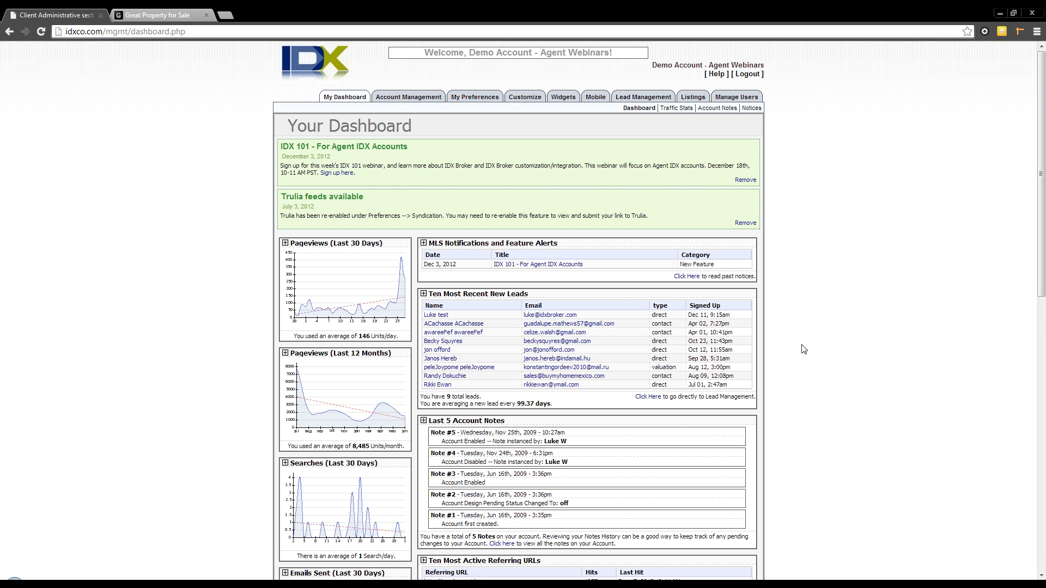
# Move the Ten Most Recent New Leads box above MLS Notifications and Feature Alerts on the dashboard.
pyautogui.scroll(-1, 805, 349)
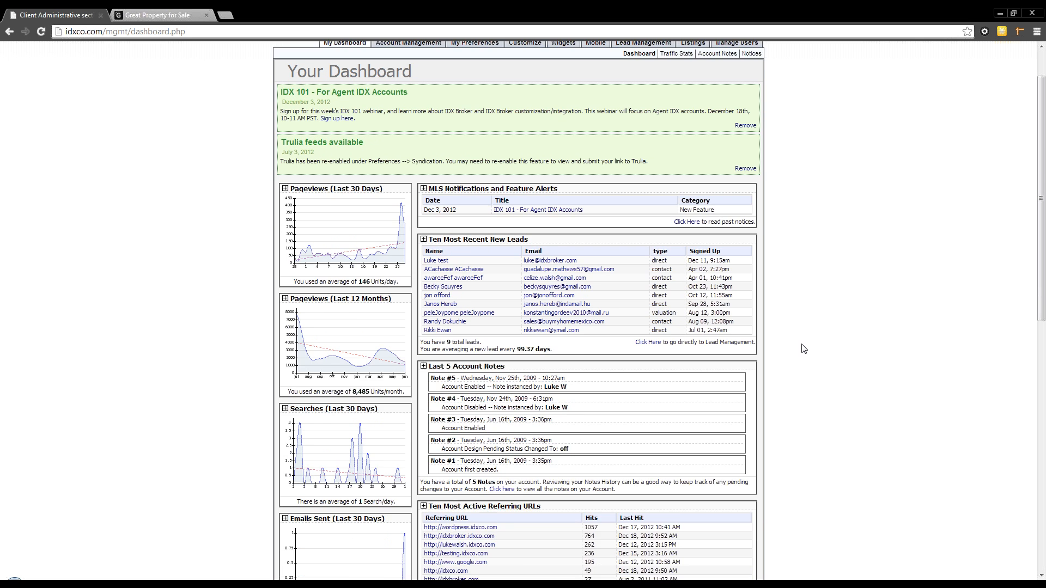
pyautogui.scroll(1, 804, 349)
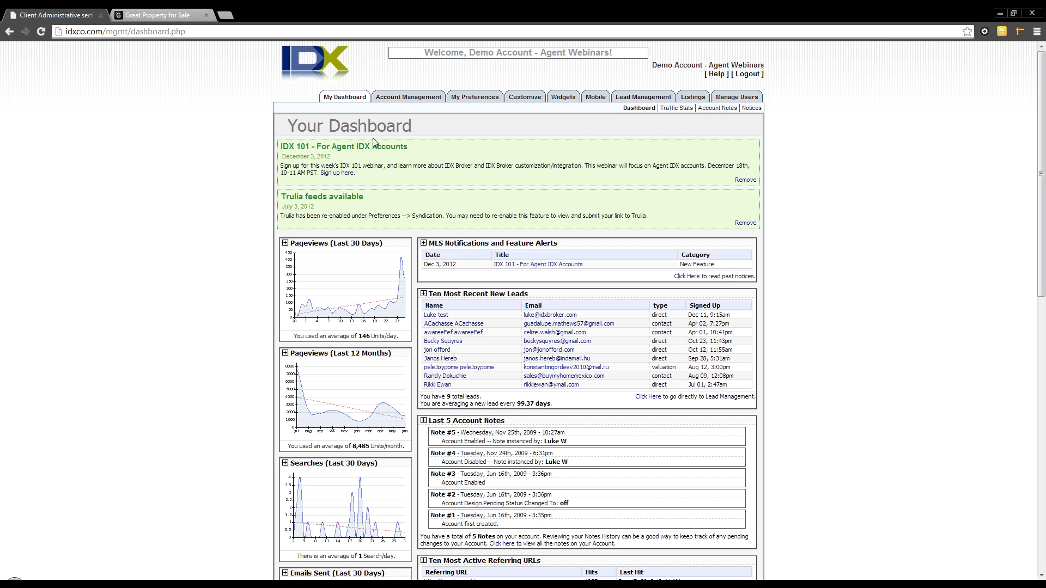
pyautogui.moveTo(447, 291); pyautogui.dragTo(445, 229)
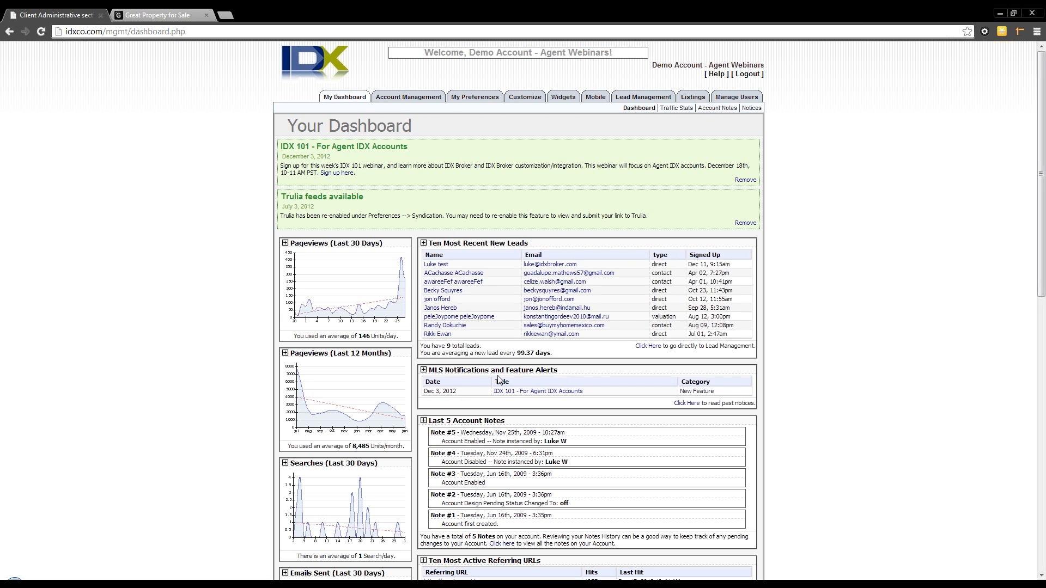
# Move the Ten Most Active Referring URLs box directly below Ten Most Recent New Leads on the dashboard.
pyautogui.scroll(-10, 458, 275)
pyautogui.scroll(8, 461, 271)
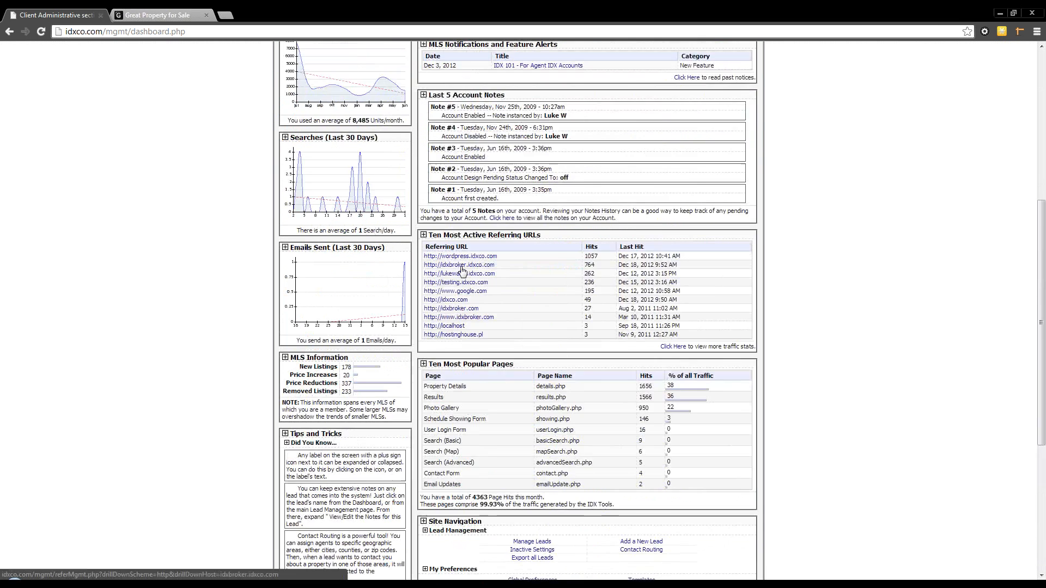
pyautogui.moveTo(472, 455); pyautogui.dragTo(485, 294)
pyautogui.scroll(2, 347, 367)
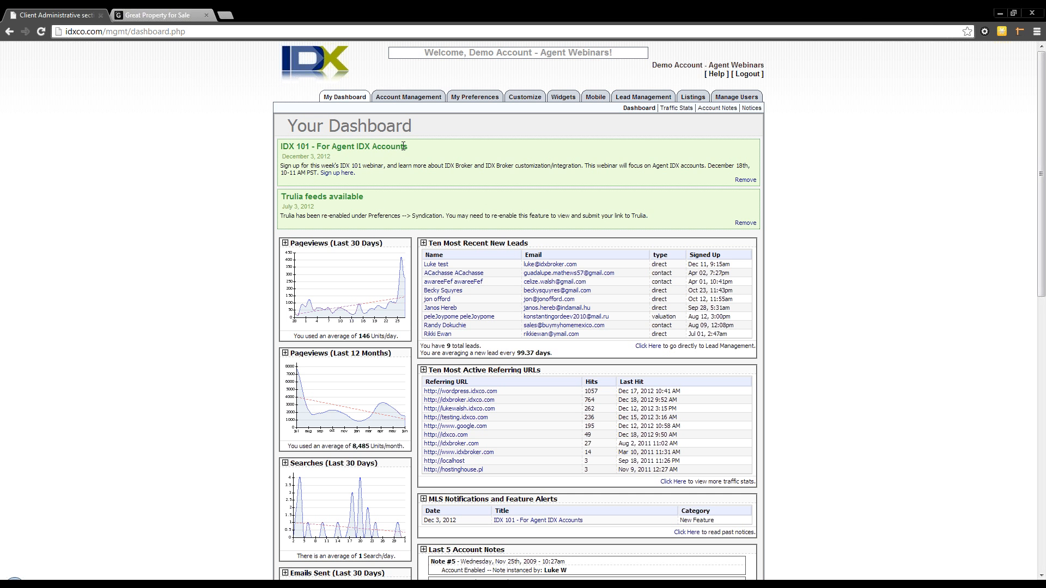
# View the web traffic statistics as external referrers only, external referrer totals and overall hit source totals.
pyautogui.click(676, 108)
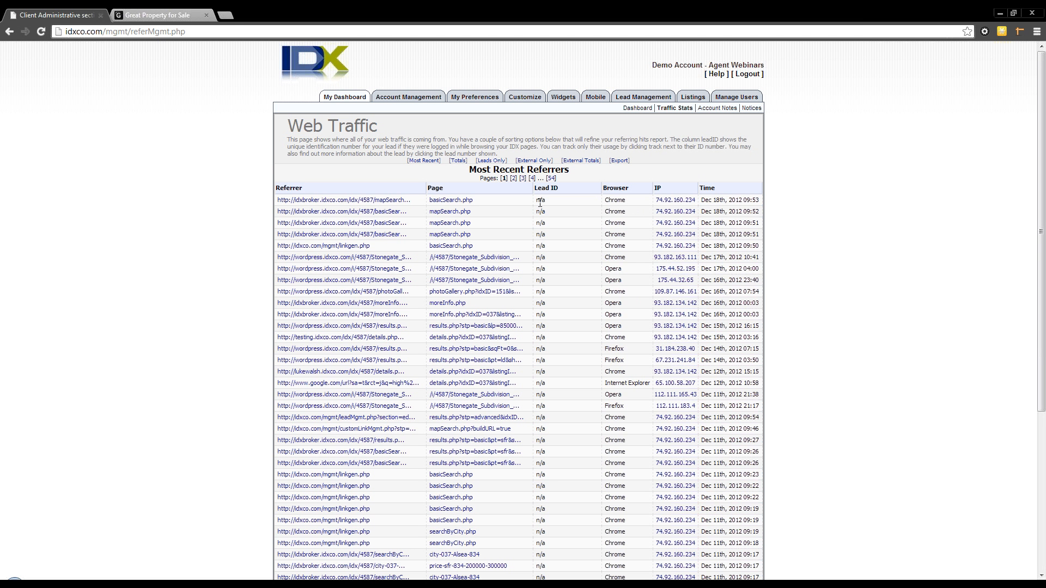
pyautogui.click(536, 161)
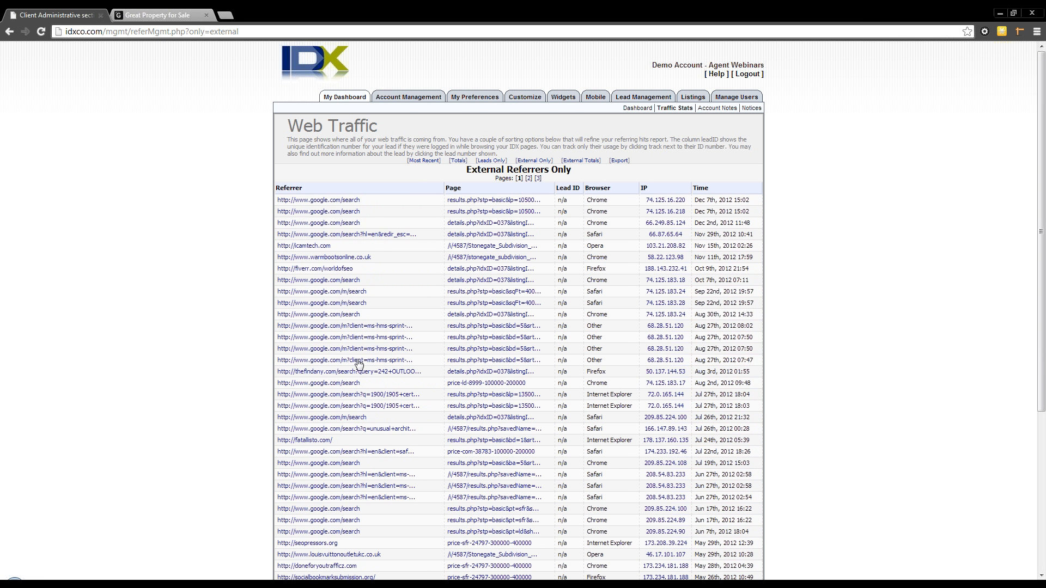
pyautogui.click(580, 160)
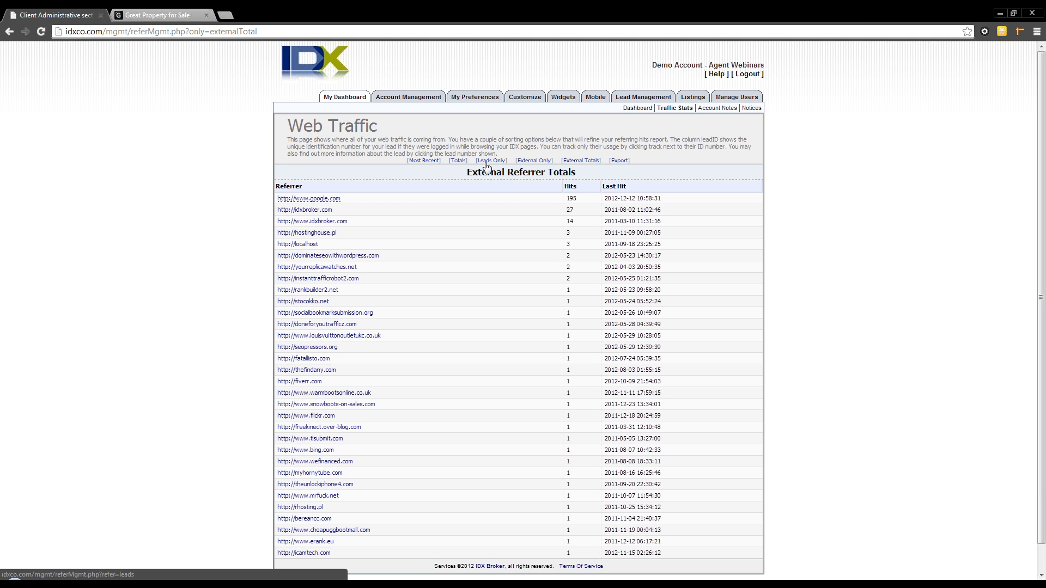
pyautogui.click(456, 161)
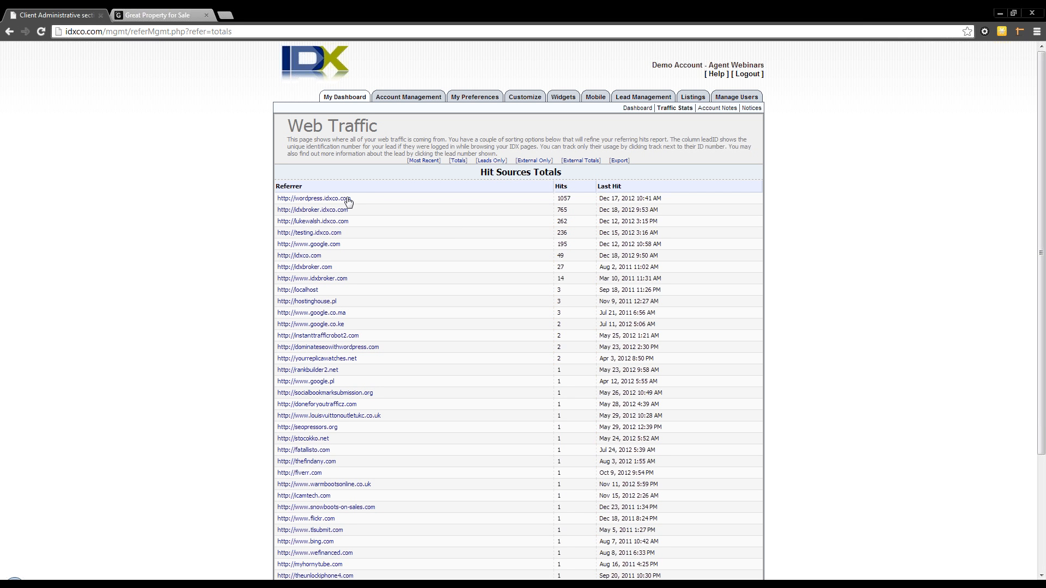
# Review the account notes, then read through the list of IDX features and notices.
pyautogui.click(714, 108)
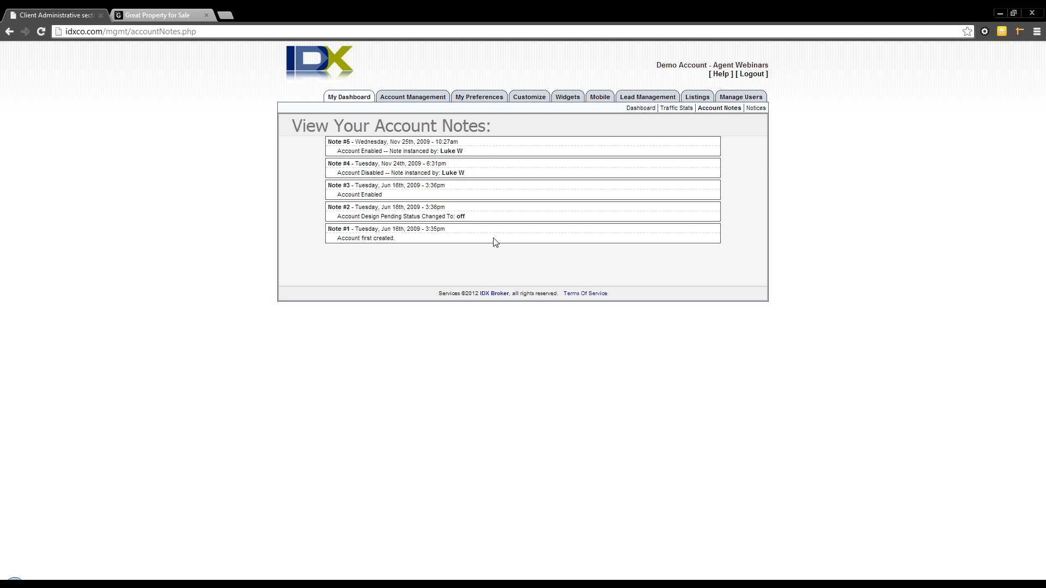
pyautogui.click(756, 110)
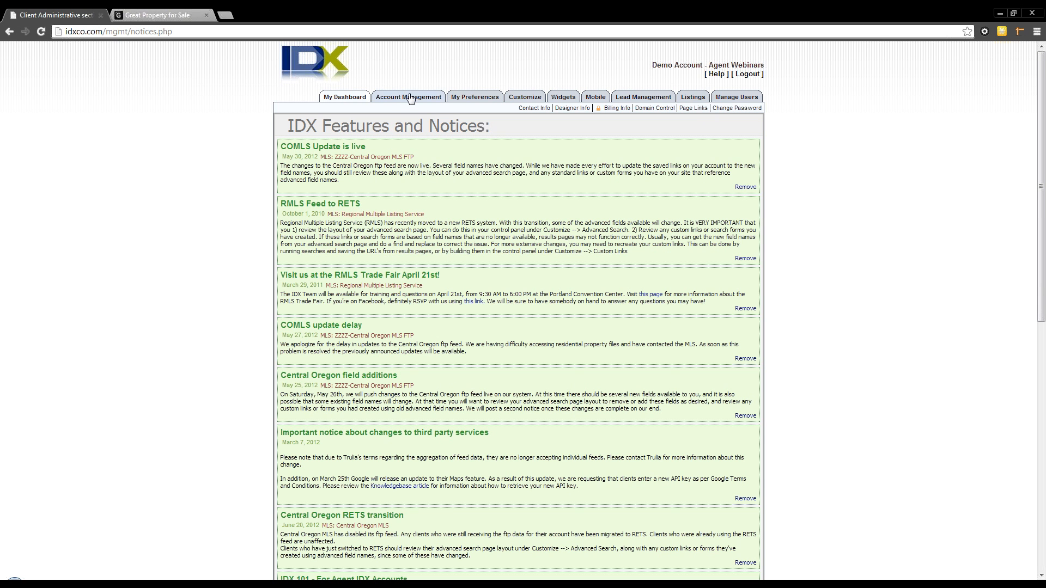
pyautogui.scroll(-3, 572, 324)
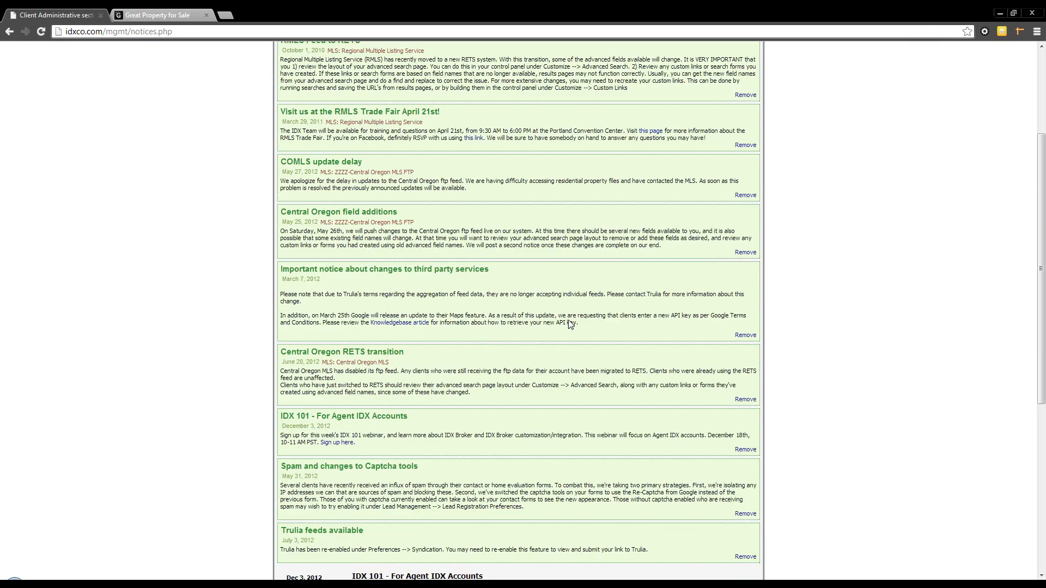
pyautogui.scroll(3, 571, 323)
pyautogui.scroll(-7, 570, 325)
pyautogui.scroll(7, 569, 325)
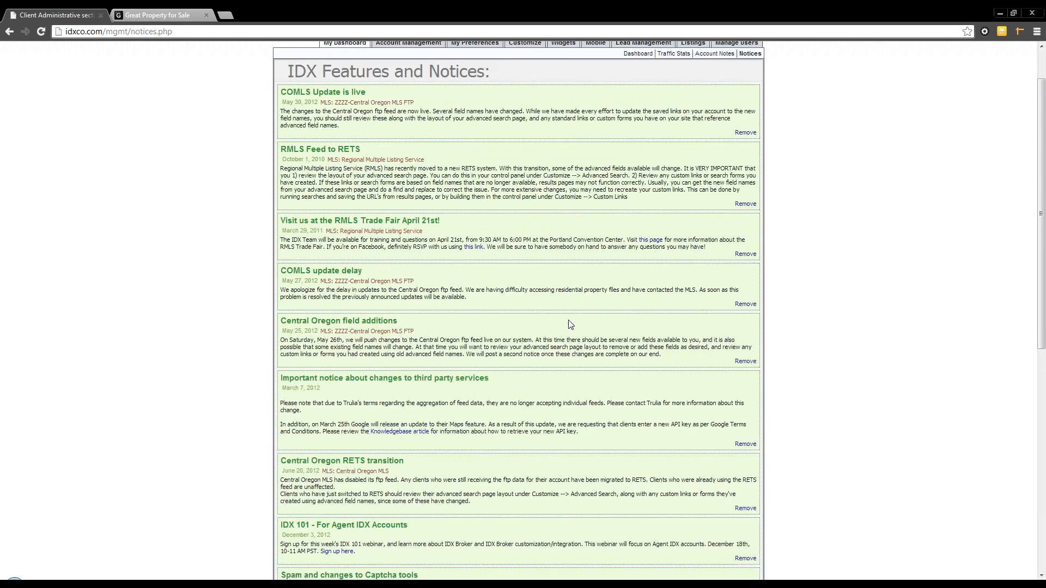
# View the account's contact information and the designer information form with its name and email fields.
pyautogui.click(424, 99)
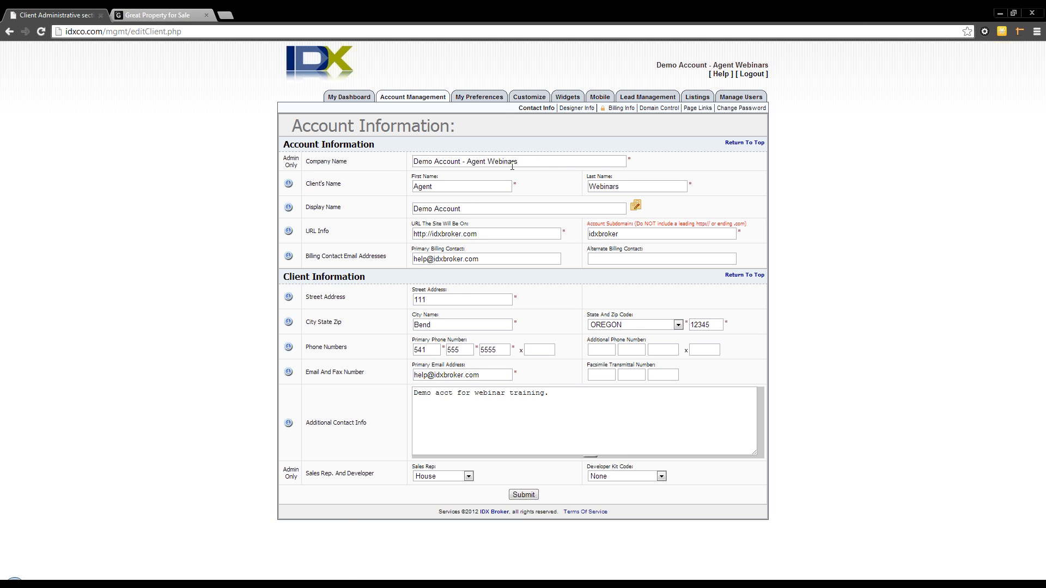
pyautogui.click(576, 108)
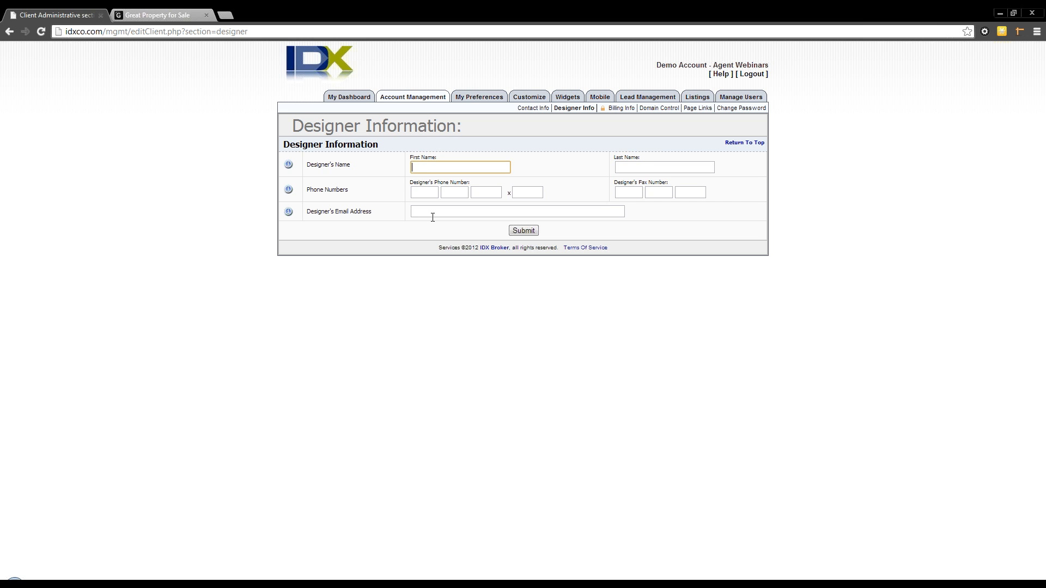
pyautogui.click(432, 213)
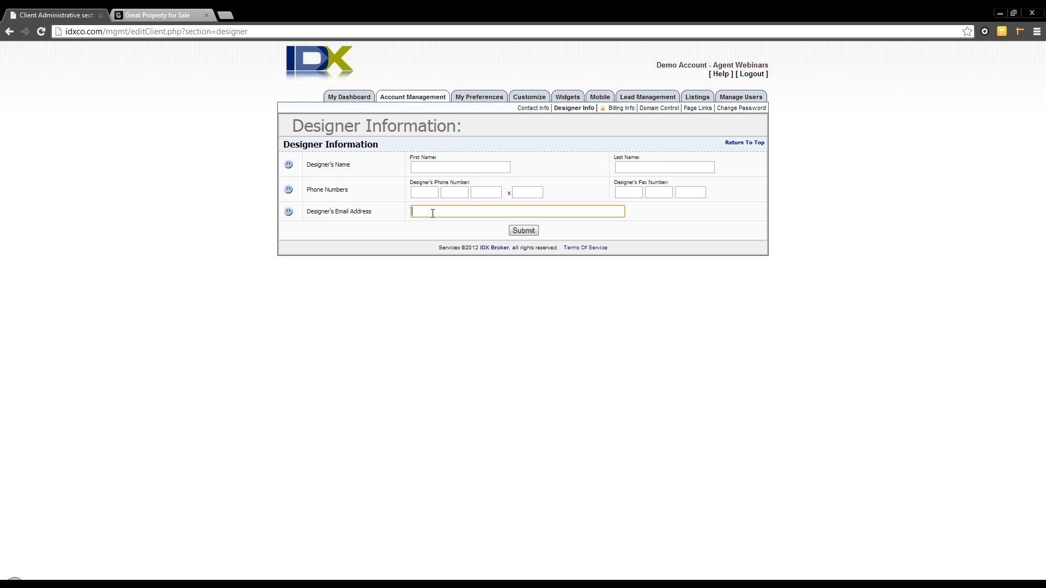
pyautogui.click(626, 167)
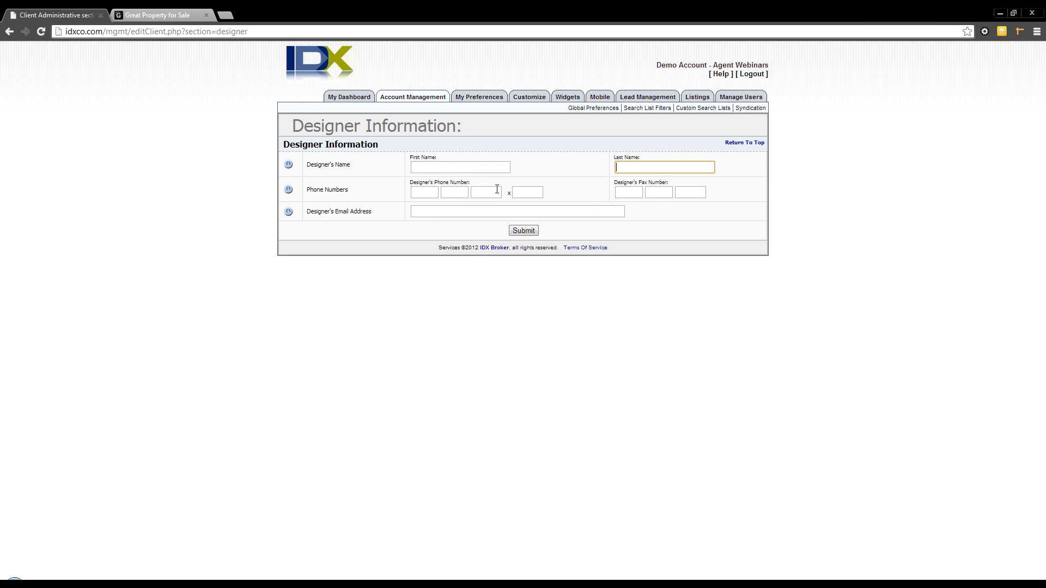
# View the account's billing information, then examine the standard subdomain and custom domain settings in Domain Control.
pyautogui.moveTo(436, 99)
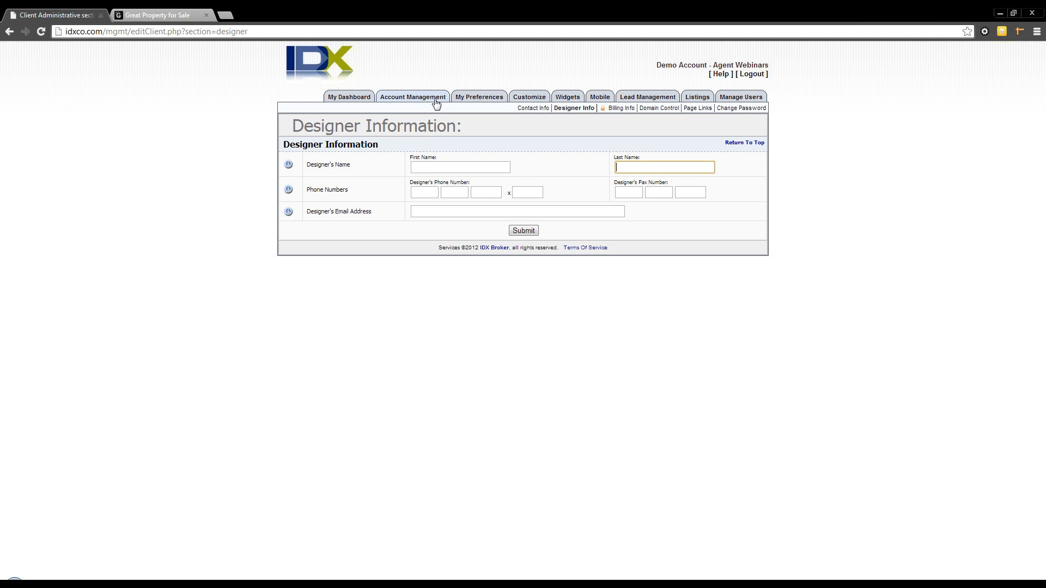
pyautogui.click(629, 112)
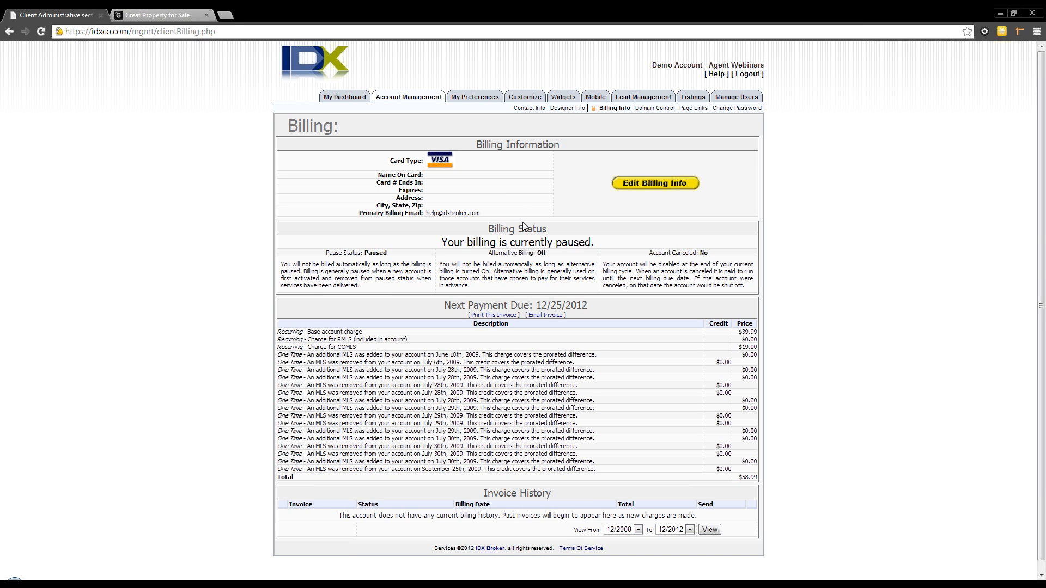
pyautogui.click(657, 109)
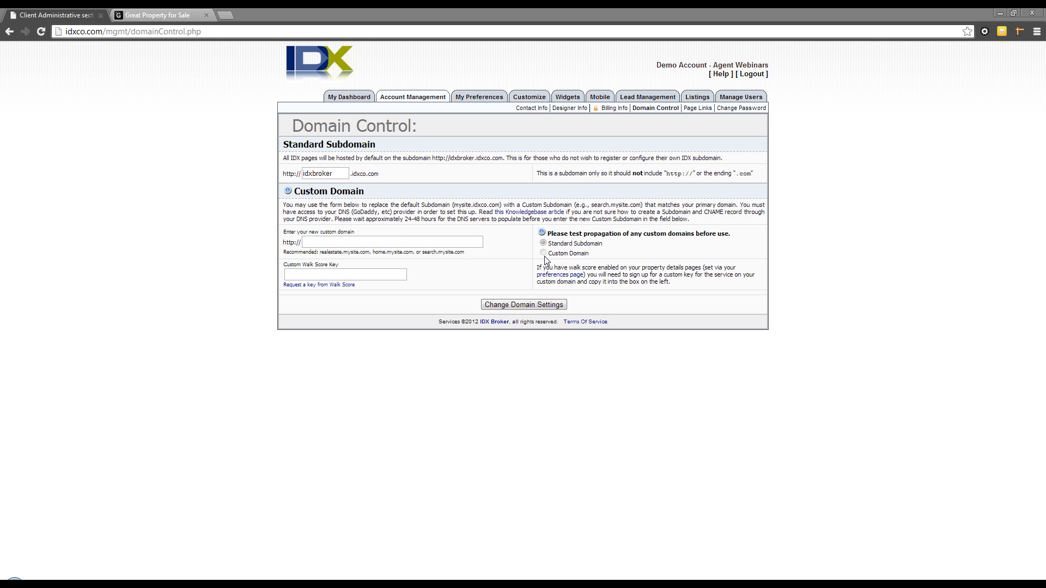
pyautogui.moveTo(380, 174); pyautogui.dragTo(351, 174)
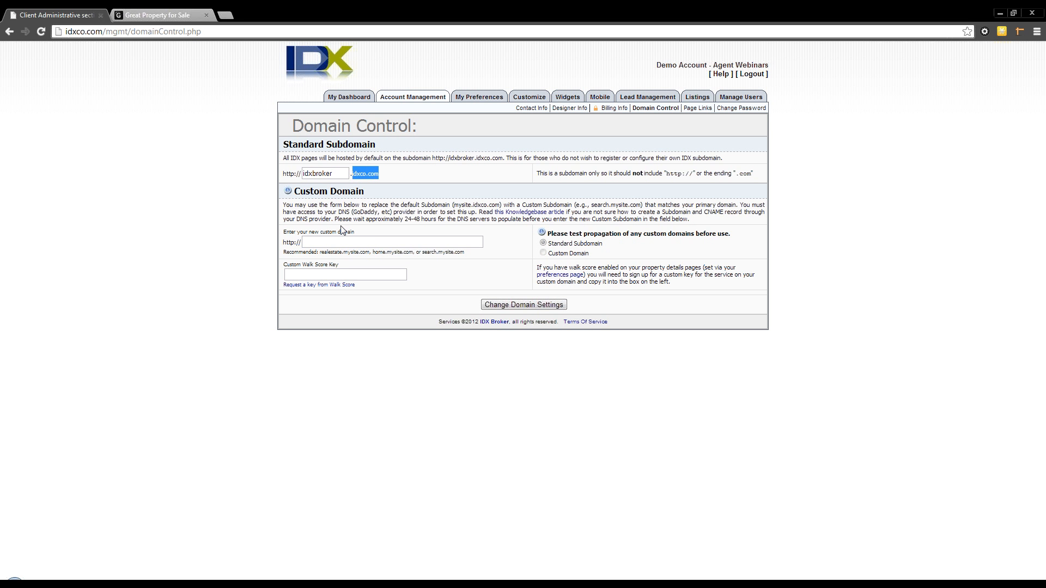
pyautogui.click(344, 242)
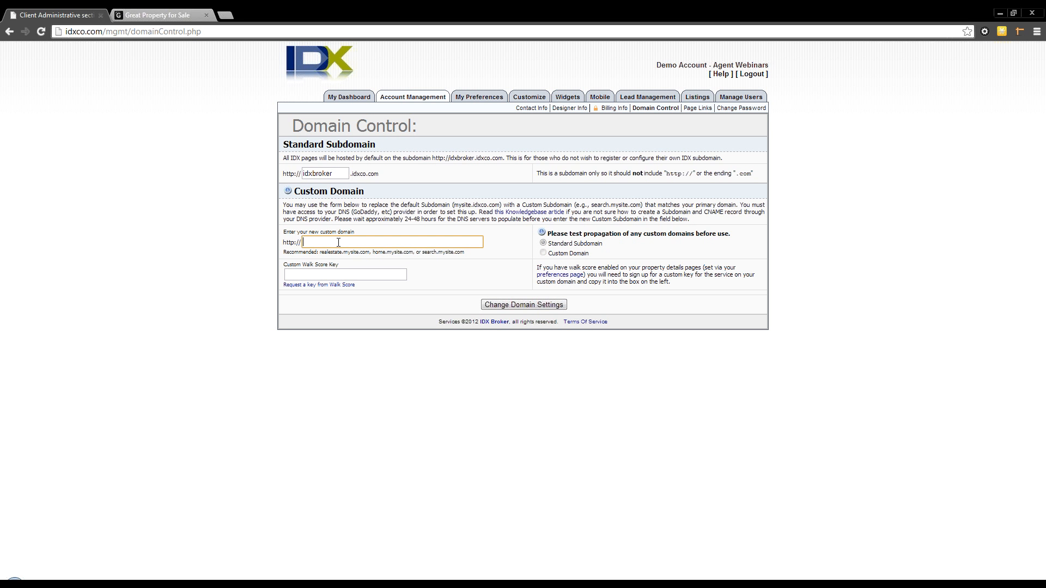
# Open the linked Domain Control knowledgebase article in a new tab and read its CNAME and custom subdomain instructions.
pyautogui.rightClick(556, 216)
pyautogui.click(578, 218)
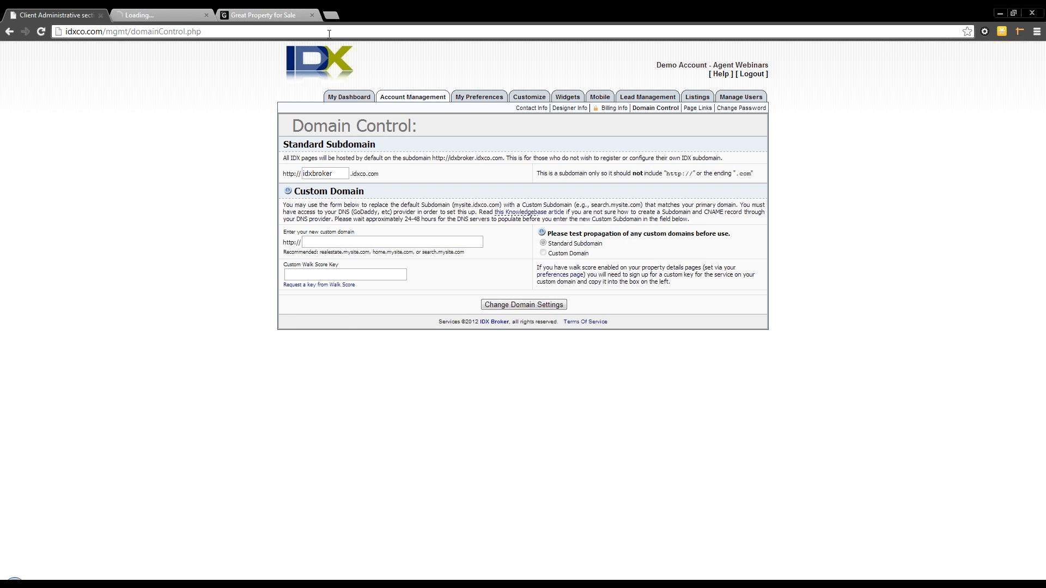
pyautogui.click(137, 16)
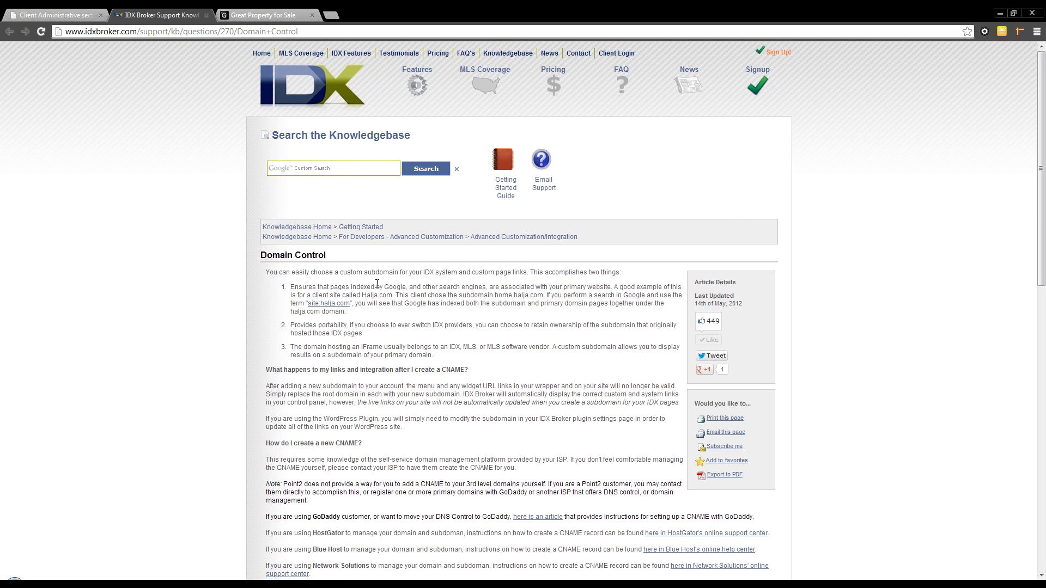
pyautogui.scroll(-3, 416, 376)
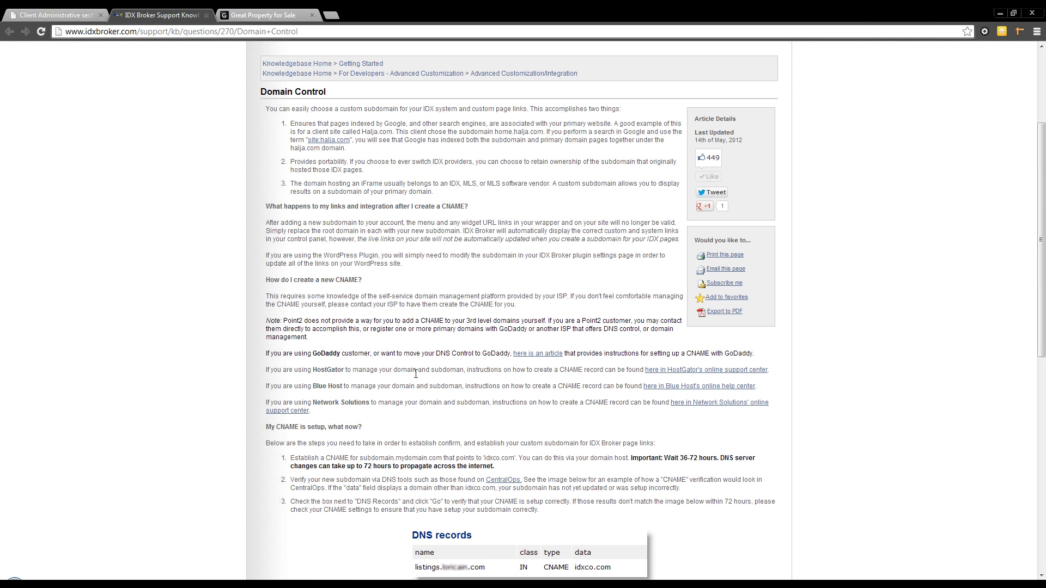
pyautogui.scroll(-2, 426, 318)
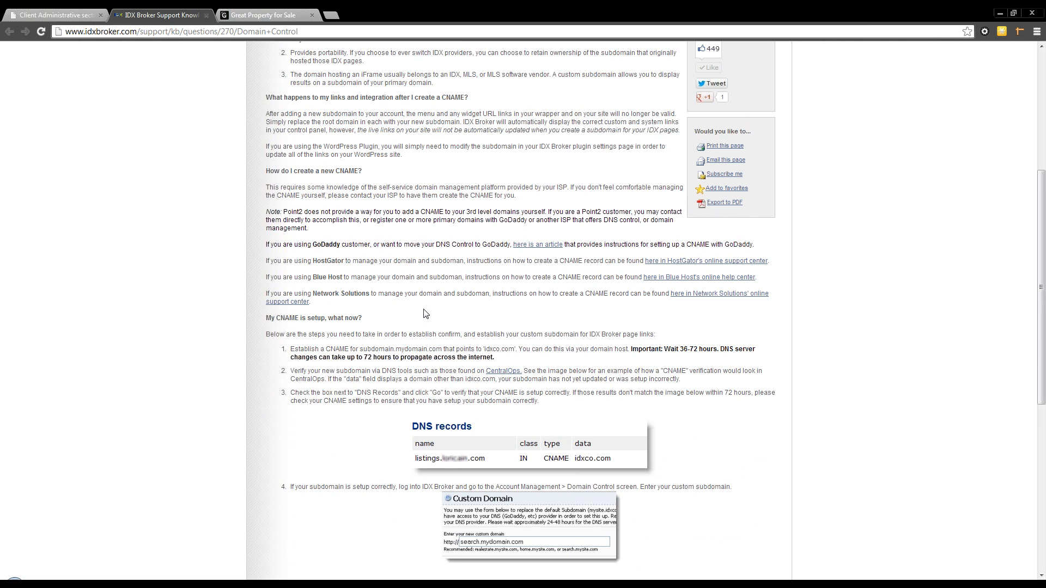
pyautogui.scroll(-2, 425, 314)
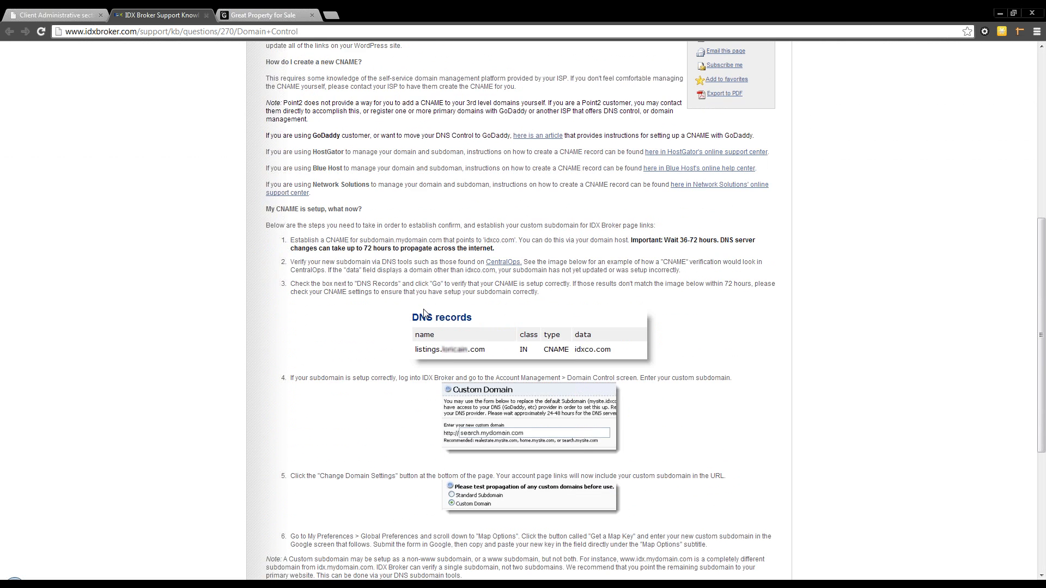
pyautogui.scroll(-1, 424, 314)
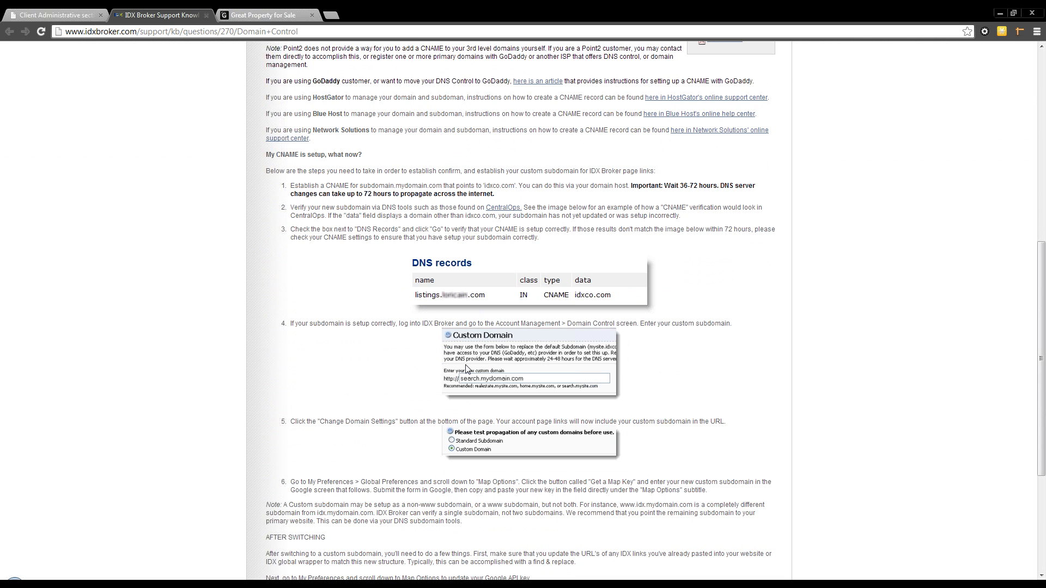
pyautogui.scroll(-2, 466, 368)
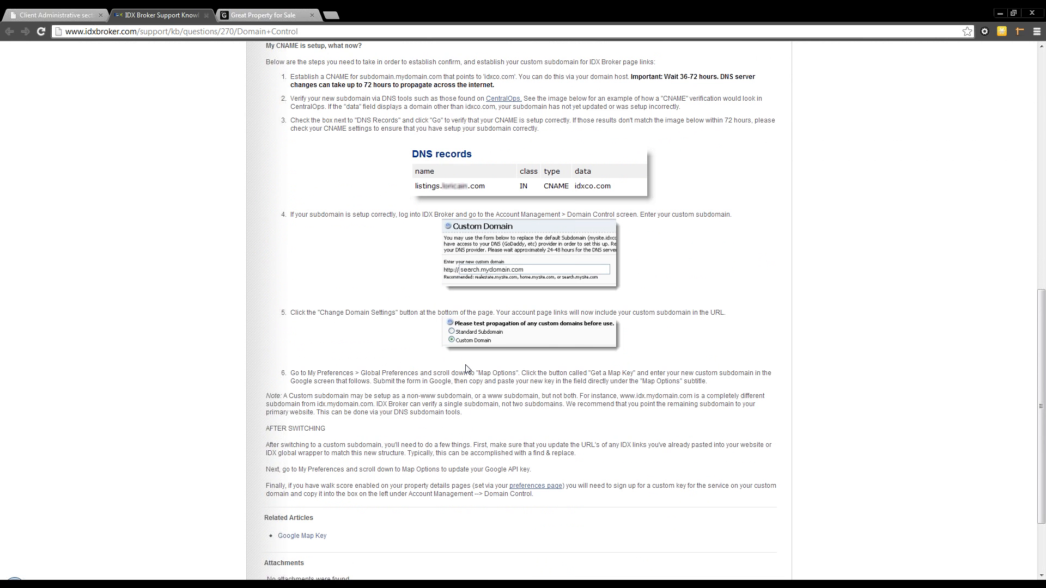
pyautogui.scroll(4, 466, 369)
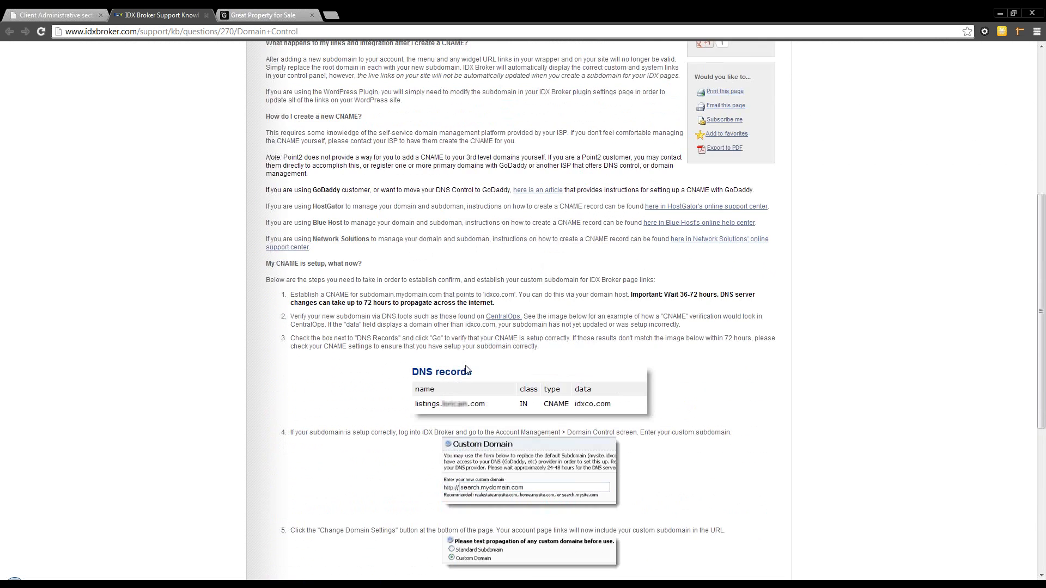
pyautogui.scroll(6, 466, 369)
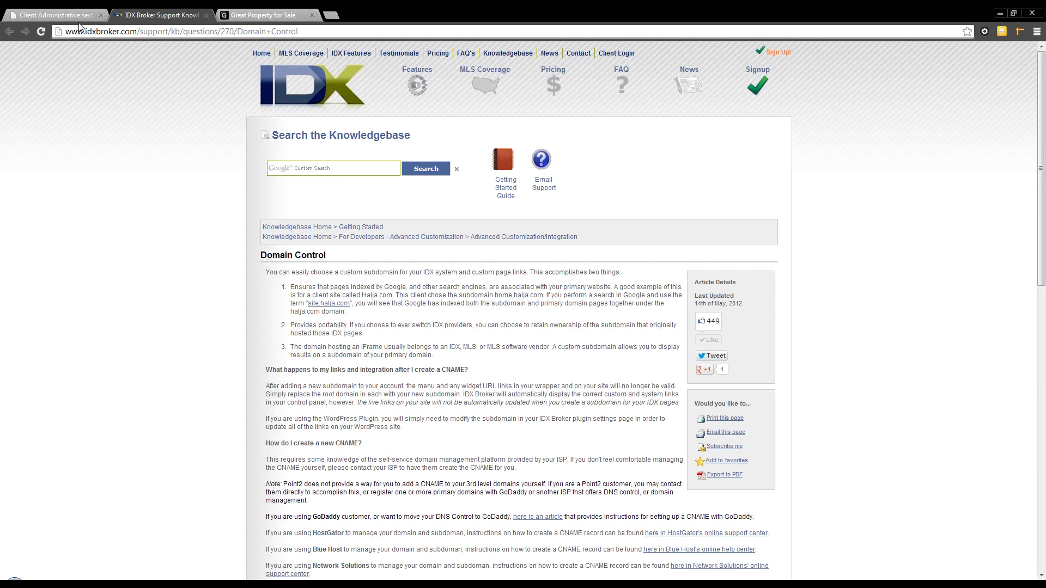
# Return to the account control panel and look through the IDX page links for search, listing and contact pages.
pyautogui.click(78, 18)
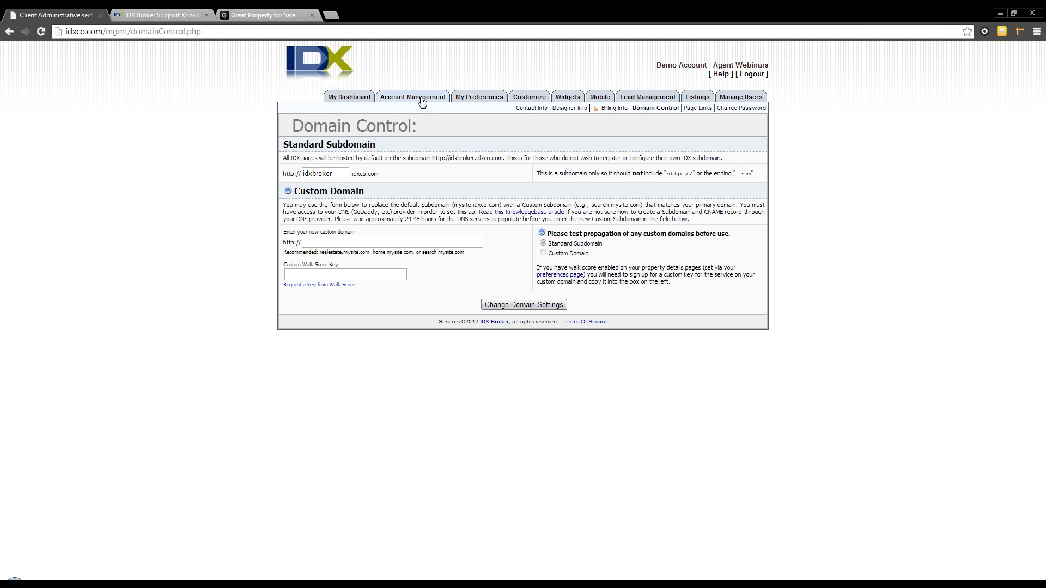
pyautogui.click(696, 108)
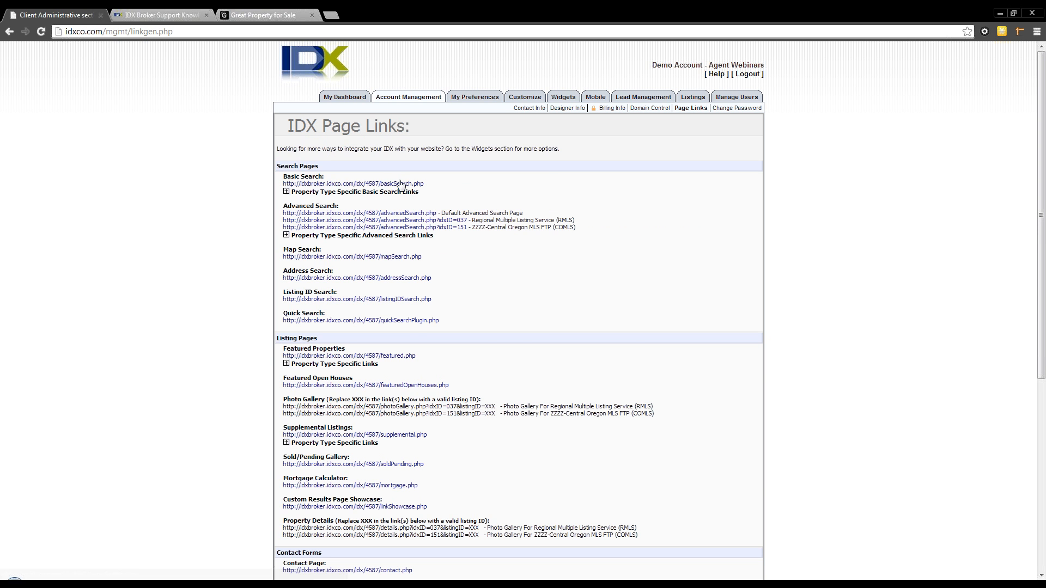
pyautogui.scroll(-1, 391, 309)
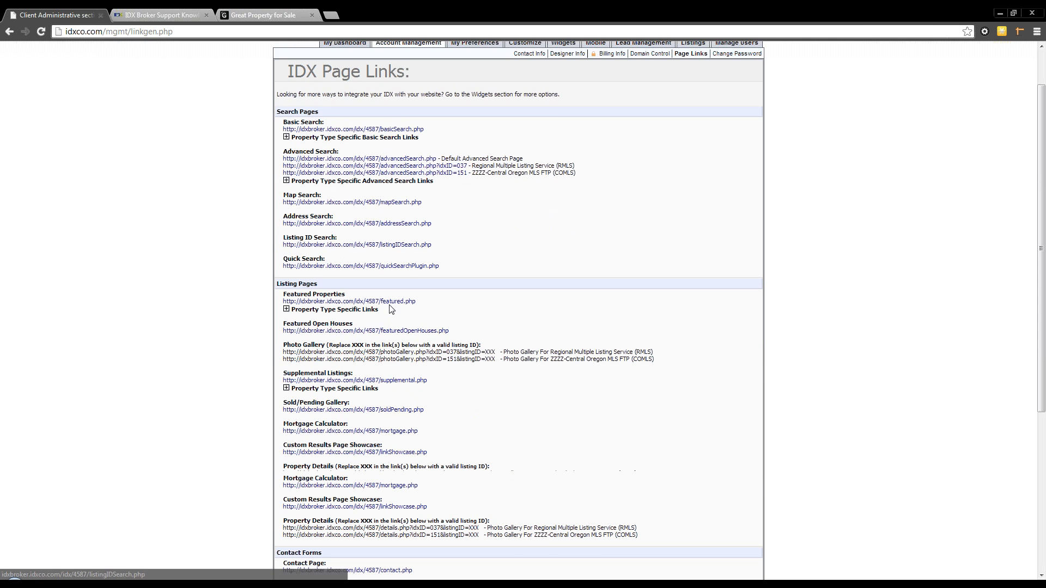
pyautogui.scroll(-5, 390, 309)
pyautogui.scroll(6, 391, 309)
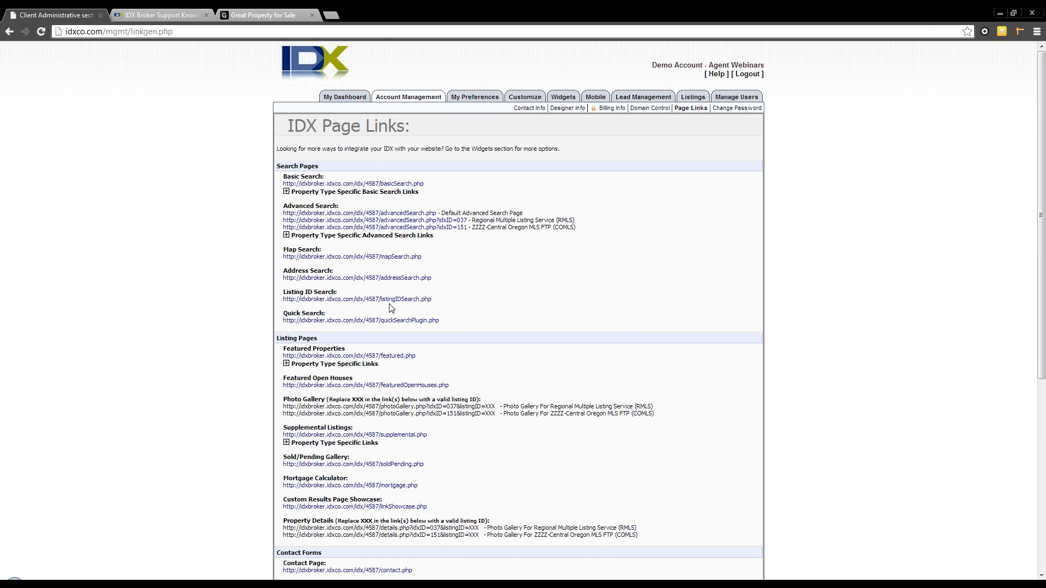
# Open the Quick Search page link, highlight its web address, and close that page to return to the page links.
pyautogui.scroll(-2, 391, 309)
pyautogui.scroll(2, 390, 309)
pyautogui.click(384, 320)
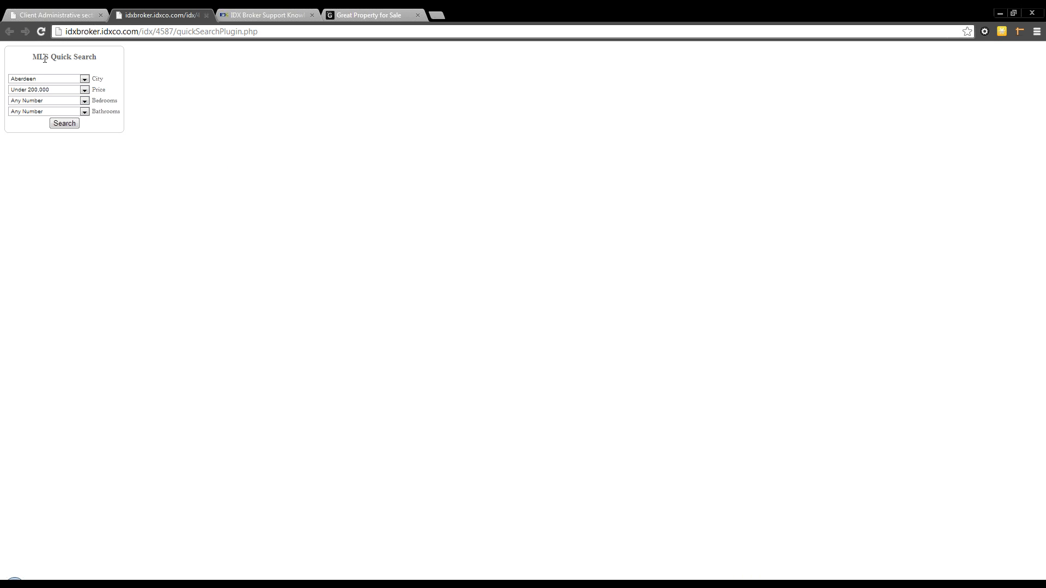
pyautogui.click(109, 32)
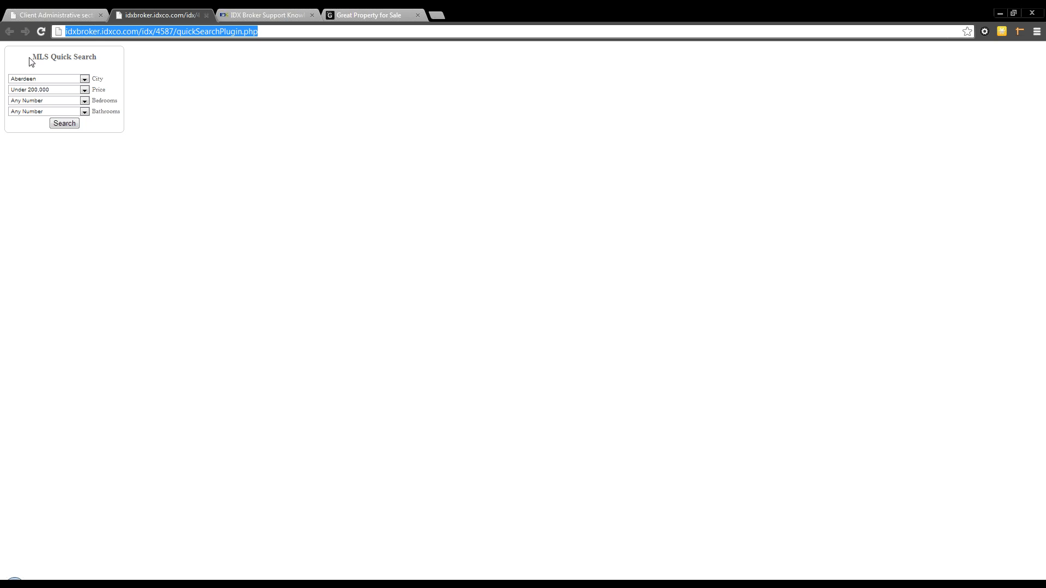
pyautogui.click(206, 15)
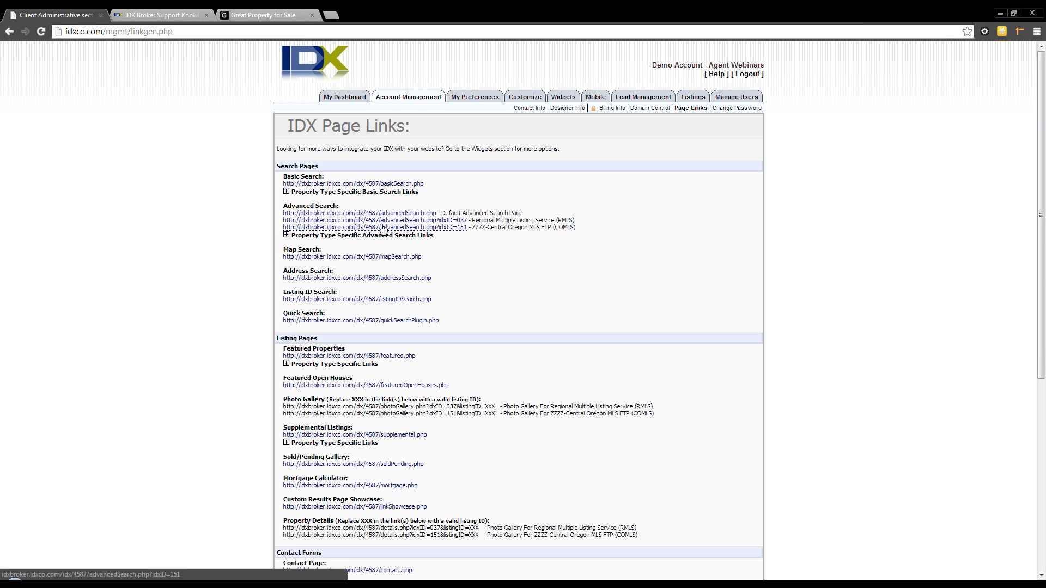
# Open the Sold/Pending Gallery link from the Listing Pages, view its listings, and return to the control panel.
pyautogui.scroll(-2, 373, 247)
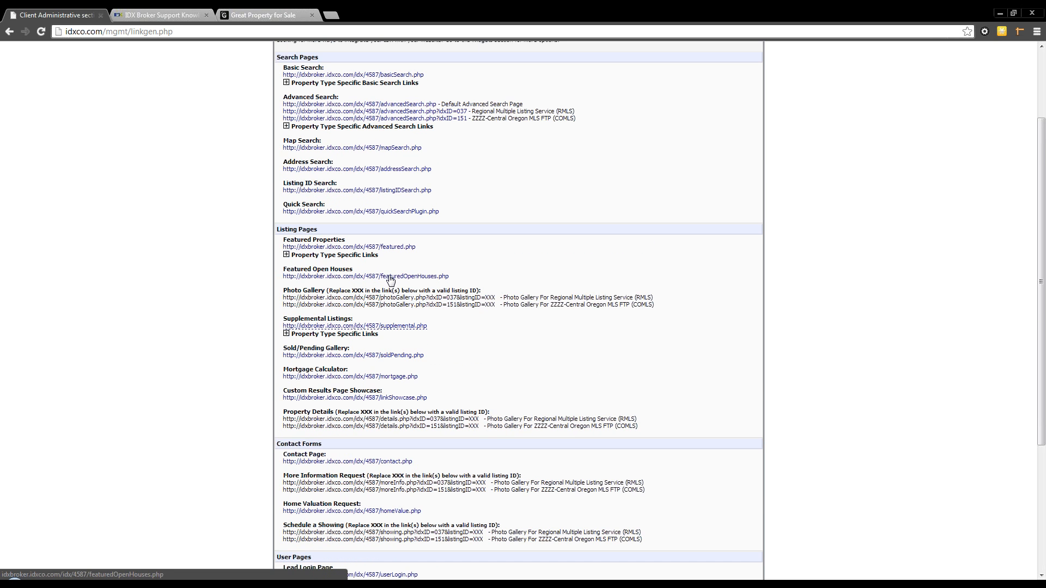
pyautogui.scroll(-1, 393, 306)
pyautogui.click(395, 301)
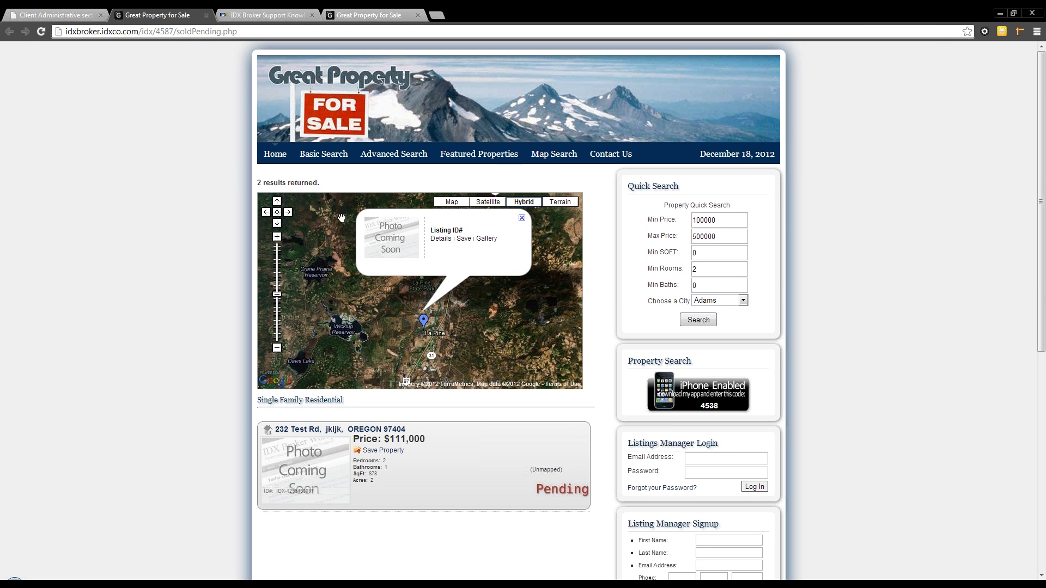
pyautogui.click(68, 13)
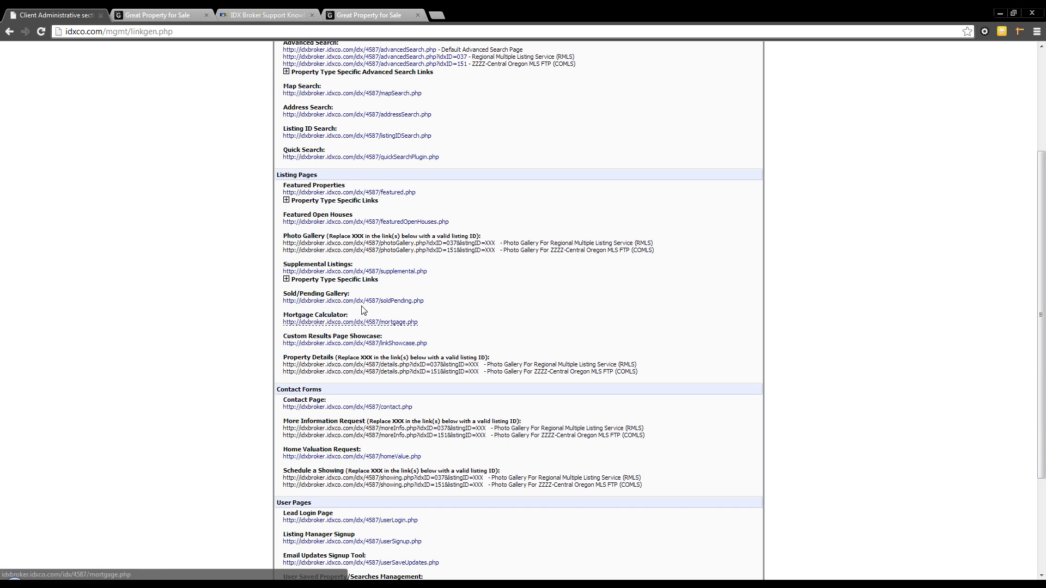
# Open the Custom Results Page Showcase link, view the Aloha results, and go back to the showcase list.
pyautogui.click(357, 343)
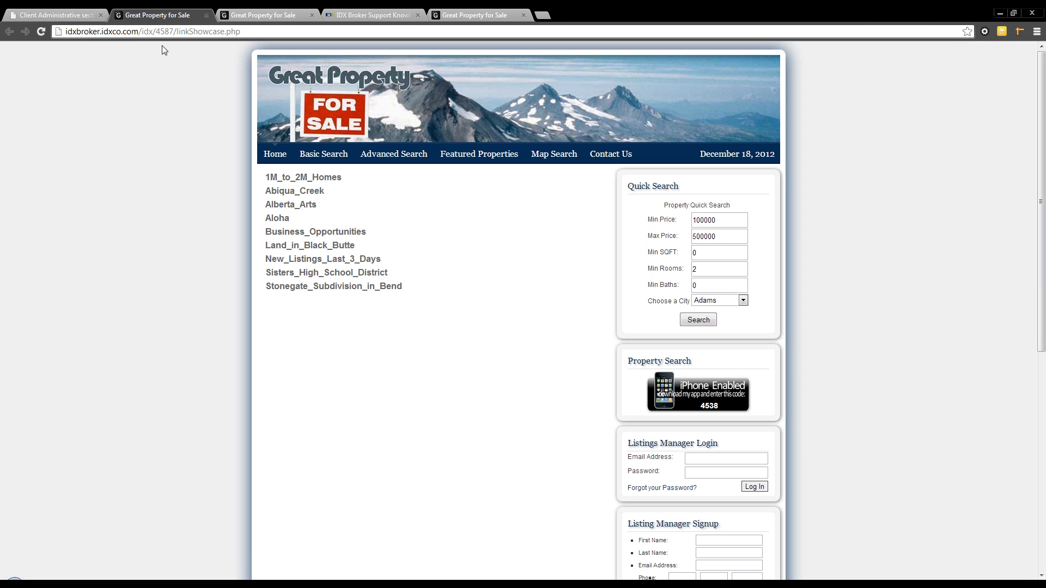
pyautogui.click(184, 32)
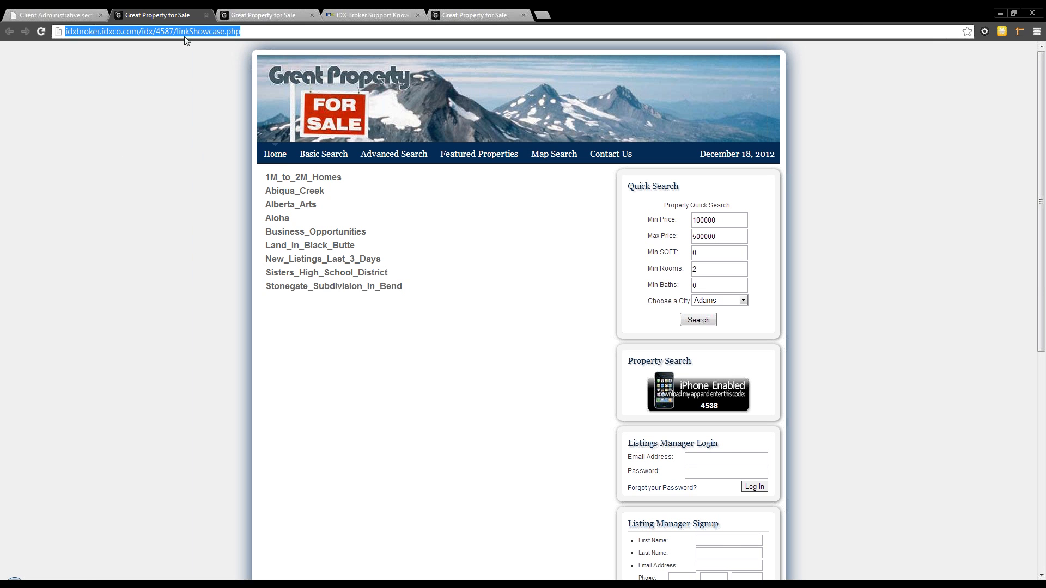
pyautogui.click(282, 219)
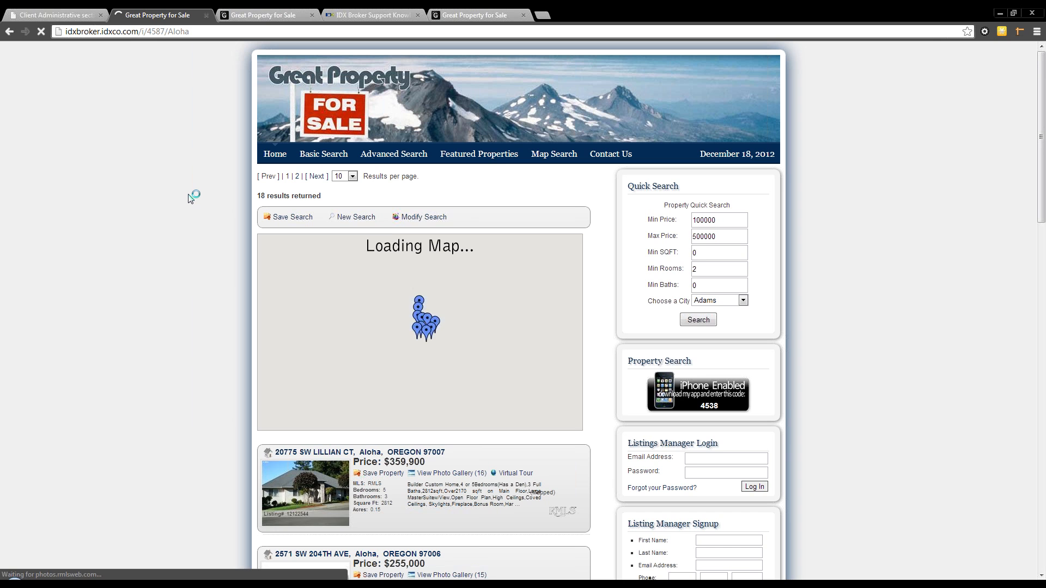
pyautogui.click(11, 30)
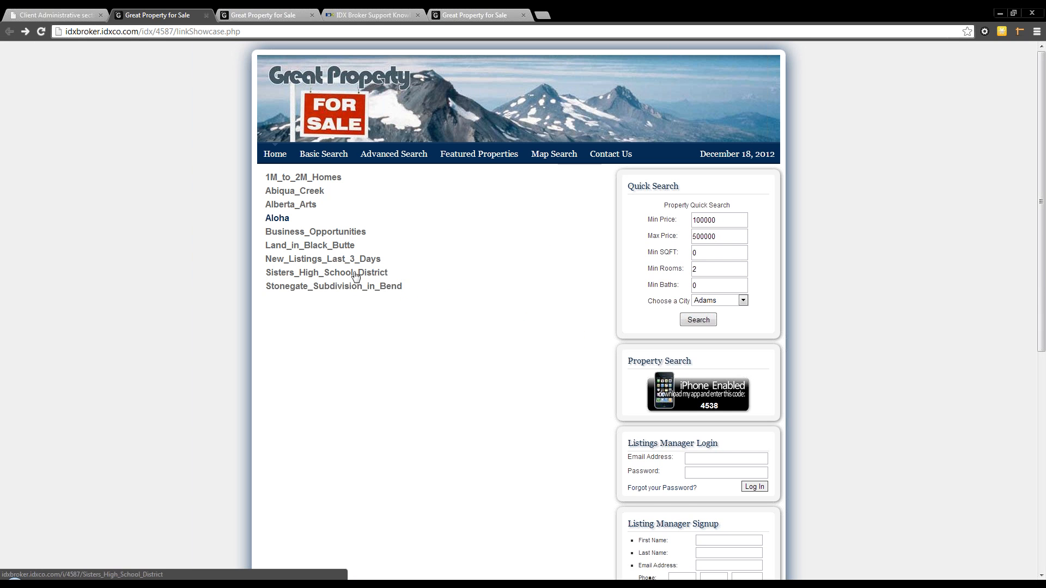
# Highlight the showcase page's web address, look over the page down to its footer, and return to the control panel.
pyautogui.click(284, 32)
pyautogui.scroll(-7, 306, 101)
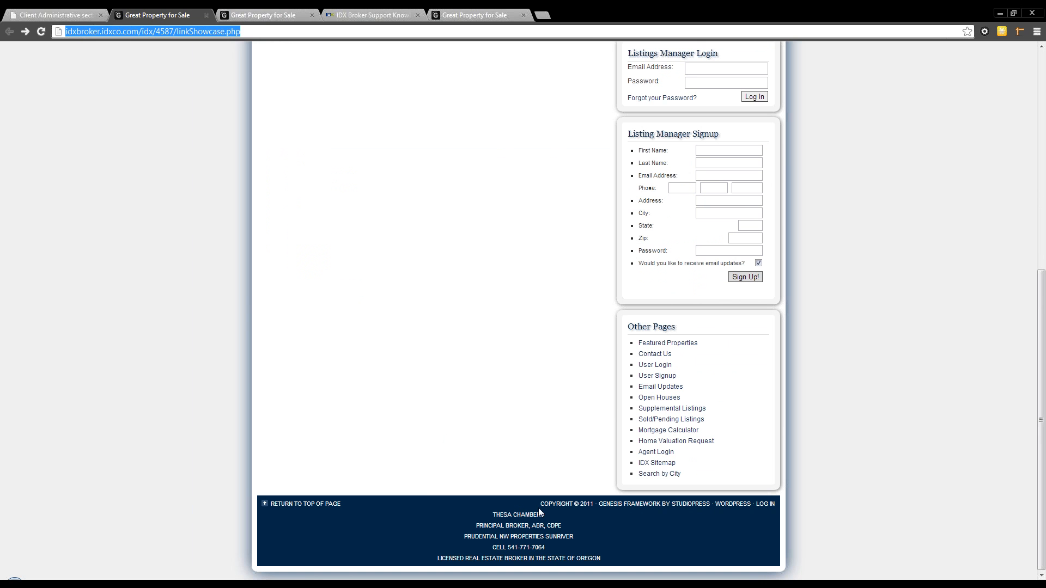
pyautogui.scroll(7, 476, 398)
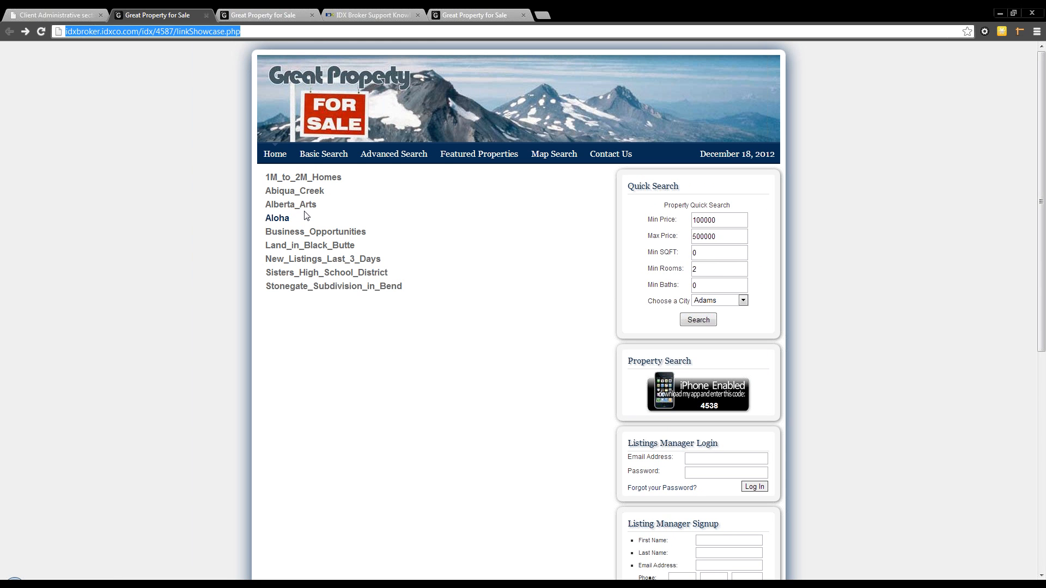
pyautogui.click(38, 17)
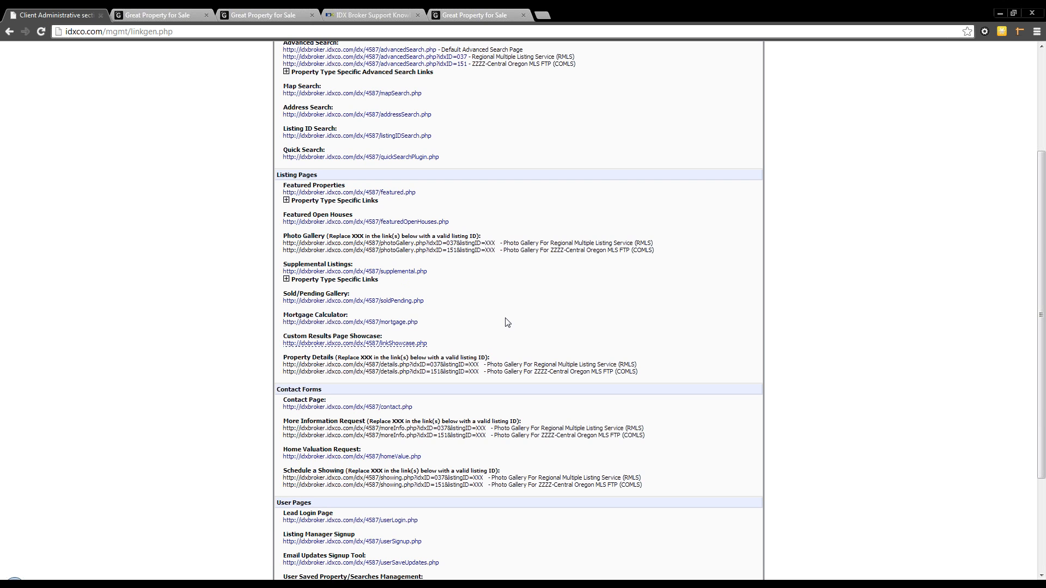
# Open the Email Updates Signup Tool from the User Pages links and highlight its web address.
pyautogui.scroll(-3, 507, 322)
pyautogui.scroll(2, 507, 322)
pyautogui.scroll(-2, 366, 334)
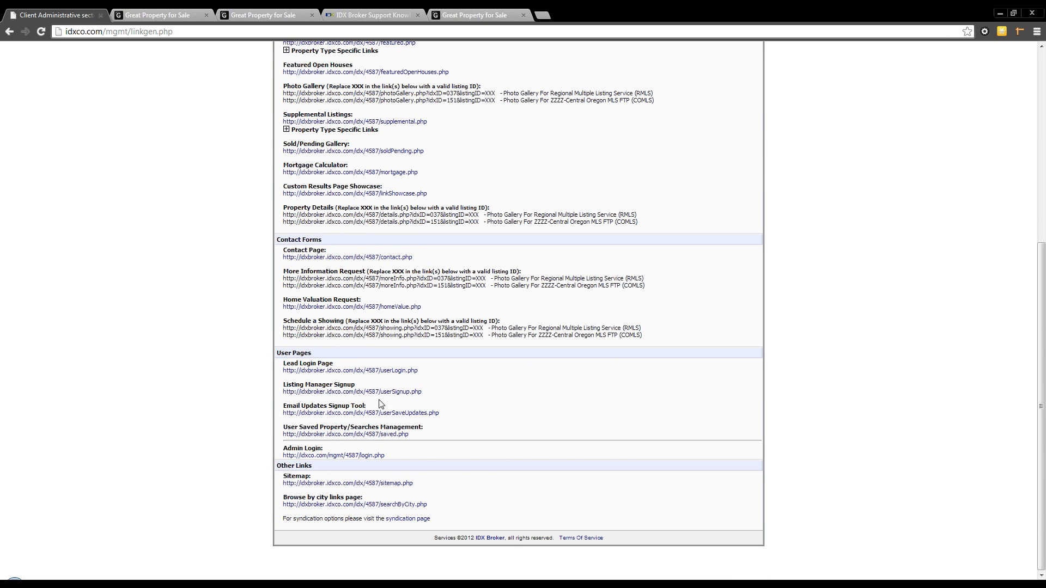
pyautogui.click(381, 413)
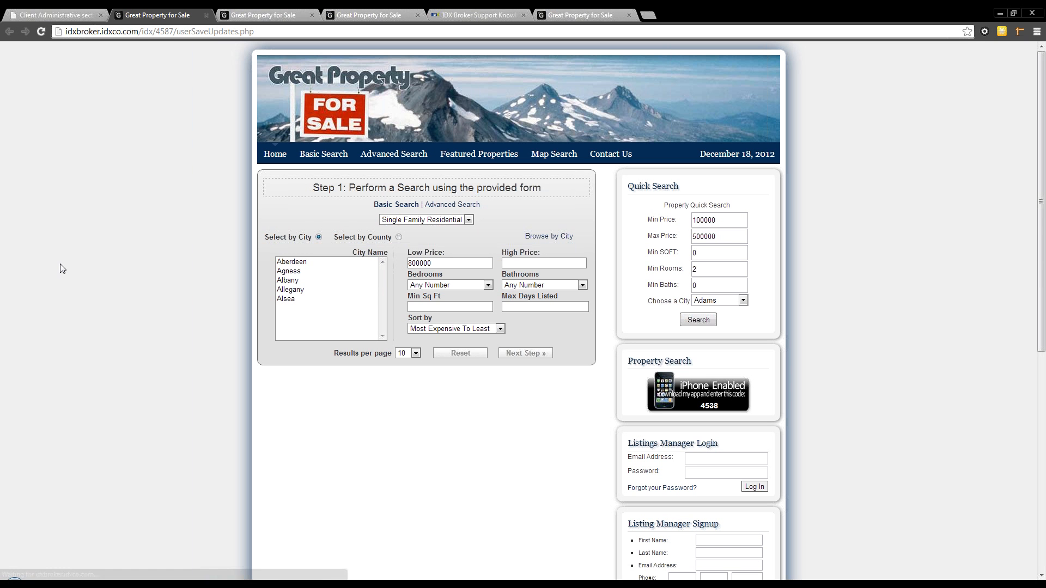
pyautogui.click(211, 33)
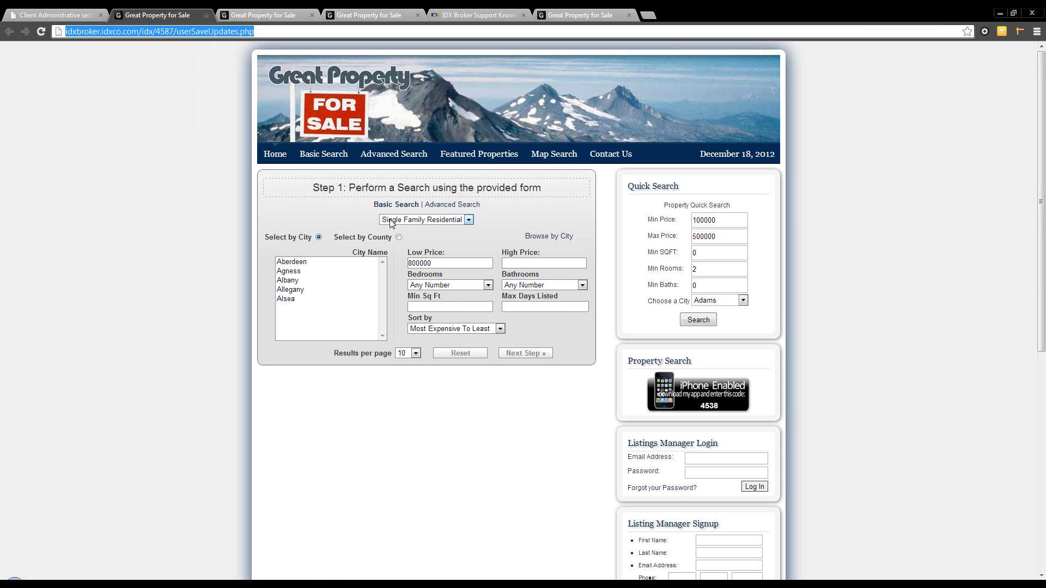
# Advance the email updates signup to the Listing Manager account form, examine its fields, and return to the control panel.
pyautogui.click(458, 204)
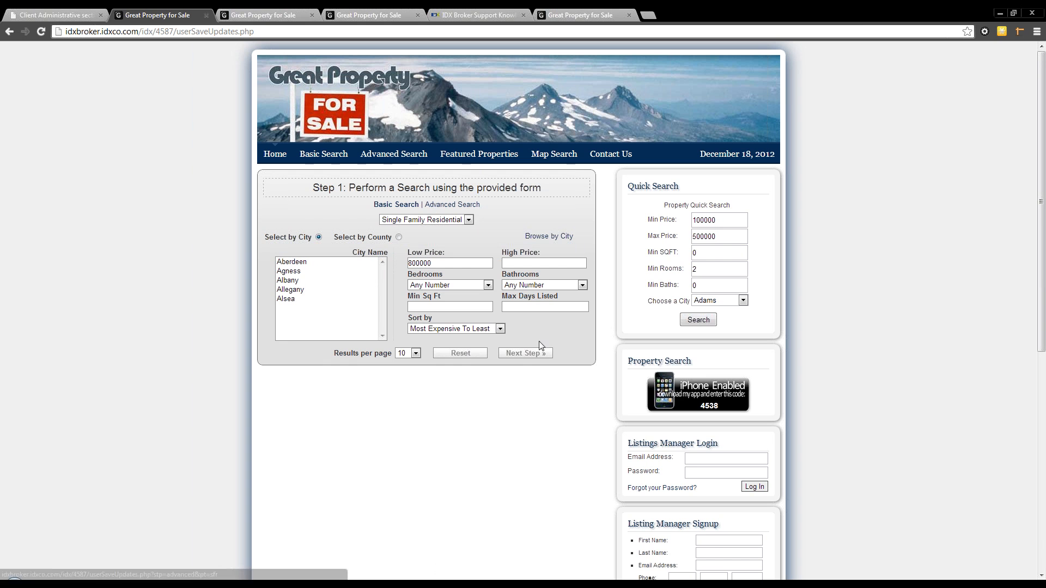
pyautogui.click(521, 354)
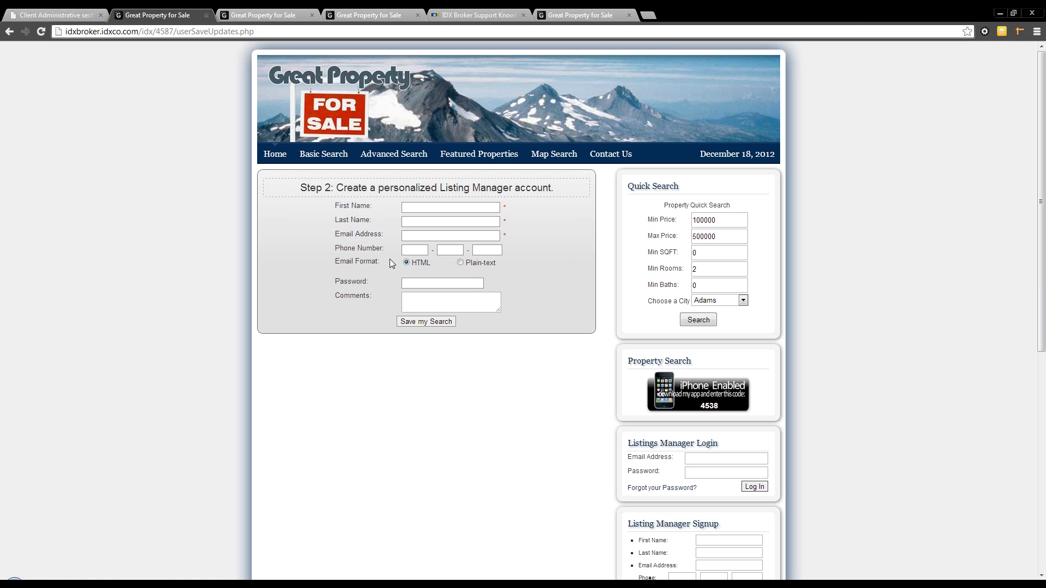
pyautogui.click(414, 210)
pyautogui.click(412, 299)
pyautogui.click(9, 31)
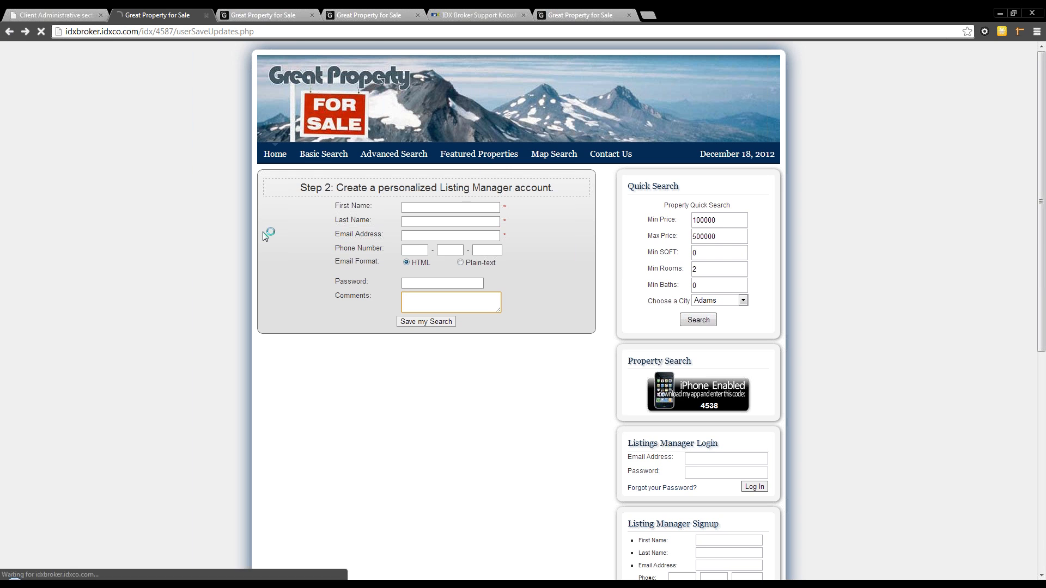
pyautogui.click(55, 15)
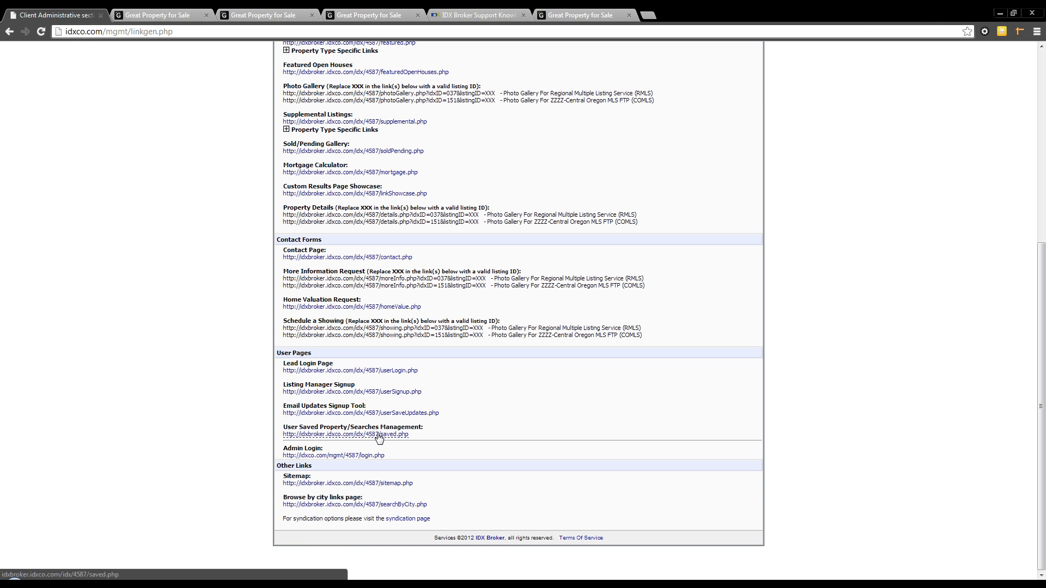
# Open the Sitemap link, highlight its web address, and look through its county, price, bedroom, bathroom and size searches.
pyautogui.click(385, 484)
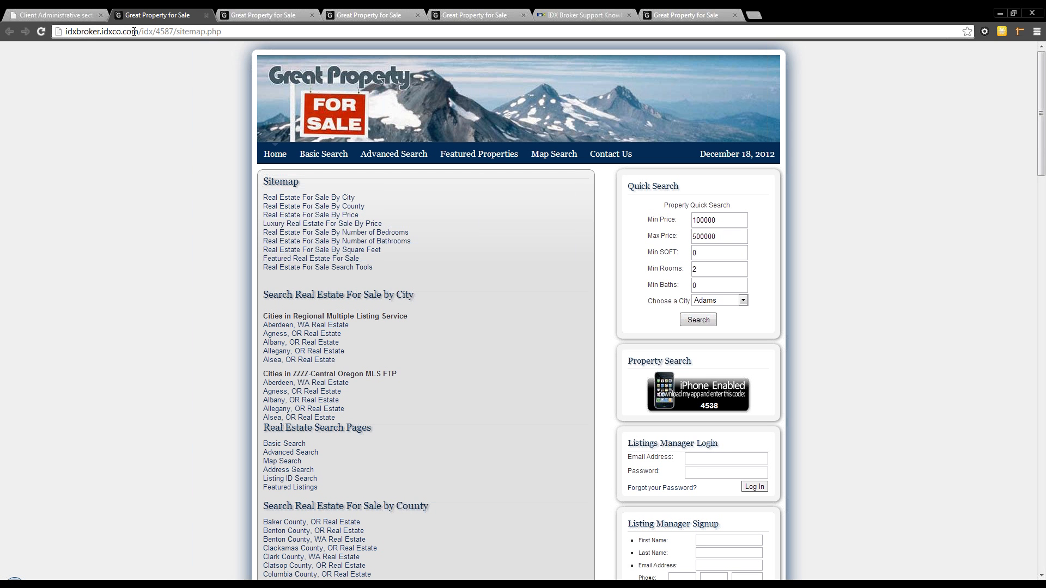
pyautogui.click(150, 32)
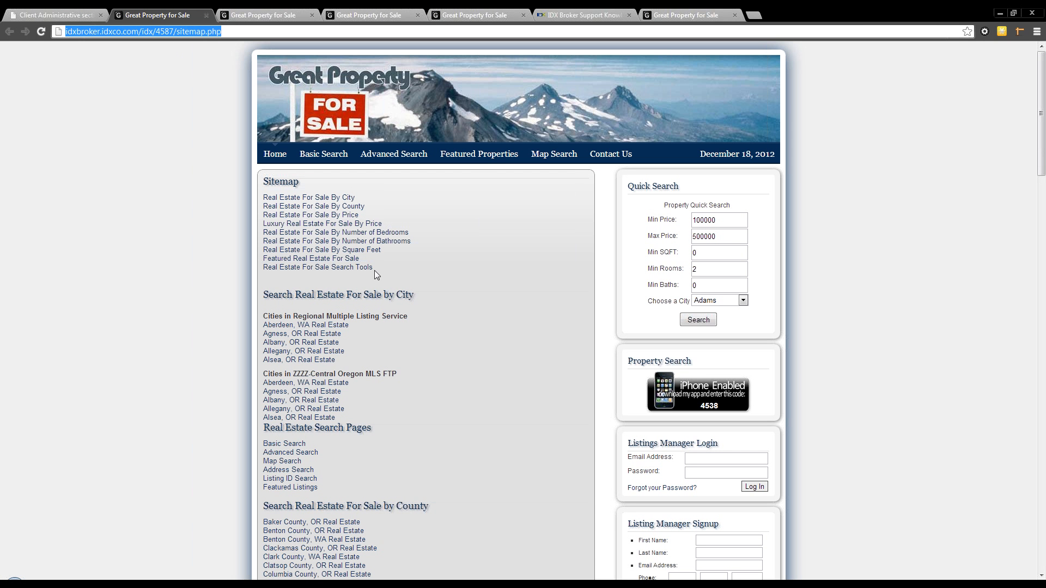
pyautogui.scroll(-20, 375, 271)
pyautogui.scroll(1, 395, 489)
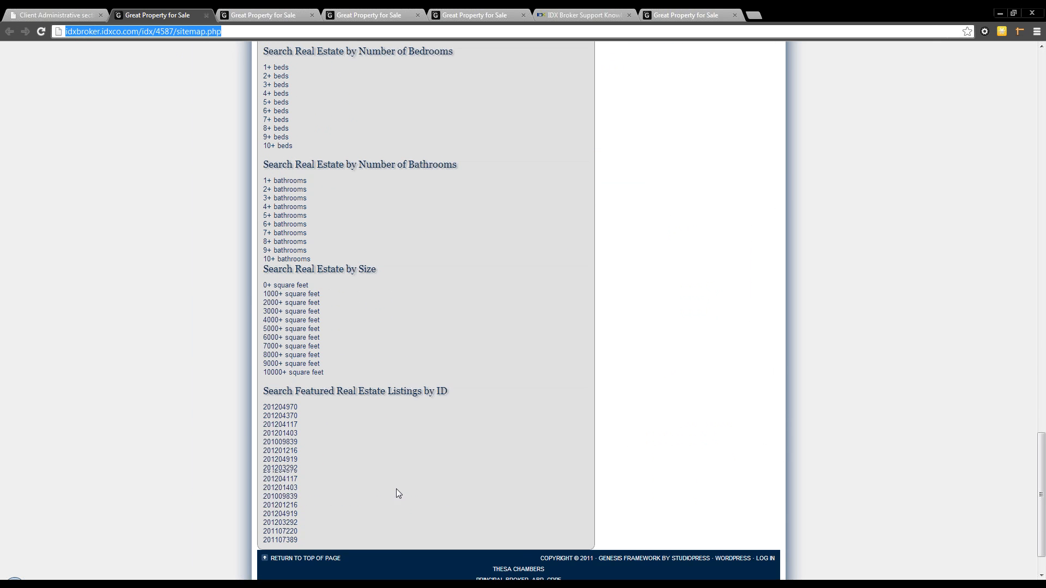
pyautogui.scroll(15, 397, 490)
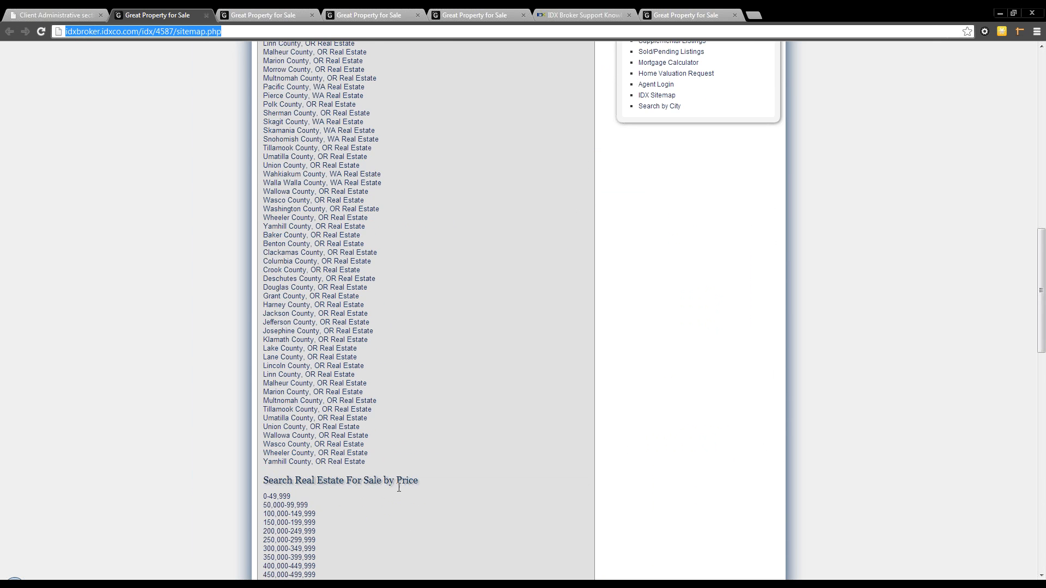
# View the sitemap's Josephine County, OR and 200,000-249,999 price range results, going back to the sitemap after each.
pyautogui.click(329, 291)
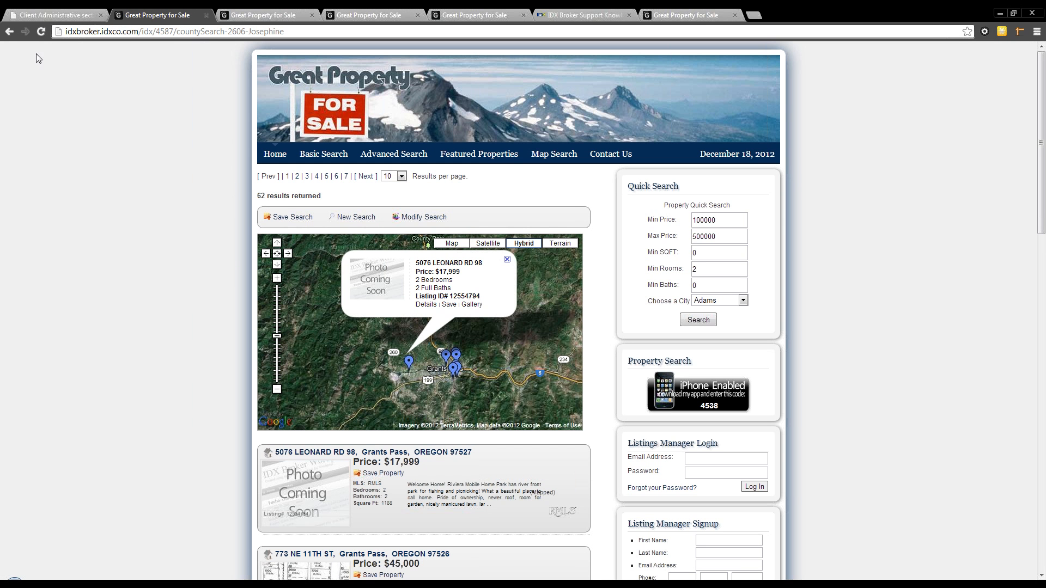
pyautogui.click(10, 33)
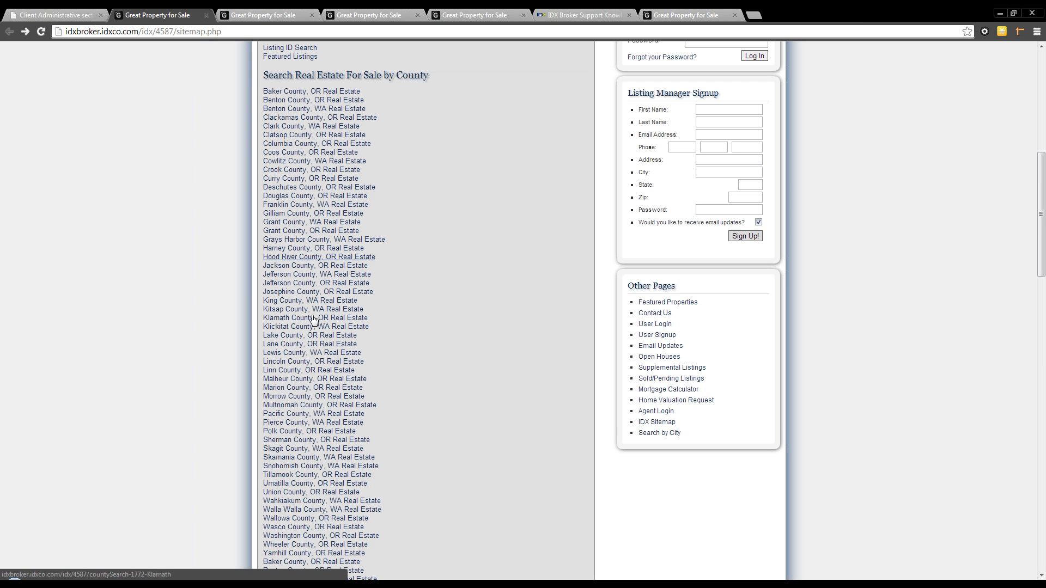
pyautogui.scroll(-10, 313, 364)
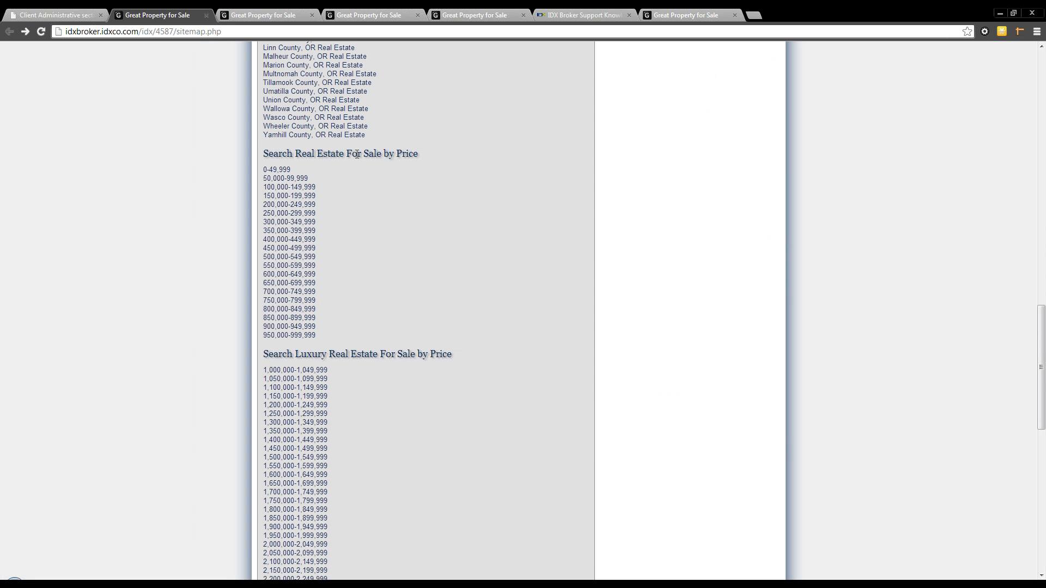
pyautogui.click(305, 205)
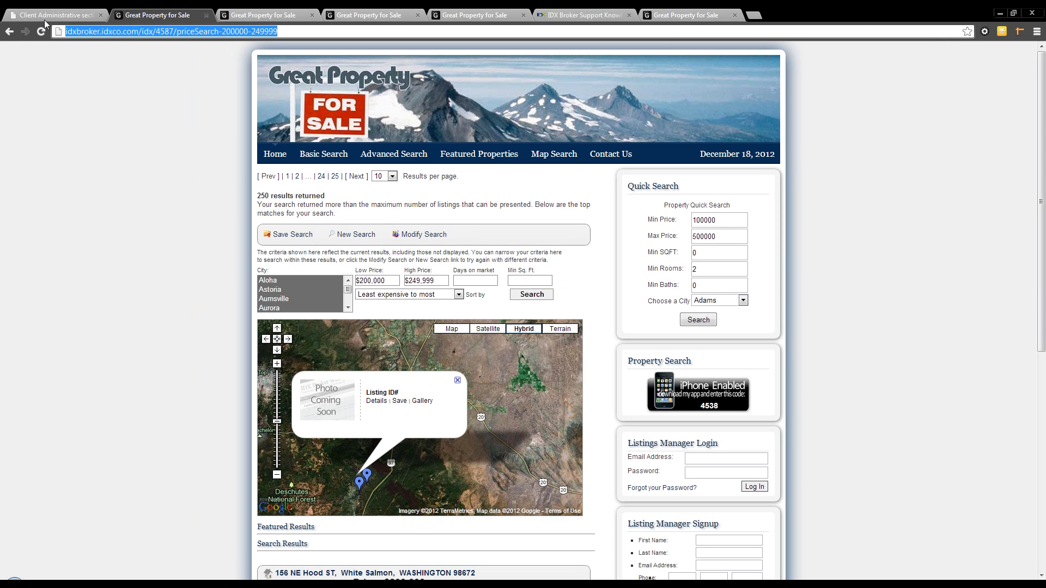
pyautogui.click(9, 31)
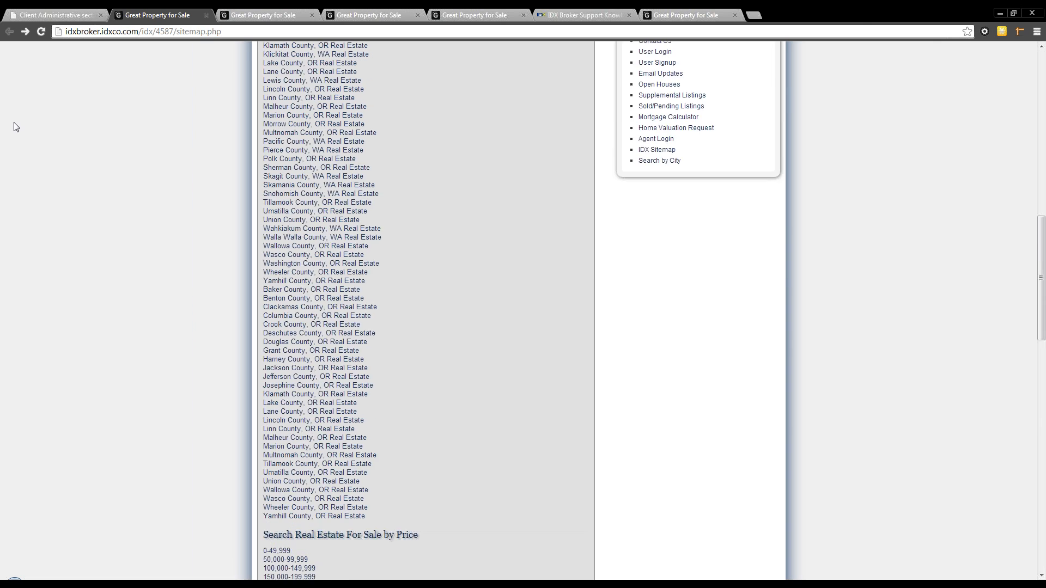
# Return to the control panel's page links and view the account's Change Password form.
pyautogui.click(60, 14)
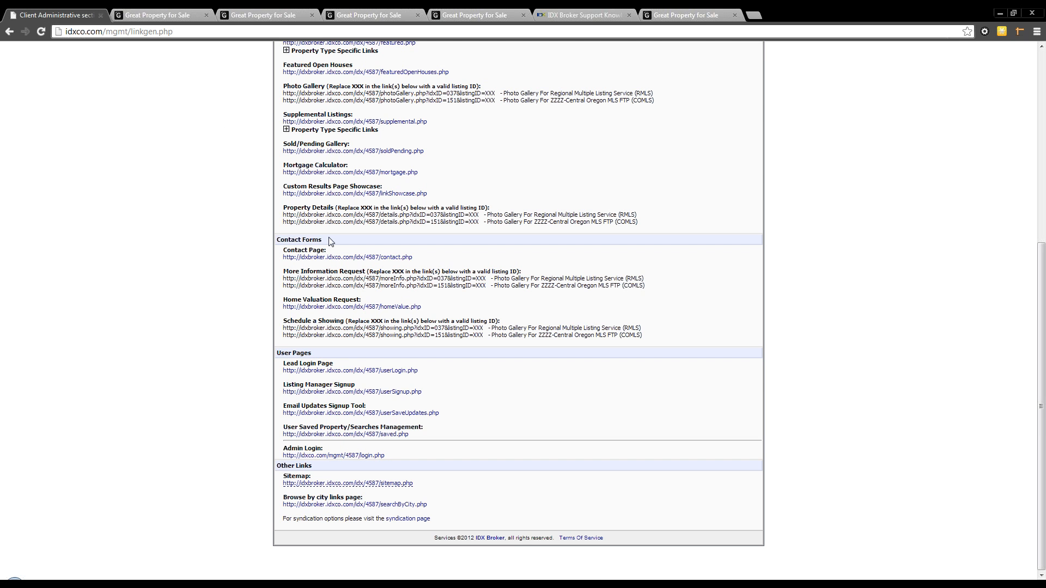
pyautogui.scroll(6, 329, 240)
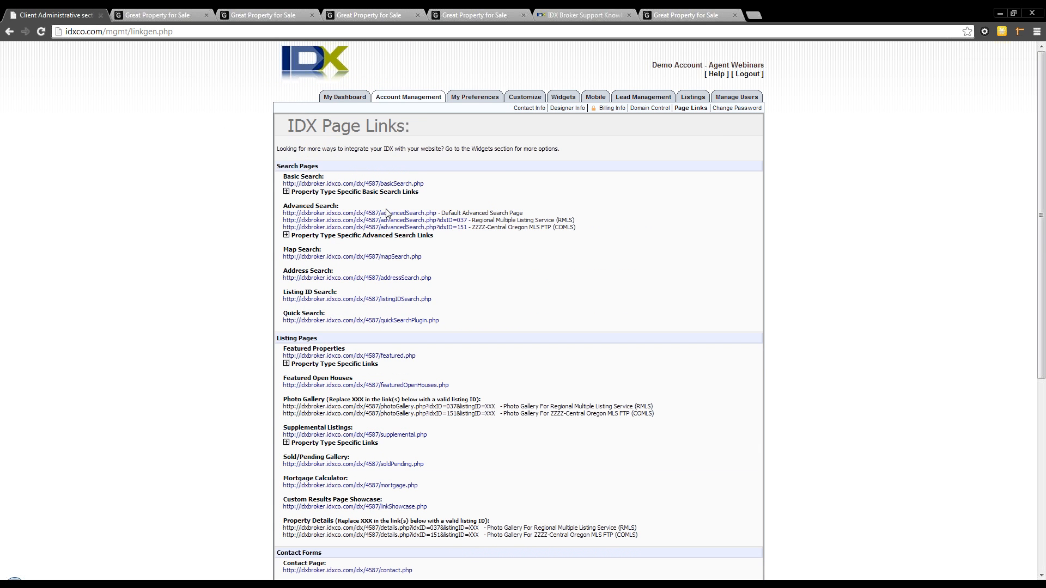
pyautogui.click(731, 108)
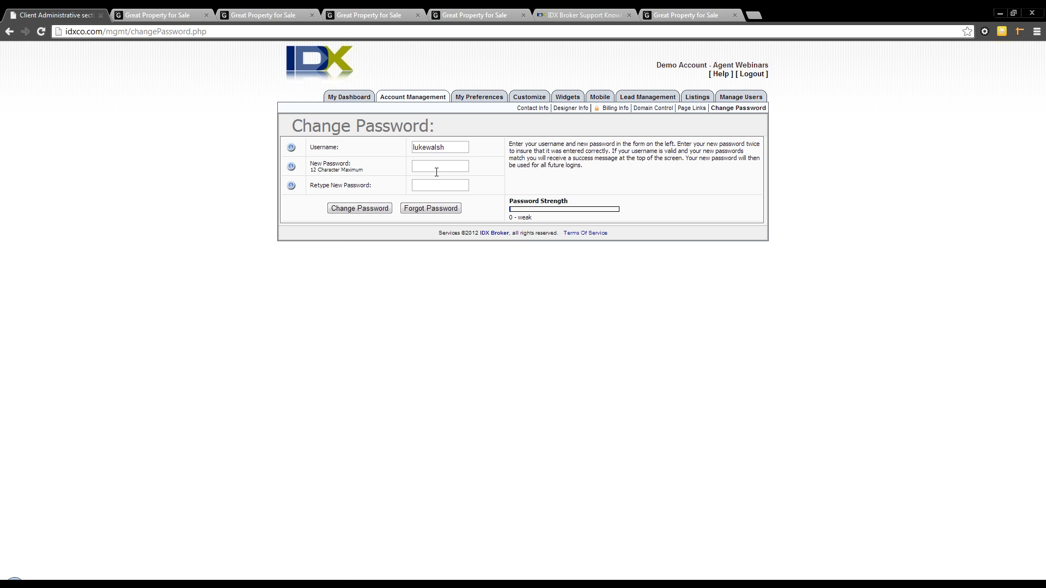
# Open Global Preferences and look through its search, map, results page, properties, mortgage calculator, email update and other options.
pyautogui.click(482, 98)
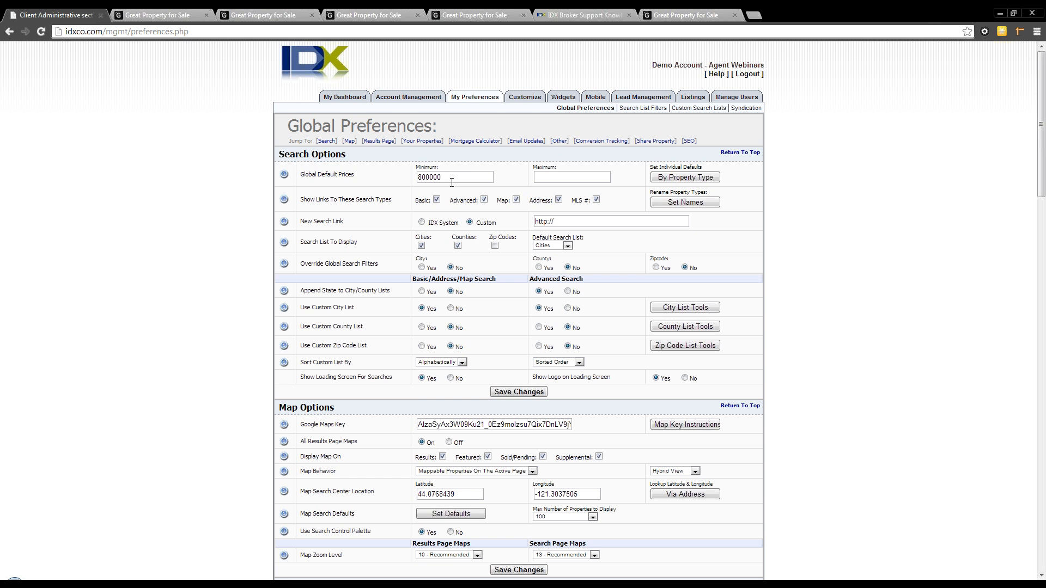
pyautogui.scroll(-4, 428, 233)
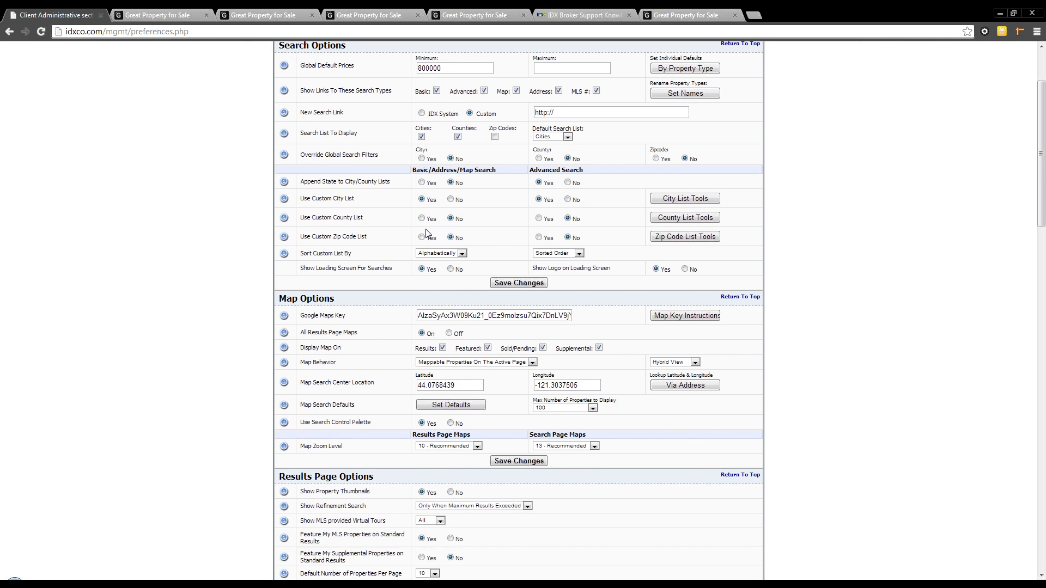
pyautogui.scroll(-4, 428, 234)
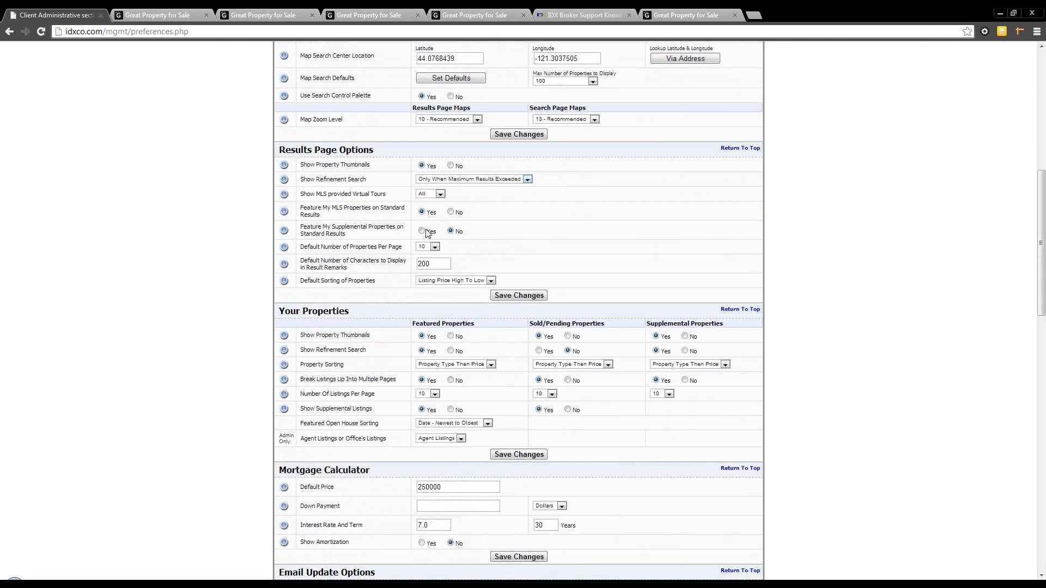
pyautogui.scroll(-7, 428, 233)
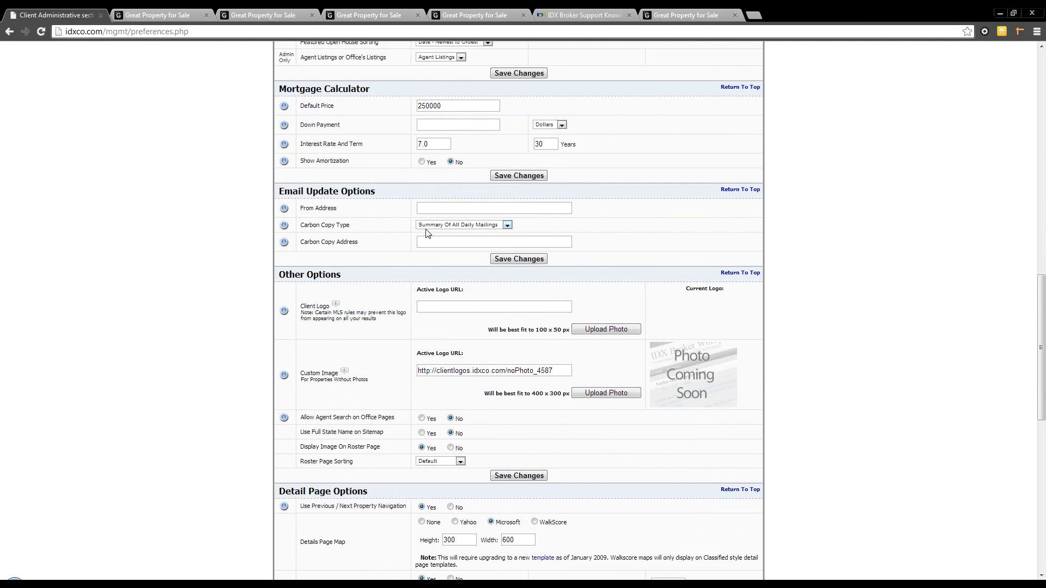
pyautogui.scroll(1, 428, 234)
pyautogui.scroll(15, 427, 233)
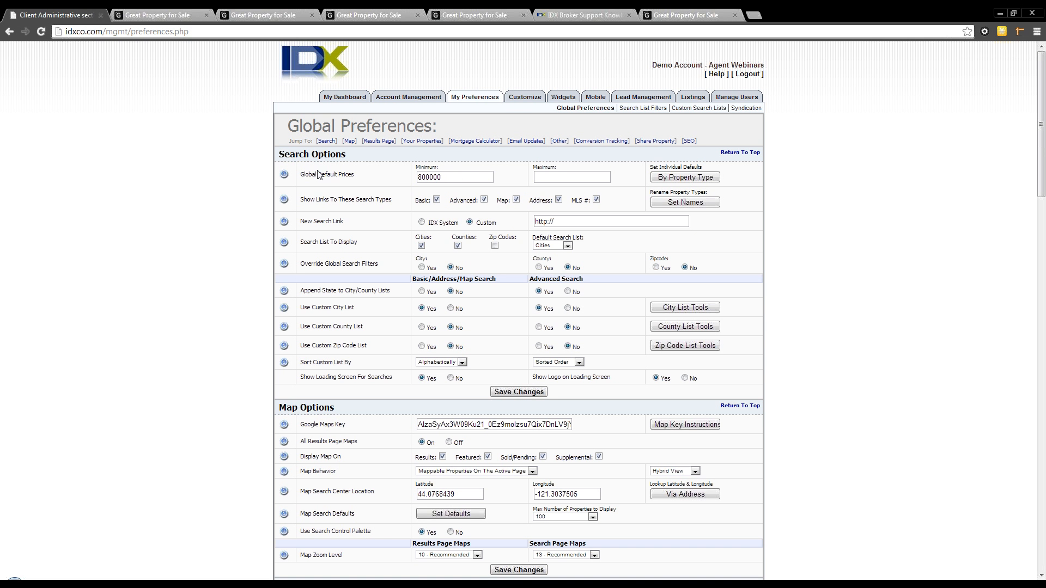
# Set the maximum global default price to 1000000 and save, closing three surplus Great Property for Sale pages.
pyautogui.click(444, 180)
pyautogui.press('Tab')
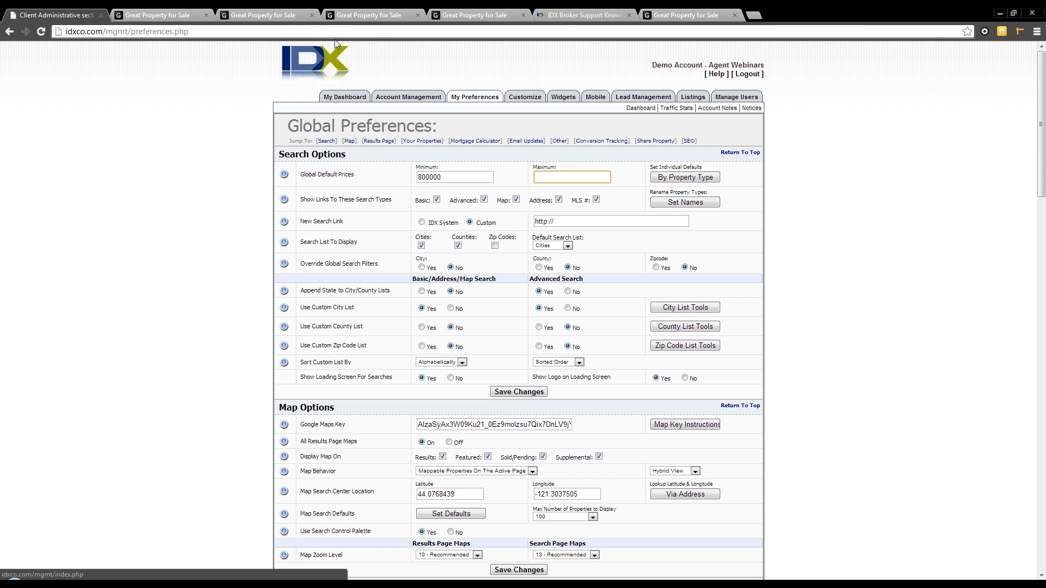
pyautogui.click(417, 15)
pyautogui.click(417, 15)
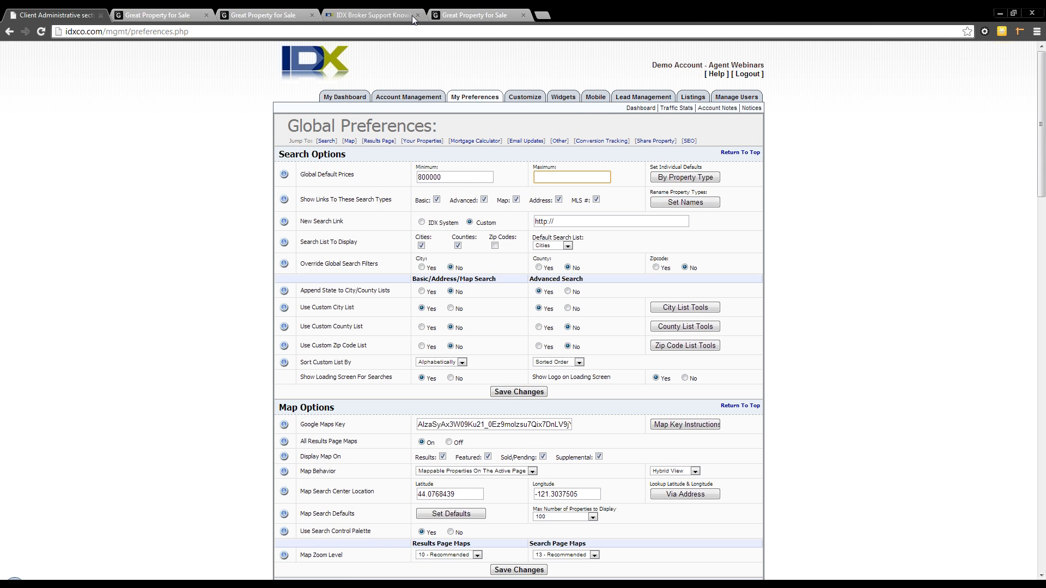
pyautogui.click(312, 16)
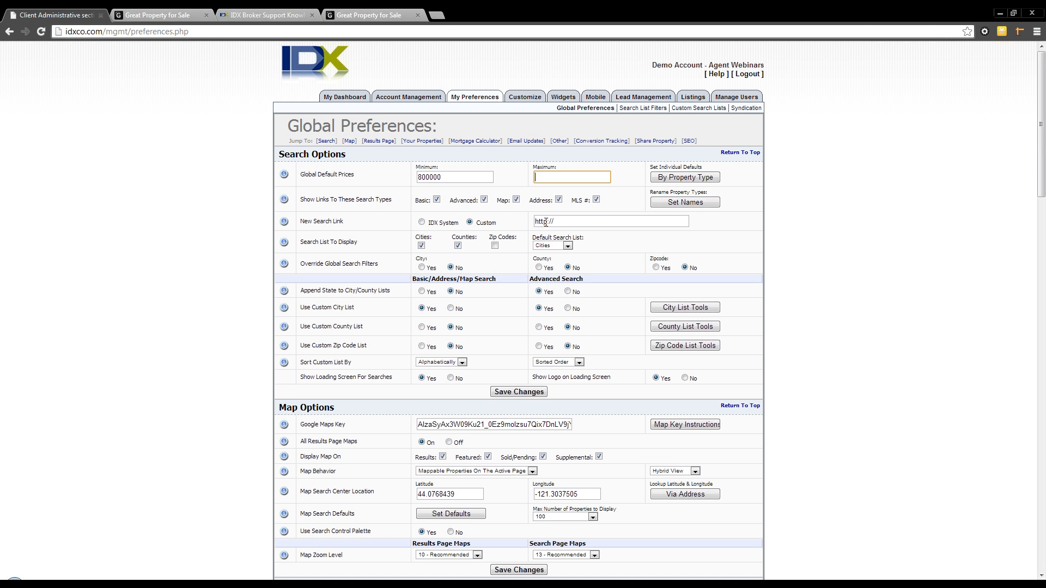
pyautogui.write('1000000')
# Open Page Links from Account Management in a separate browser tab and open the Basic Search page from it.
pyautogui.click(158, 15)
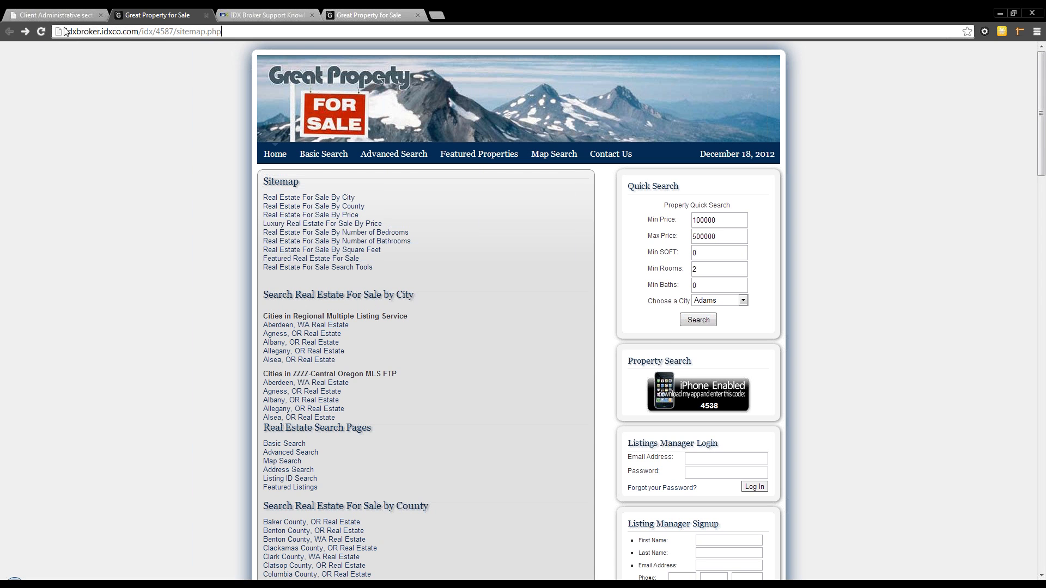
pyautogui.click(78, 16)
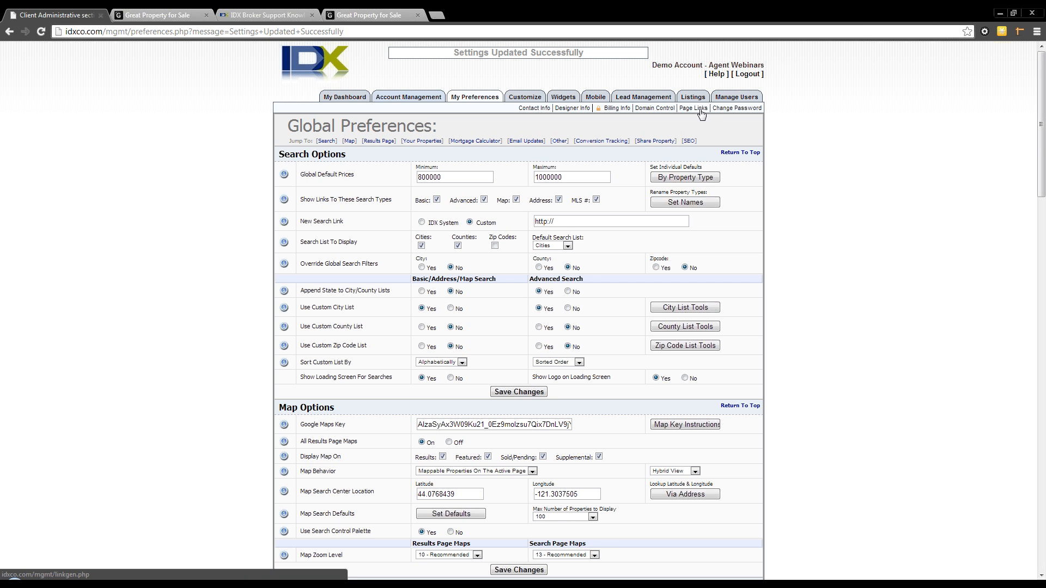
pyautogui.rightClick(701, 113)
pyautogui.click(730, 119)
pyautogui.click(267, 14)
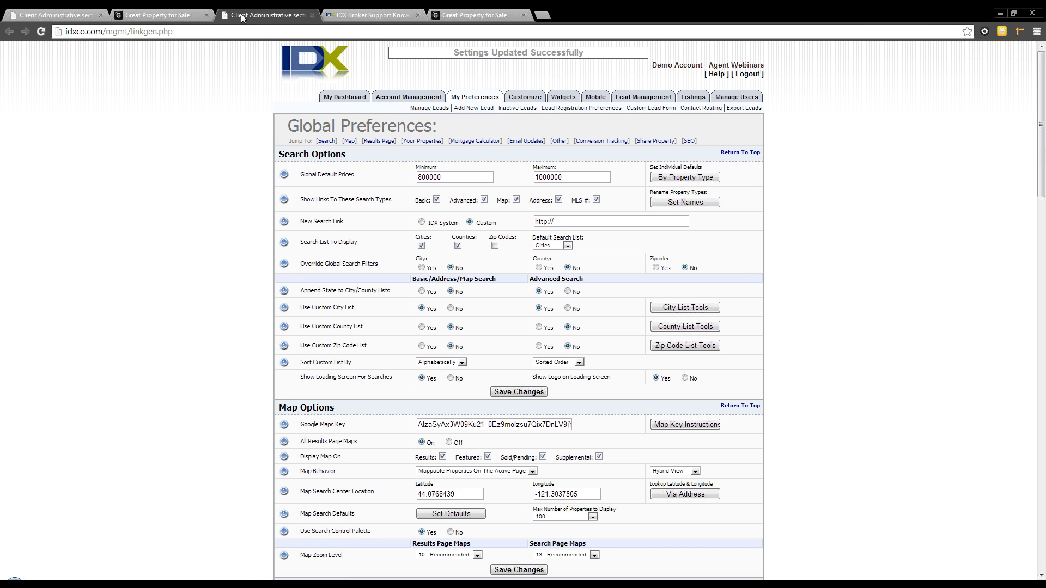
pyautogui.click(348, 184)
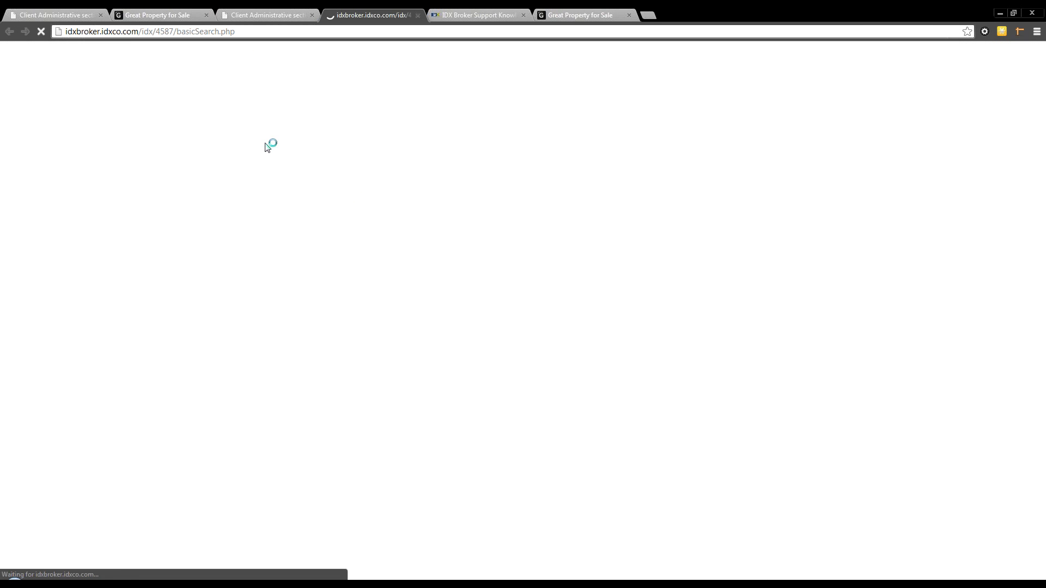
# Close the surplus sitemap and page links pages, check the Basic Search price fields, and return to Global Preferences.
pyautogui.click(207, 15)
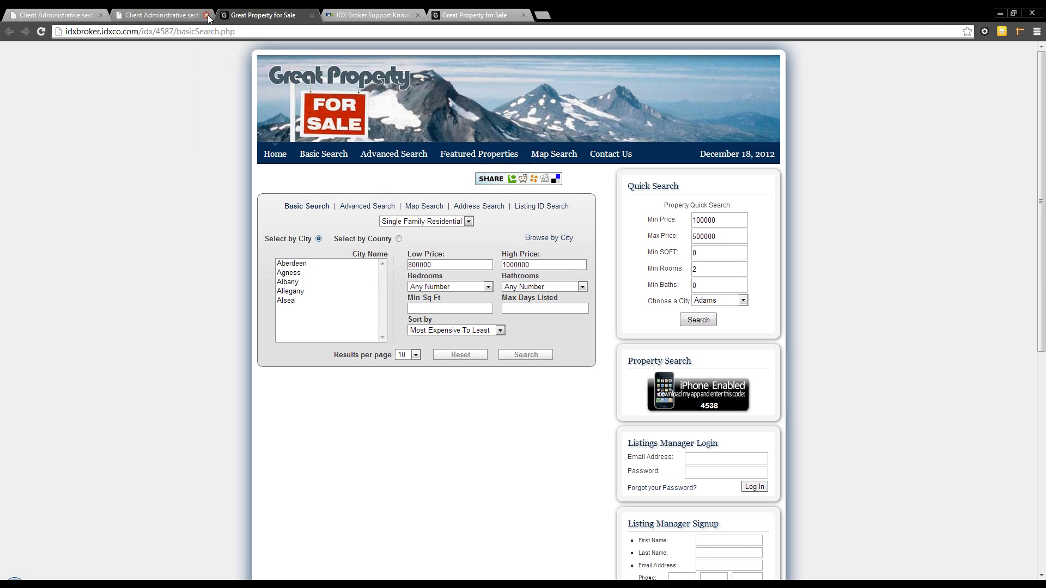
pyautogui.click(207, 15)
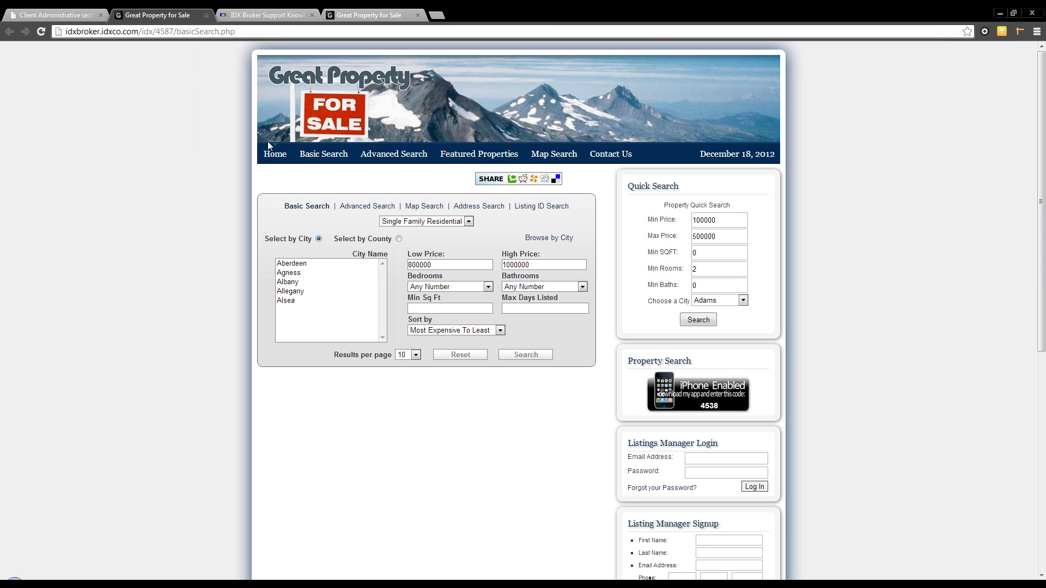
pyautogui.click(536, 265)
pyautogui.click(16, 17)
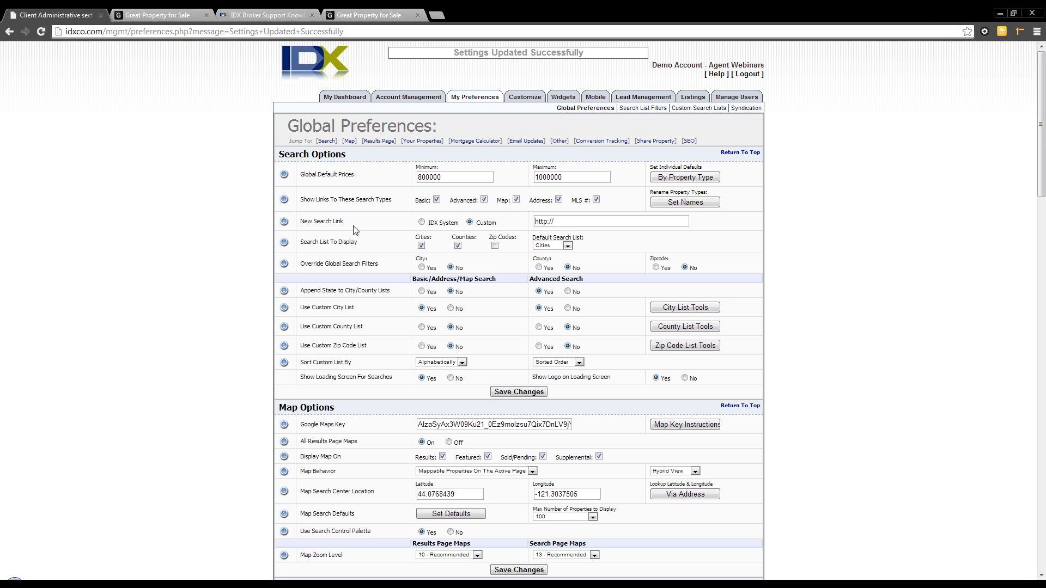
# View the default prices by property type, examine the Single Family Residential and Farms price fields, and close without saving.
pyautogui.click(669, 180)
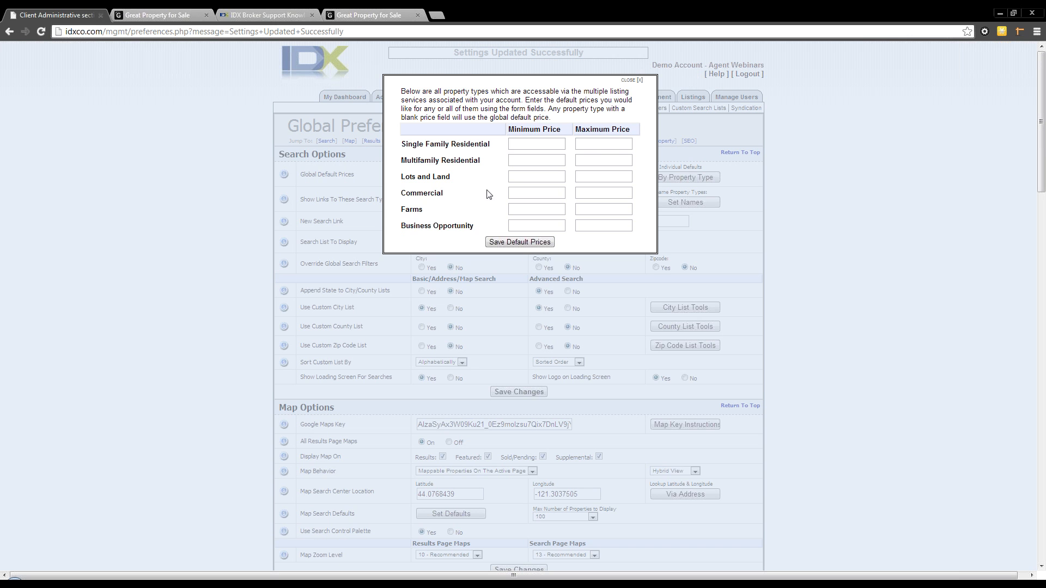
pyautogui.click(561, 146)
pyautogui.click(517, 211)
pyautogui.click(613, 209)
pyautogui.click(628, 80)
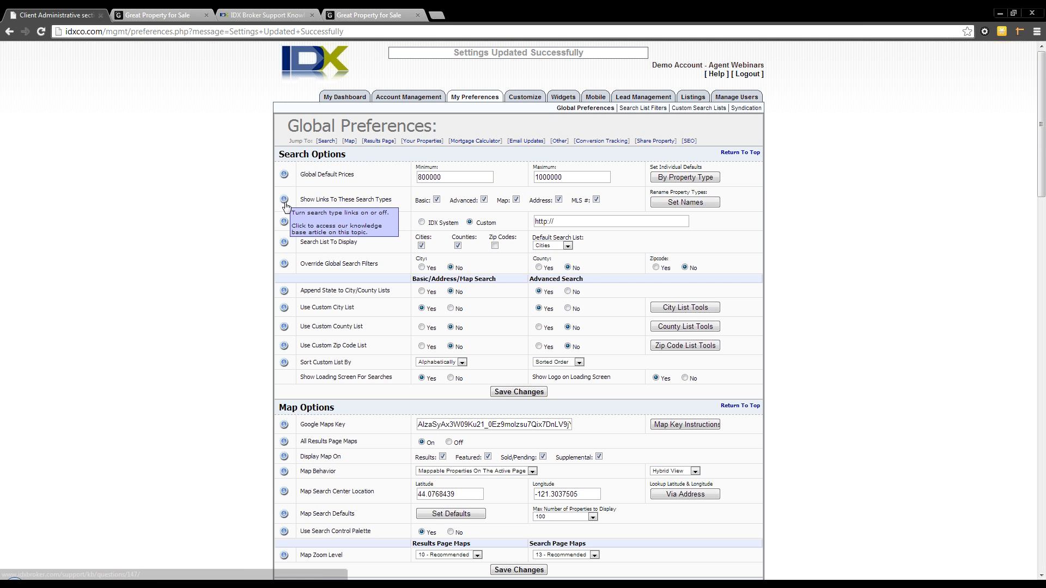
# Turn off the Basic link among the displayed search types in Global Preferences and save the changes.
pyautogui.click(472, 182)
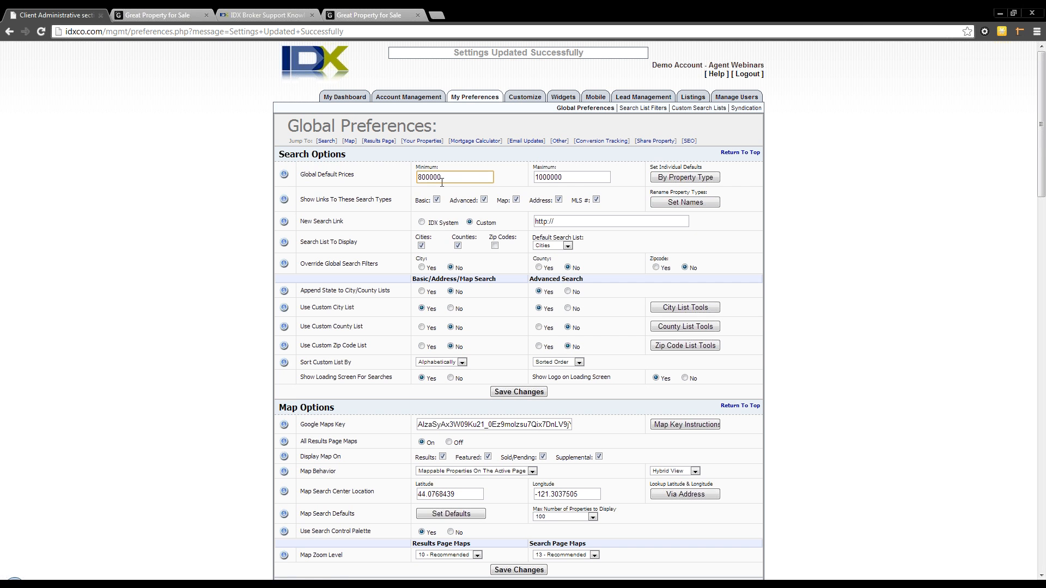
pyautogui.click(574, 176)
pyautogui.click(570, 178)
pyautogui.click(520, 233)
pyautogui.click(437, 199)
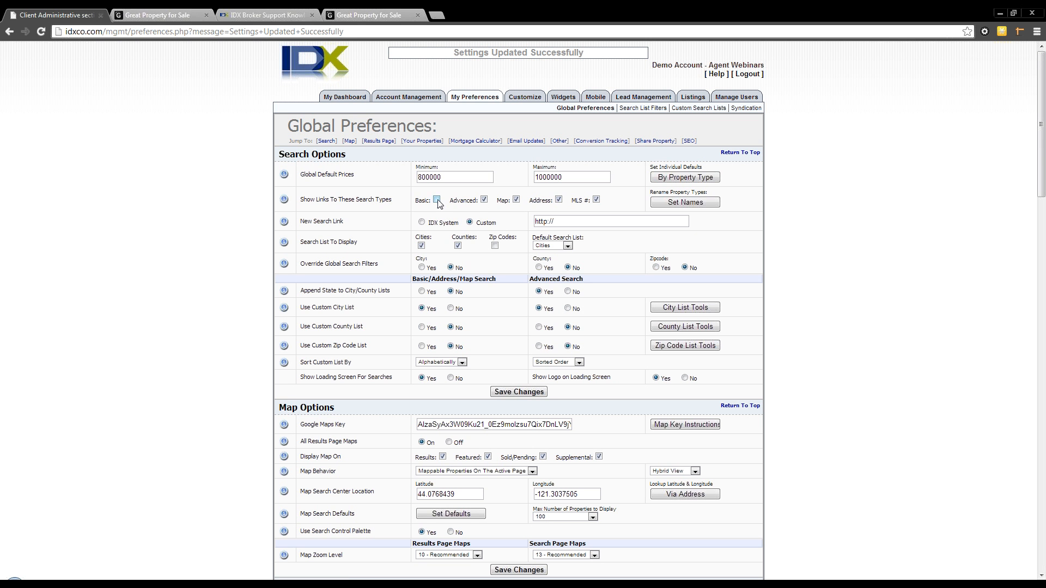
pyautogui.click(519, 393)
# Reload the Basic Search page to check its search type links, and return to Global Preferences.
pyautogui.click(158, 15)
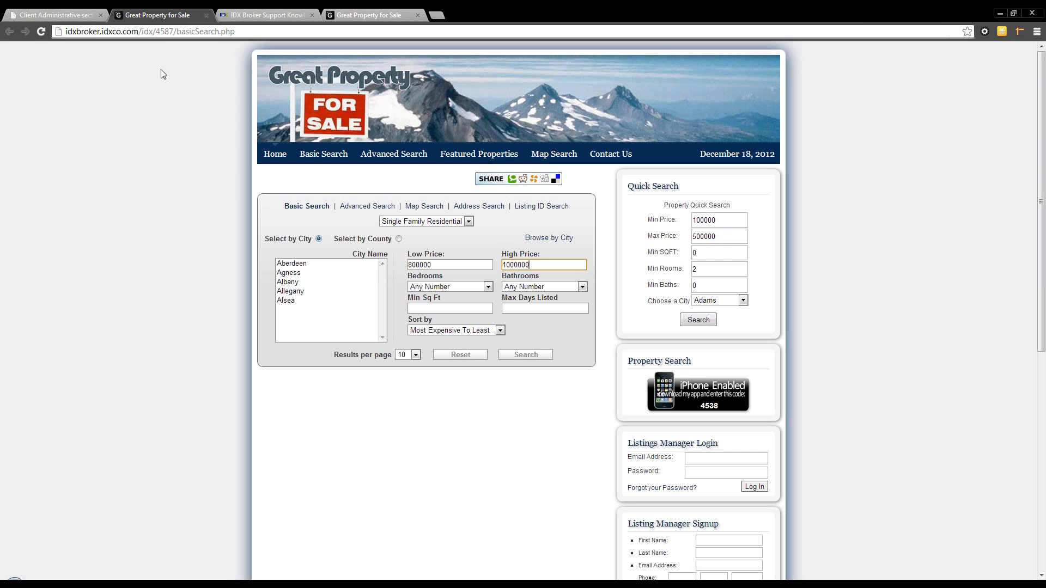
pyautogui.click(38, 31)
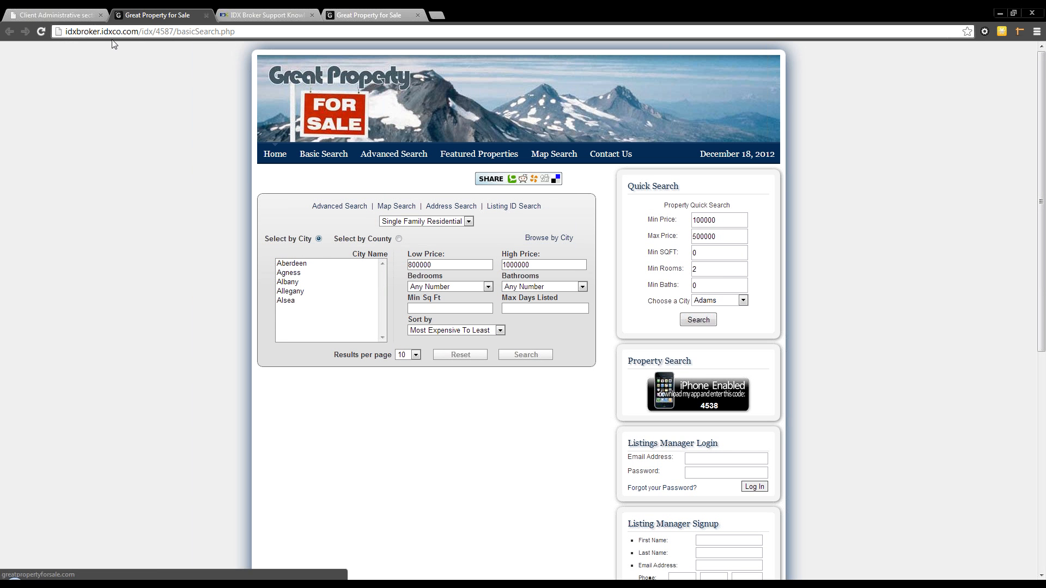
pyautogui.click(69, 14)
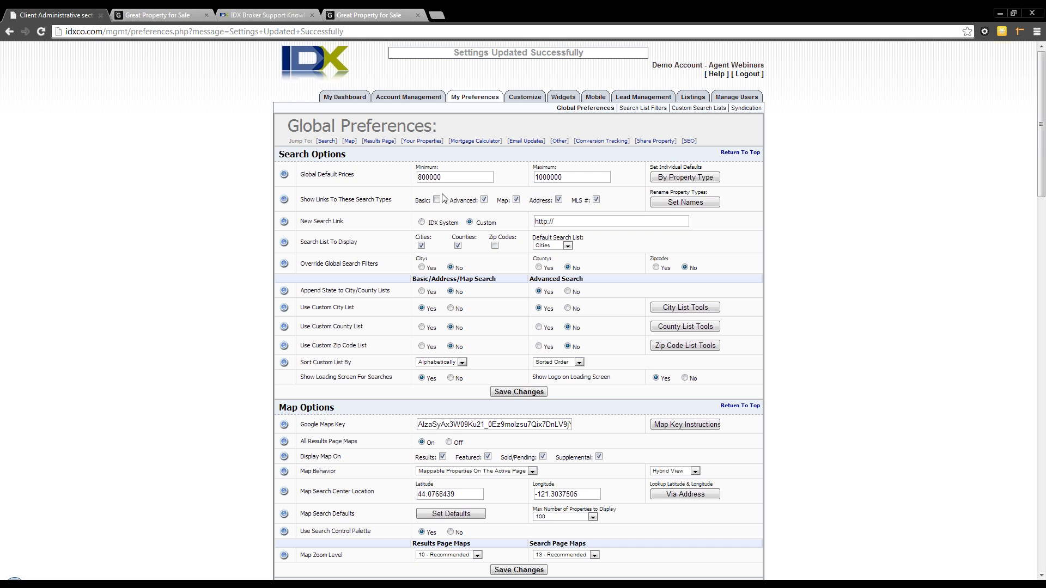
# Enter Residential / Condos as the custom name for Single Family Residential, and close the property type names without saving.
pyautogui.click(669, 203)
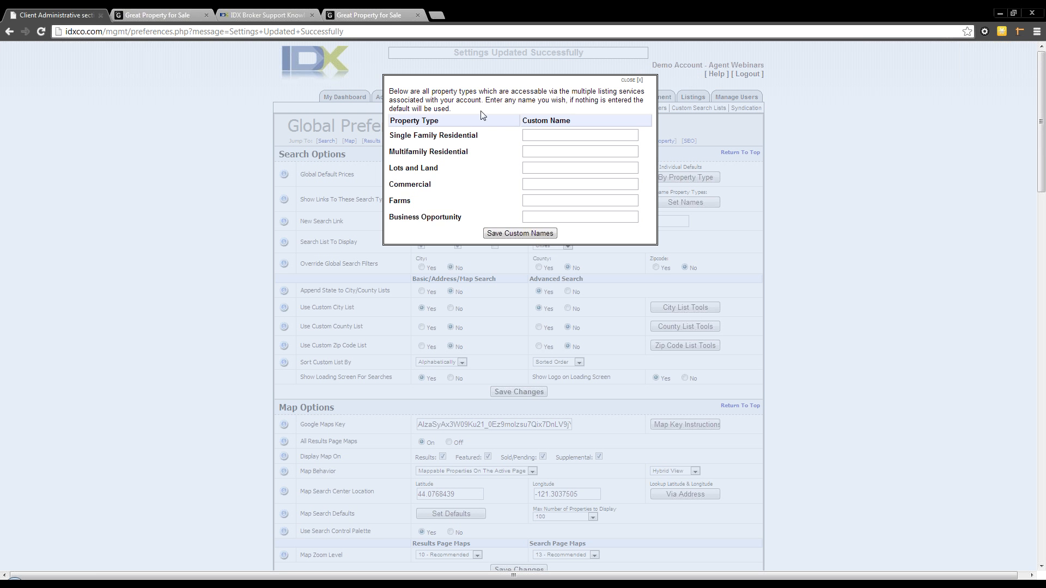
pyautogui.click(525, 136)
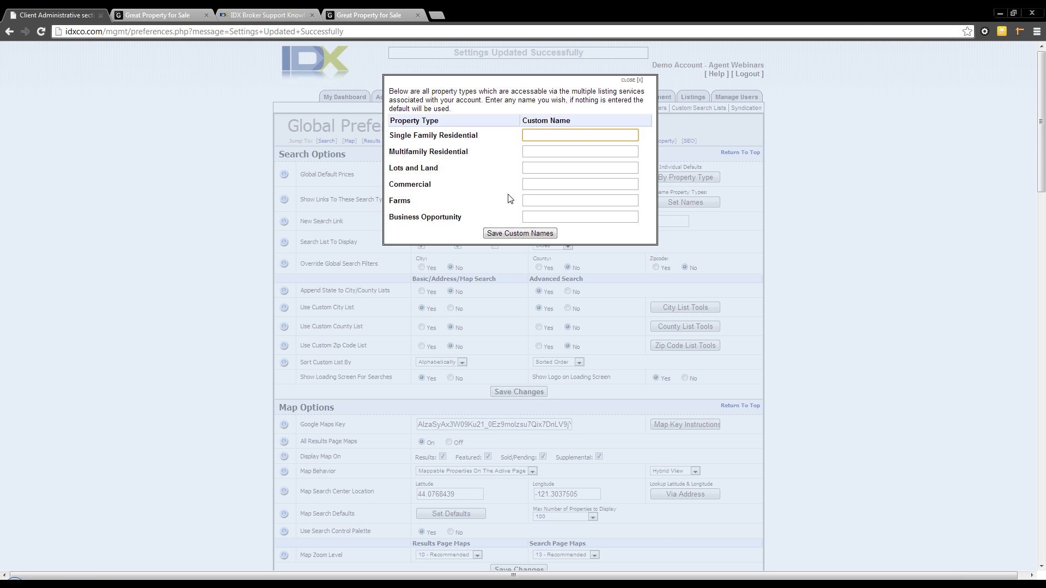
pyautogui.write('dential / Condos')
pyautogui.moveTo(593, 136); pyautogui.dragTo(522, 138)
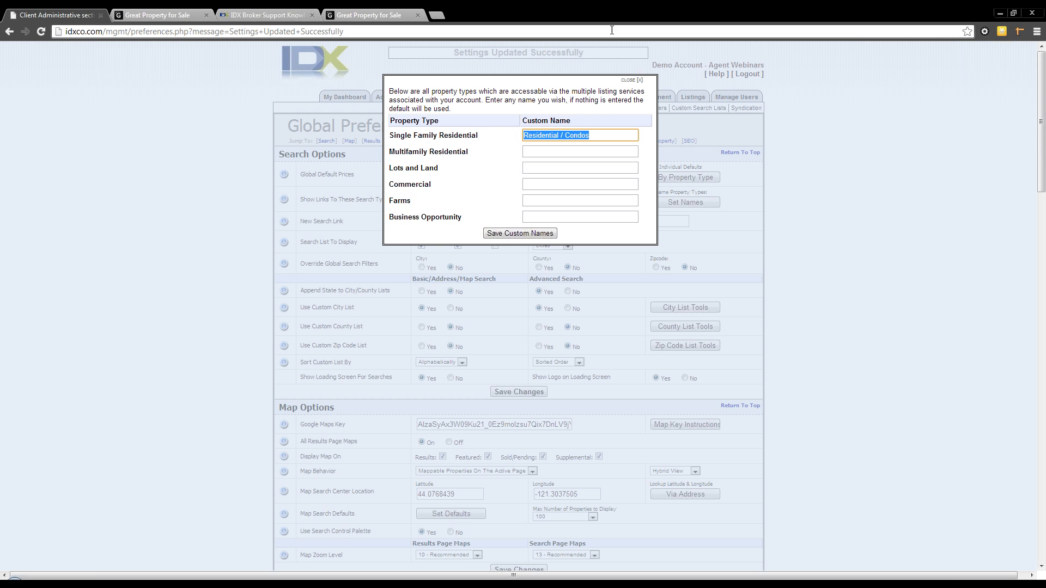
pyautogui.click(628, 82)
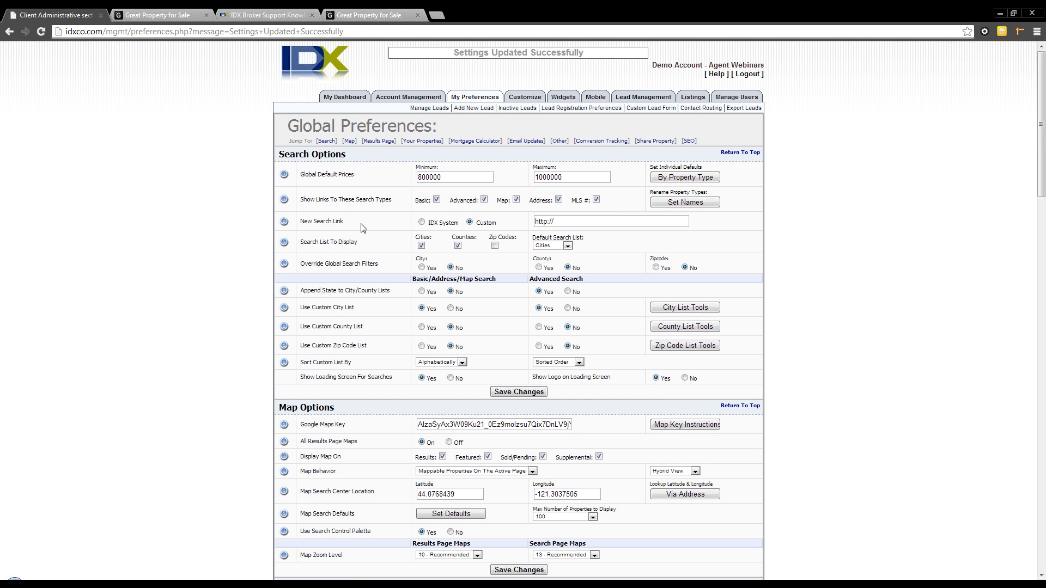
# Examine the custom address option for New Search Link and set the link to IDX System.
pyautogui.click(575, 221)
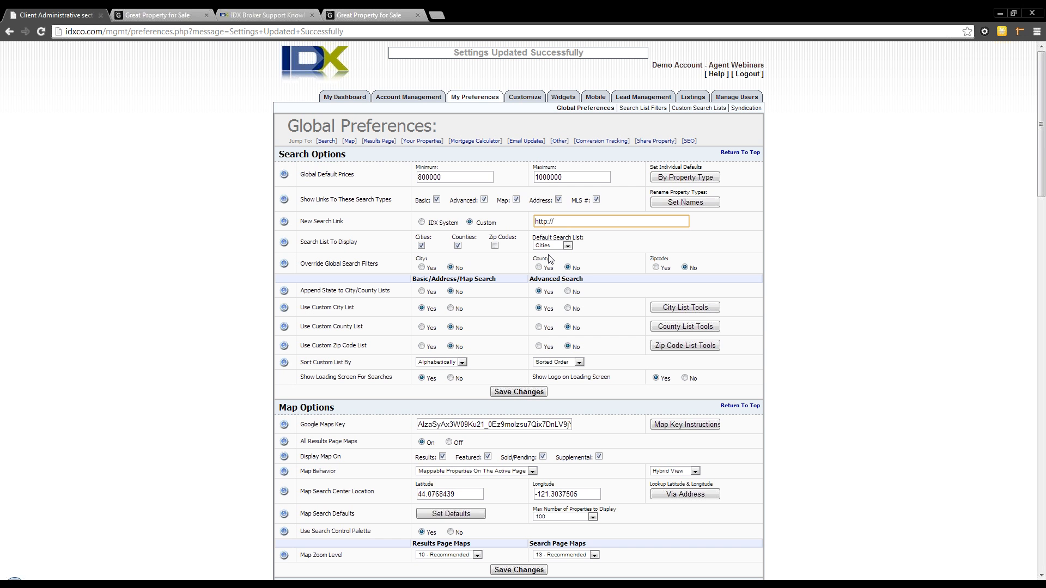
pyautogui.click(422, 222)
pyautogui.click(545, 222)
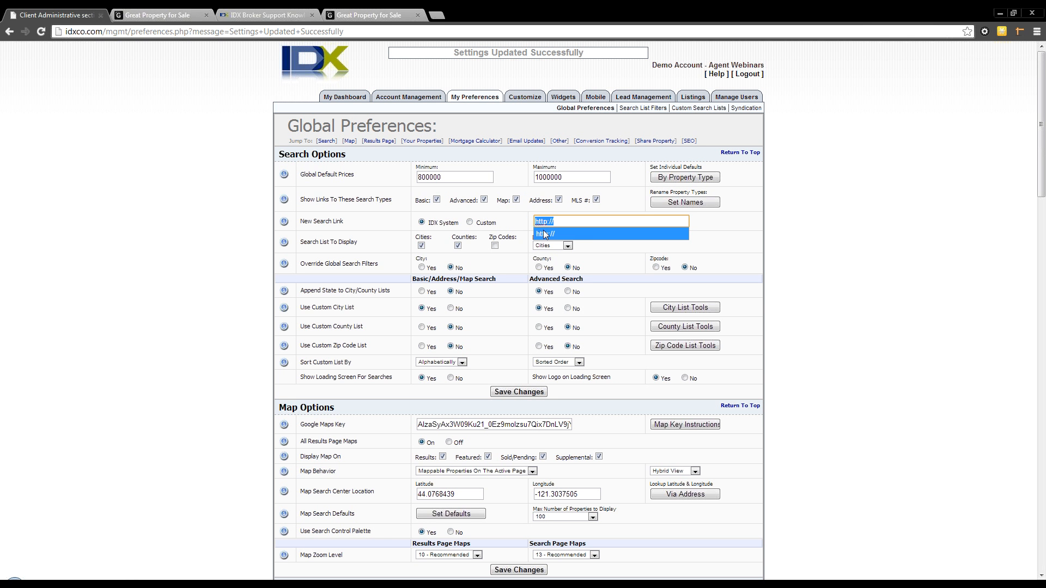
pyautogui.click(568, 222)
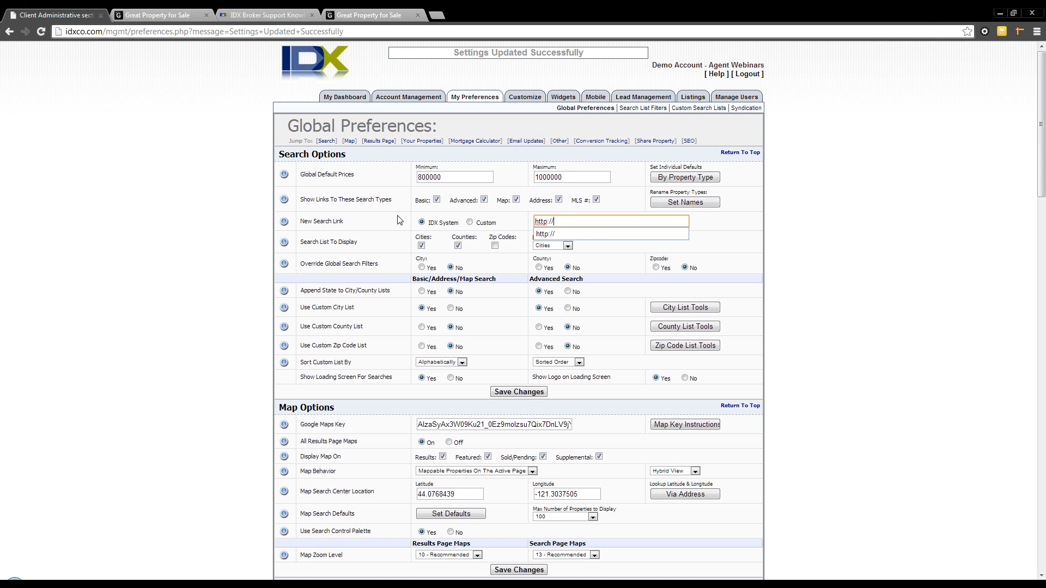
pyautogui.click(470, 223)
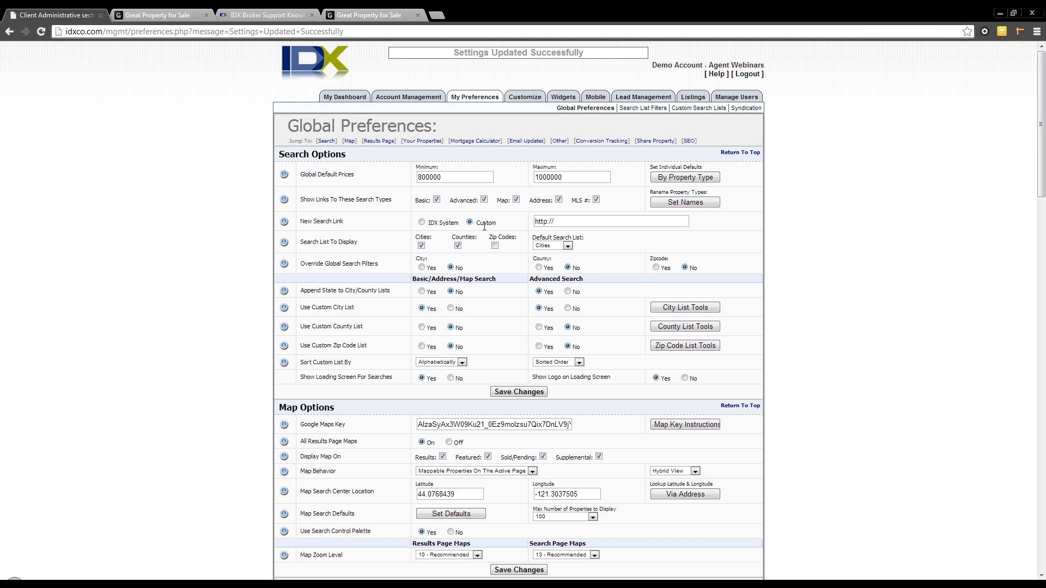
pyautogui.click(423, 223)
# Add Zip Codes to the search lists to display, compare with the Basic Search page, and save the changes.
pyautogui.click(495, 245)
pyautogui.click(174, 14)
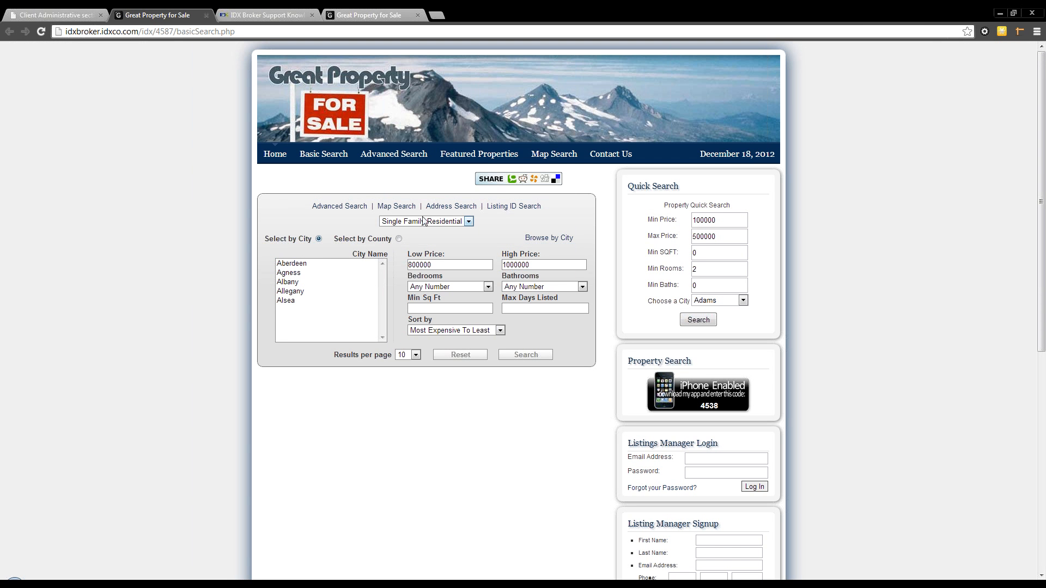
pyautogui.hotkey('ctrl', 'shift', 'Tab')
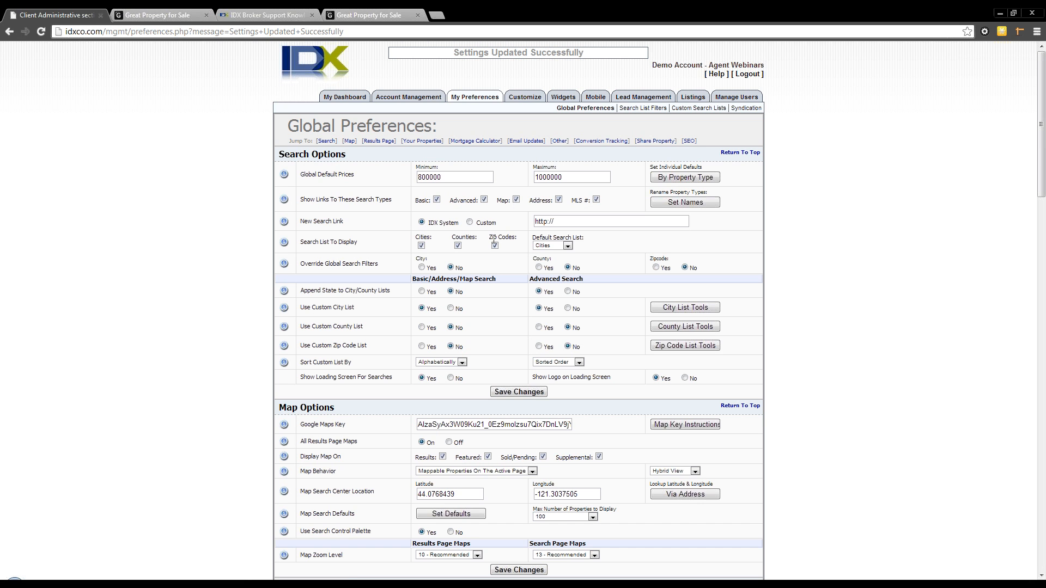
pyautogui.click(519, 392)
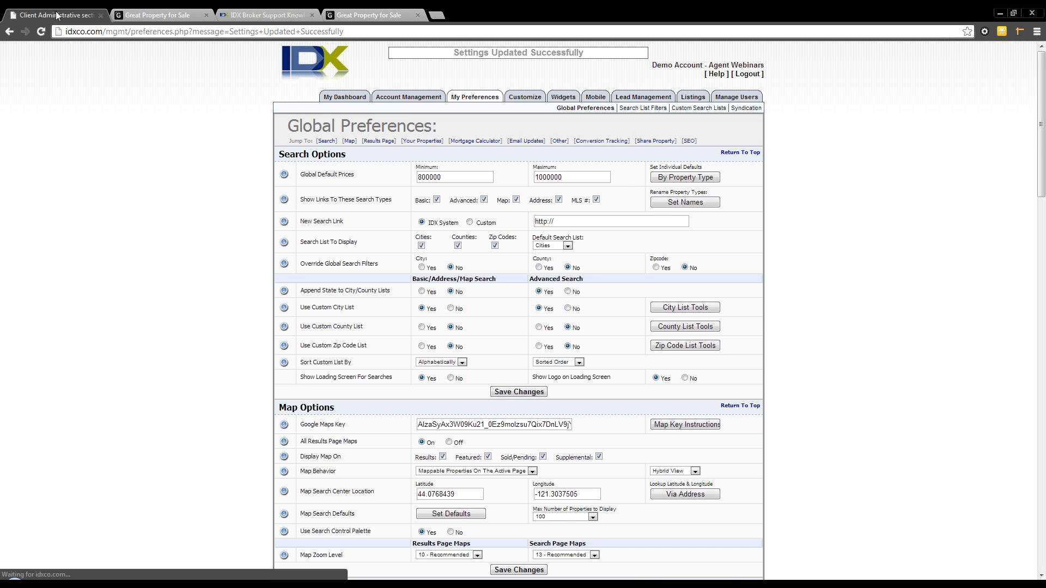
# Reload the Basic Search page and highlight its Select by Zipcode option.
pyautogui.click(130, 15)
pyautogui.click(41, 31)
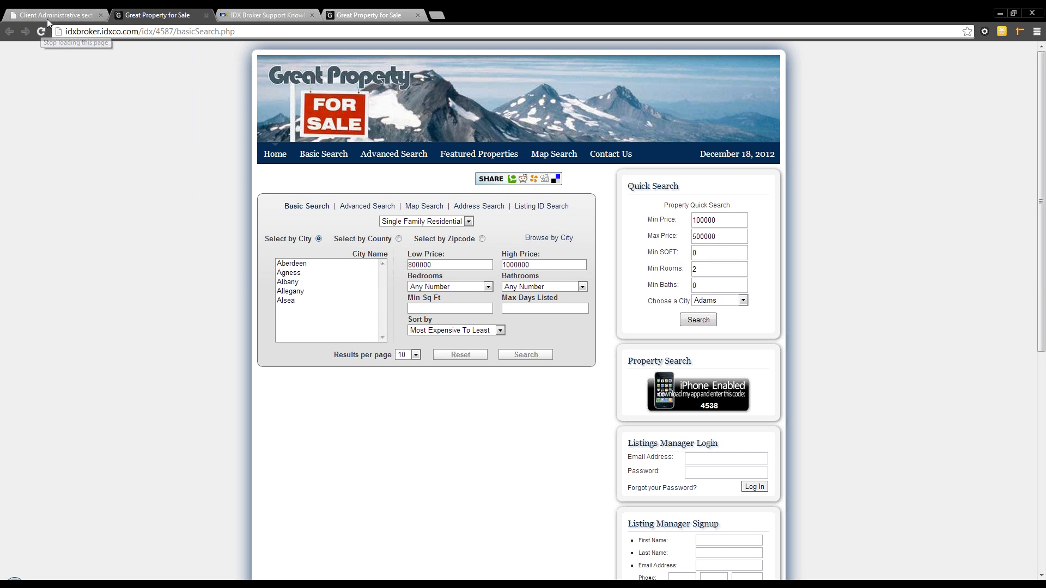
pyautogui.moveTo(446, 239); pyautogui.dragTo(468, 239)
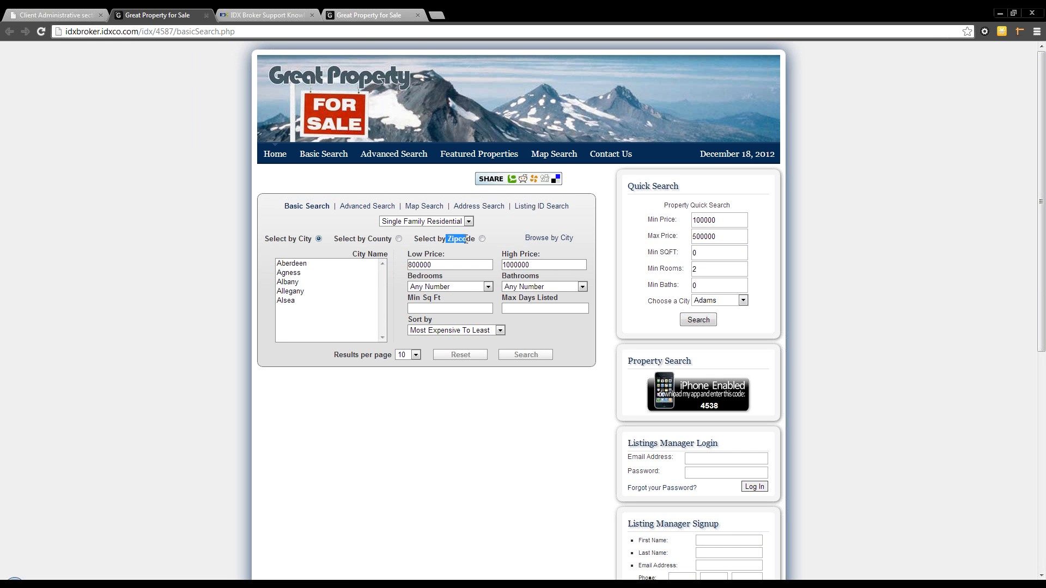
# Return to Global Preferences, examine the Default Search List options, and keep Cities as the default.
pyautogui.click(77, 16)
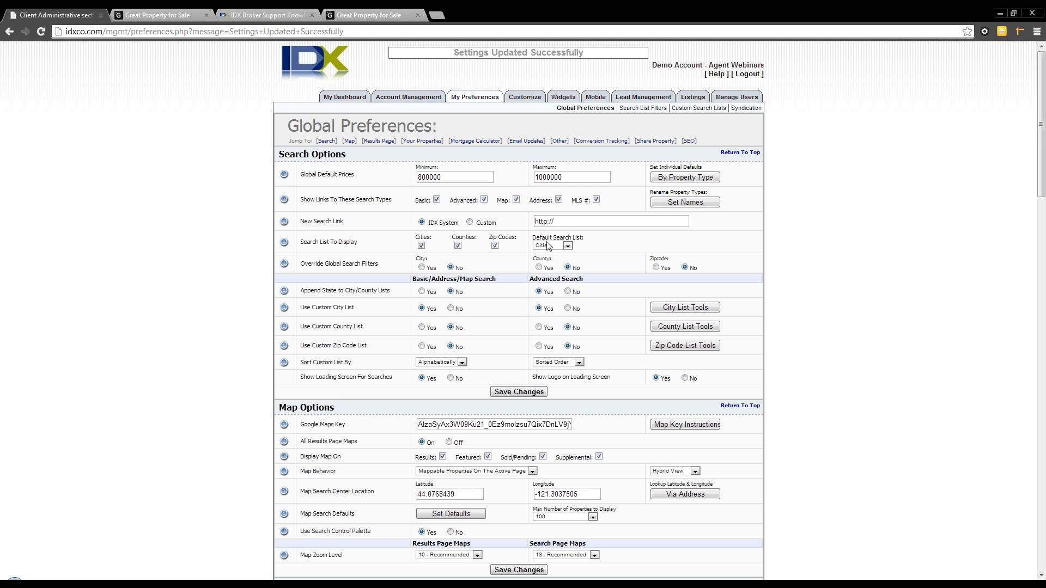
pyautogui.click(546, 245)
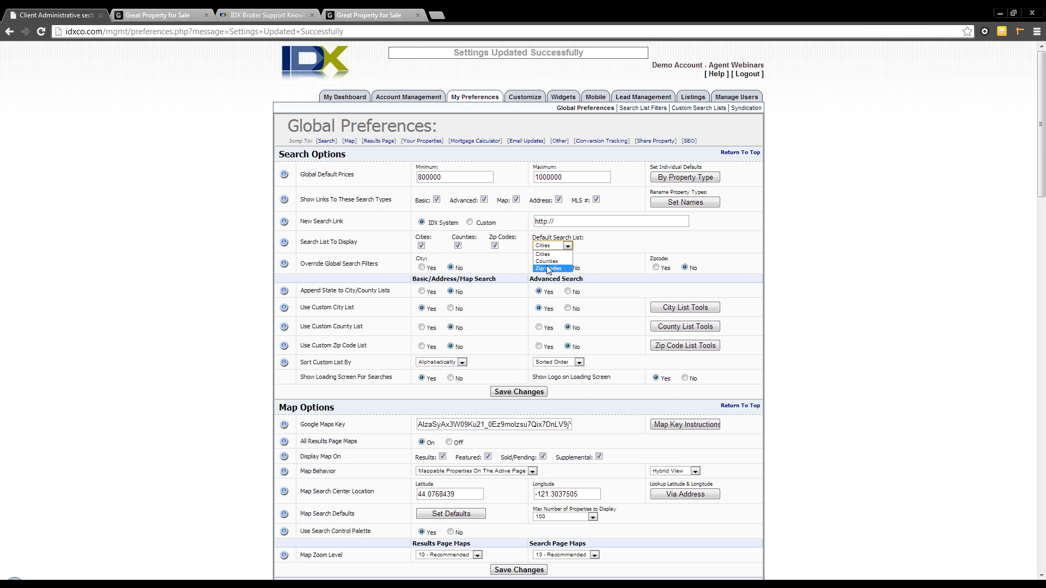
pyautogui.click(555, 254)
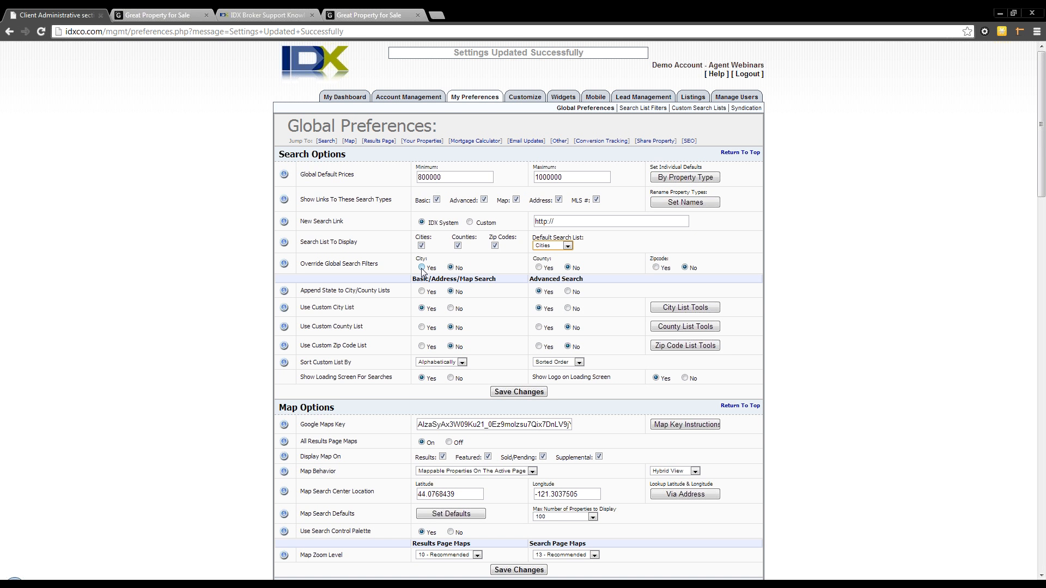
# Enable Append State to City/County Lists for Basic/Address/Map Search, save the changes, and reload the Basic Search page.
pyautogui.click(364, 309)
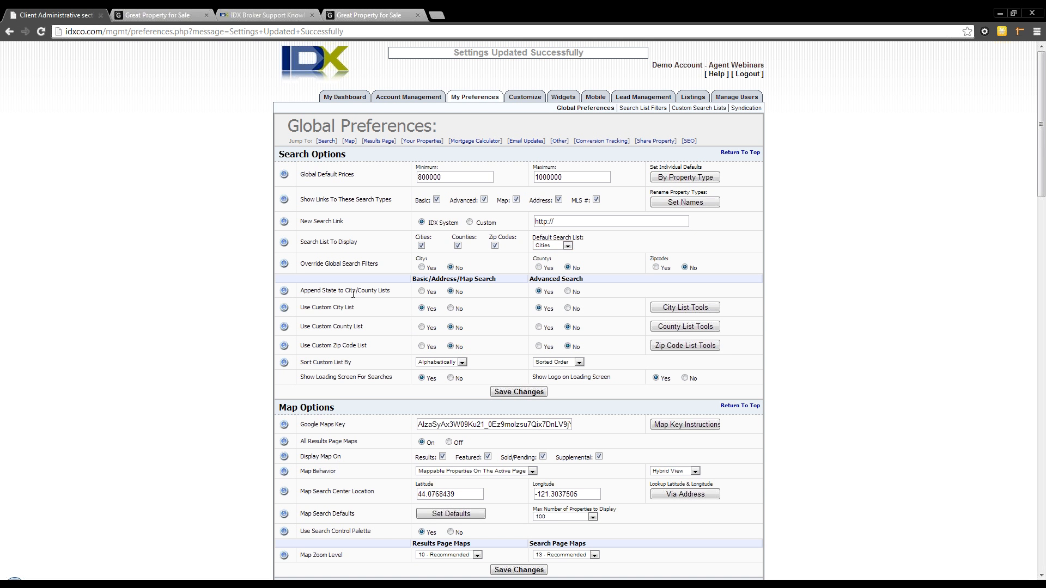
pyautogui.click(421, 293)
pyautogui.click(517, 392)
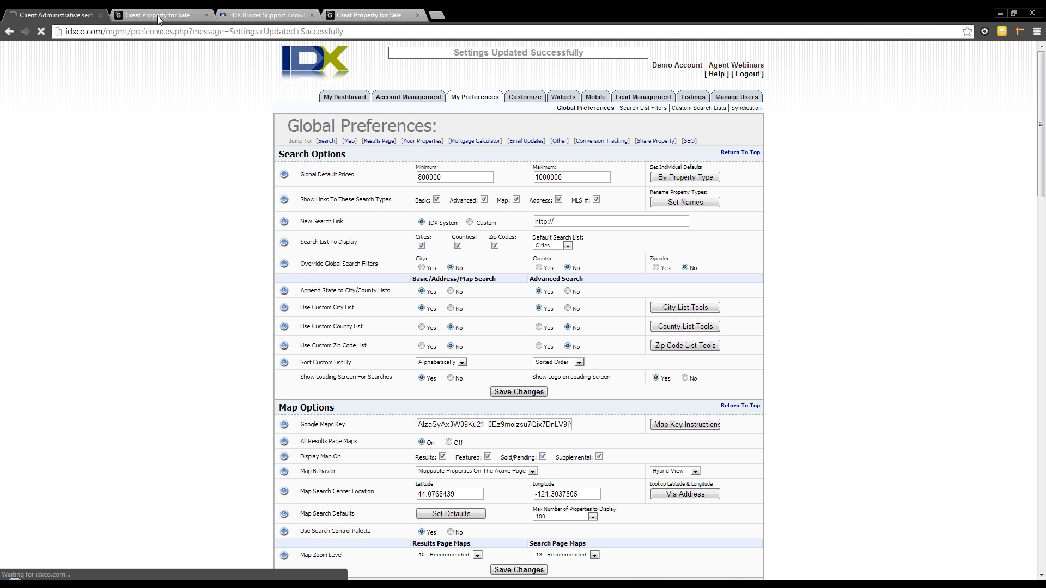
pyautogui.click(159, 15)
pyautogui.click(43, 32)
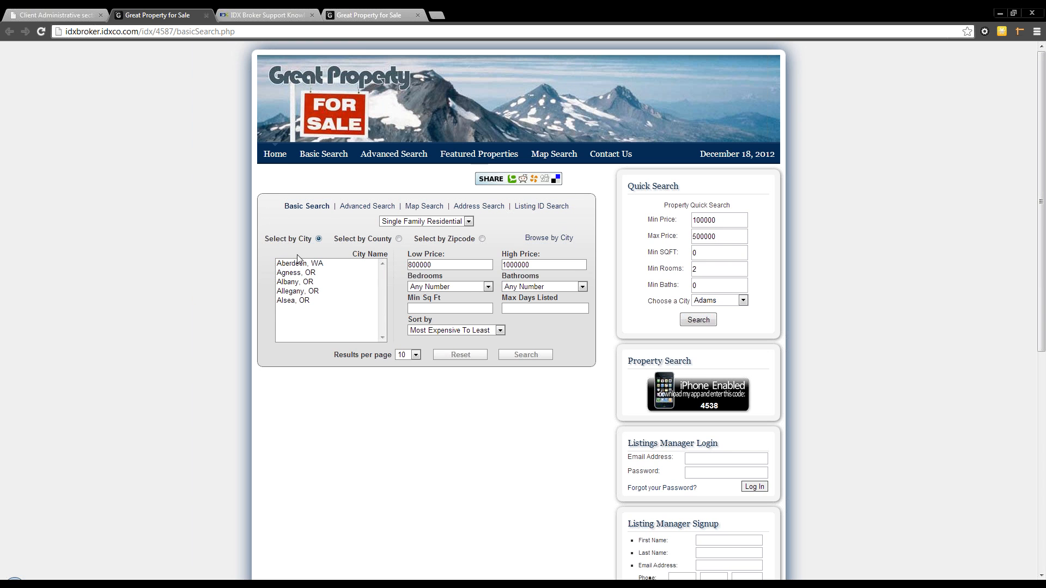
# Open the City List Tools from Global Preferences and compare the custom cities with the city list on the Basic Search page.
pyautogui.click(55, 16)
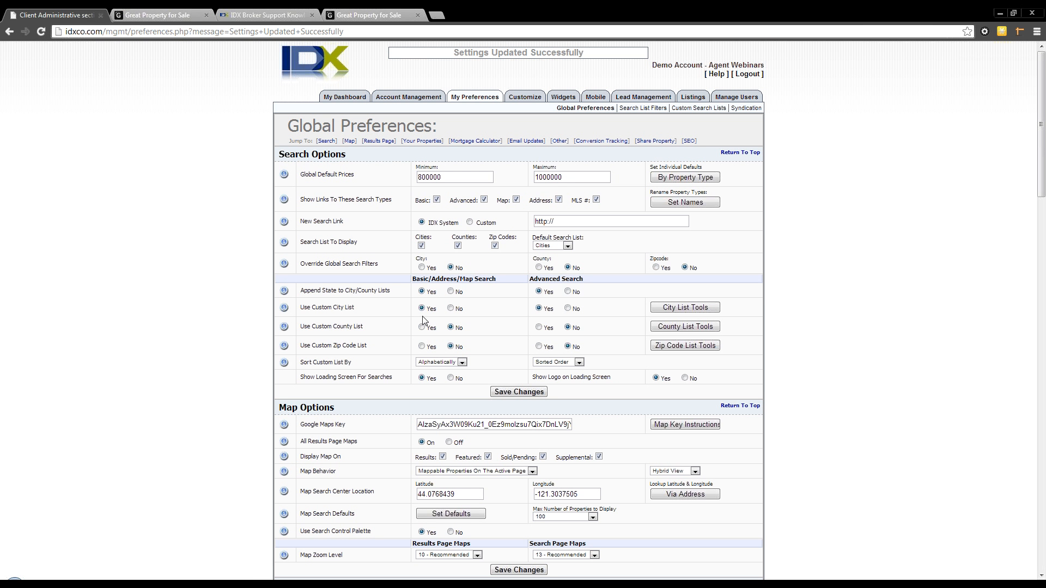
pyautogui.click(657, 309)
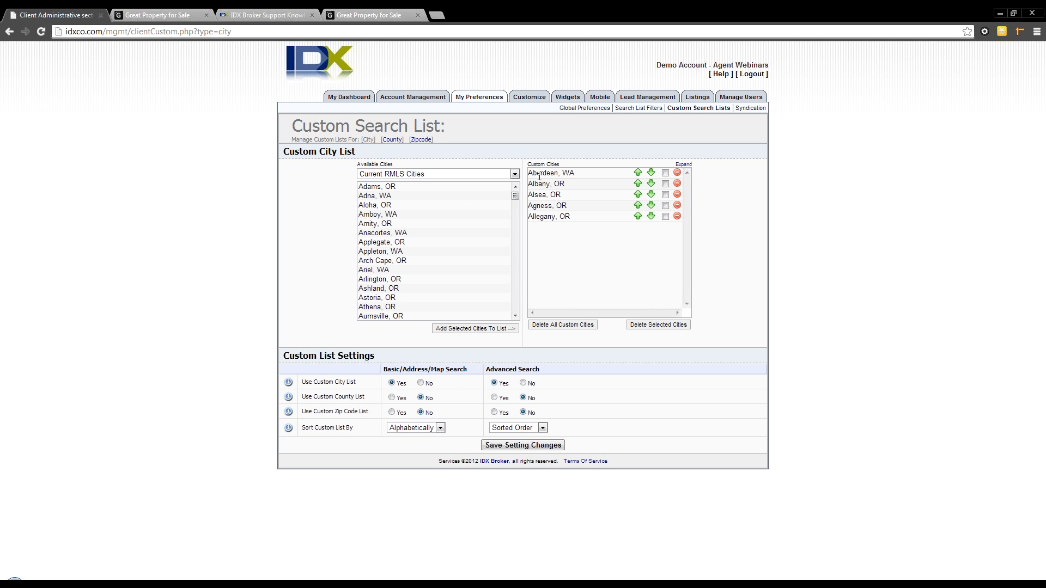
pyautogui.click(157, 15)
pyautogui.click(315, 264)
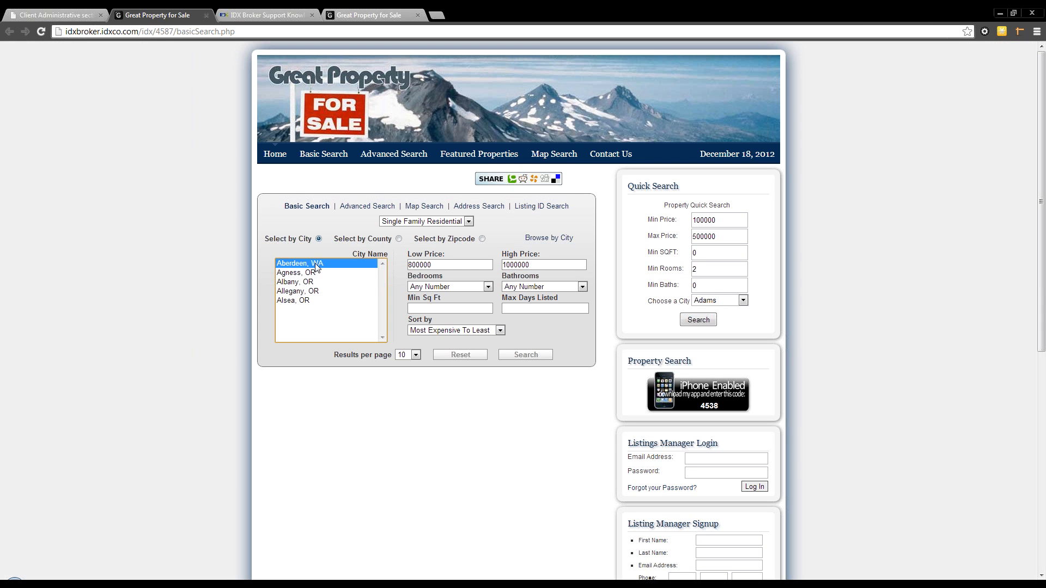
pyautogui.click(316, 272)
pyautogui.click(320, 291)
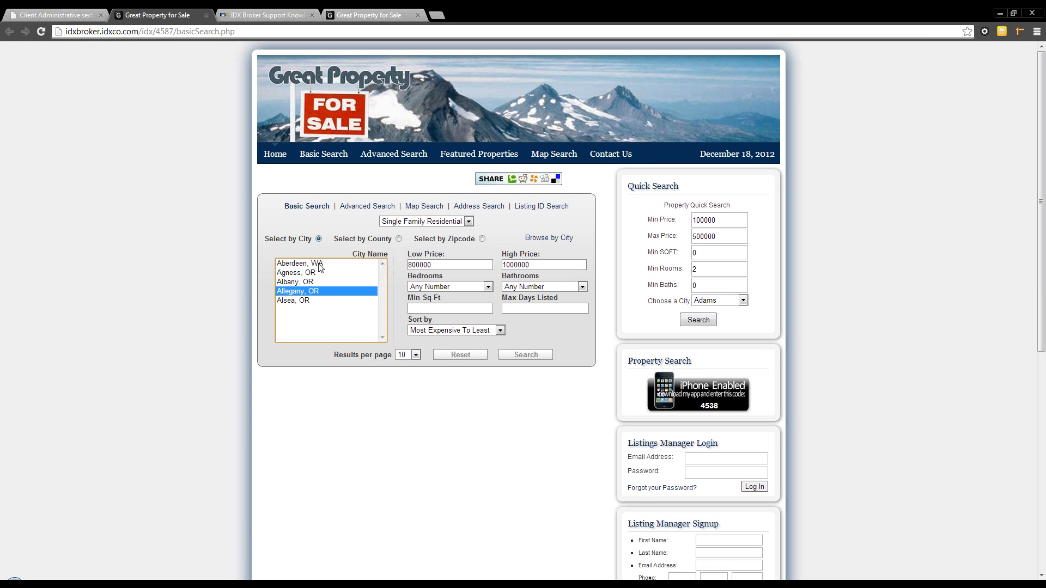
# Go back to Global Preferences and examine the Sort Custom List By and Google Maps Key settings.
pyautogui.click(33, 15)
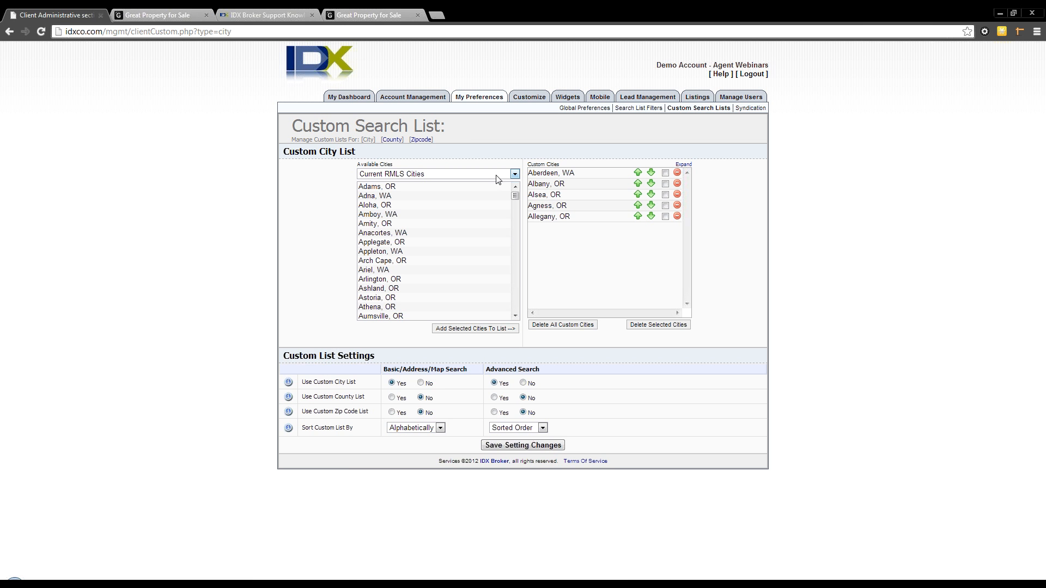
pyautogui.click(475, 101)
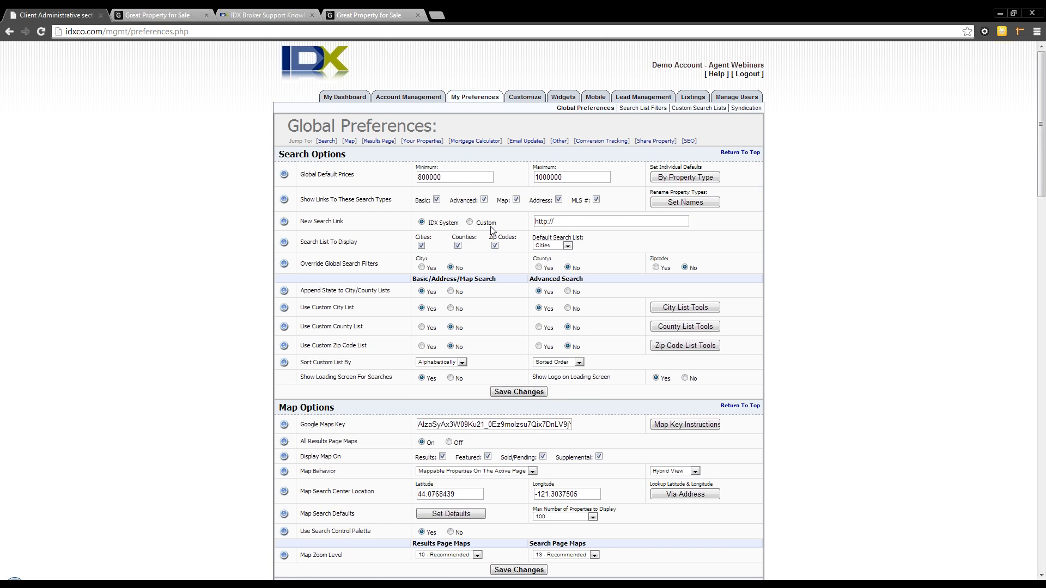
pyautogui.scroll(-1, 484, 244)
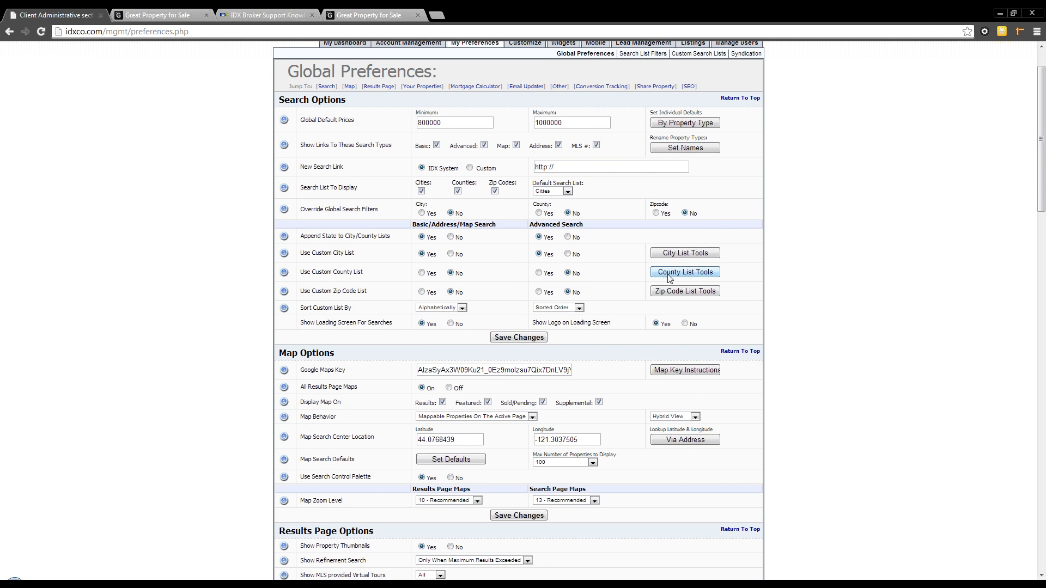
pyautogui.click(446, 309)
pyautogui.scroll(-1, 671, 326)
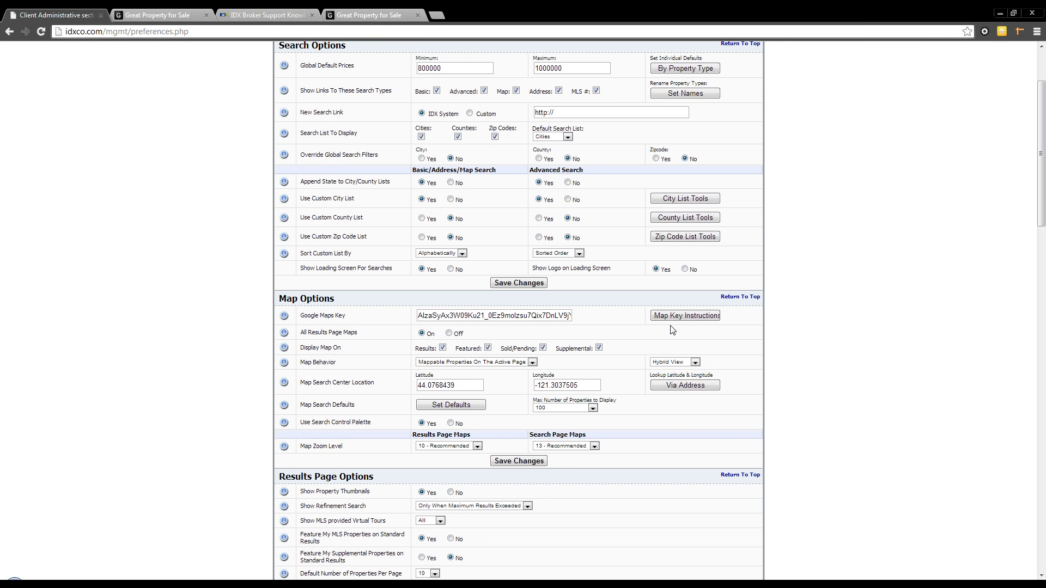
pyautogui.moveTo(480, 312); pyautogui.dragTo(588, 312)
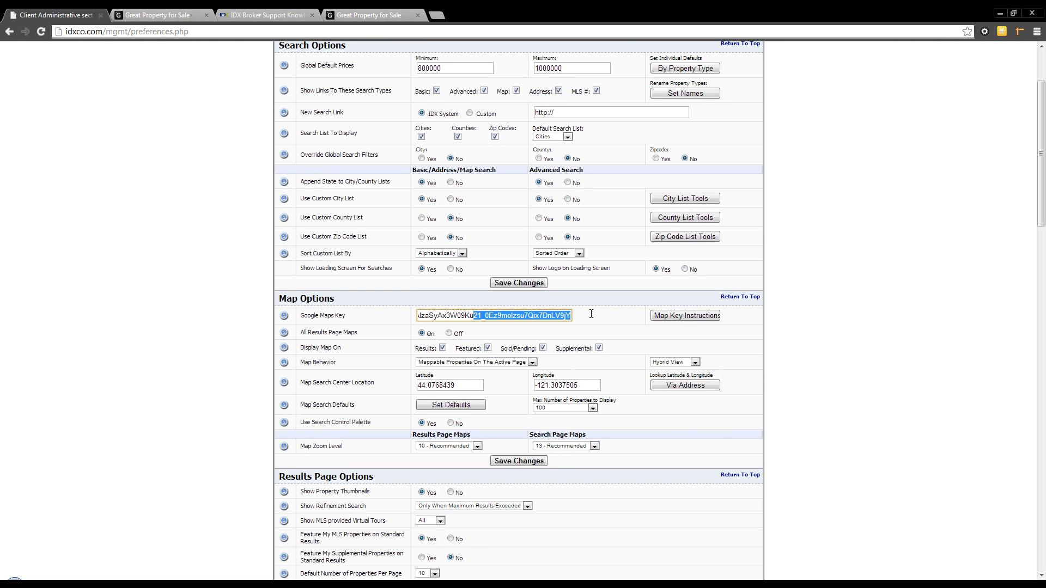
pyautogui.click(599, 336)
pyautogui.scroll(-1, 599, 334)
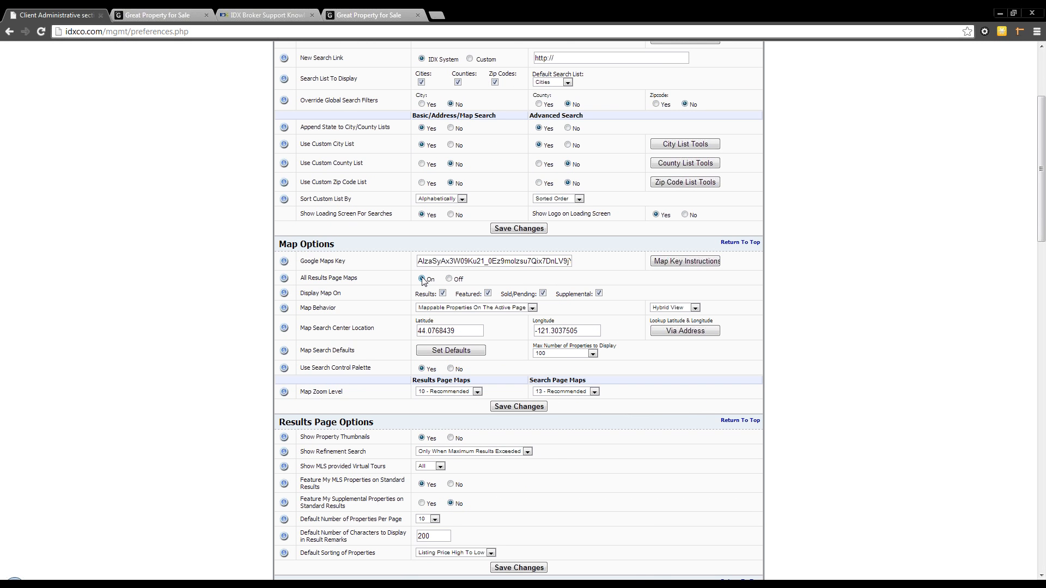
# Run the Basic Search for Allegany, OR with the default prices, and return to the search form.
pyautogui.click(158, 14)
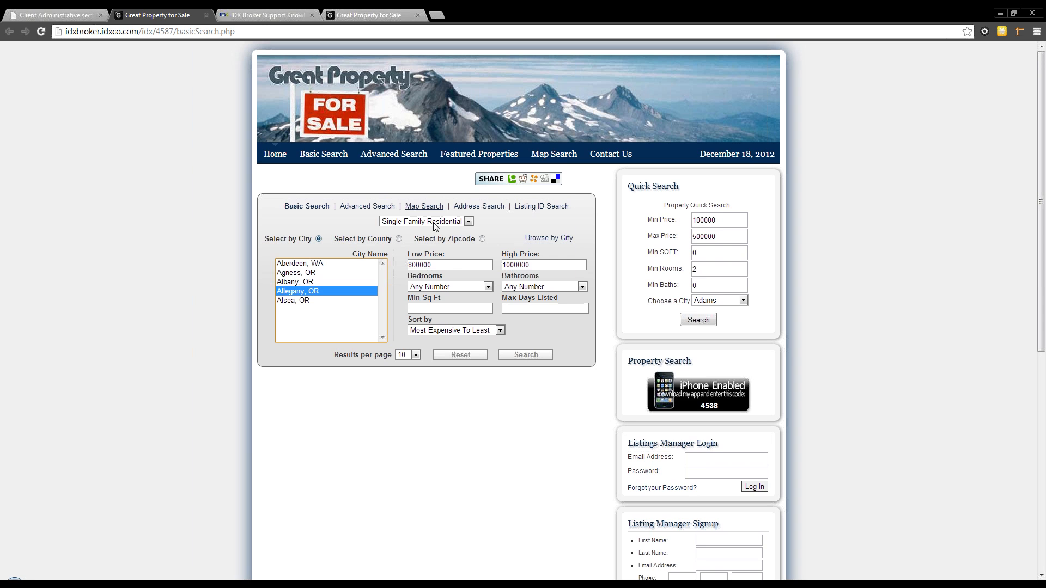
pyautogui.click(523, 354)
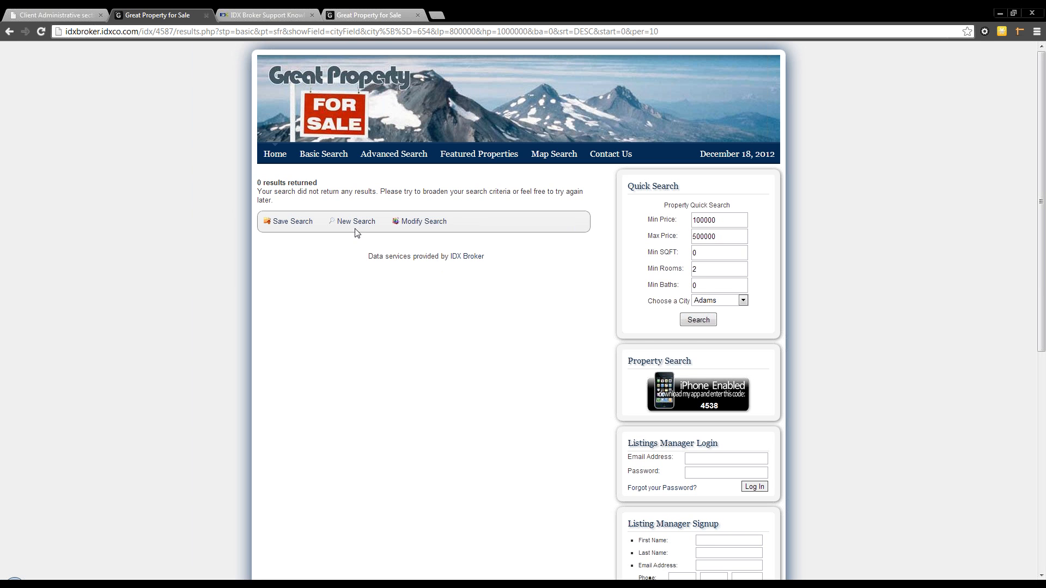
pyautogui.click(10, 31)
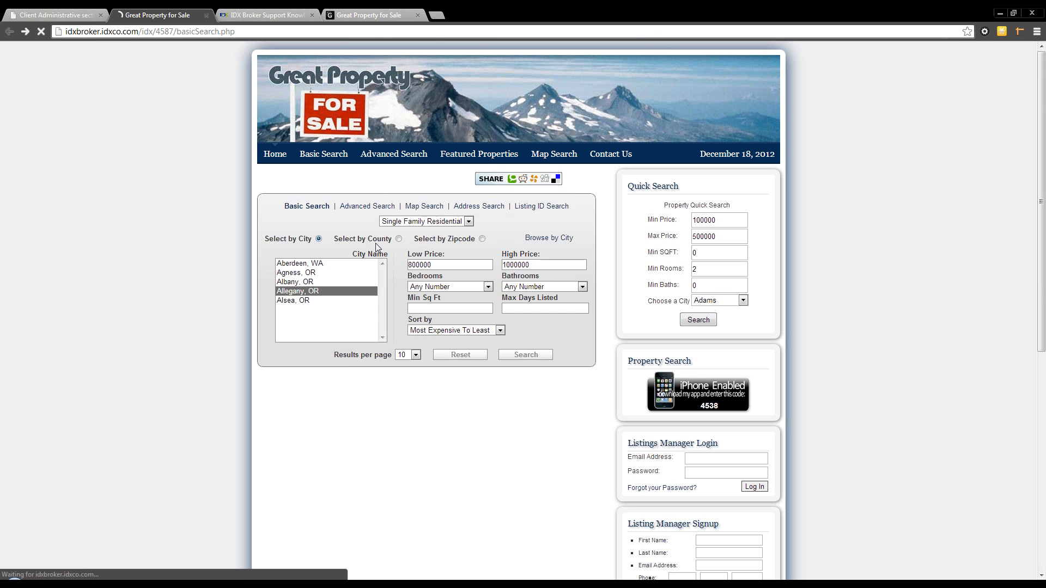
# Clear the low and high prices, select Albany, OR, and run the Basic Search.
pyautogui.doubleClick(542, 267)
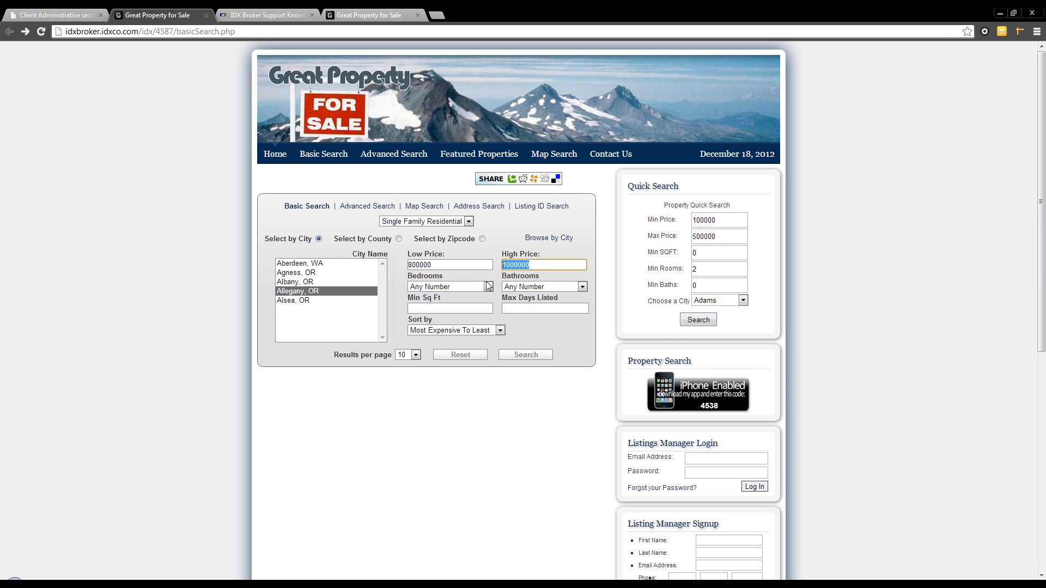
pyautogui.press('BackSpace')
pyautogui.hotkey('shift', 'Tab')
pyautogui.press('BackSpace')
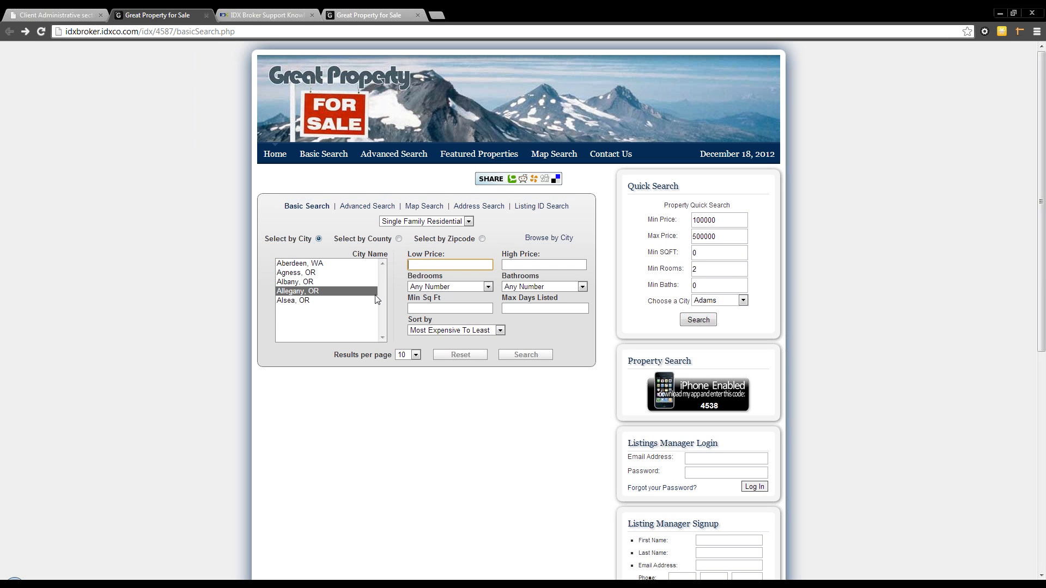
pyautogui.click(319, 281)
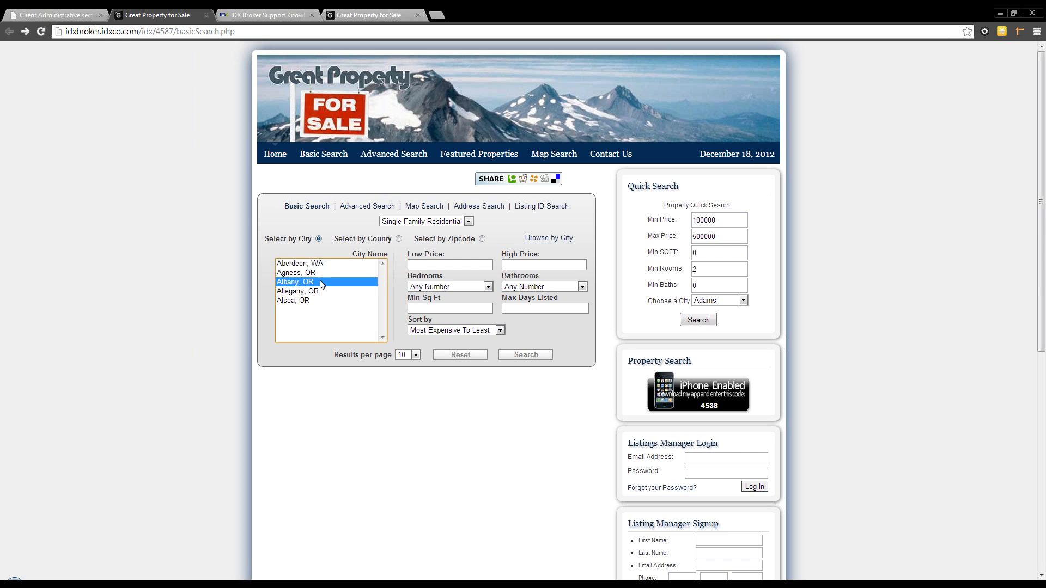
pyautogui.click(518, 355)
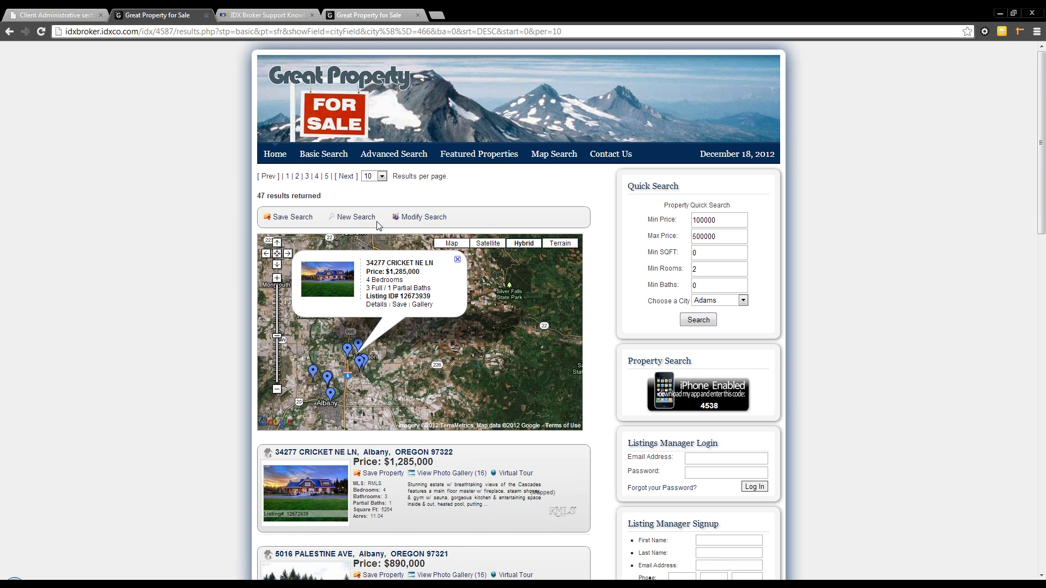
# Compare the Map Options in Global Preferences with the map on the Albany results page.
pyautogui.click(82, 15)
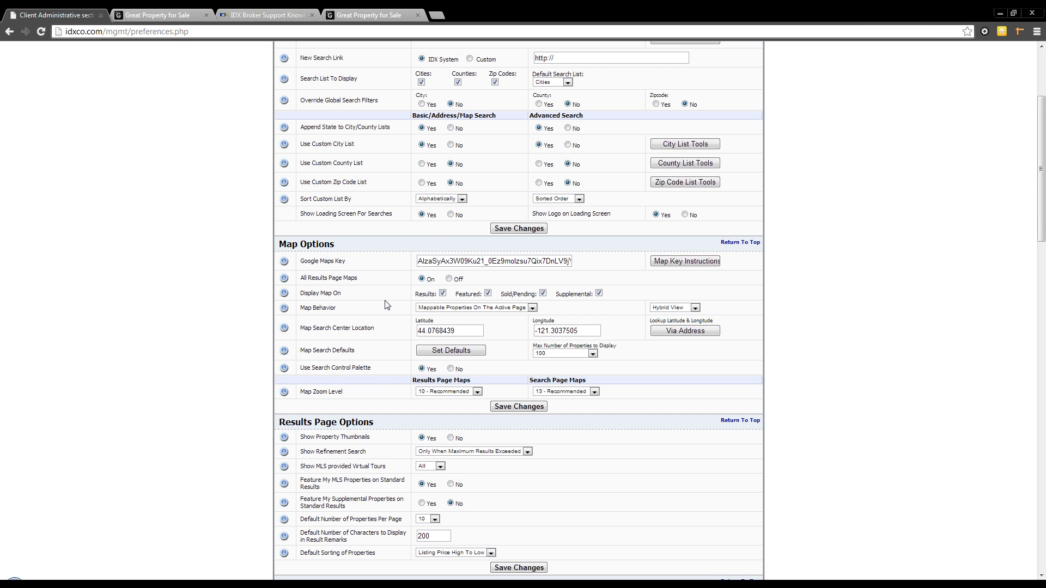
pyautogui.scroll(-1, 388, 304)
pyautogui.click(175, 16)
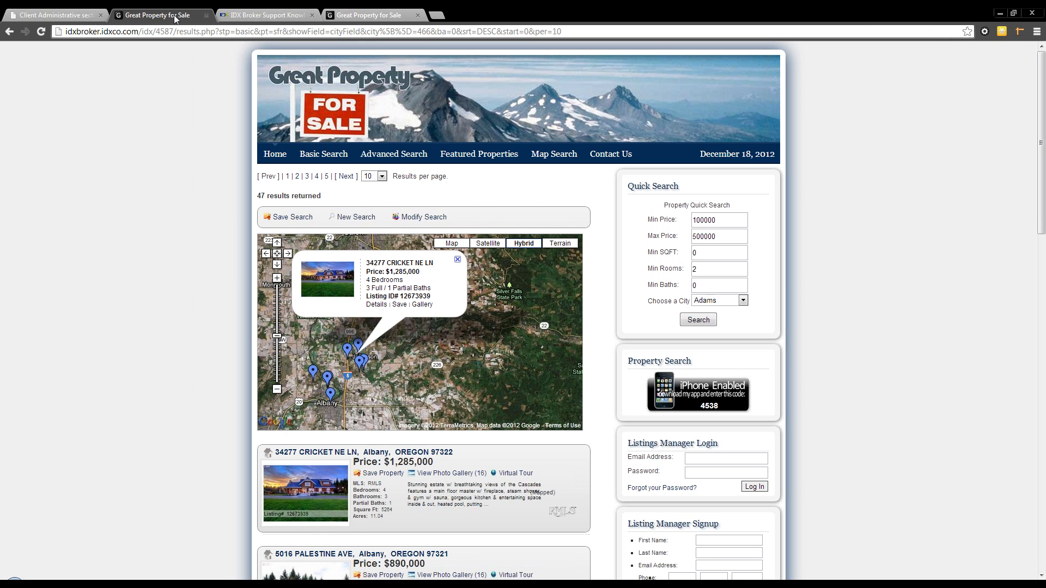
pyautogui.click(63, 15)
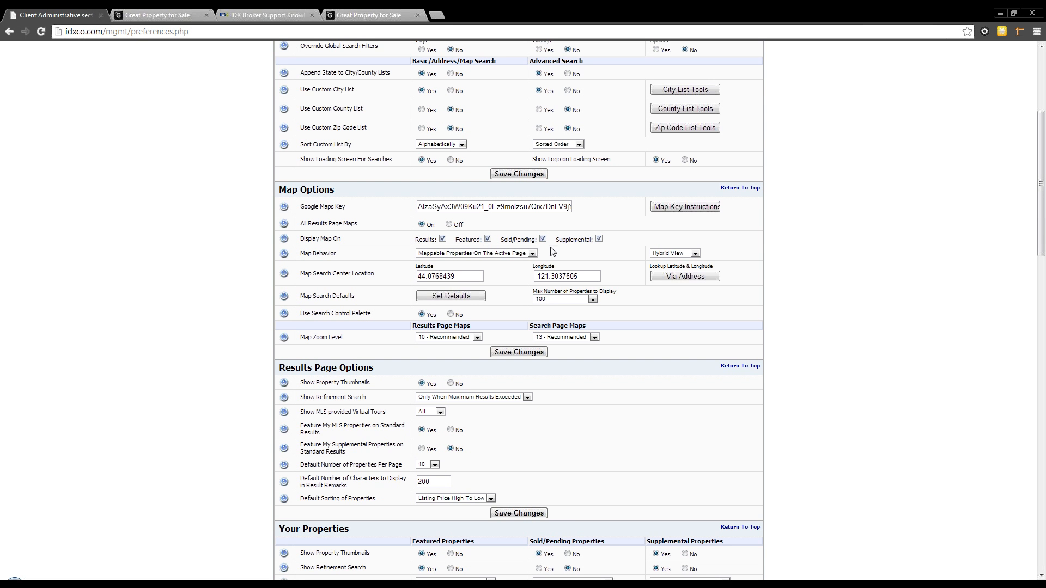
# Examine the Map Behavior options and keep Hybrid View as the map view type.
pyautogui.click(494, 254)
pyautogui.click(494, 254)
pyautogui.click(663, 254)
pyautogui.click(663, 254)
pyautogui.click(663, 254)
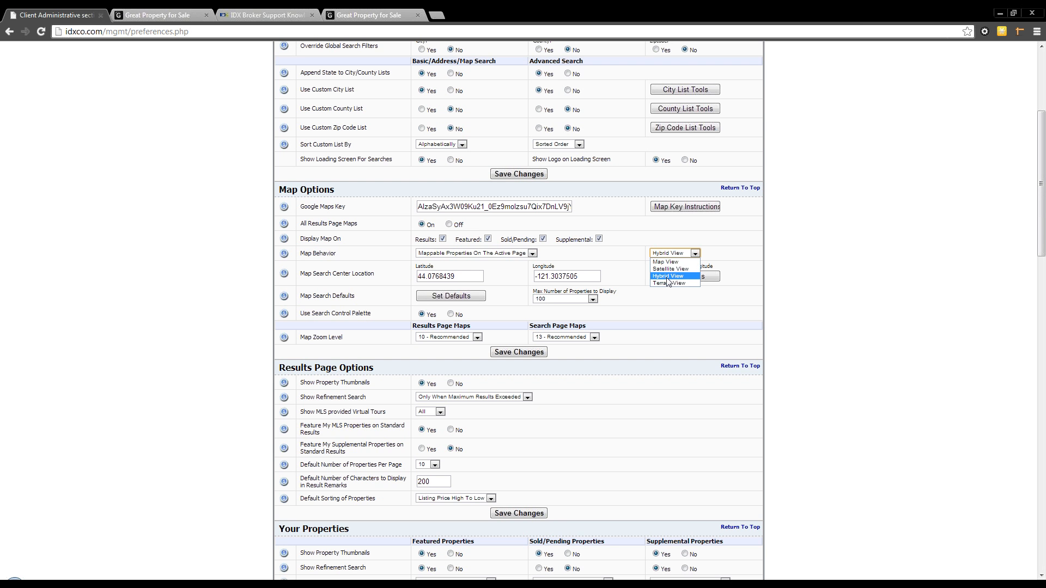
pyautogui.click(667, 278)
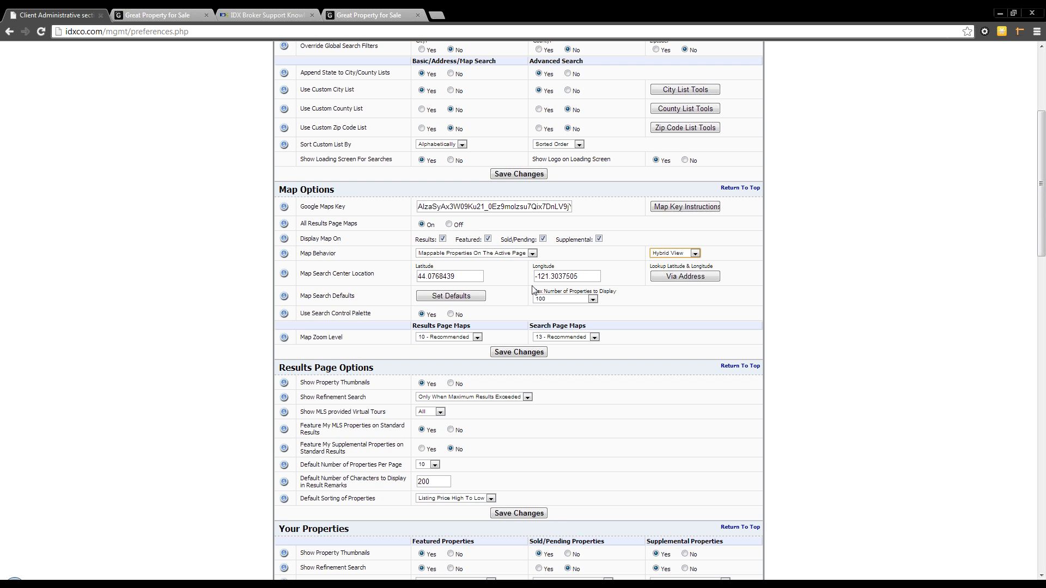
# Examine the address lookup form for the map search center coordinates, and close it without generating a location.
pyautogui.click(660, 278)
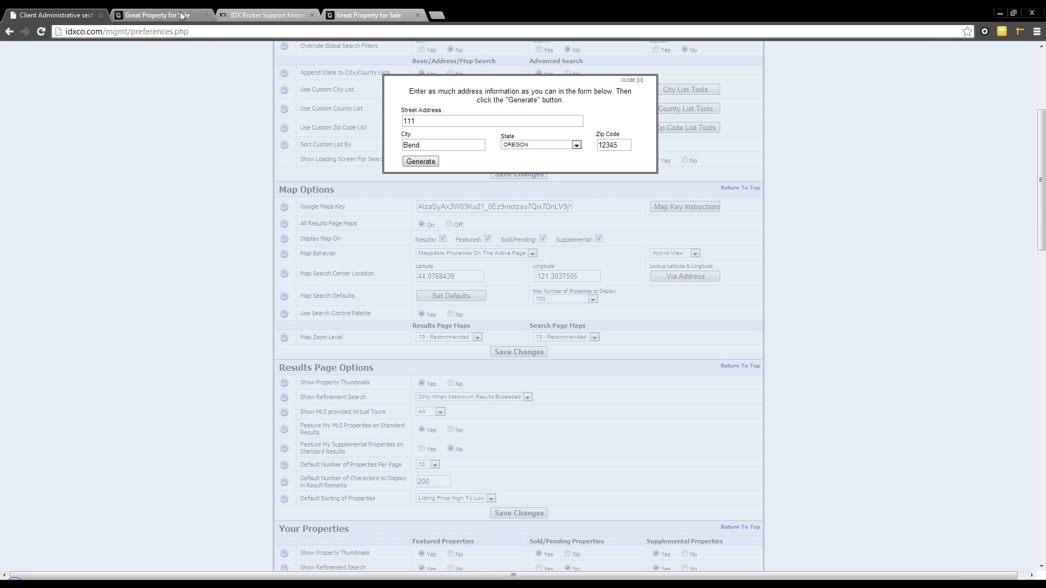
pyautogui.click(449, 119)
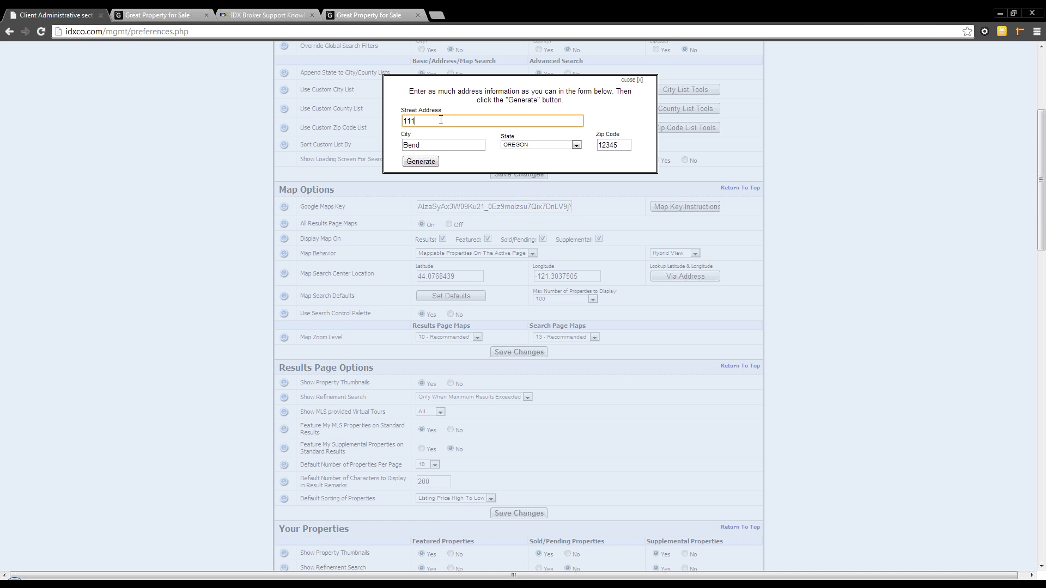
pyautogui.click(632, 81)
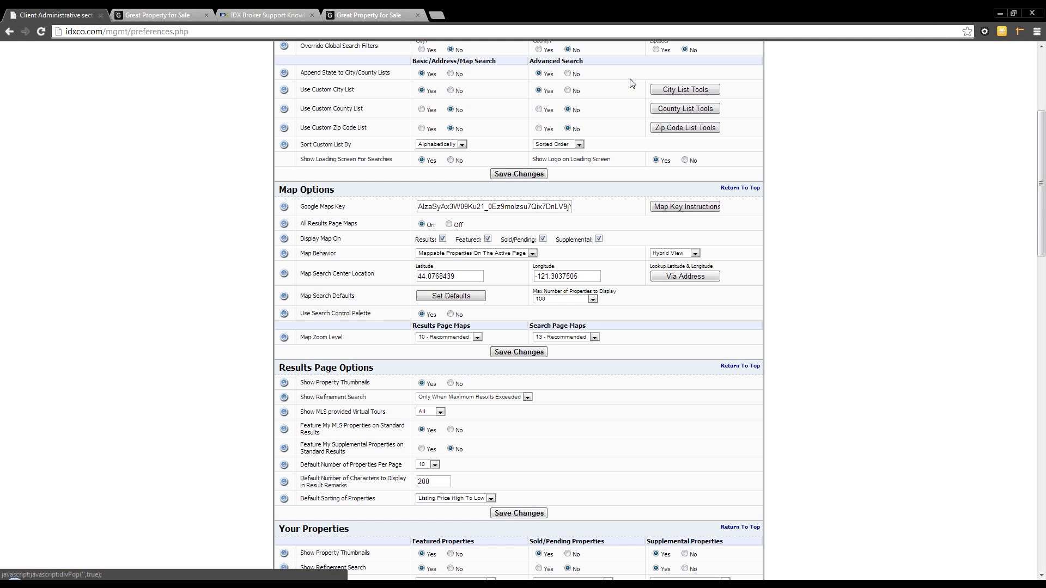
pyautogui.click(676, 277)
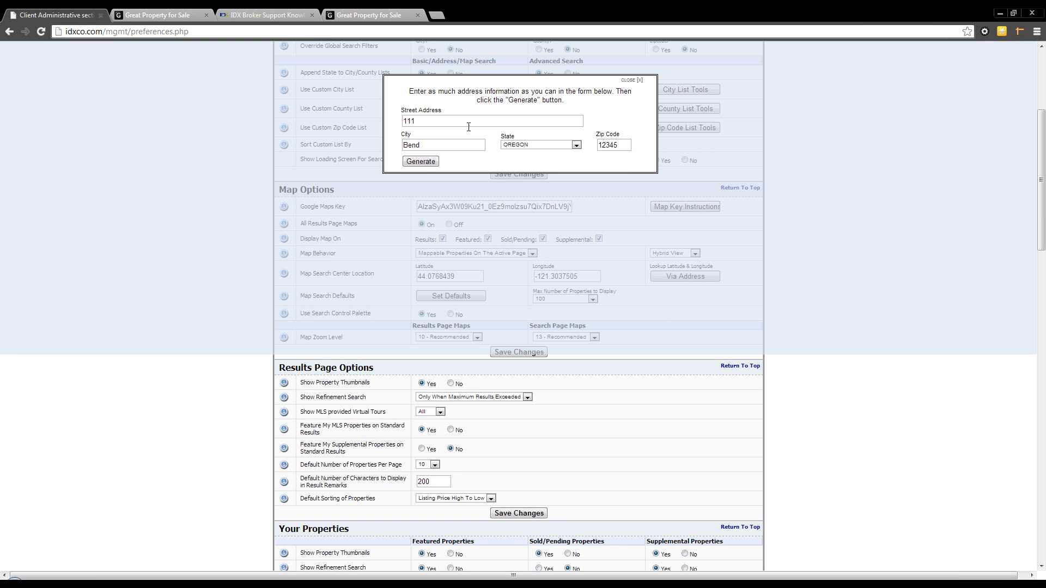
pyautogui.moveTo(469, 127); pyautogui.dragTo(364, 126)
pyautogui.click(633, 81)
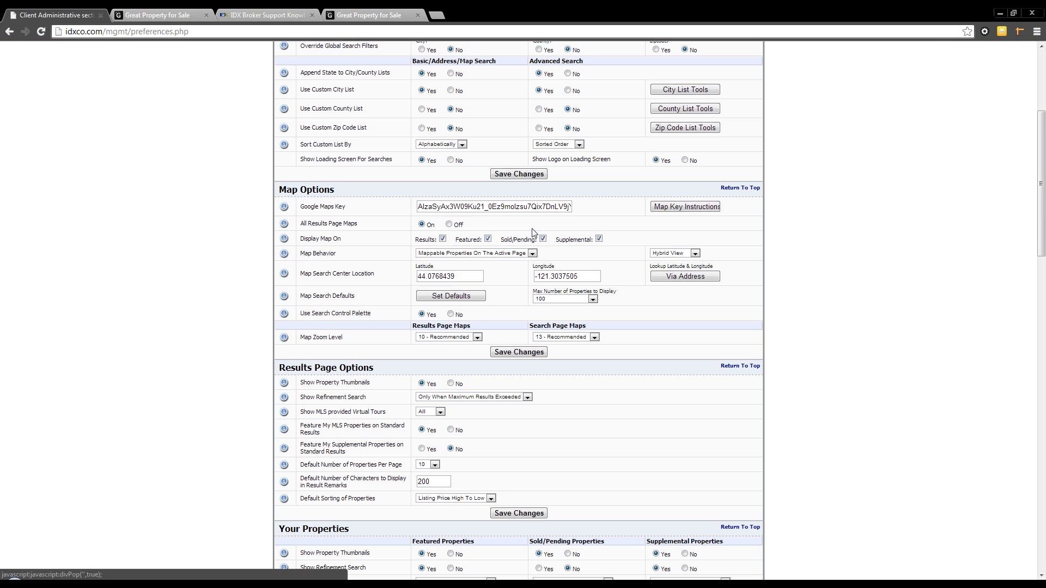
# Set the maximum number of properties to display for the map search to 25 - Recommended.
pyautogui.doubleClick(446, 273)
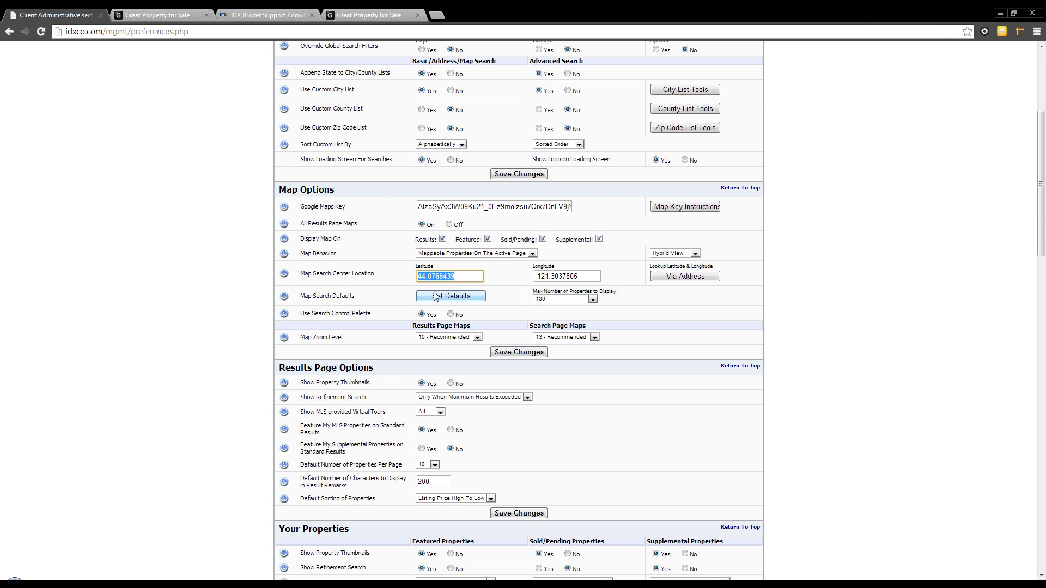
pyautogui.click(547, 301)
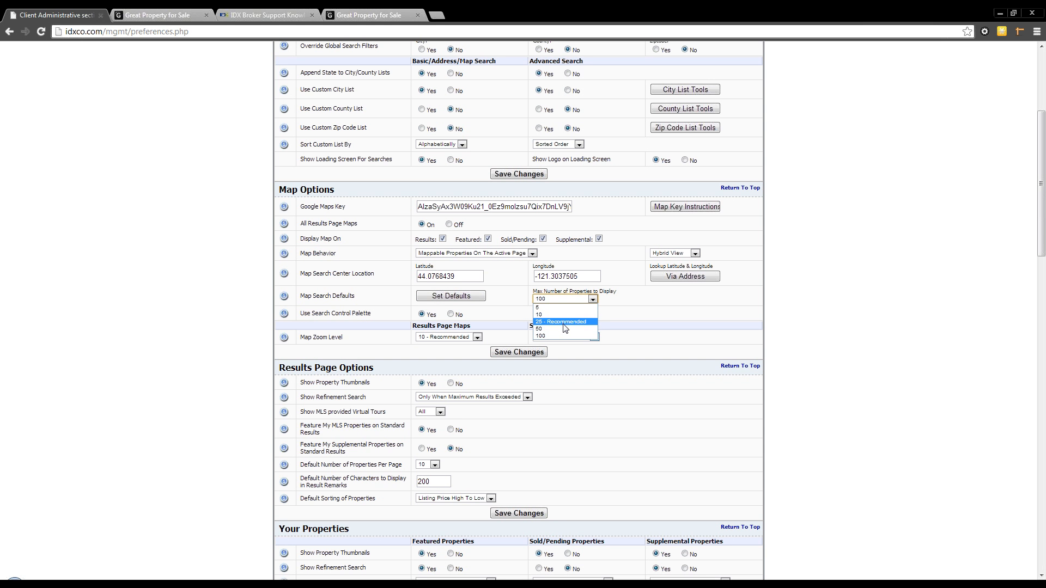
pyautogui.click(562, 322)
pyautogui.click(583, 299)
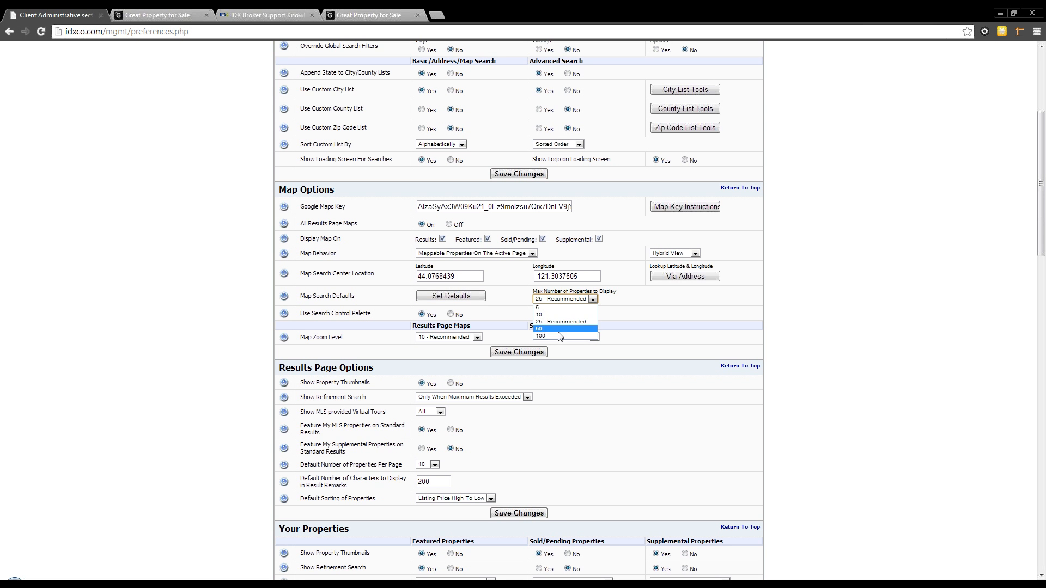
pyautogui.click(519, 318)
# Examine the property type choices in the map search defaults form, trying Farms and Single Family Residential, and close it without setting defaults.
pyautogui.click(460, 295)
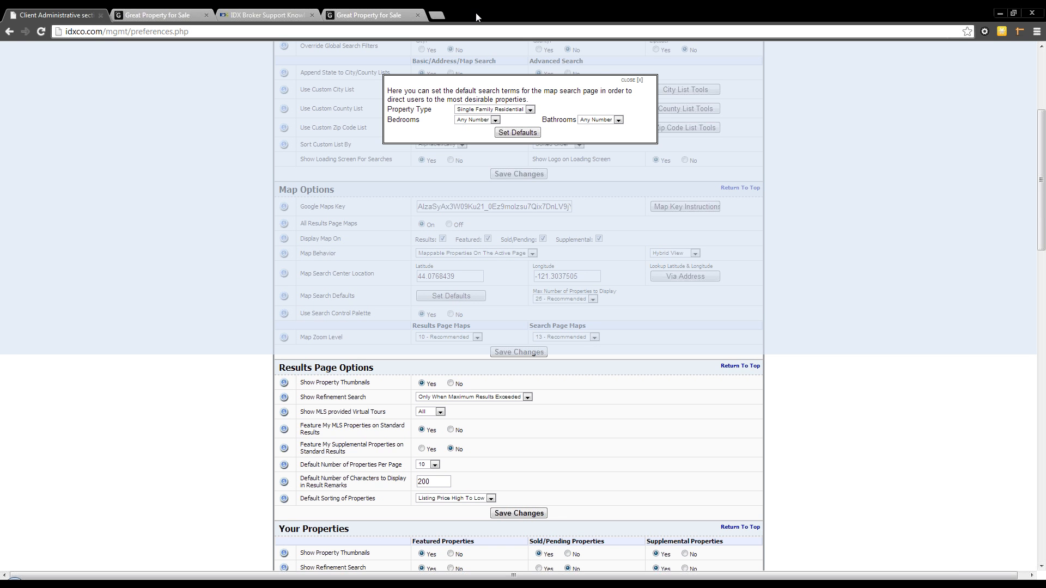
pyautogui.click(490, 110)
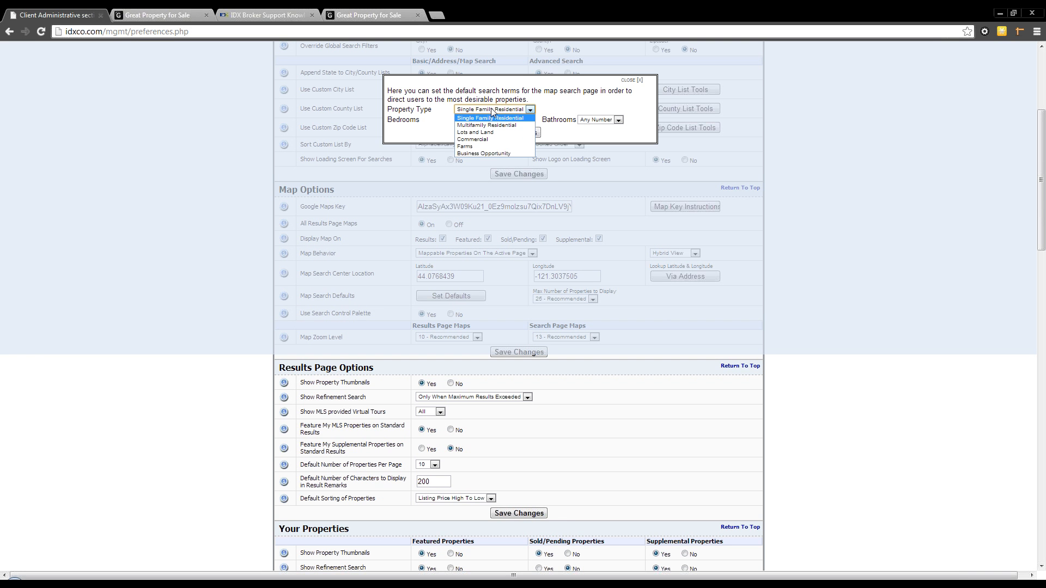
pyautogui.click(496, 148)
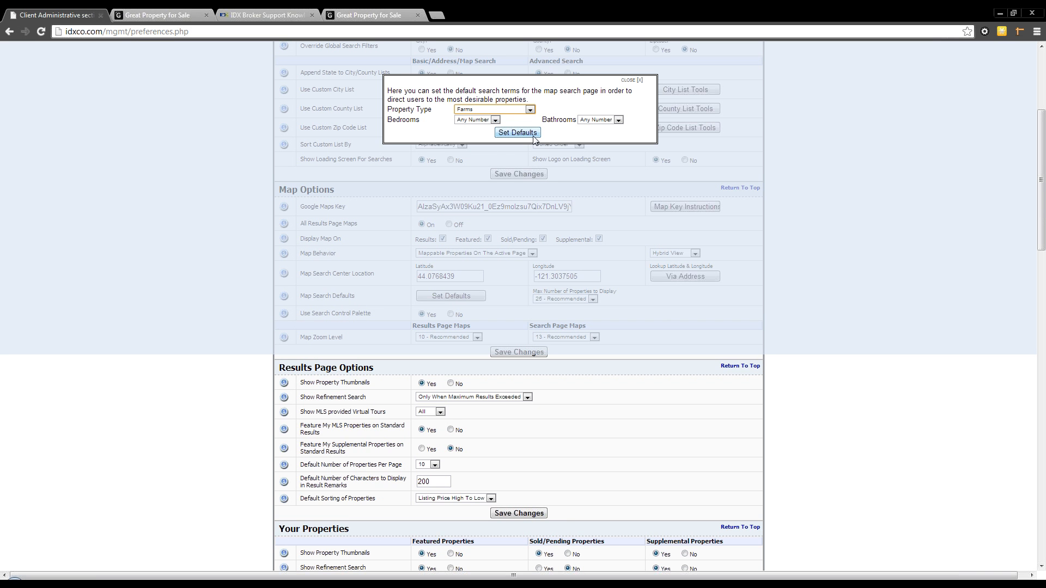
pyautogui.click(467, 110)
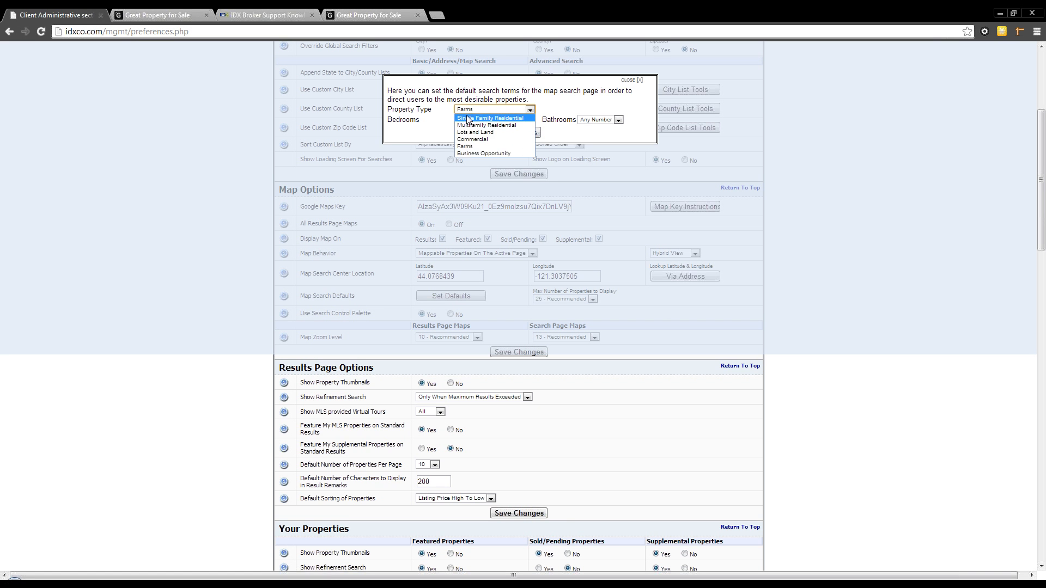
pyautogui.click(467, 118)
pyautogui.click(625, 80)
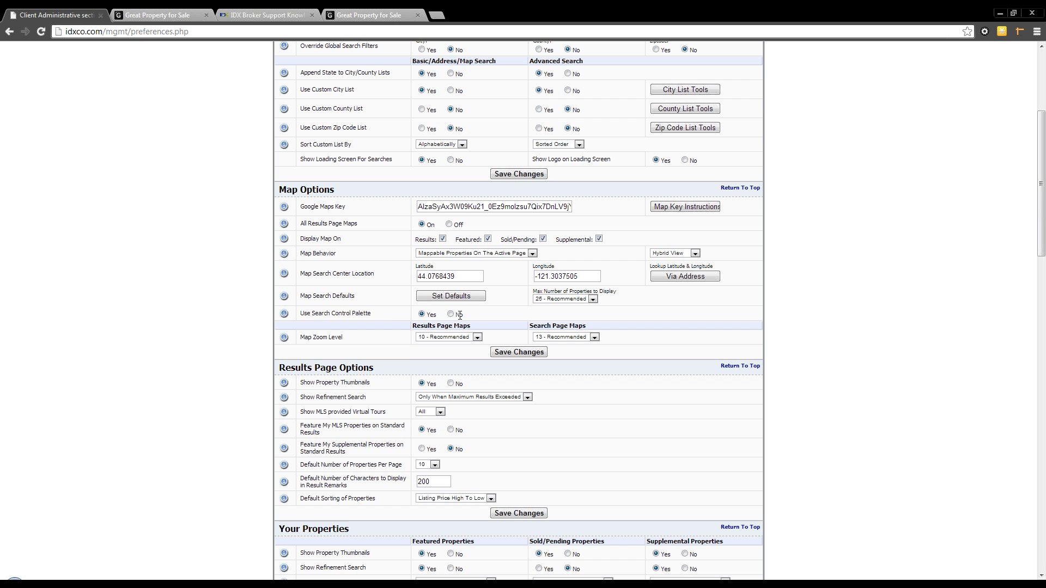
# Open the site's Map Search page and compare its control palette with the Use Search Control Palette setting in Global Preferences.
pyautogui.moveTo(284, 315)
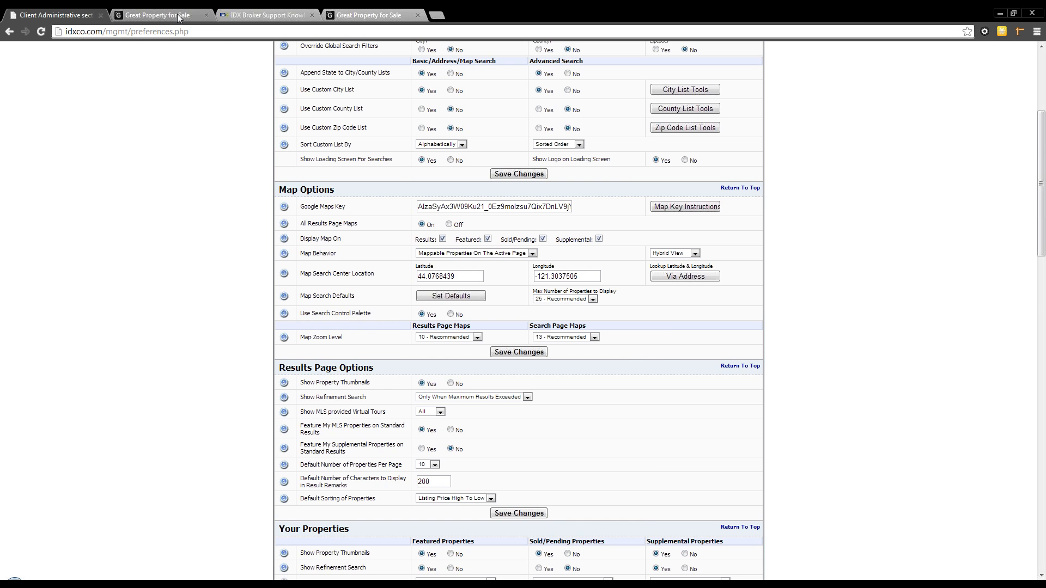
pyautogui.click(157, 15)
pyautogui.click(356, 218)
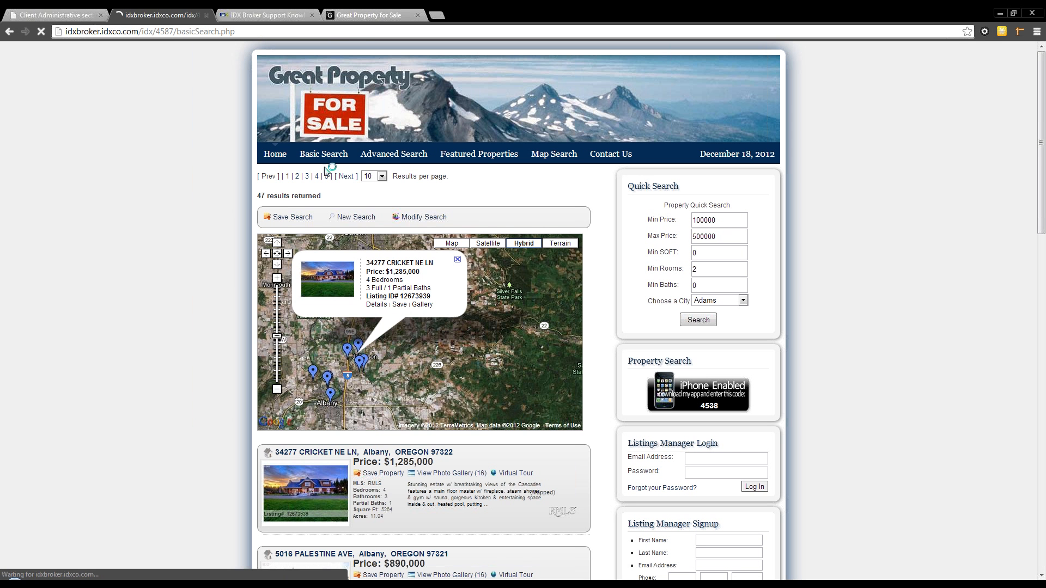
pyautogui.click(424, 206)
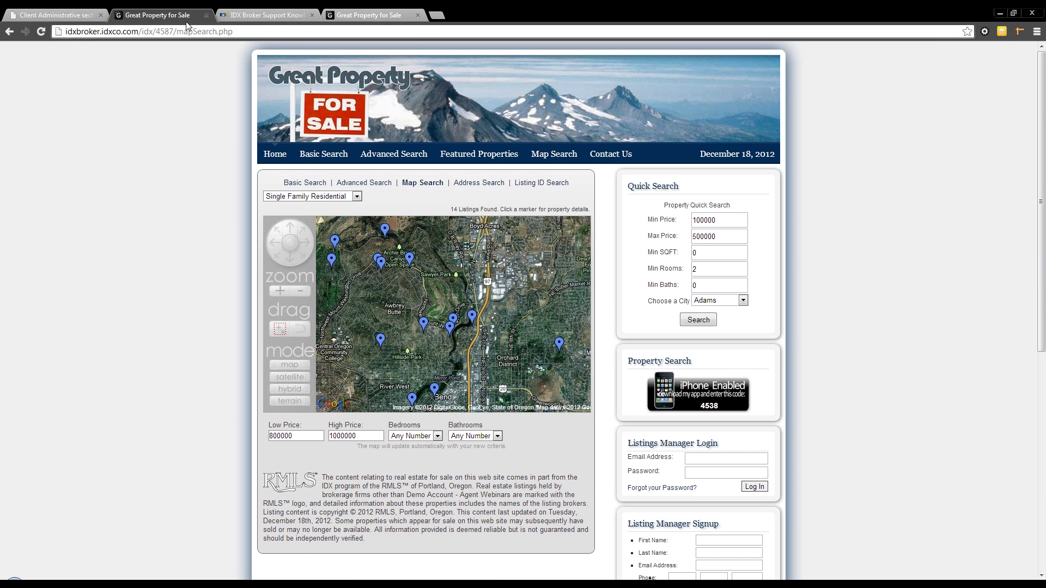
pyautogui.click(54, 14)
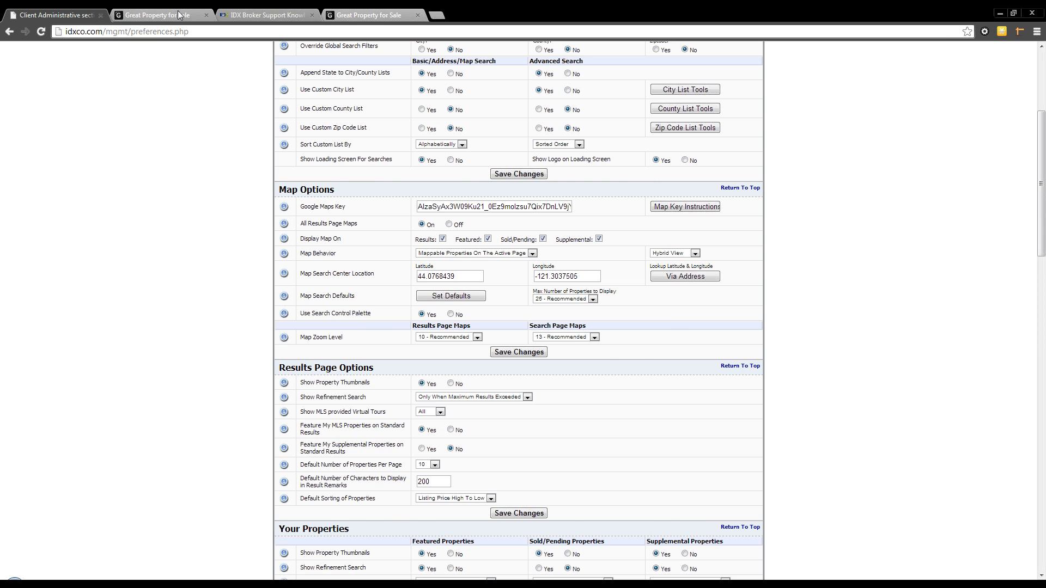
# Run a Basic Search on the live site with the default prices and no city selected.
pyautogui.click(157, 15)
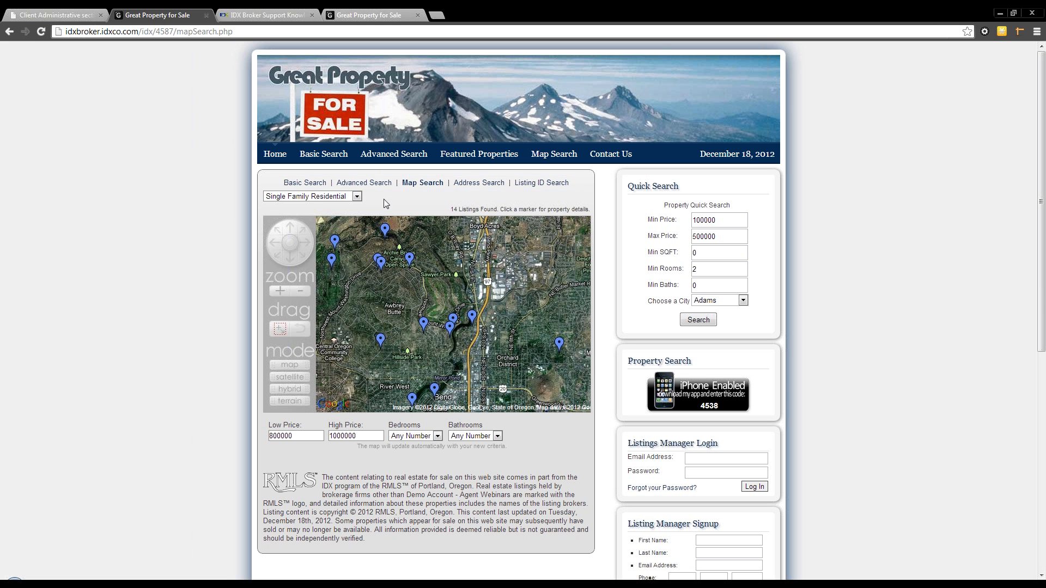
pyautogui.click(304, 182)
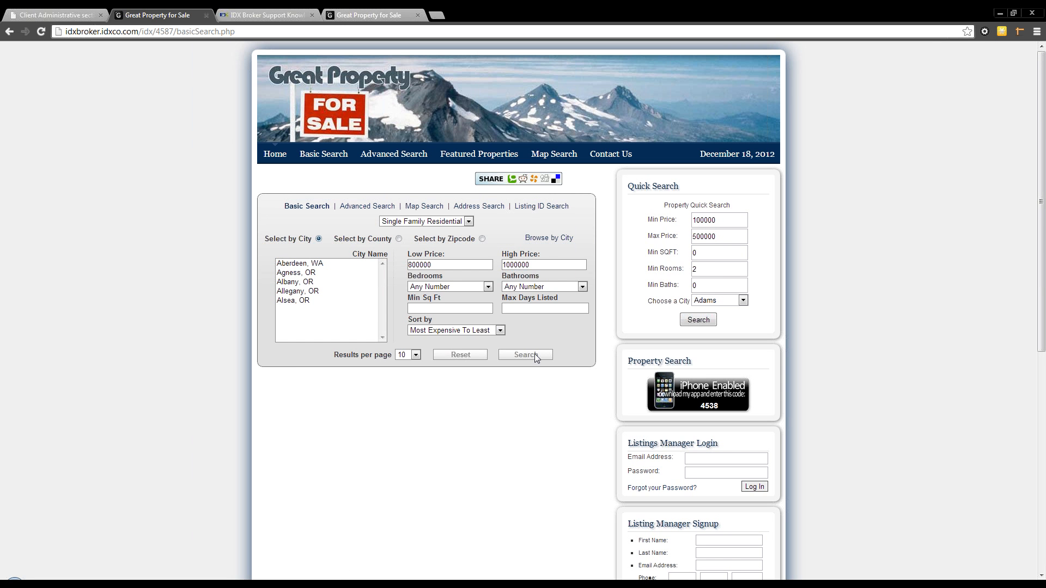
pyautogui.click(536, 355)
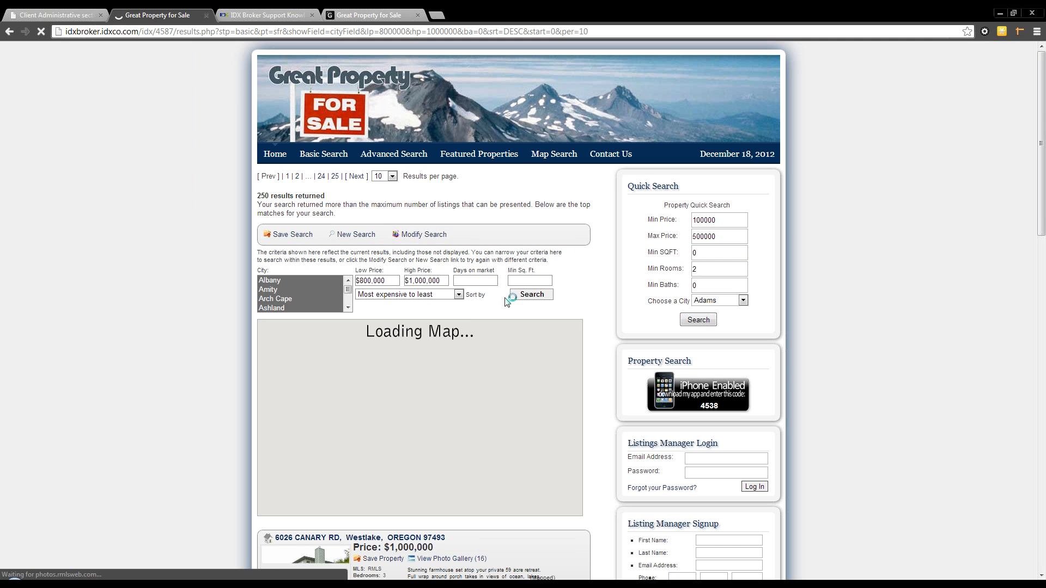
# Look through the Global Preferences sections from Map Options to Detail Page Options.
pyautogui.click(76, 15)
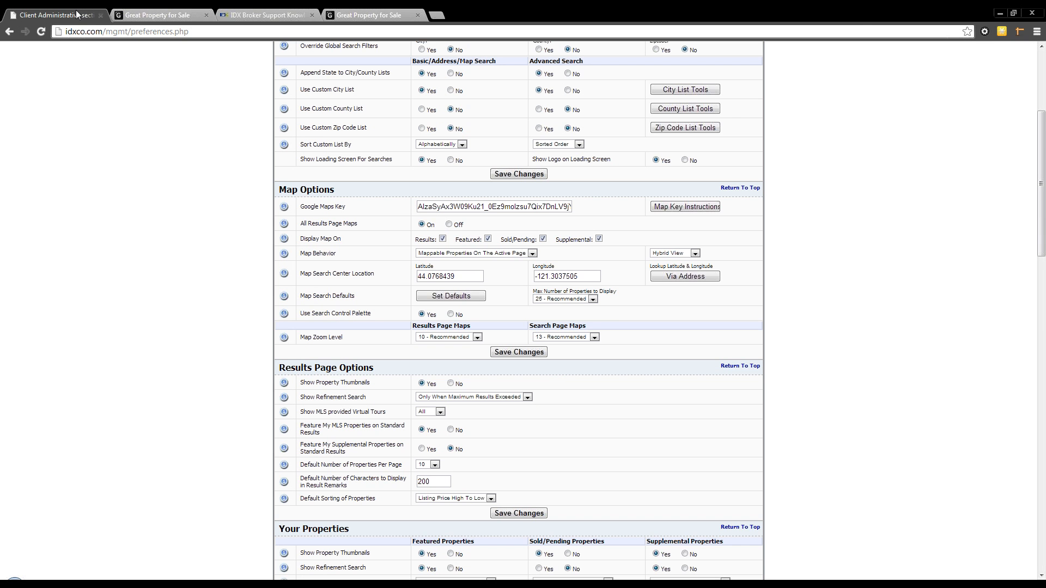
pyautogui.scroll(-11, 623, 376)
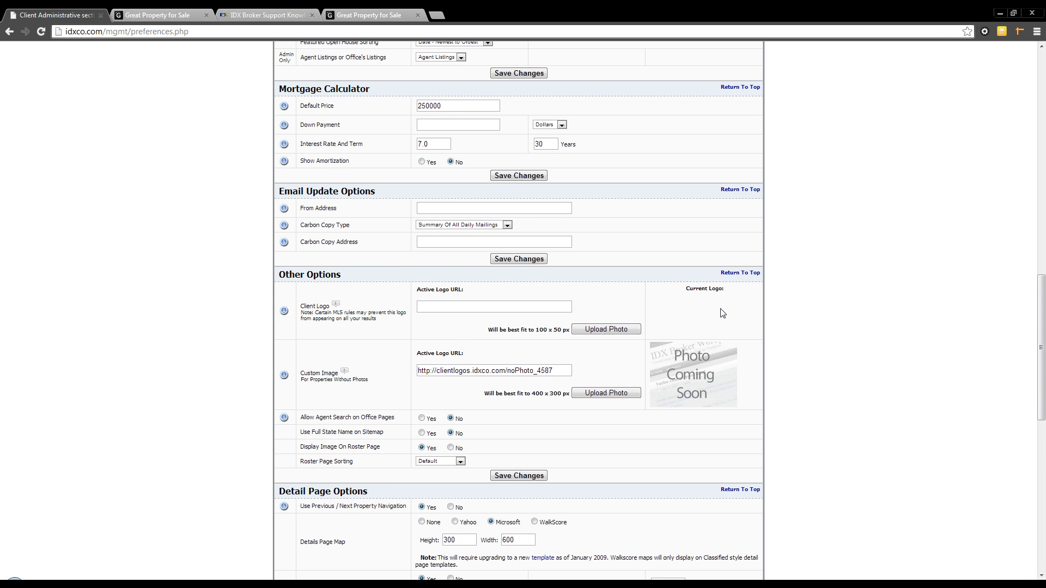
pyautogui.scroll(6, 681, 339)
pyautogui.scroll(9, 681, 339)
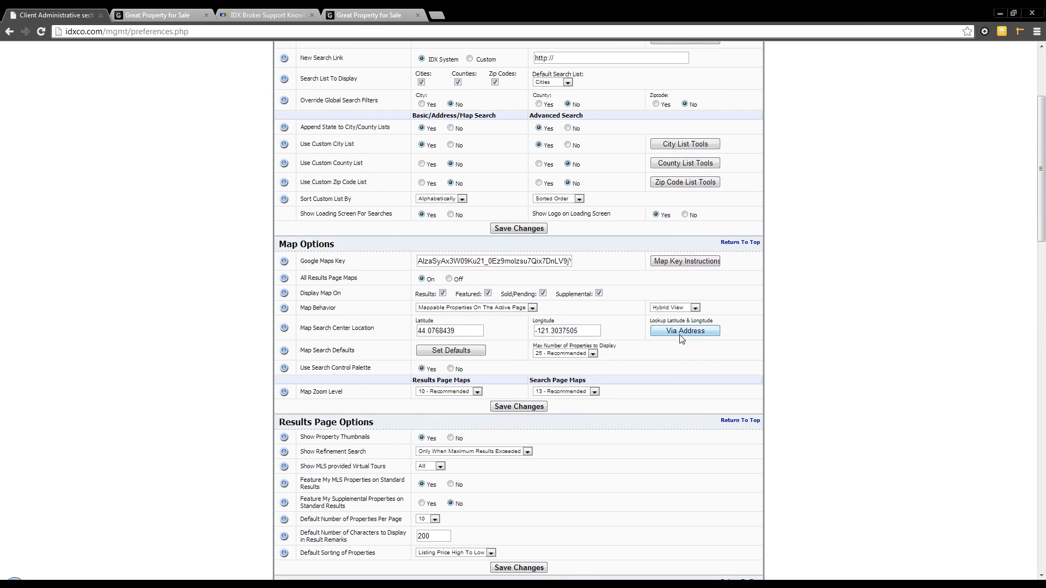
# Return to the Basic Search form on the live site and rerun the search with the same criteria.
pyautogui.click(158, 14)
pyautogui.click(10, 31)
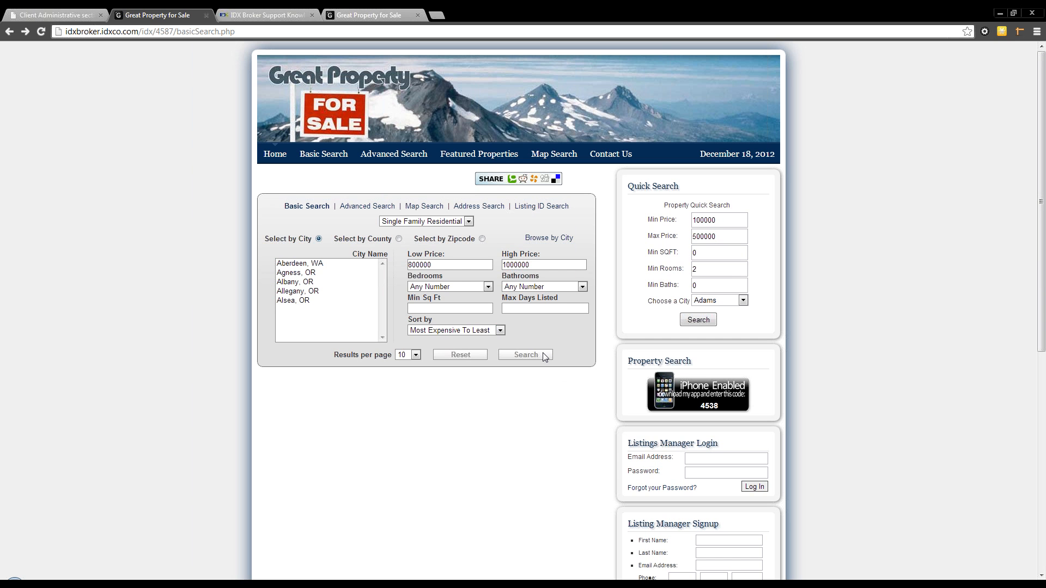
pyautogui.click(544, 357)
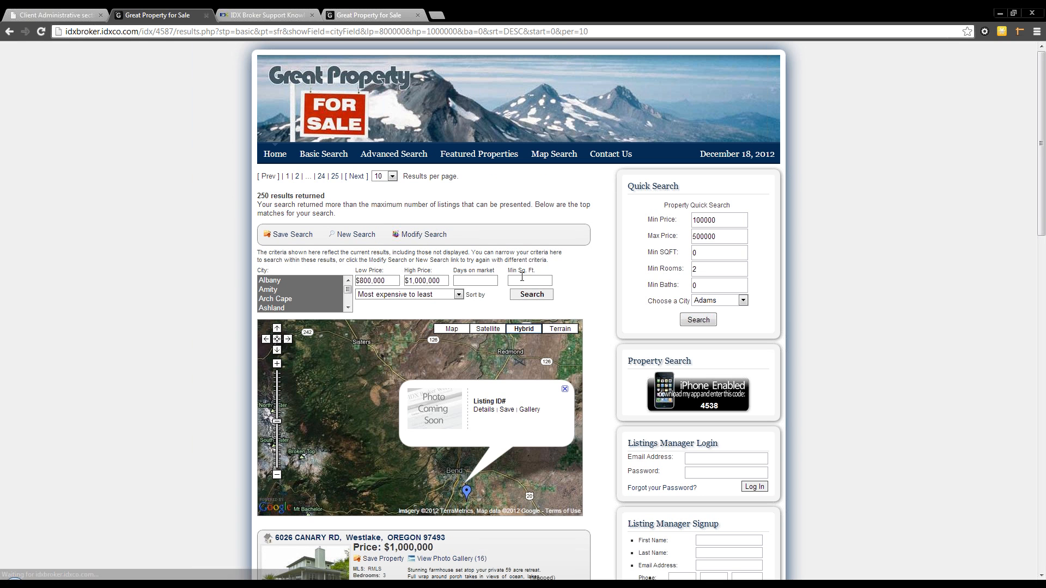
# Examine the Results Page, Your Properties, Mortgage Calculator, Email Update and Other Options sections of Global Preferences.
pyautogui.click(51, 18)
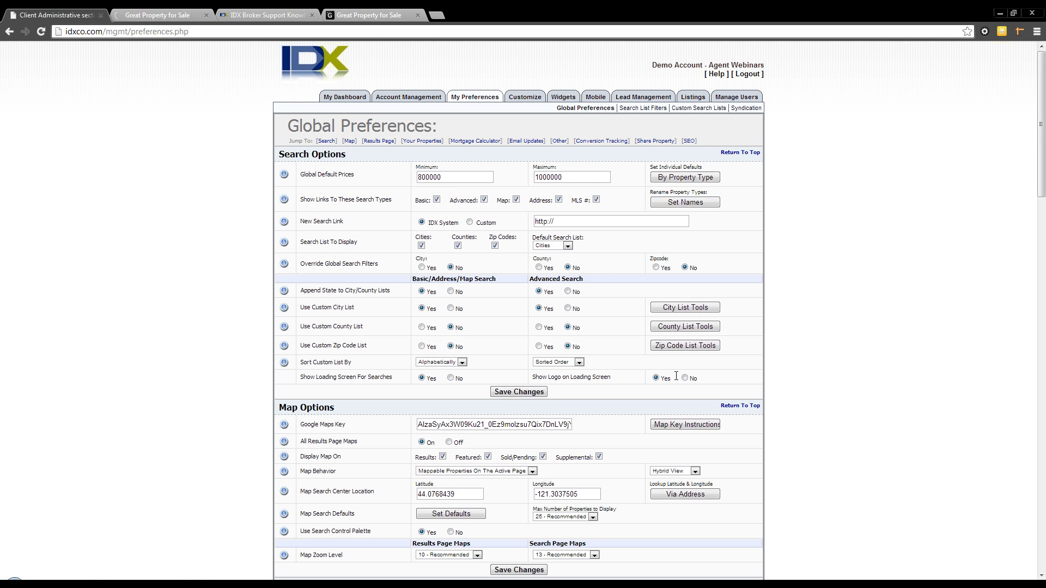
pyautogui.scroll(-5, 675, 377)
pyautogui.scroll(-5, 676, 376)
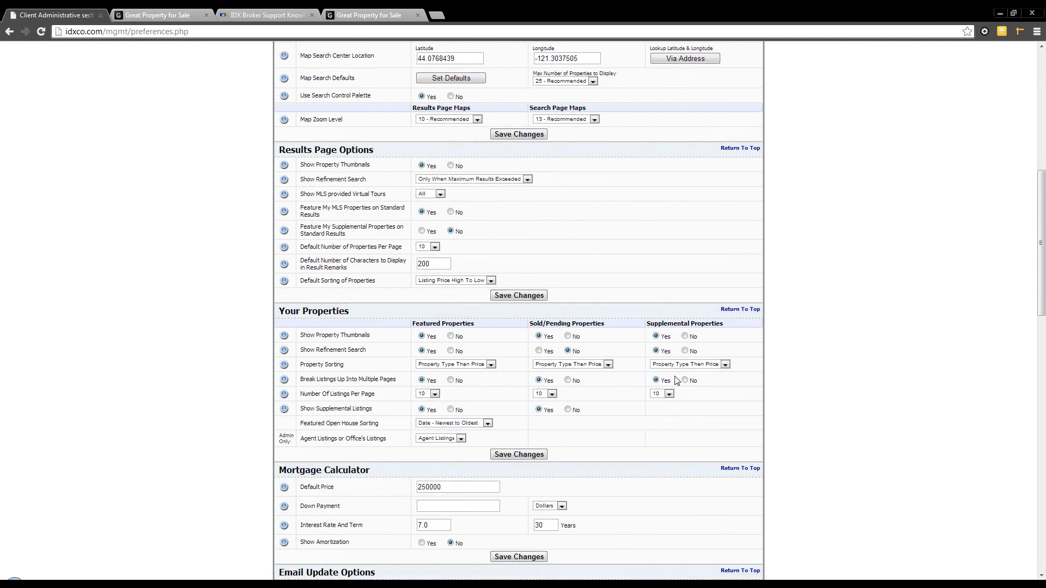
pyautogui.scroll(-4, 675, 380)
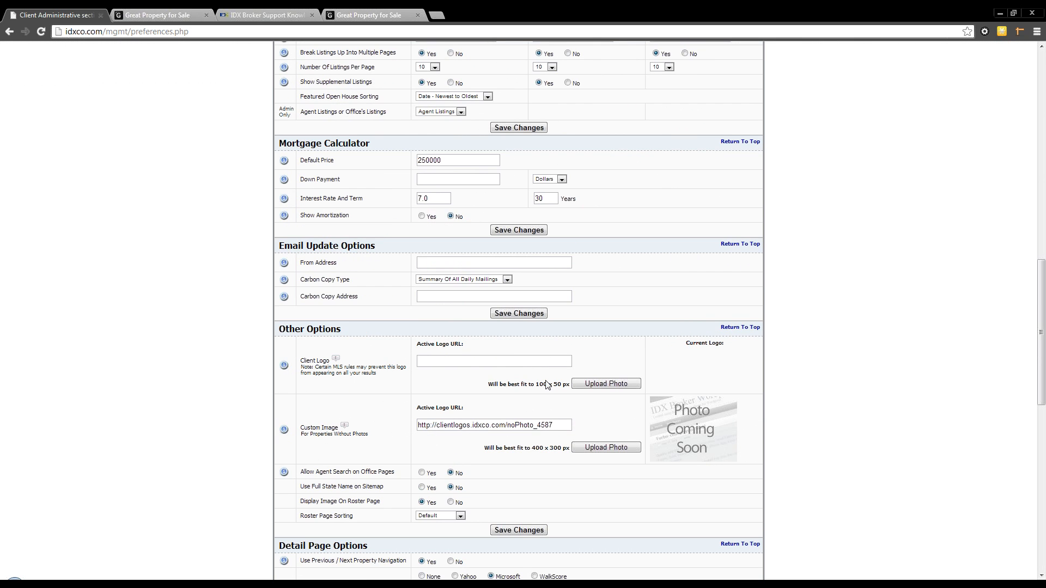
pyautogui.scroll(6, 539, 368)
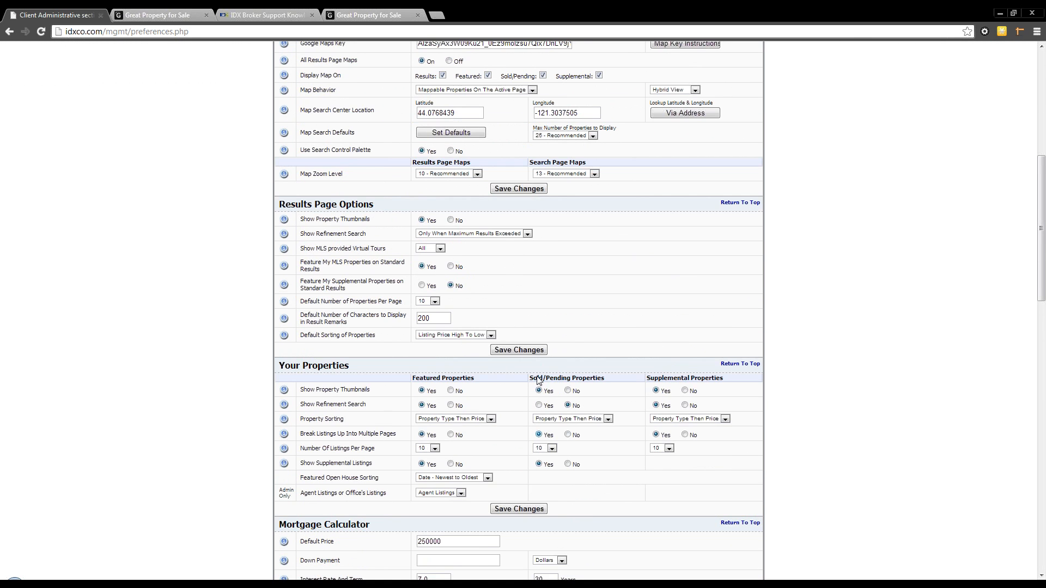
pyautogui.scroll(-3, 534, 425)
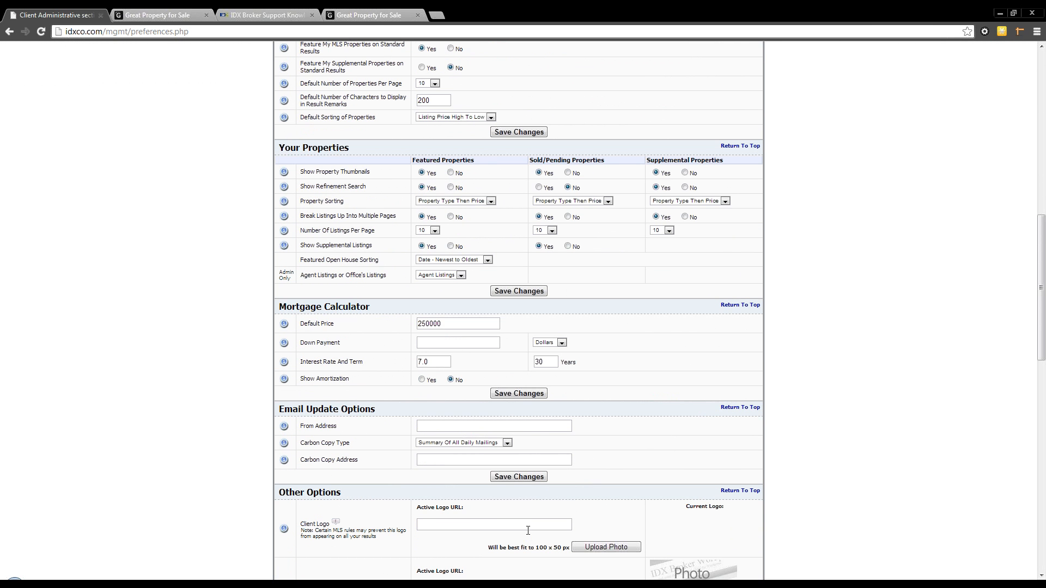
pyautogui.scroll(-1, 529, 529)
pyautogui.scroll(3, 528, 530)
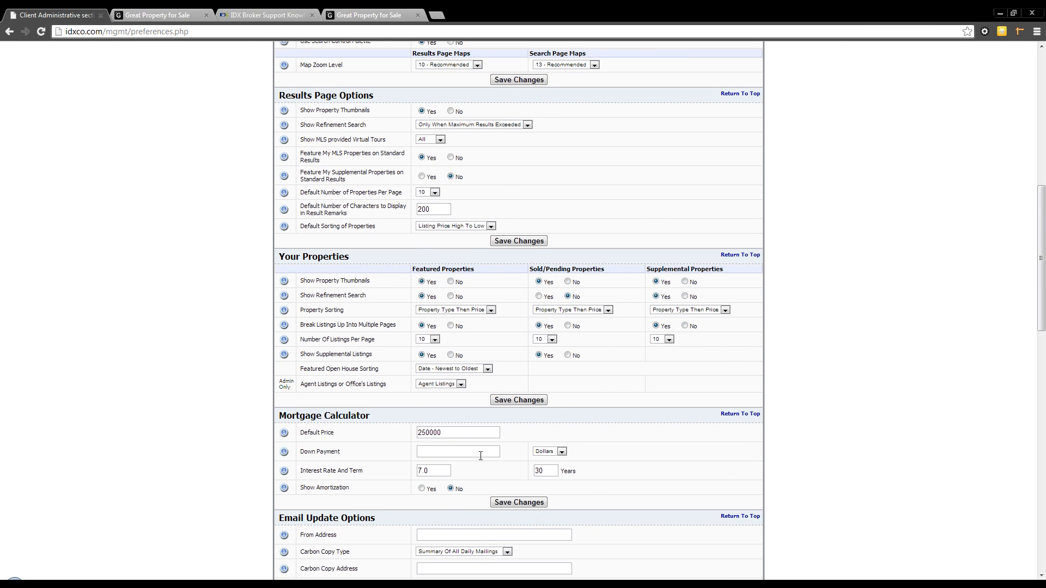
pyautogui.scroll(3, 444, 295)
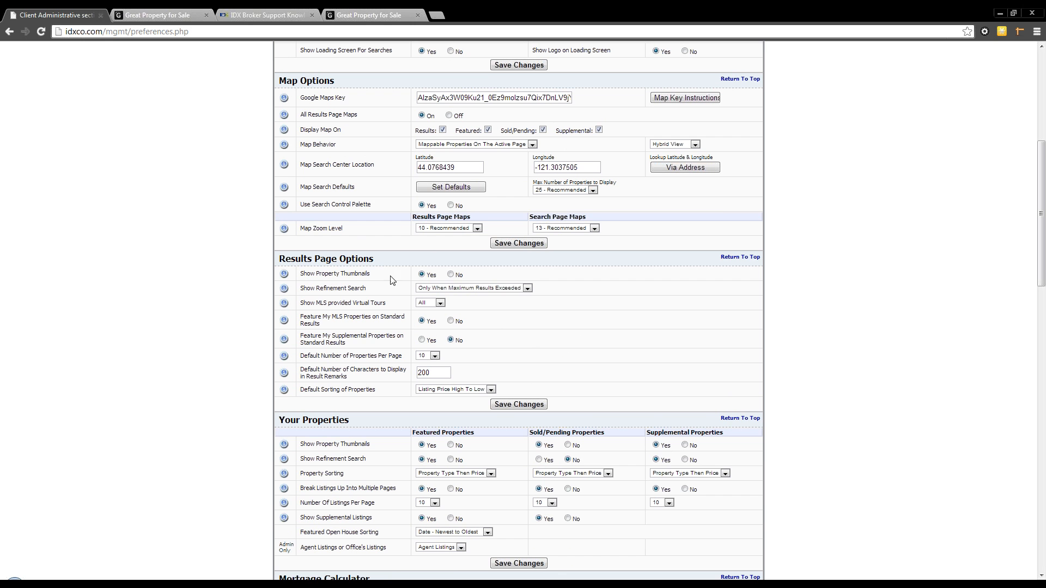
# Examine the Show Refinement Search choices, keep Only When Maximum Results Exceeded, and rerun the Basic Search on the live site.
pyautogui.click(435, 289)
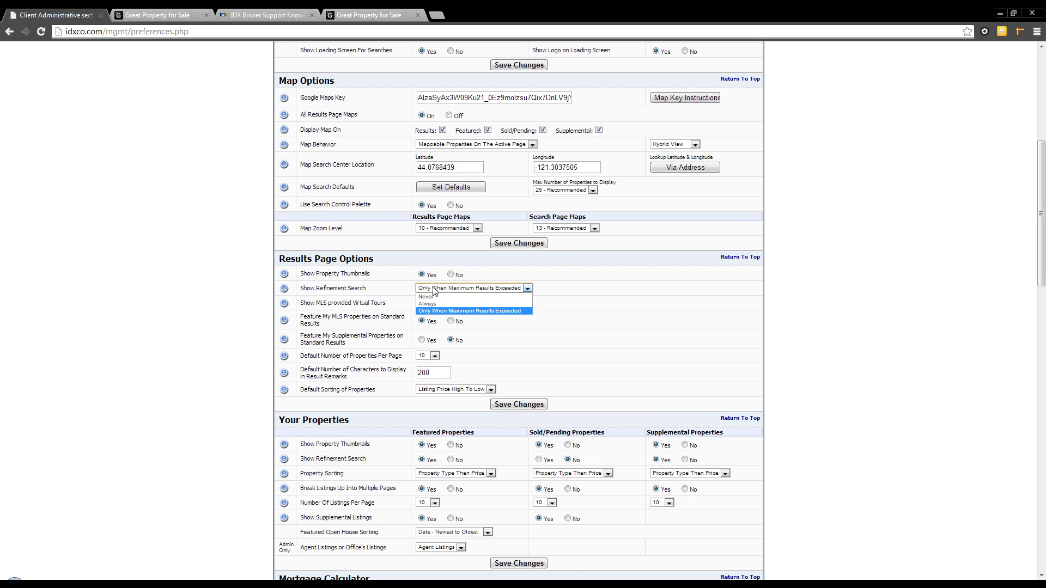
pyautogui.click(435, 291)
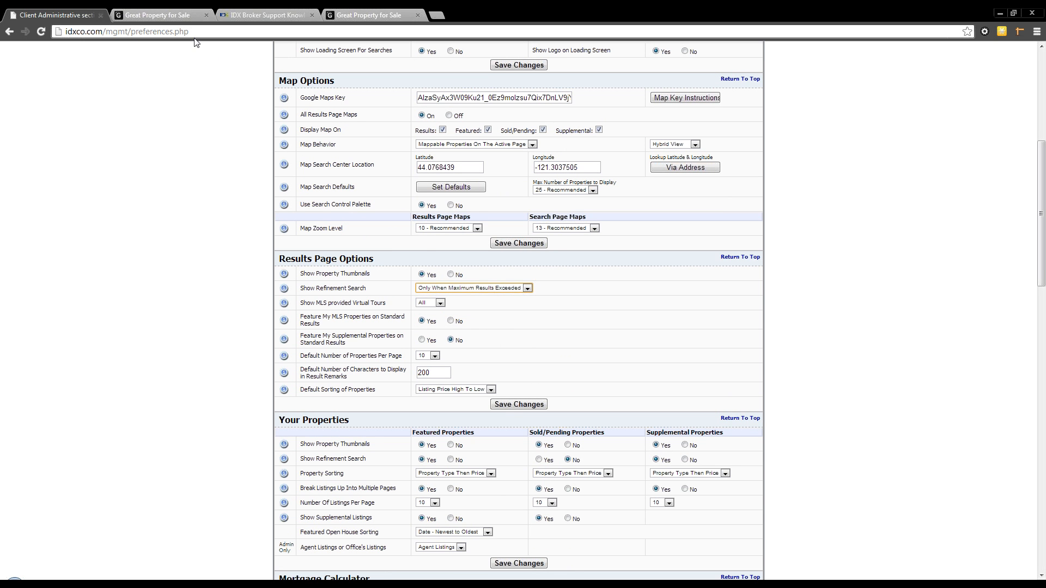
pyautogui.click(185, 15)
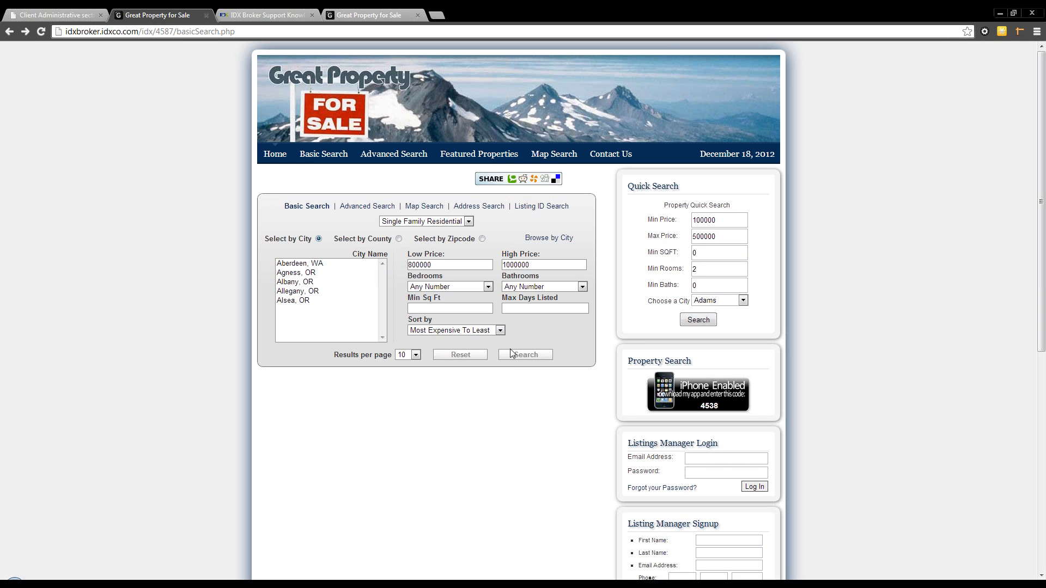
pyautogui.click(517, 355)
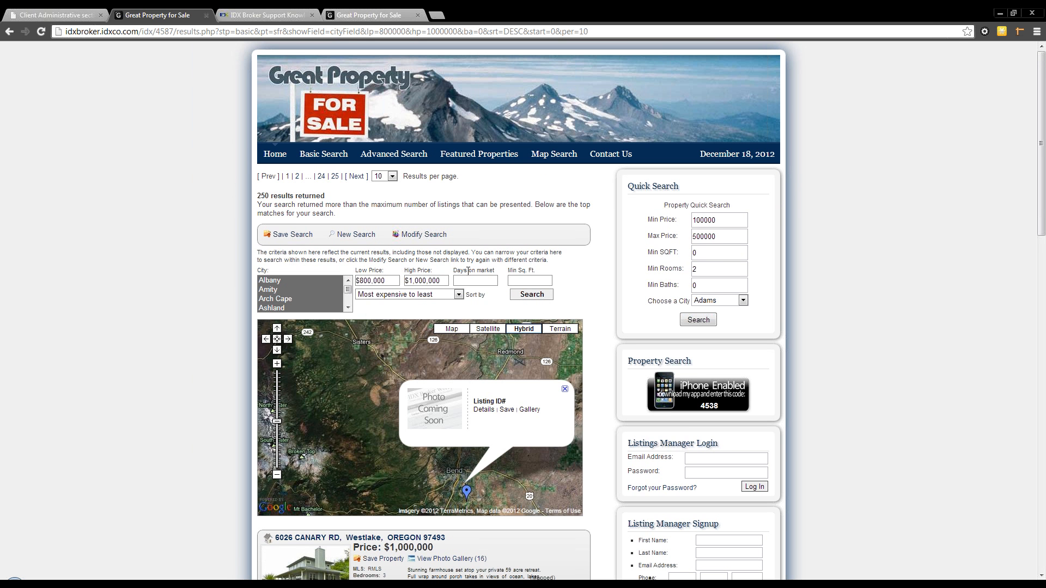
# Compare the Show Refinement Search setting in Global Preferences with the refinement form on the live results page.
pyautogui.hotkey('ctrl', '1')
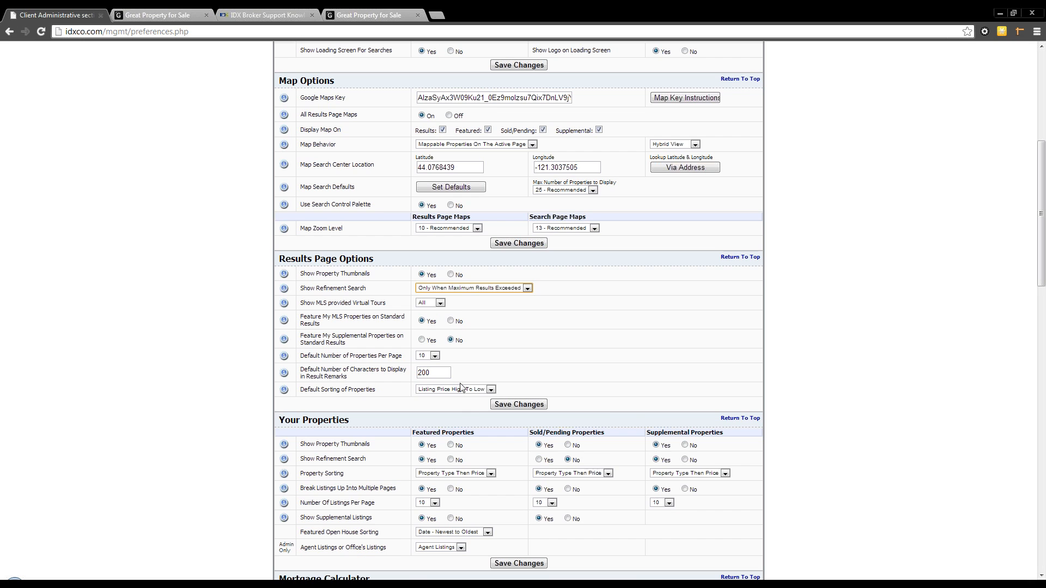
pyautogui.click(459, 291)
pyautogui.click(449, 276)
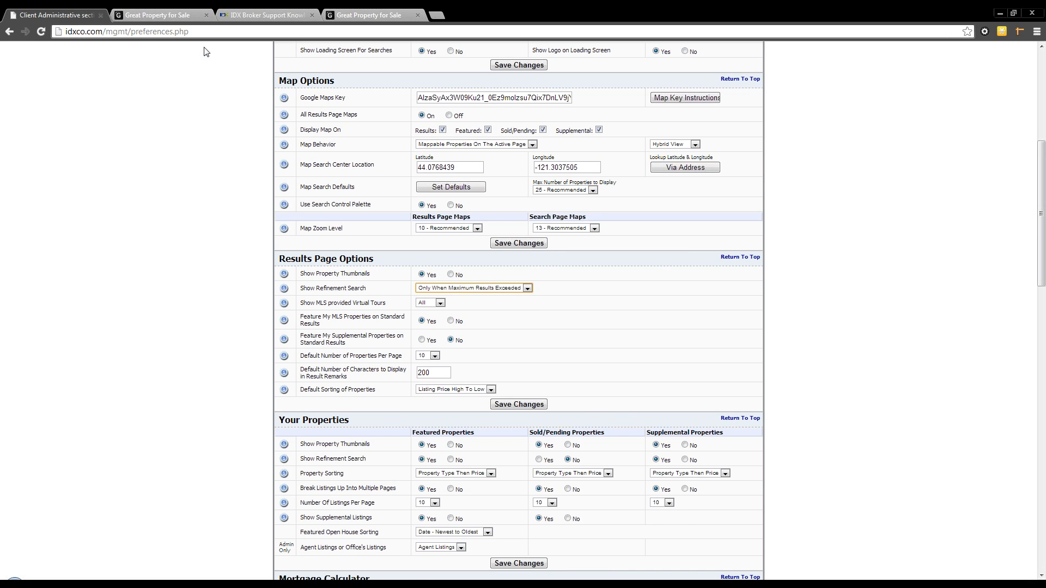
pyautogui.click(170, 15)
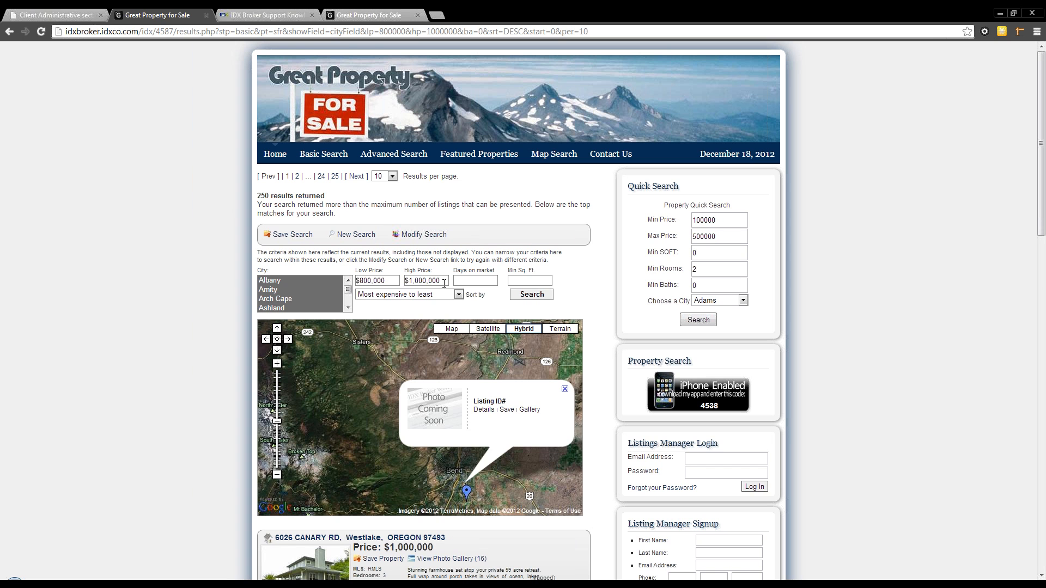
pyautogui.click(68, 15)
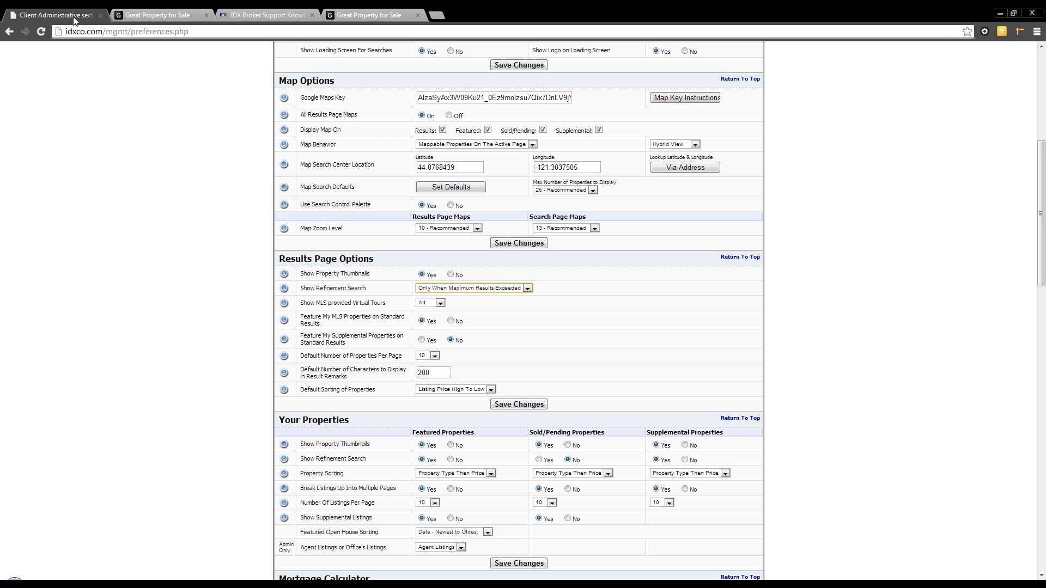
# Set Show Refinement Search to Always in the Results Page Options.
pyautogui.click(443, 290)
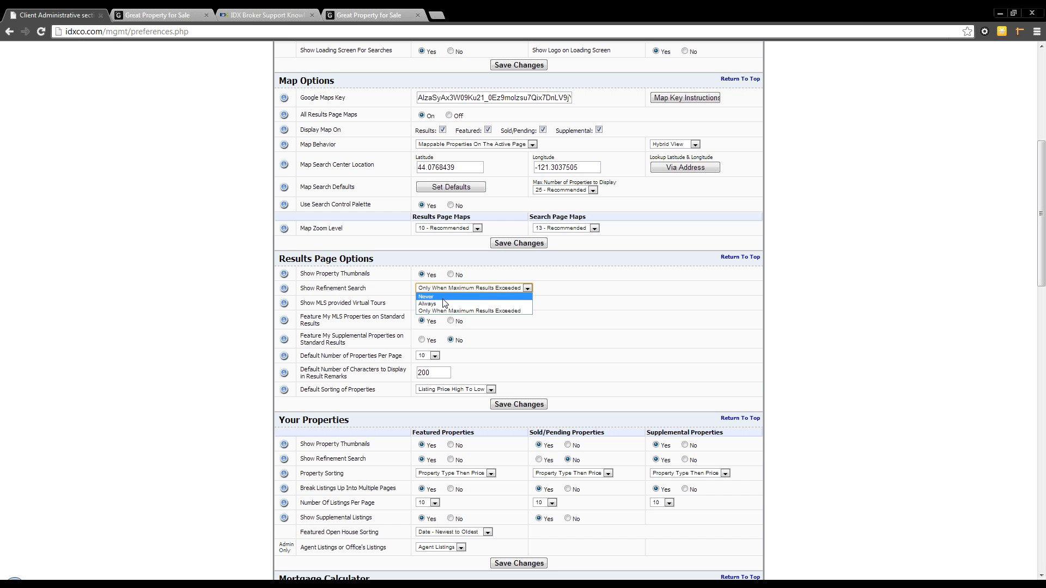
pyautogui.click(443, 304)
pyautogui.click(437, 290)
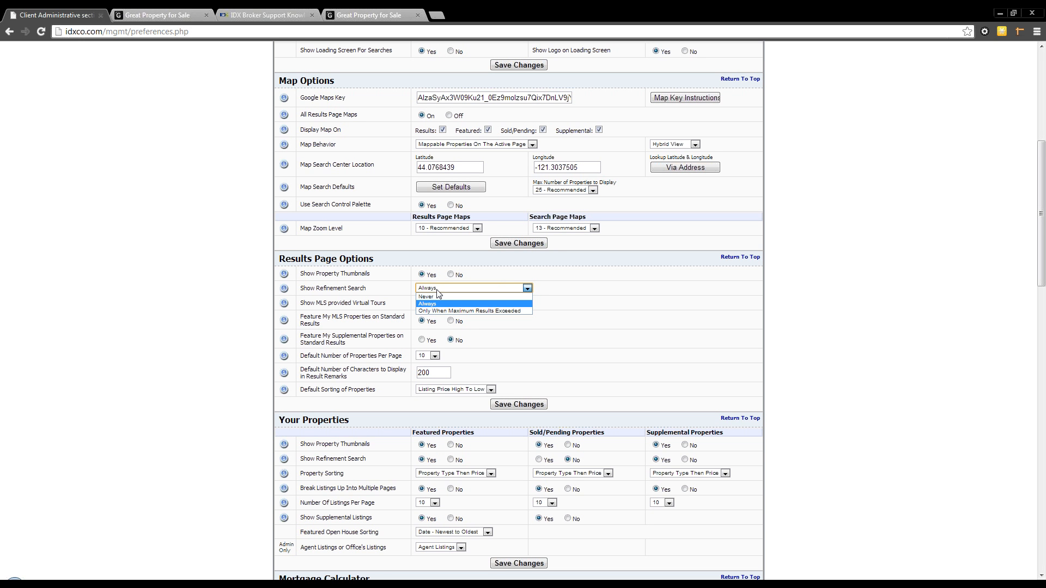
pyautogui.click(437, 290)
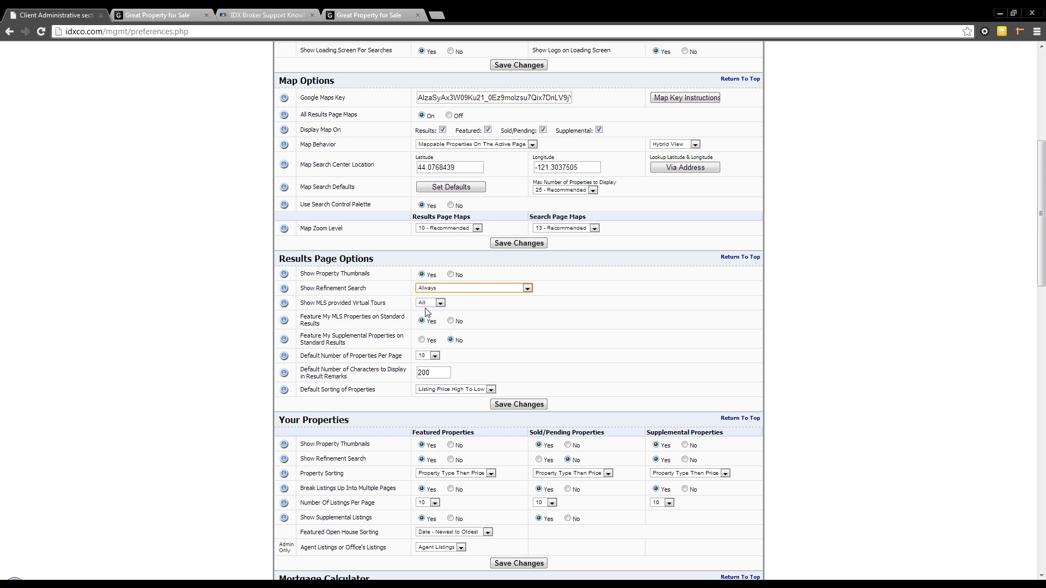
# Examine the Show MLS provided Virtual Tours choices, keep All, and look for virtual tour links in the live results listings.
pyautogui.click(429, 305)
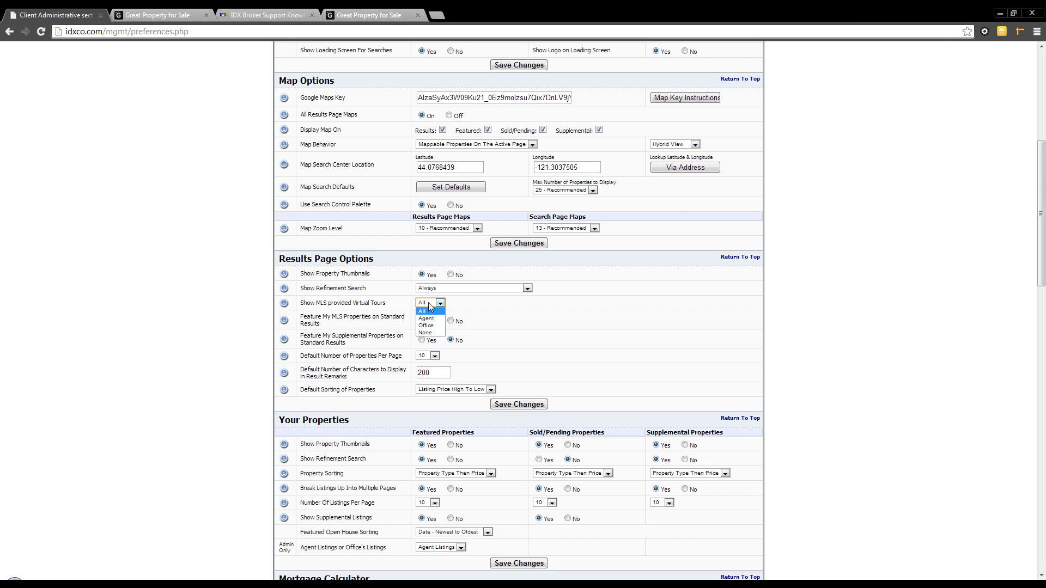
pyautogui.click(429, 305)
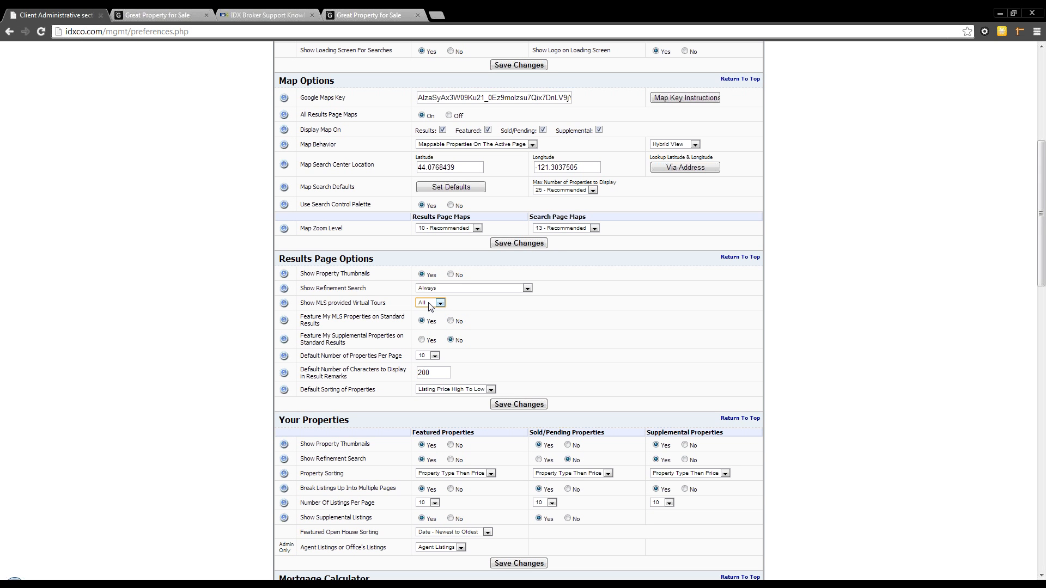
pyautogui.click(430, 306)
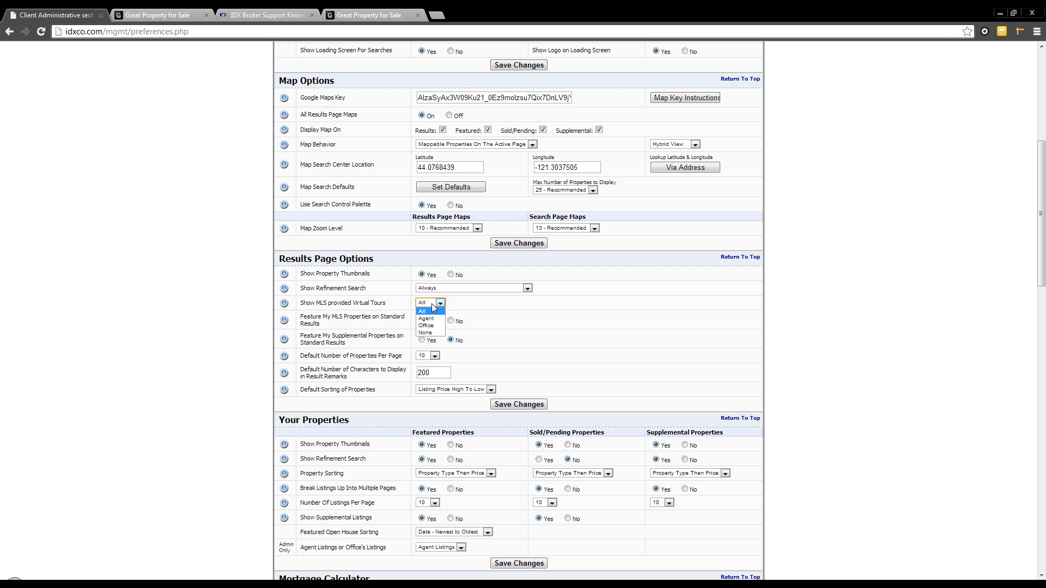
pyautogui.click(503, 316)
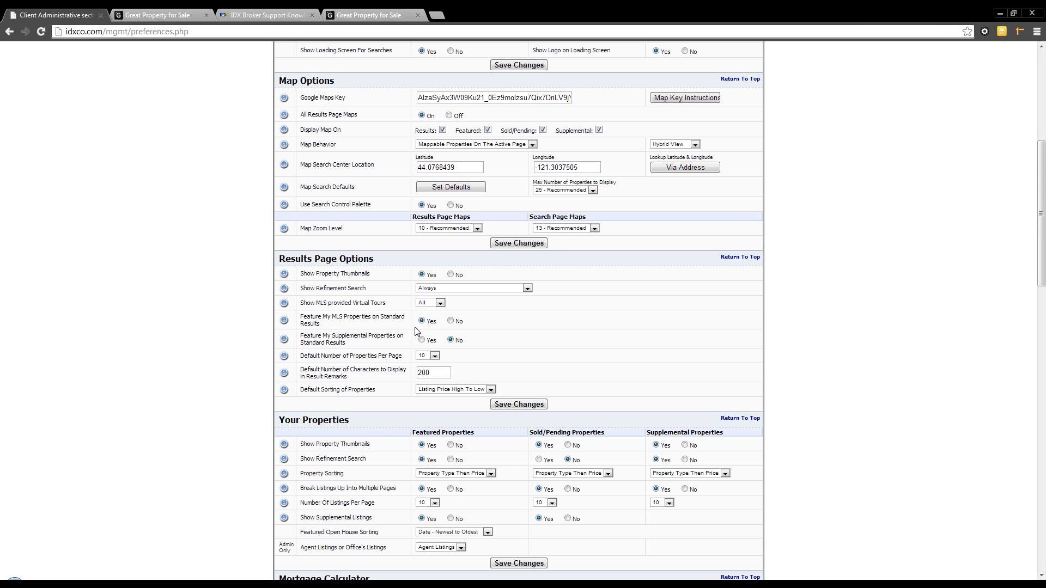
pyautogui.click(155, 15)
pyautogui.scroll(-7, 358, 320)
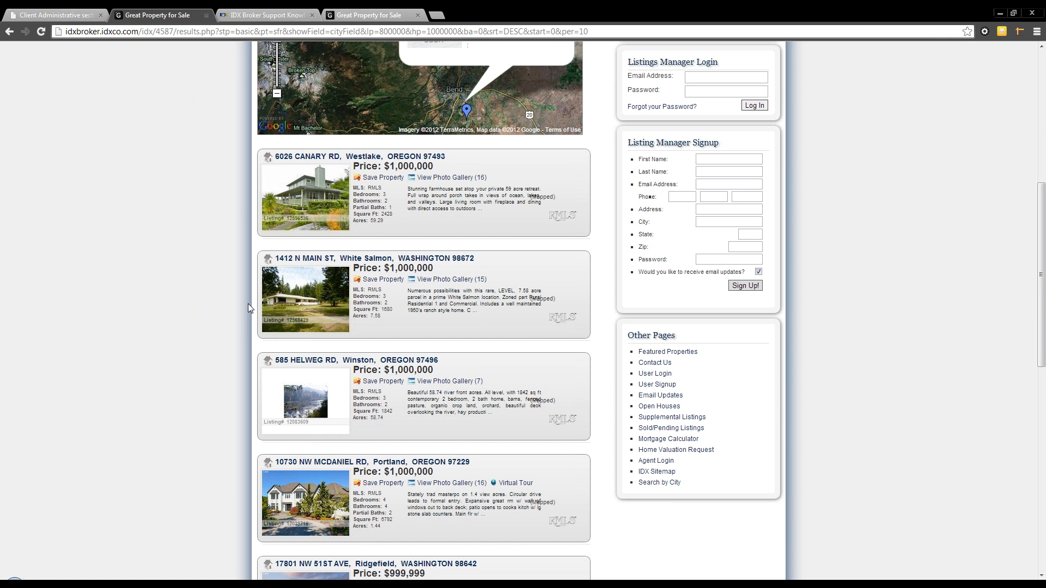
# Examine the Default Number of Properties Per Page choices and locate the results-per-page selector below the live results listings.
pyautogui.click(76, 15)
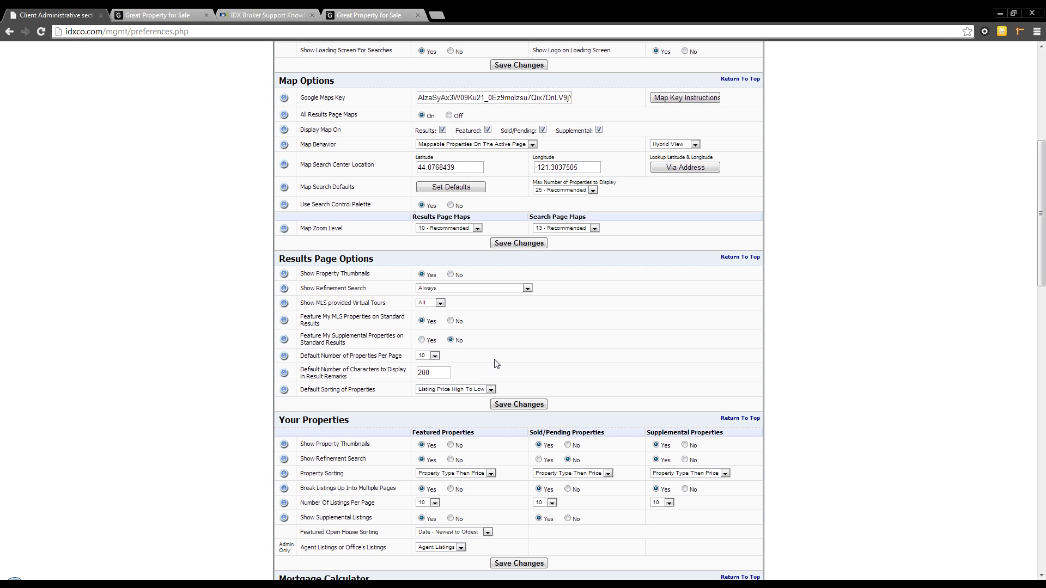
pyautogui.click(434, 356)
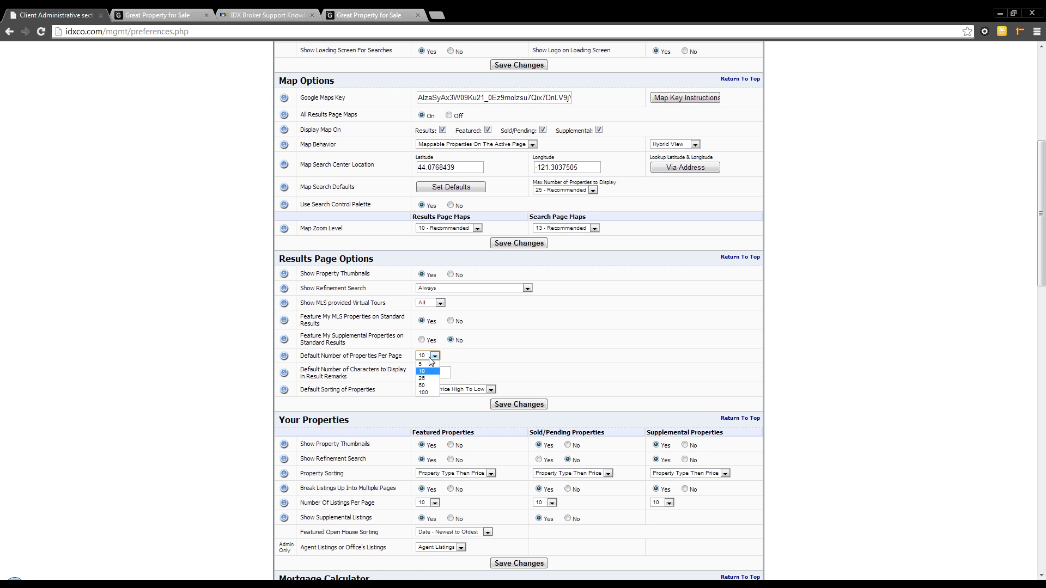
pyautogui.click(430, 358)
pyautogui.click(142, 15)
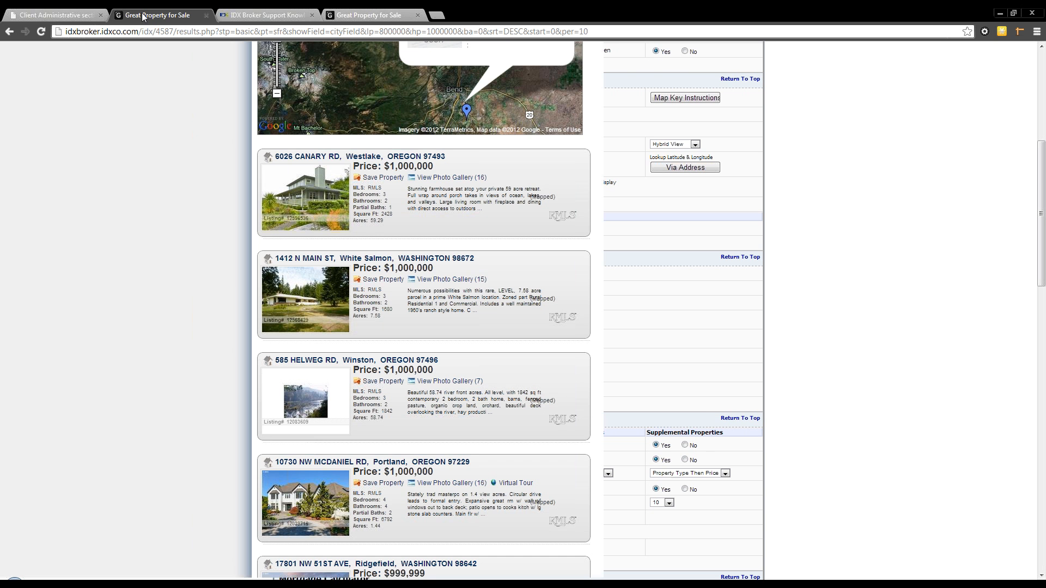
pyautogui.scroll(-1, 210, 194)
pyautogui.scroll(-10, 212, 197)
pyautogui.scroll(1, 212, 197)
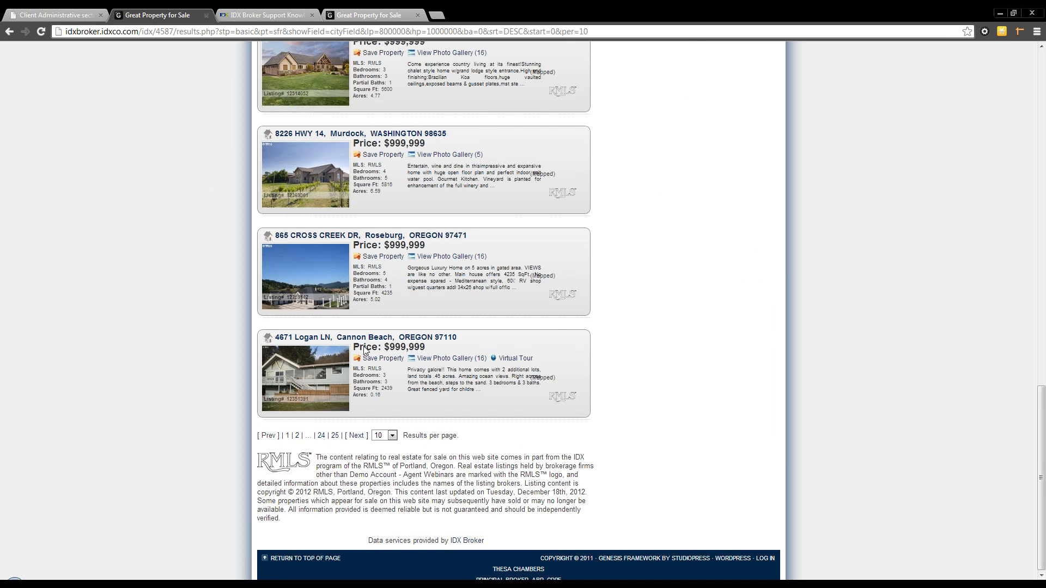
# Set Default Number of Properties Per Page to 100 in Global Preferences and save the changes.
pyautogui.click(76, 14)
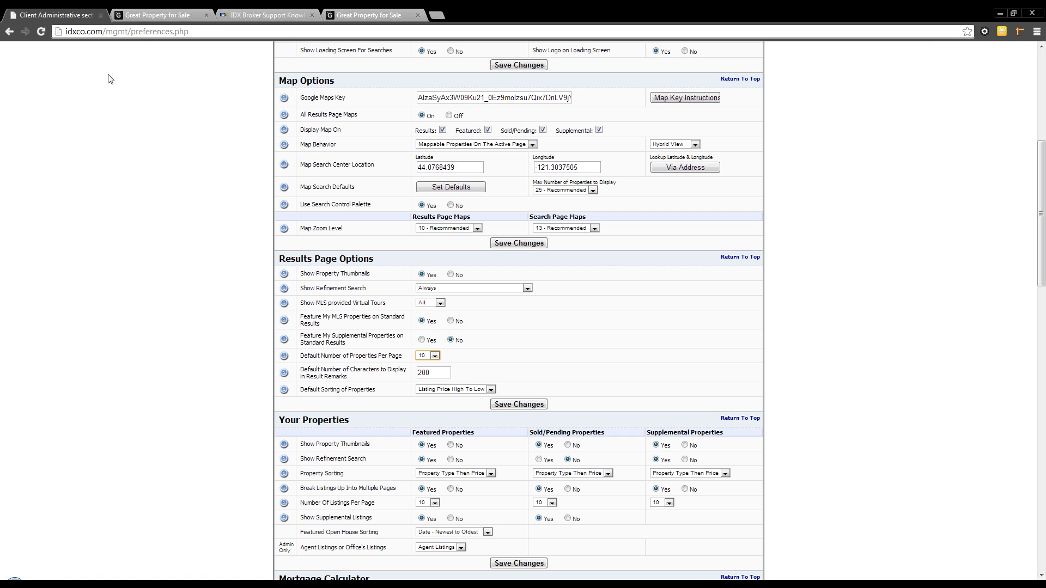
pyautogui.click(435, 356)
pyautogui.click(428, 394)
pyautogui.click(502, 405)
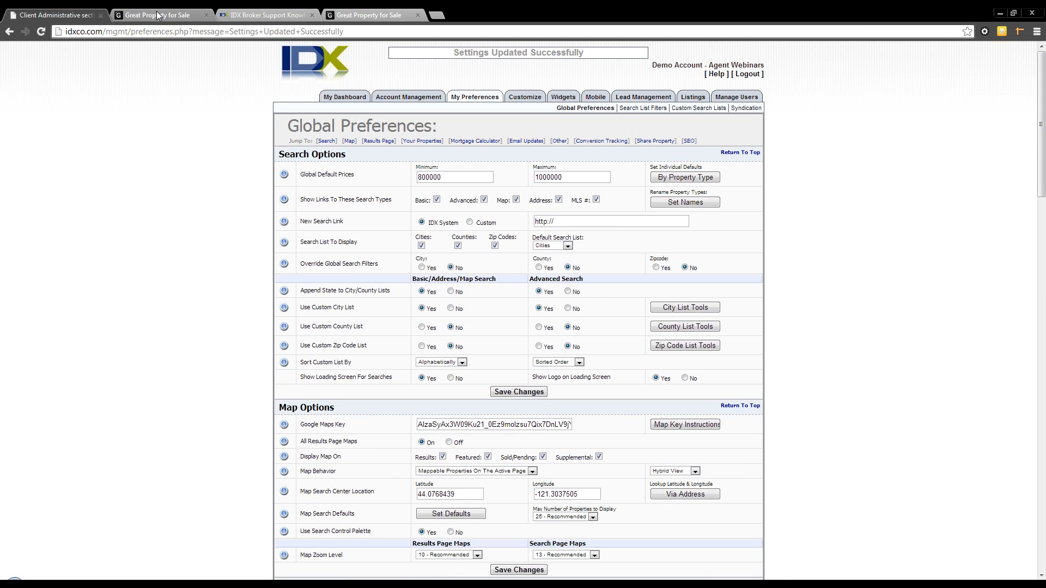
# Reload the live results page to check the new properties-per-page default.
pyautogui.click(157, 15)
pyautogui.click(41, 31)
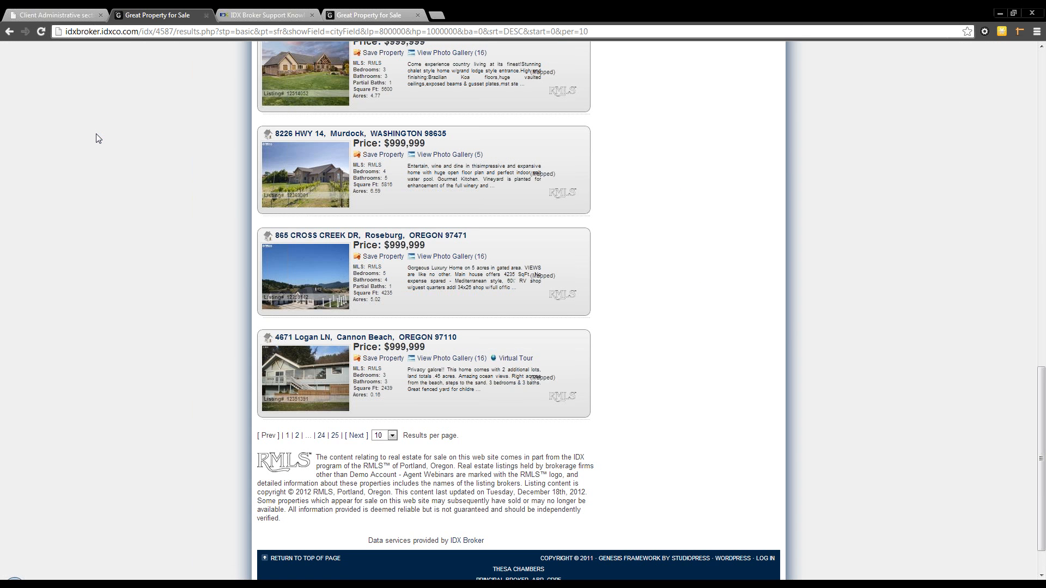
pyautogui.scroll(6, 98, 138)
# Check the Default Number of Properties Per Page setting in Global Preferences and save the Results Page Options again.
pyautogui.click(75, 15)
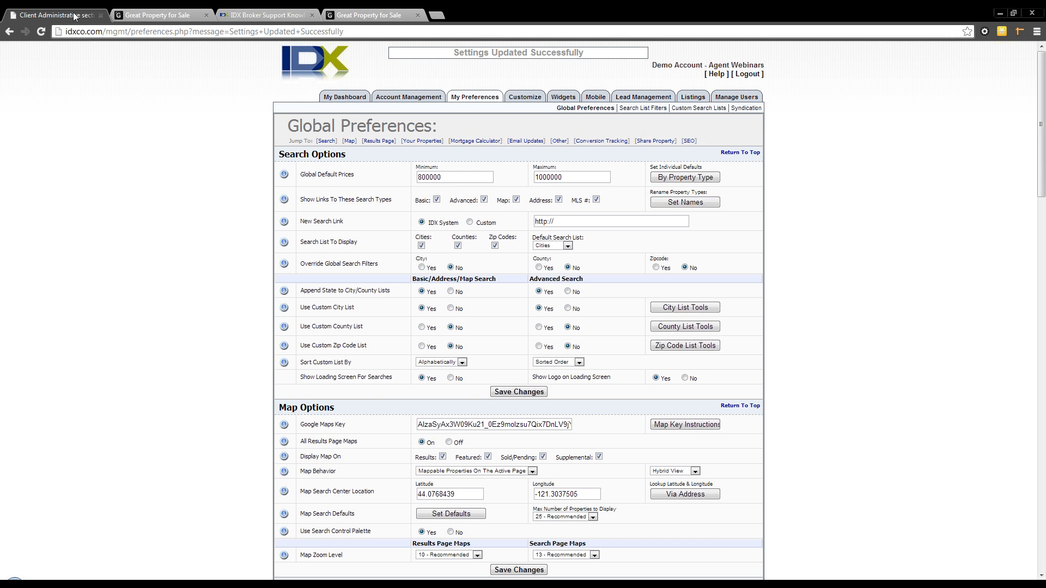
pyautogui.scroll(-6, 498, 395)
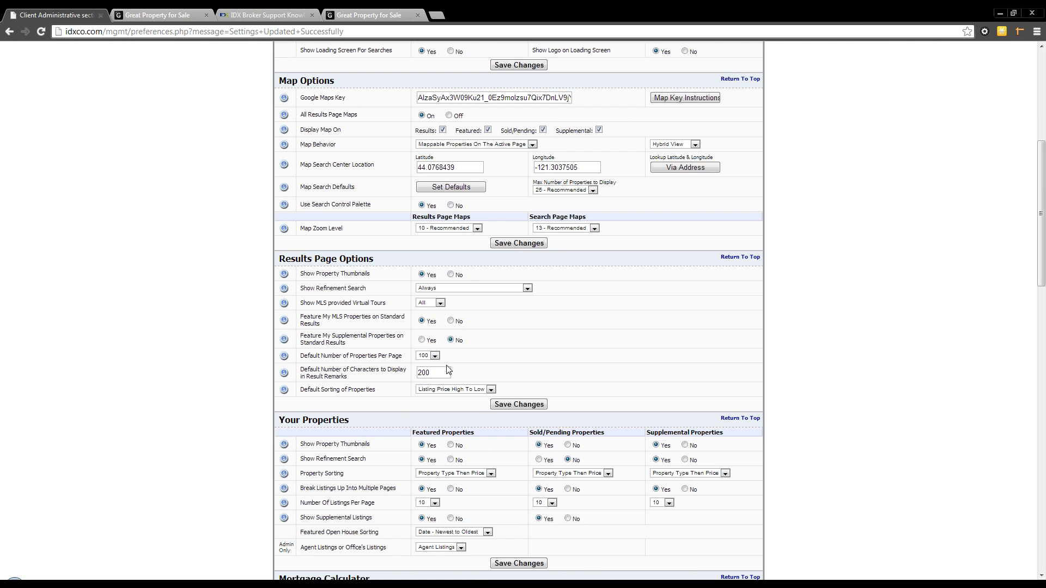
pyautogui.click(512, 406)
# Reload the live results page, start a new Basic Search and run it with the default criteria.
pyautogui.click(158, 15)
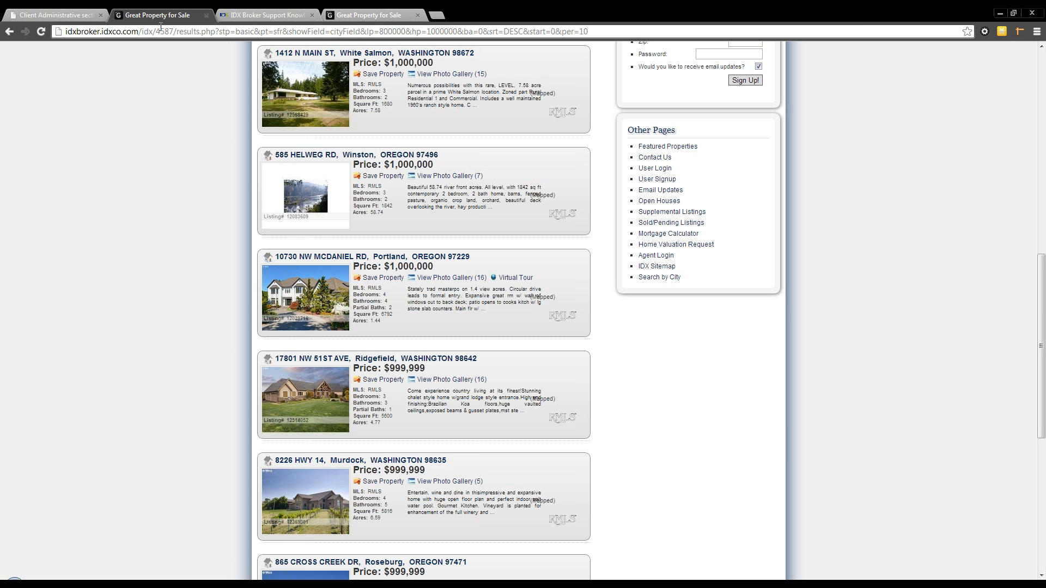
pyautogui.click(41, 31)
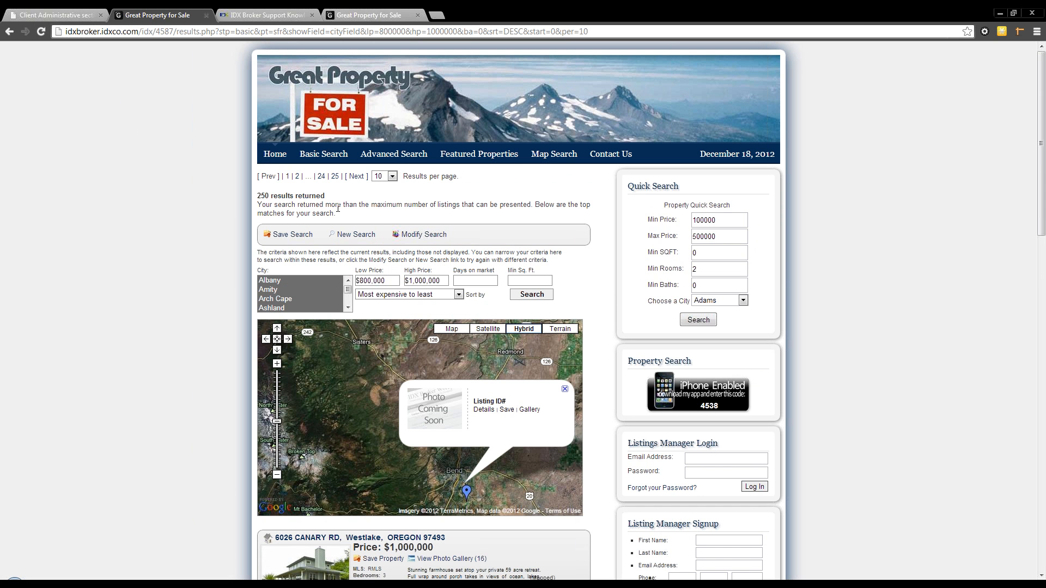
pyautogui.click(353, 235)
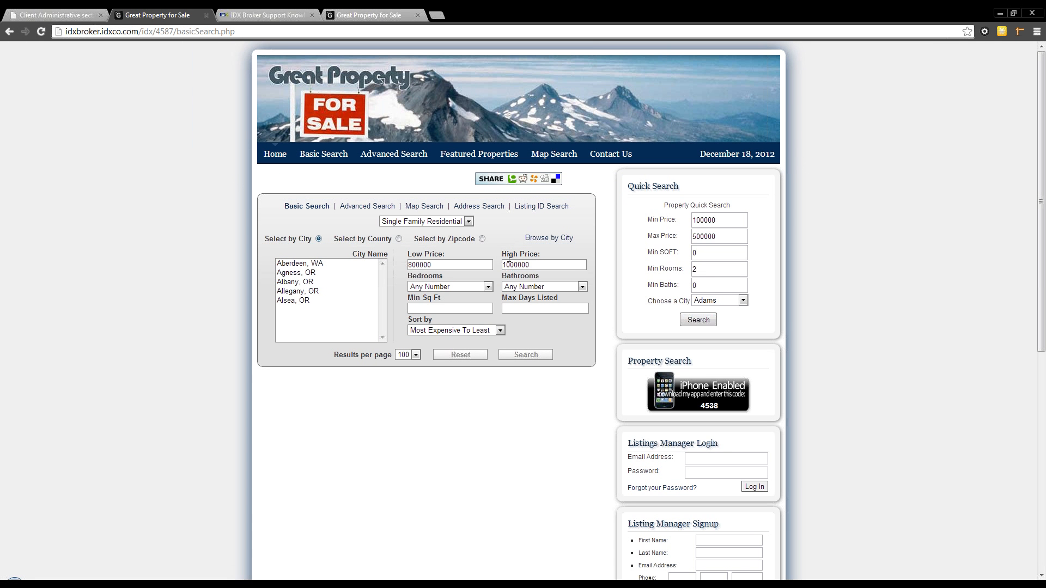
pyautogui.click(521, 354)
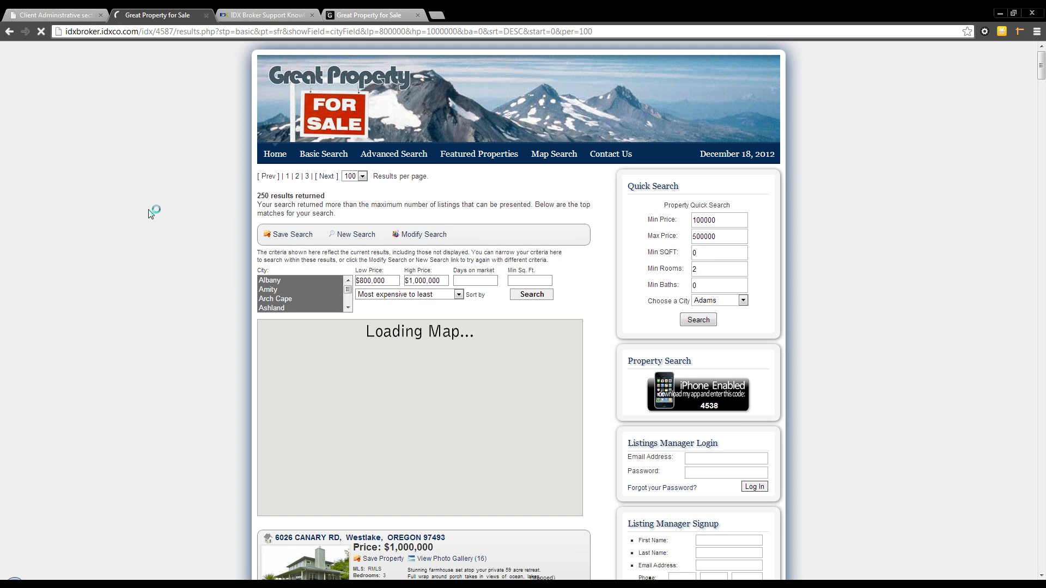
# Look through the full listing of live search results and the results-per-page selector, ending back at the start of the page.
pyautogui.scroll(-20, 153, 214)
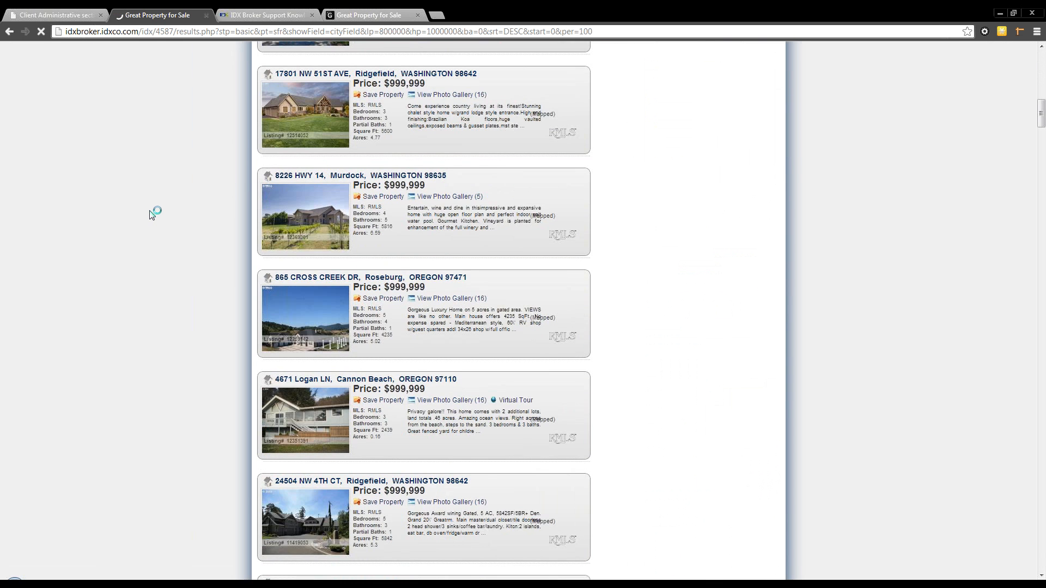
pyautogui.scroll(-10, 153, 214)
pyautogui.scroll(-15, 152, 216)
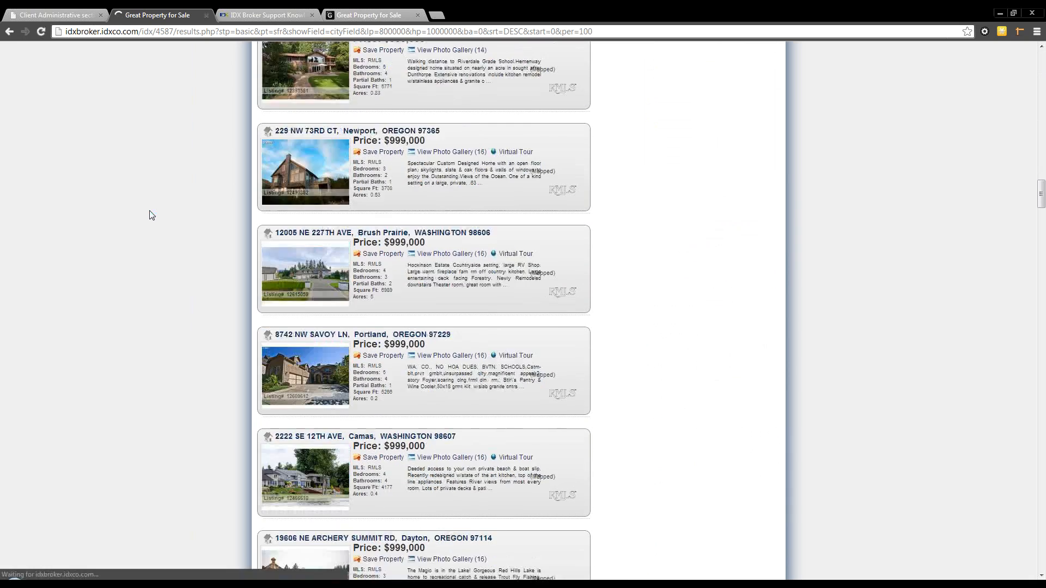
pyautogui.scroll(-20, 152, 215)
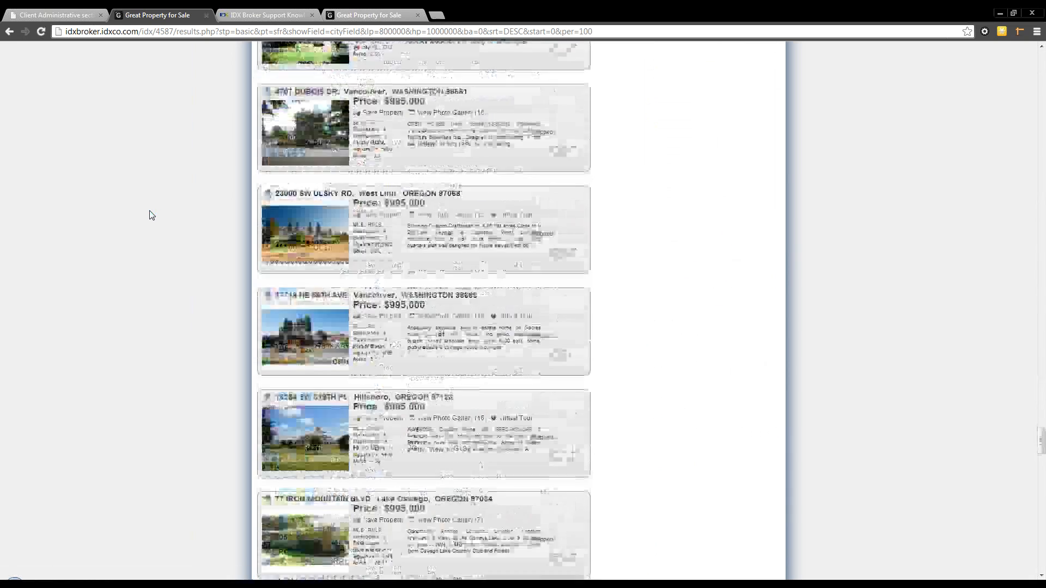
pyautogui.scroll(-20, 151, 214)
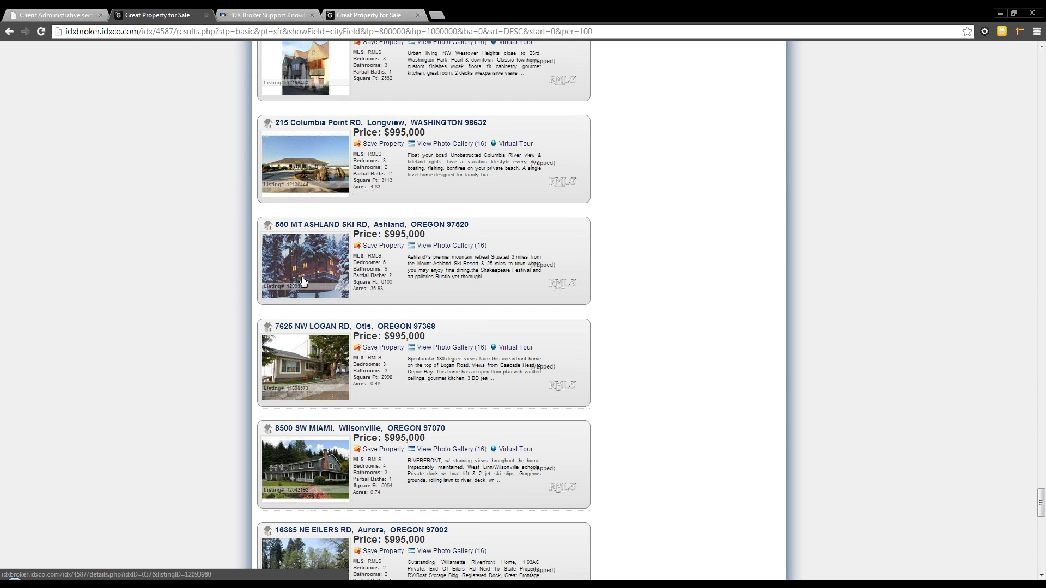
pyautogui.scroll(-20, 168, 362)
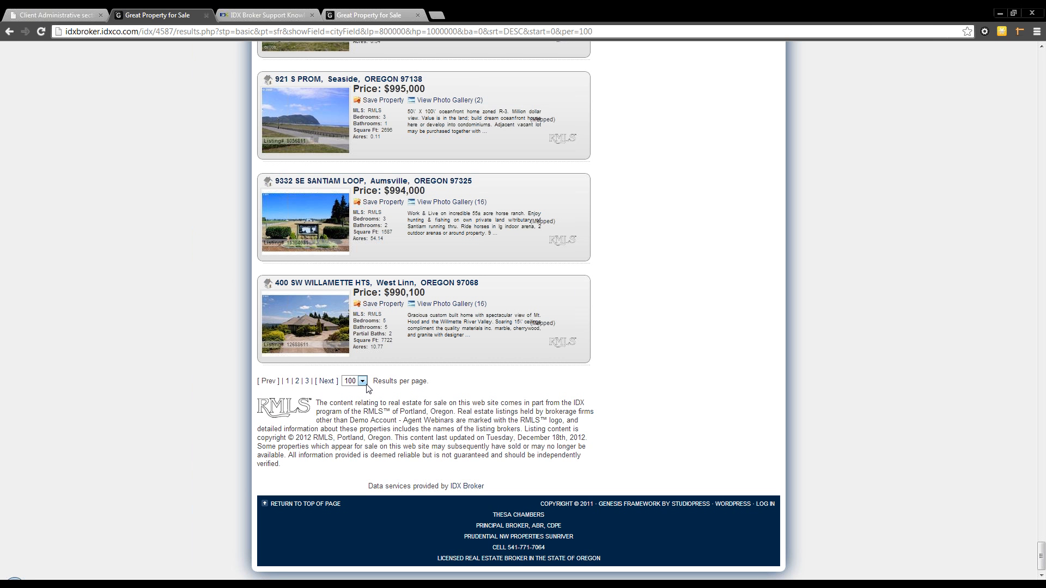
pyautogui.scroll(20, 366, 385)
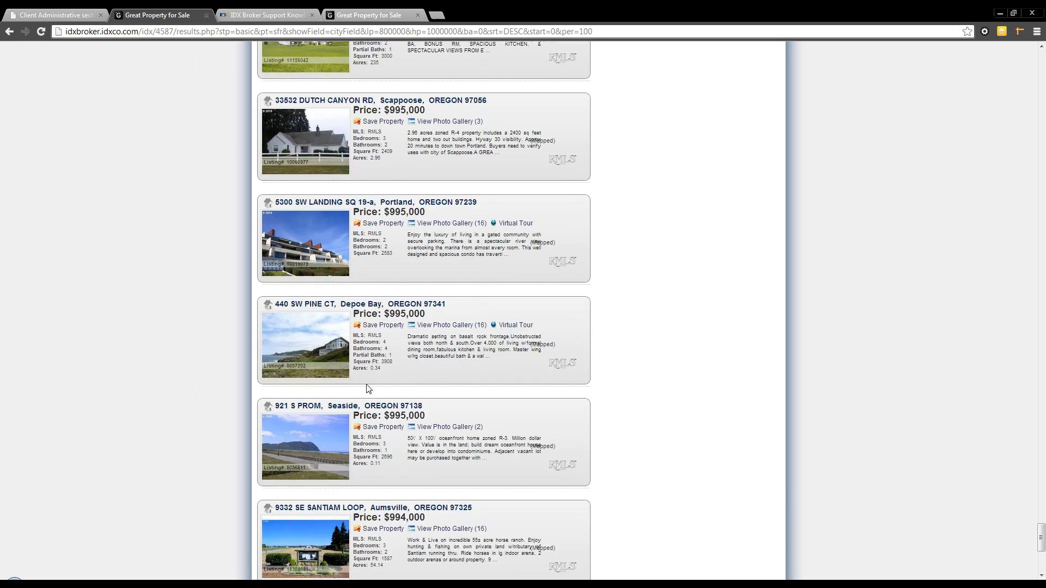
pyautogui.scroll(20, 366, 385)
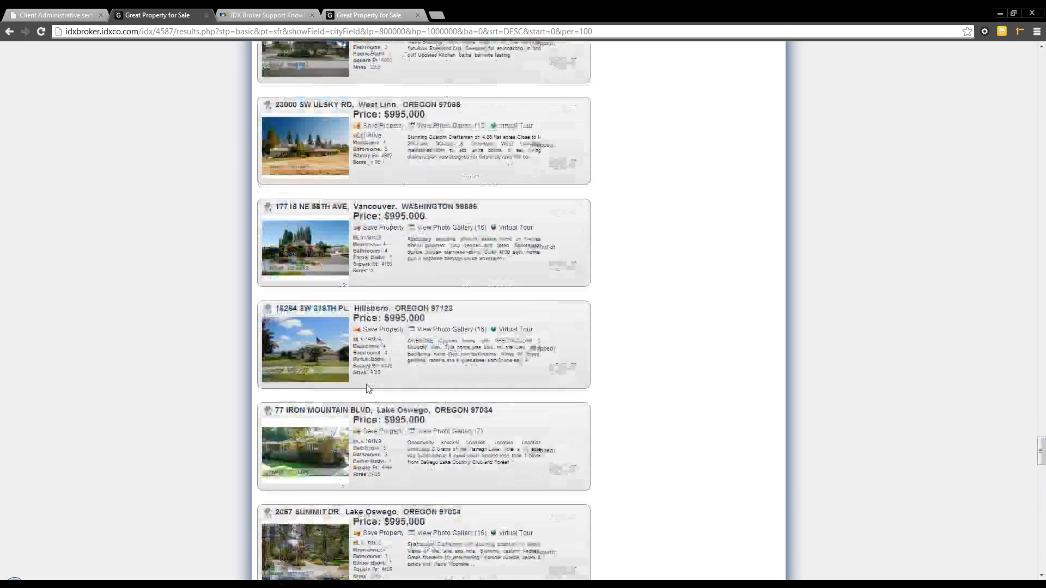
pyautogui.scroll(15, 367, 384)
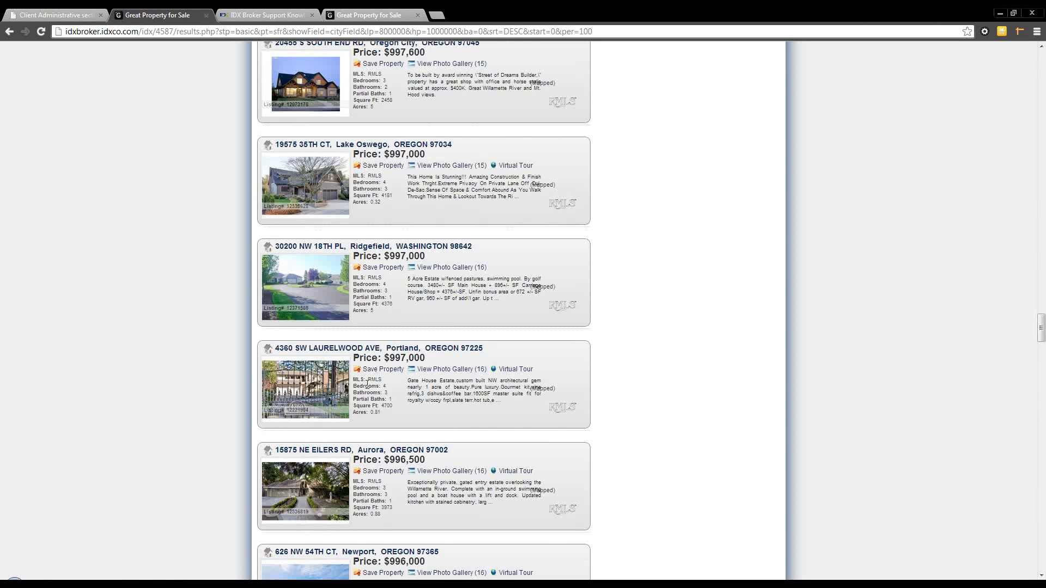
pyautogui.scroll(20, 367, 384)
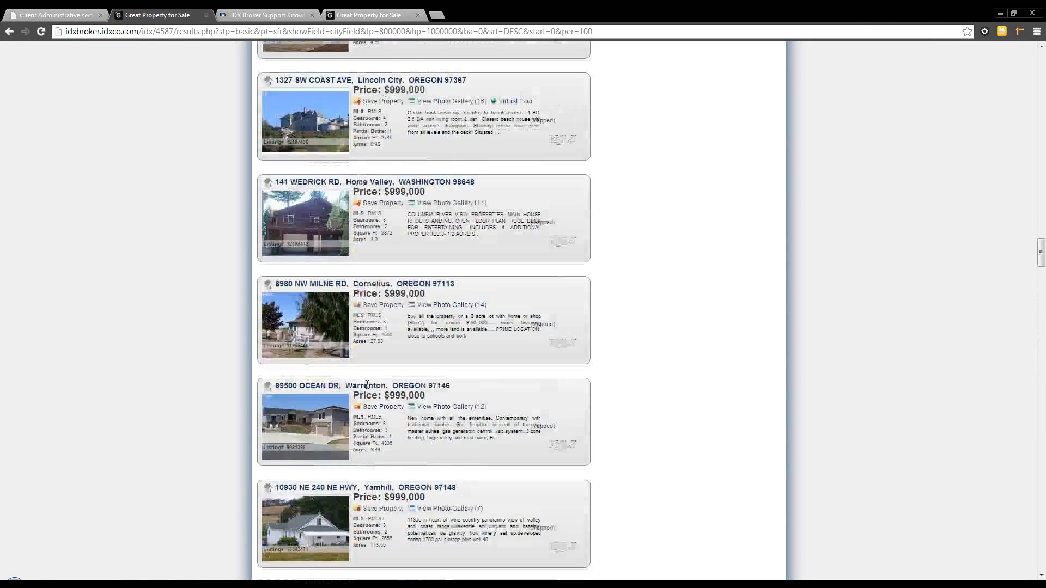
pyautogui.scroll(20, 367, 384)
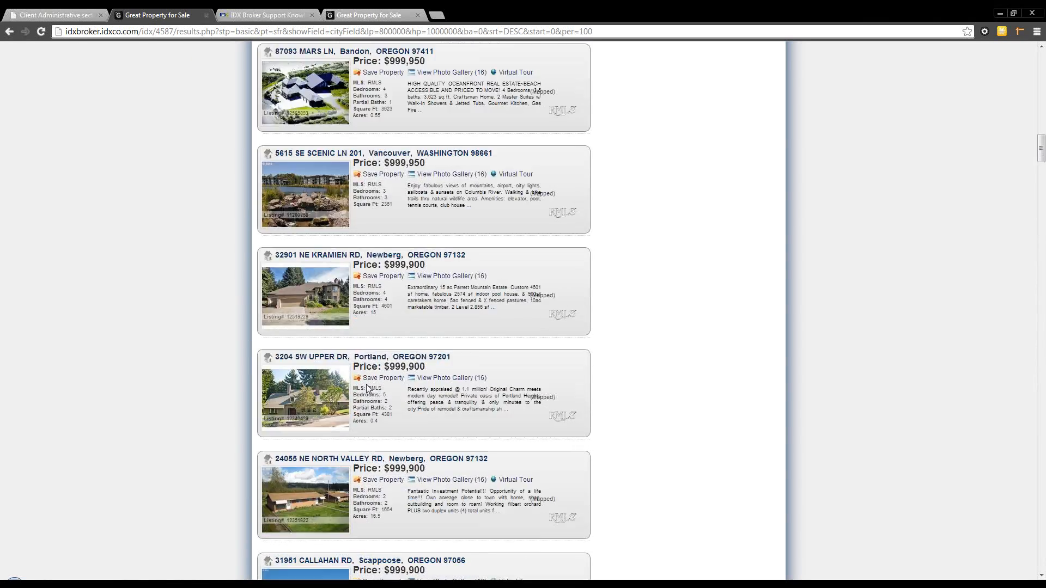
pyautogui.scroll(1, 367, 385)
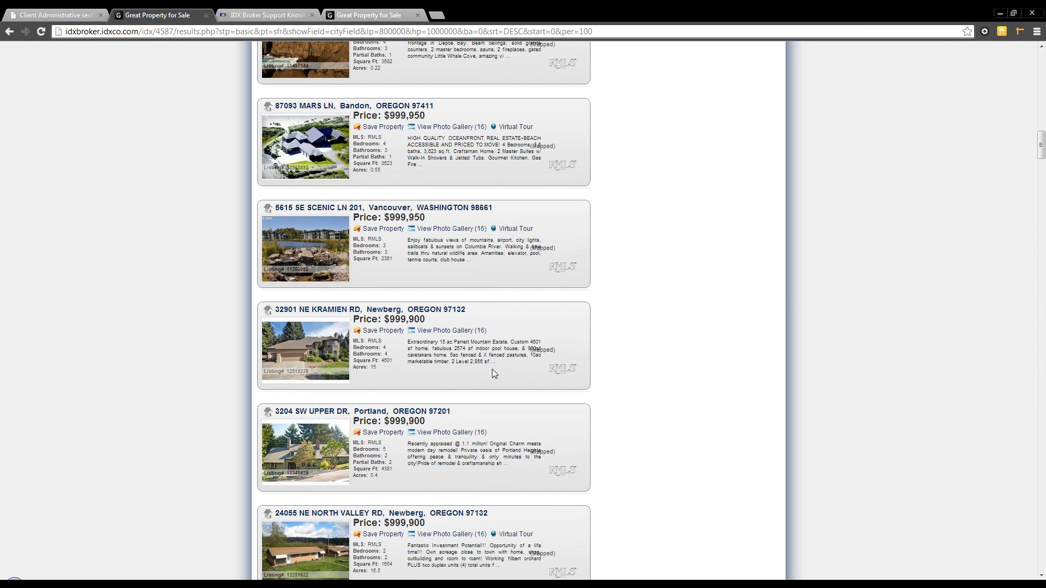
pyautogui.scroll(18, 480, 357)
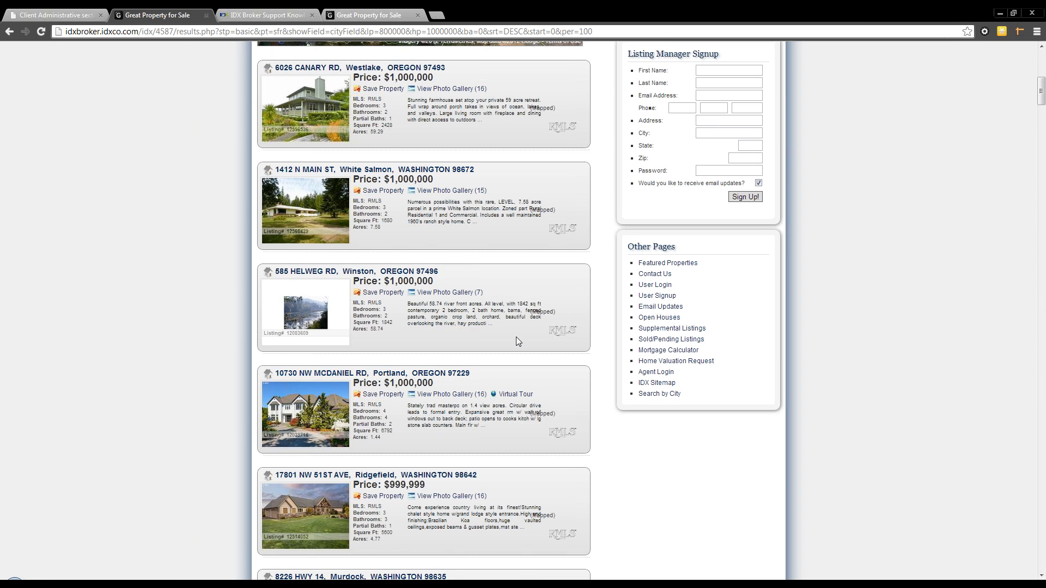
pyautogui.scroll(6, 515, 337)
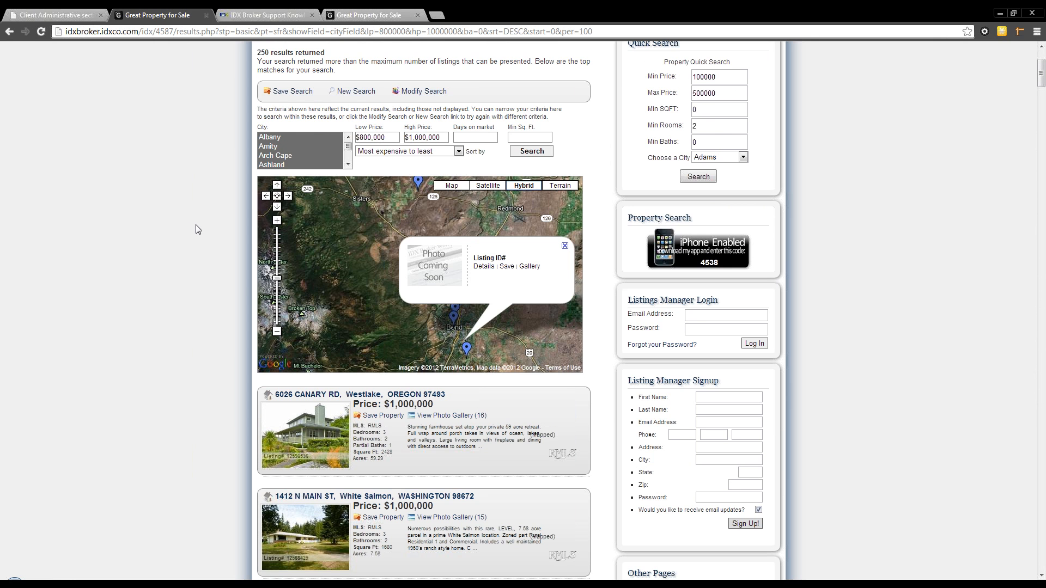
pyautogui.scroll(3, 197, 229)
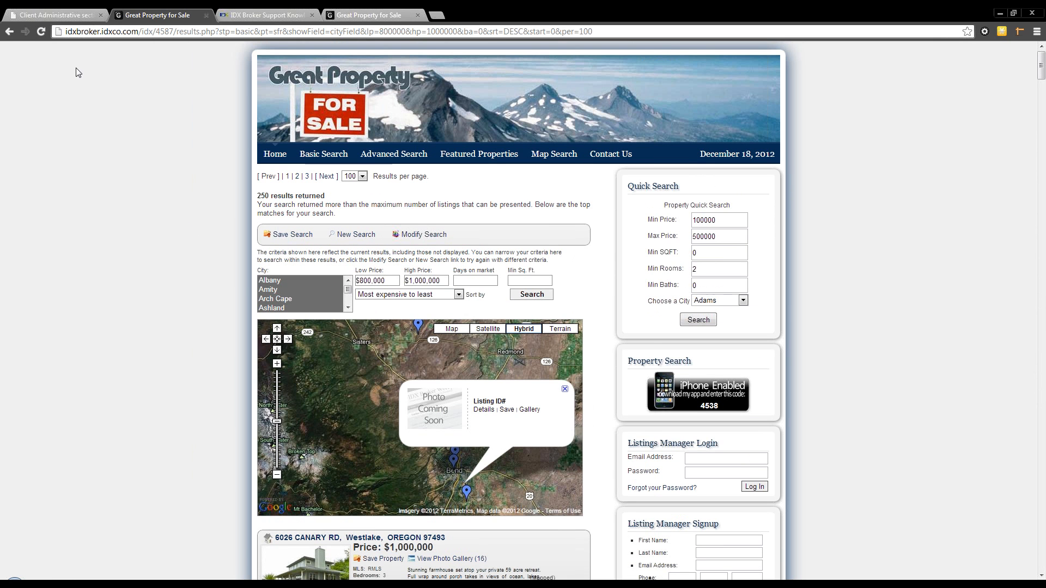
# Return to Global Preferences and check the Default Number of Characters to Display in Result Remarks setting under Results Page Options.
pyautogui.click(73, 16)
pyautogui.scroll(-15, 103, 243)
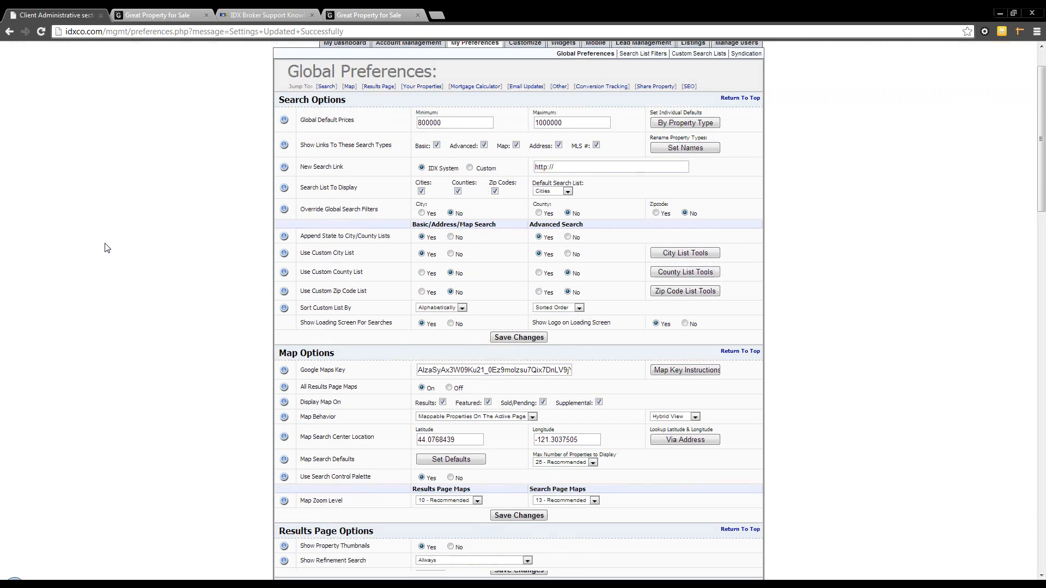
pyautogui.scroll(8, 247, 240)
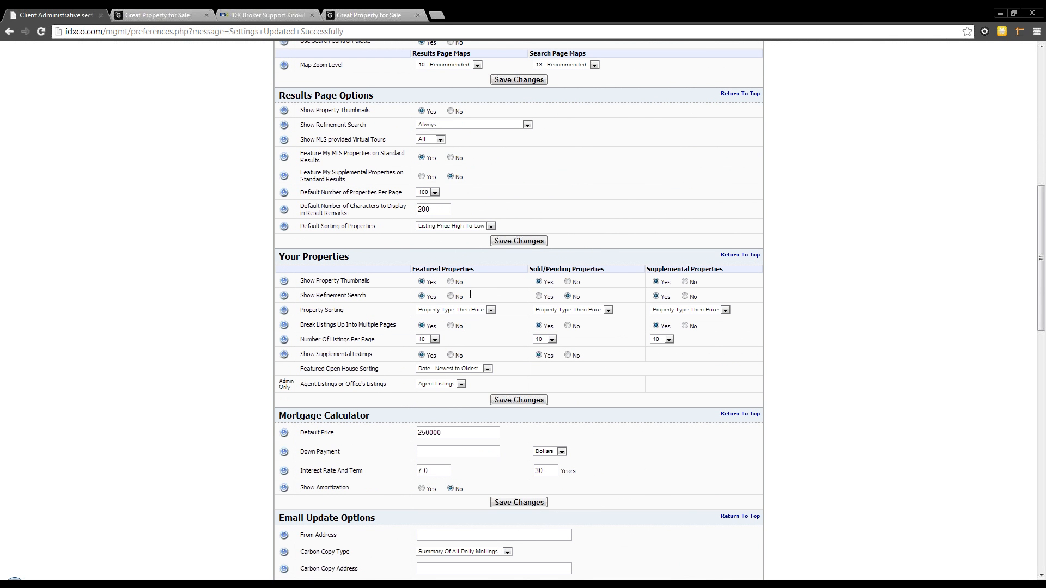
pyautogui.scroll(-1, 469, 317)
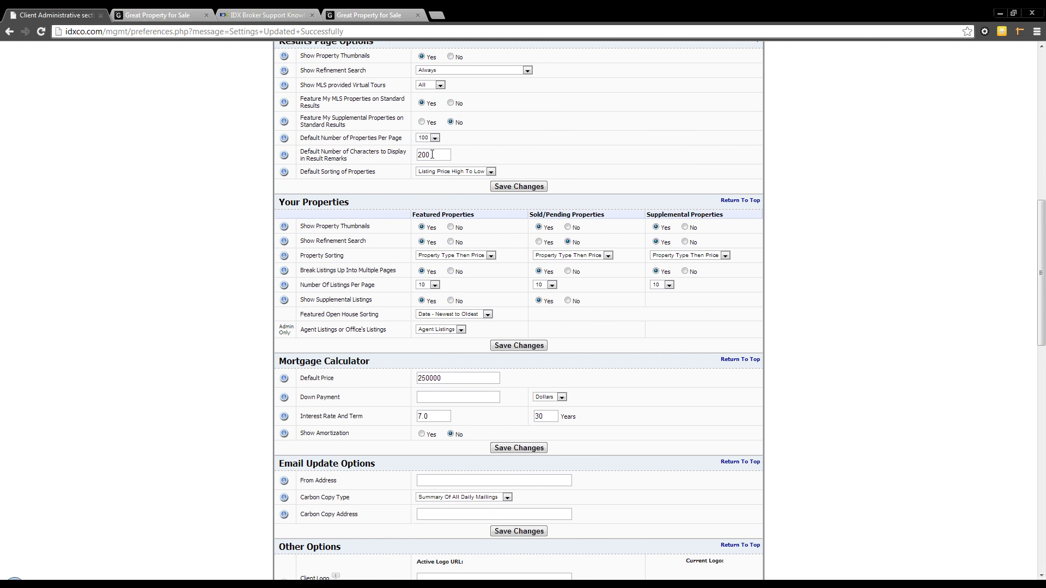
pyautogui.click(435, 155)
pyautogui.moveTo(434, 154); pyautogui.dragTo(416, 158)
# Examine how much remarks text the listings show on the live results page.
pyautogui.click(163, 14)
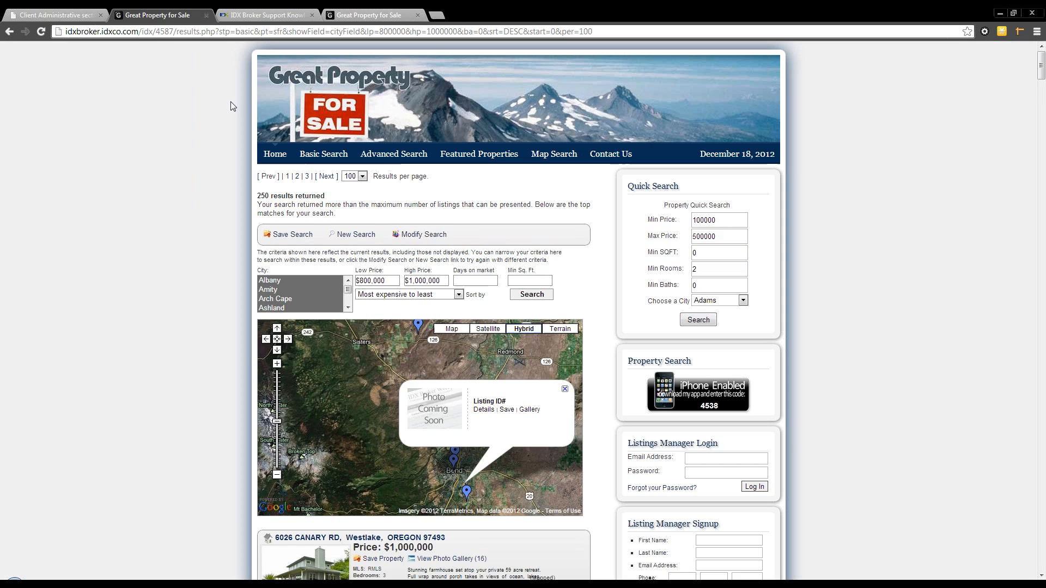
pyautogui.scroll(-10, 402, 287)
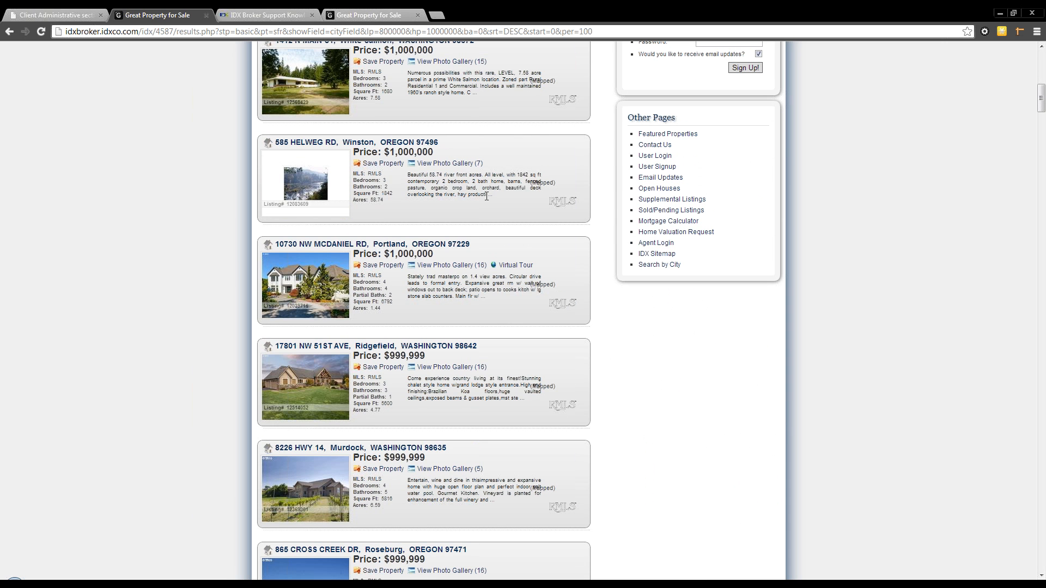
pyautogui.moveTo(465, 189); pyautogui.dragTo(416, 173)
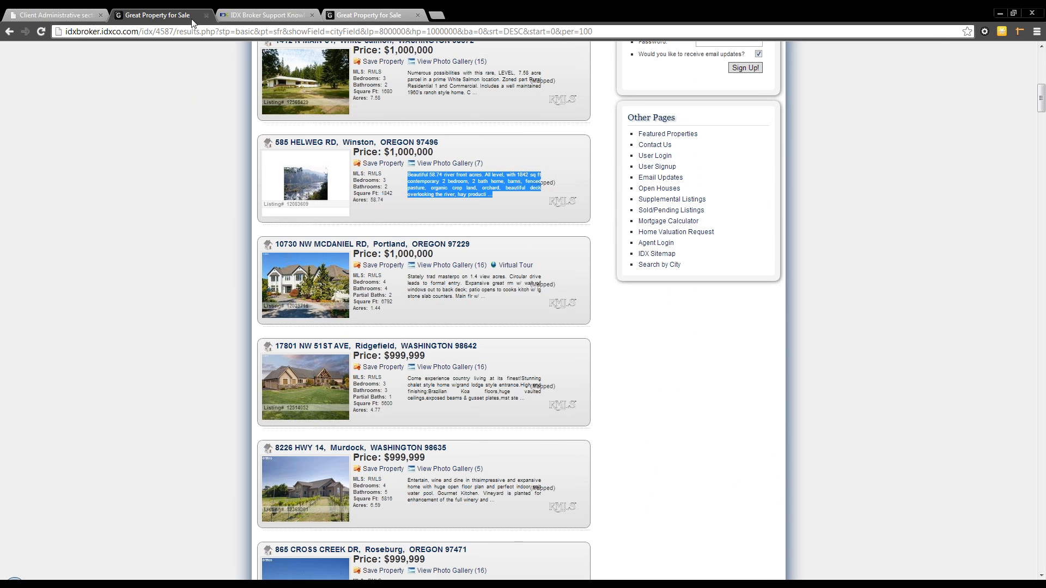
pyautogui.click(262, 15)
# Back in Global Preferences, review the Default Sorting of Properties choices and keep Listing Price High To Low.
pyautogui.click(54, 15)
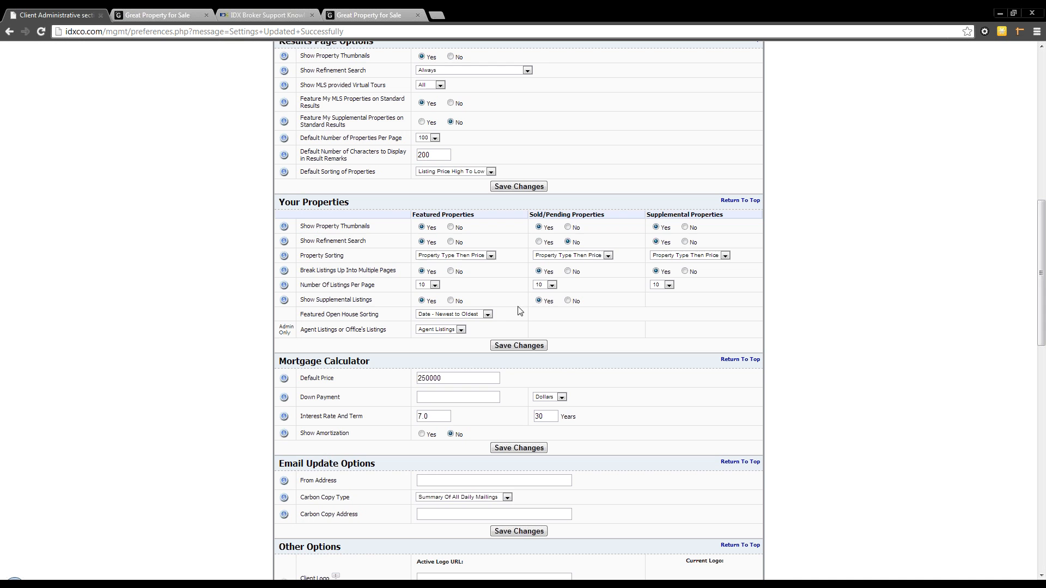
pyautogui.click(456, 173)
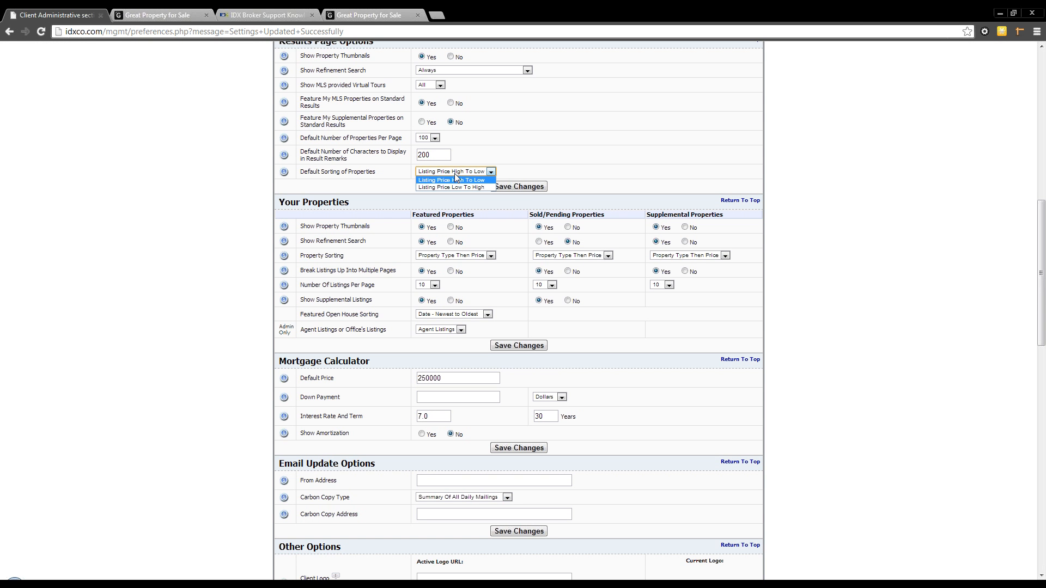
pyautogui.click(455, 179)
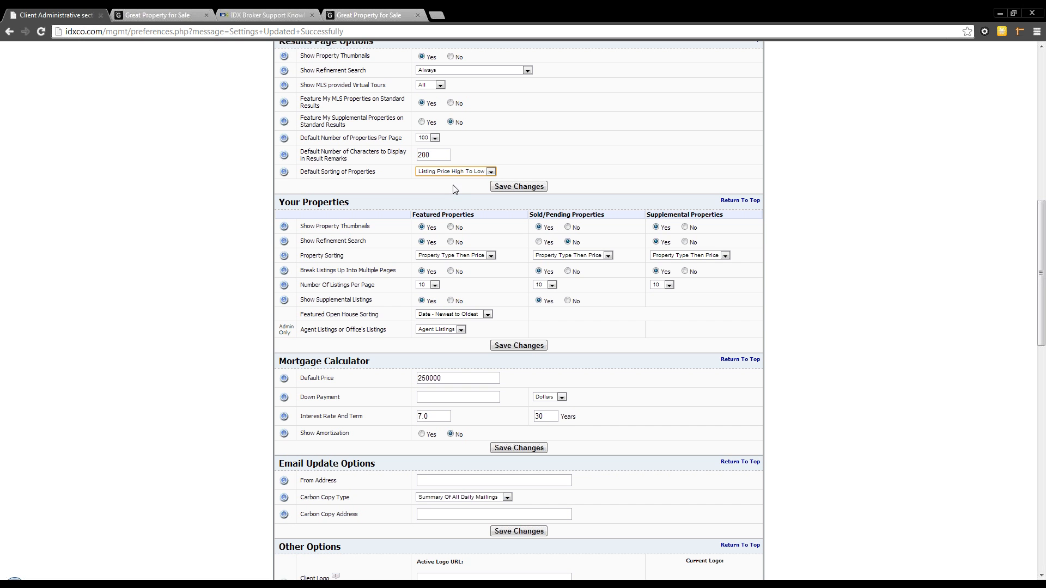
pyautogui.click(456, 189)
# Review the Property Sorting choices for Featured Properties in the Your Properties section.
pyautogui.click(448, 258)
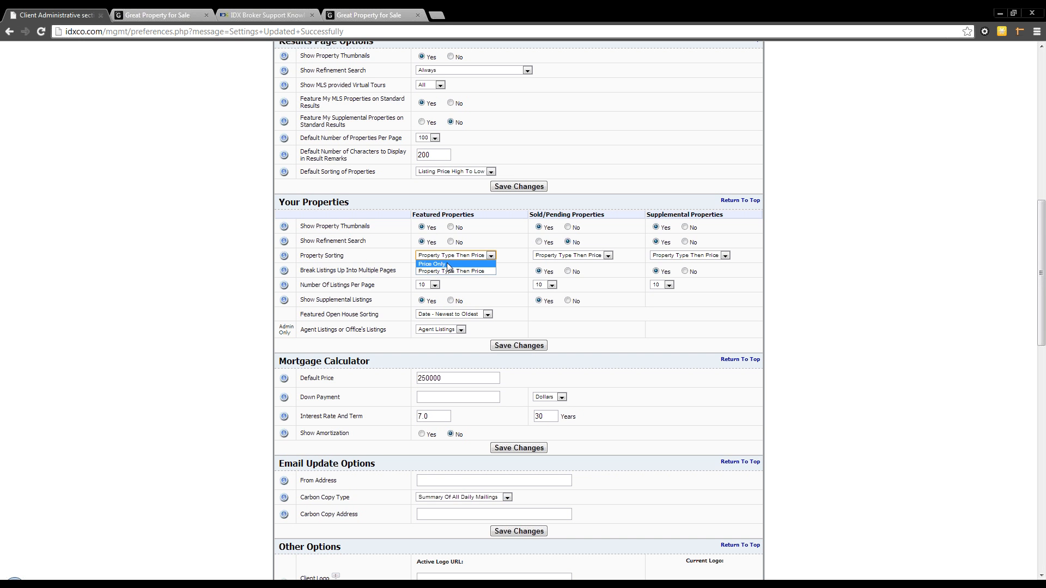
pyautogui.click(445, 214)
pyautogui.moveTo(445, 214); pyautogui.dragTo(474, 215)
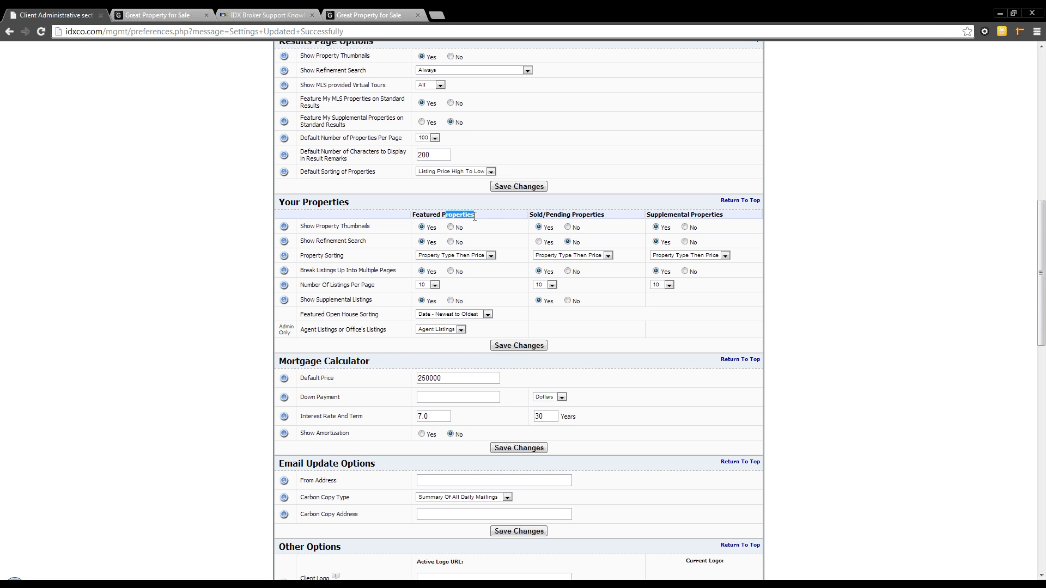
pyautogui.click(443, 254)
pyautogui.click(368, 255)
pyautogui.click(434, 256)
pyautogui.click(432, 271)
pyautogui.click(375, 280)
# Set the Number Of Listings Per Page for Featured Properties to 100.
pyautogui.scroll(-1, 376, 282)
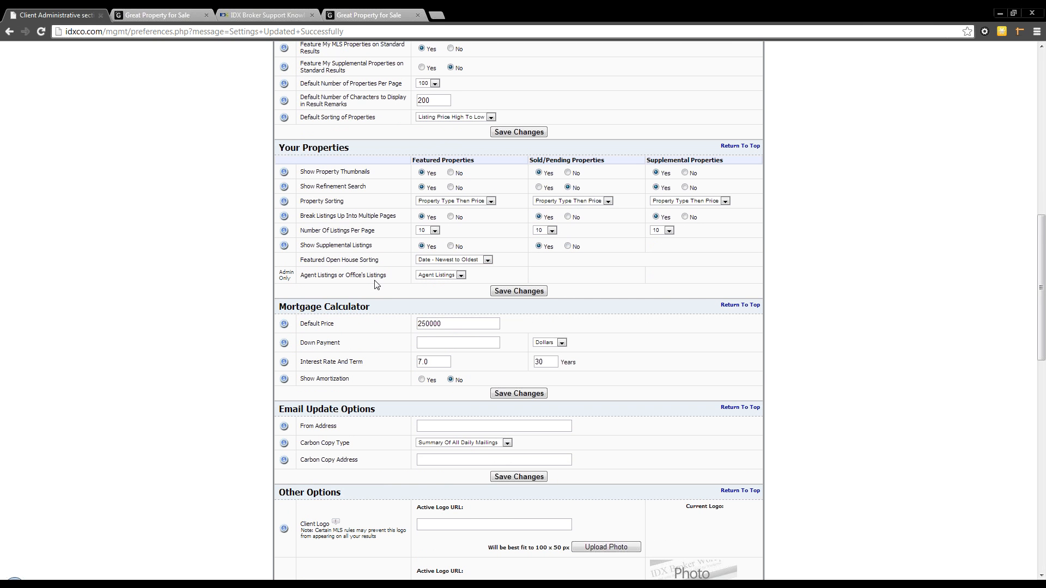
pyautogui.click(430, 231)
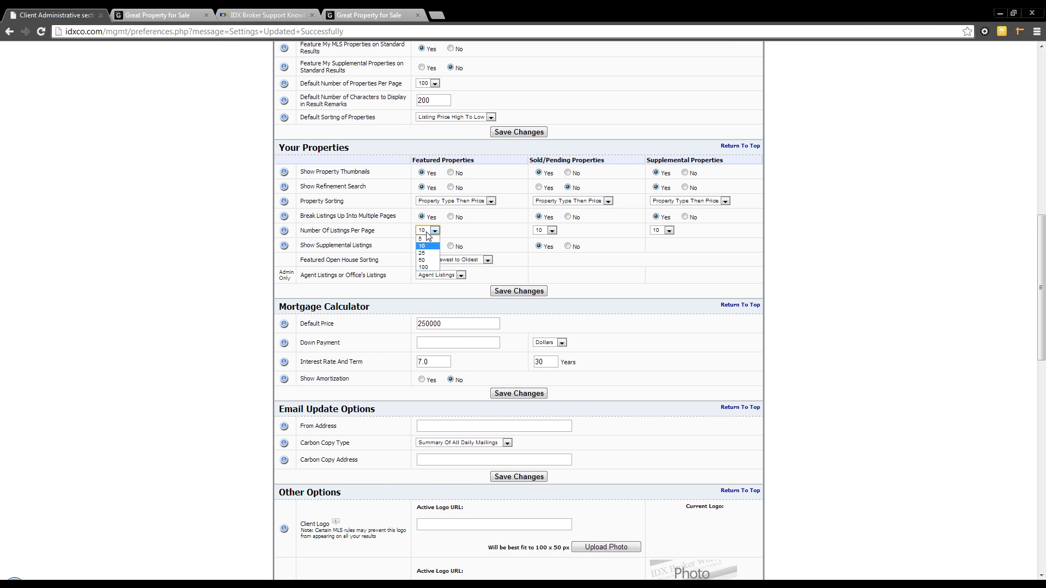
pyautogui.click(428, 267)
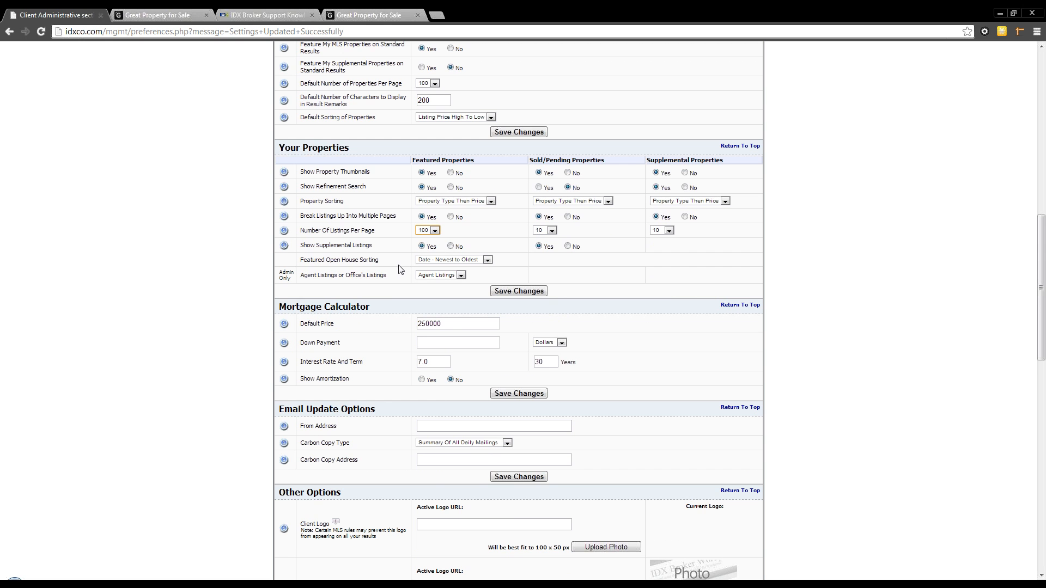
pyautogui.click(429, 230)
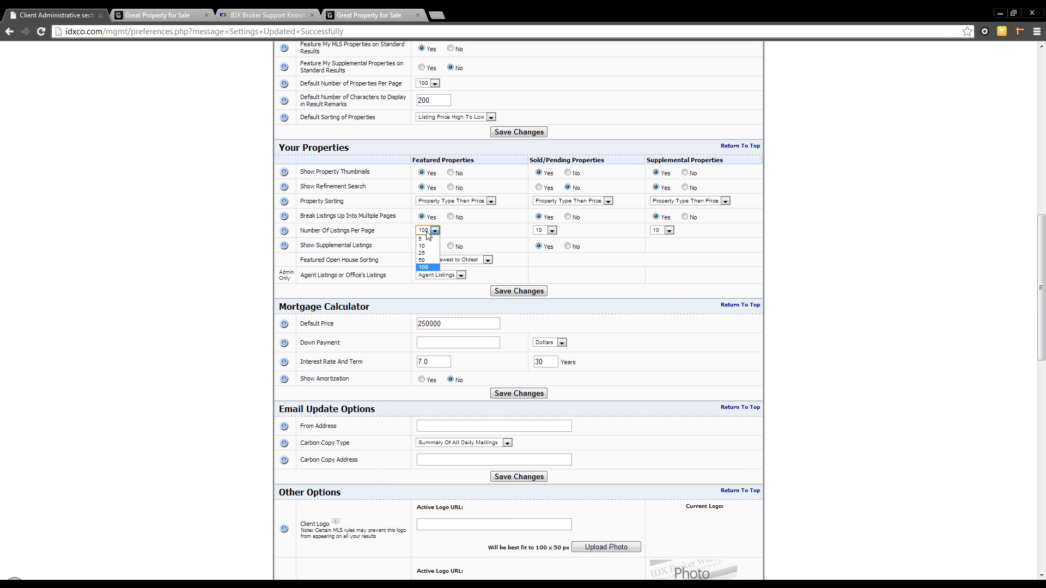
pyautogui.click(423, 267)
pyautogui.click(436, 231)
pyautogui.click(436, 269)
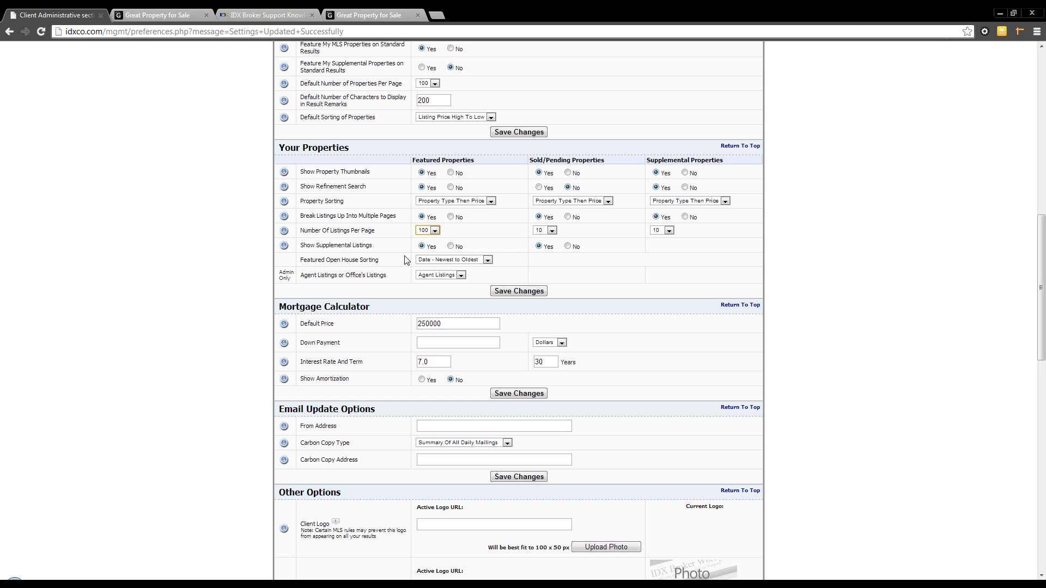
pyautogui.click(435, 231)
pyautogui.click(435, 231)
# Review the Featured Open House Sorting choices and the Mortgage Calculator's default price setting.
pyautogui.click(445, 262)
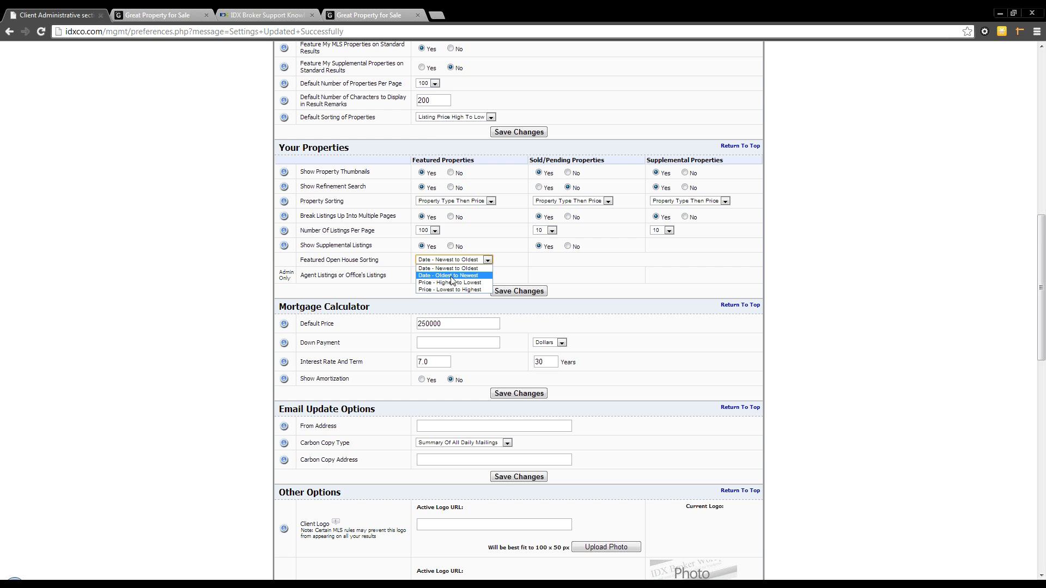
pyautogui.click(528, 274)
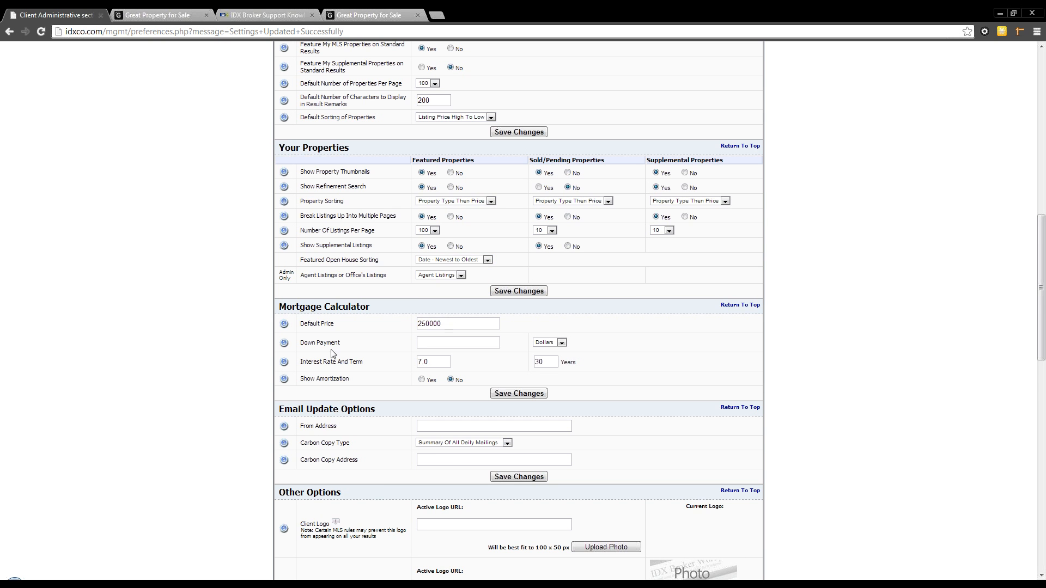
pyautogui.scroll(-2, 335, 352)
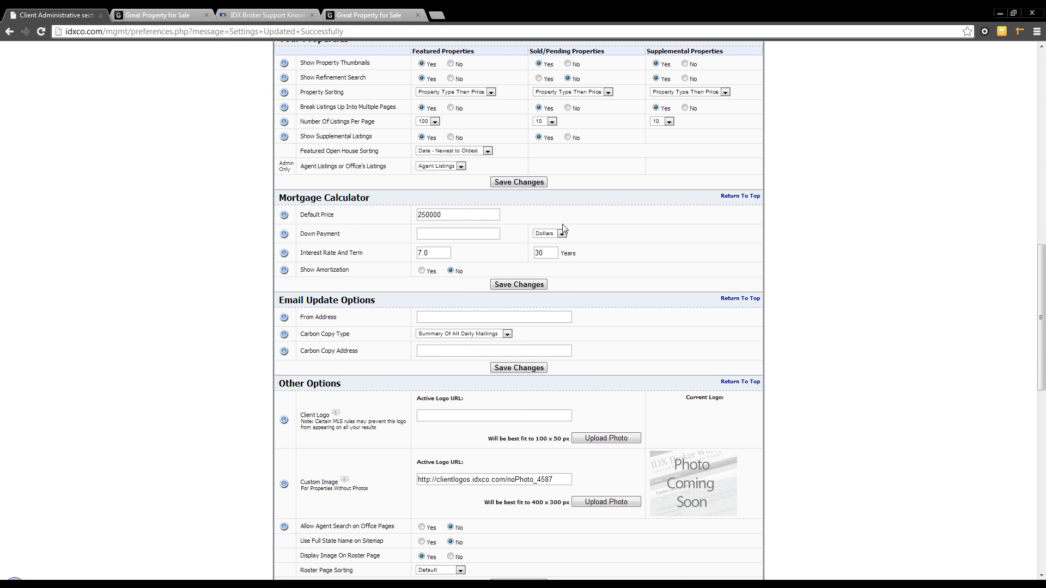
pyautogui.click(452, 217)
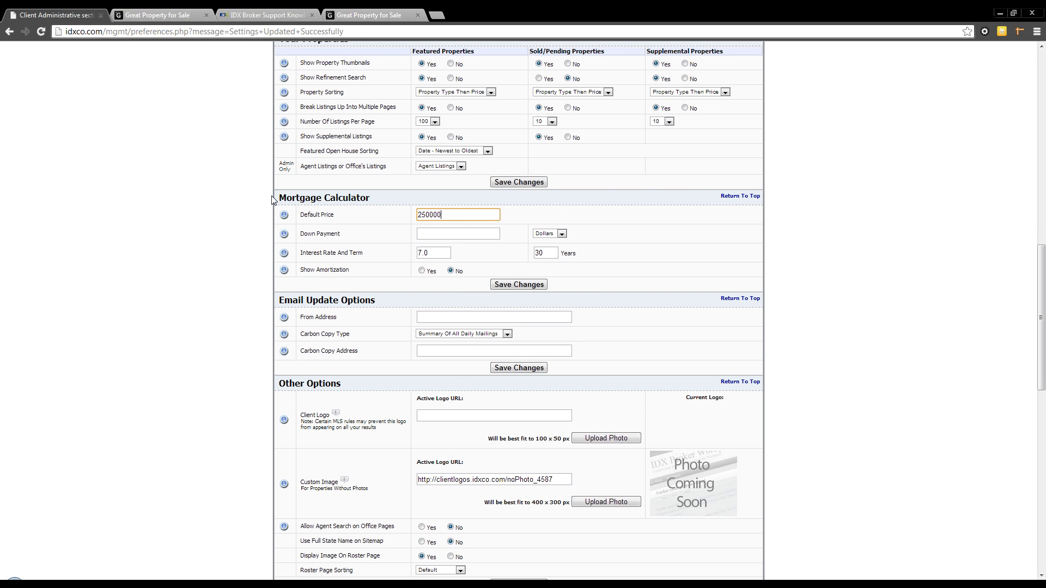
pyautogui.moveTo(276, 198); pyautogui.dragTo(291, 197)
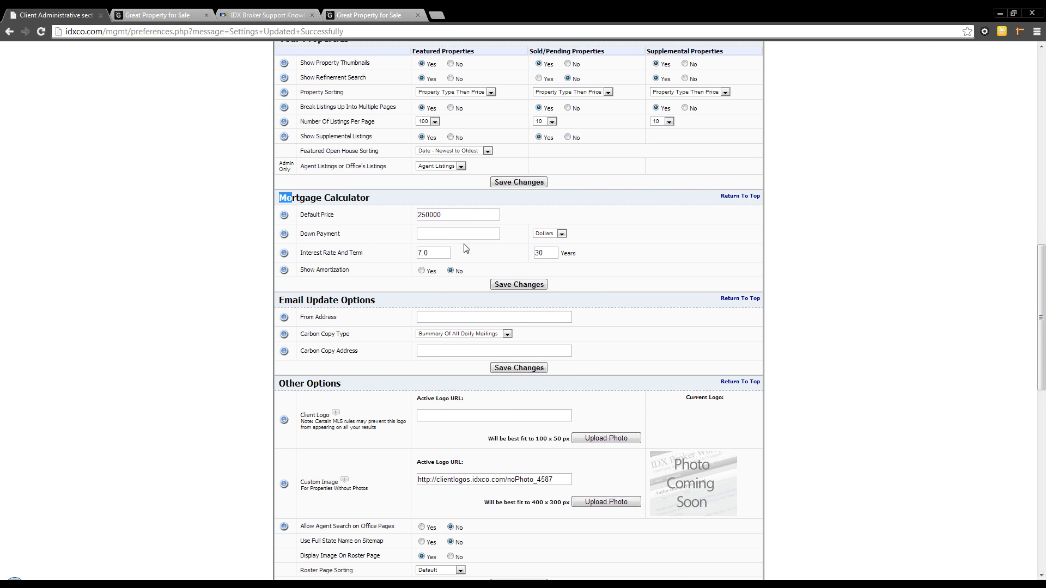
# Review the From Address, Carbon Copy Type and Carbon Copy Address settings in Email Update Options.
pyautogui.scroll(-1, 436, 295)
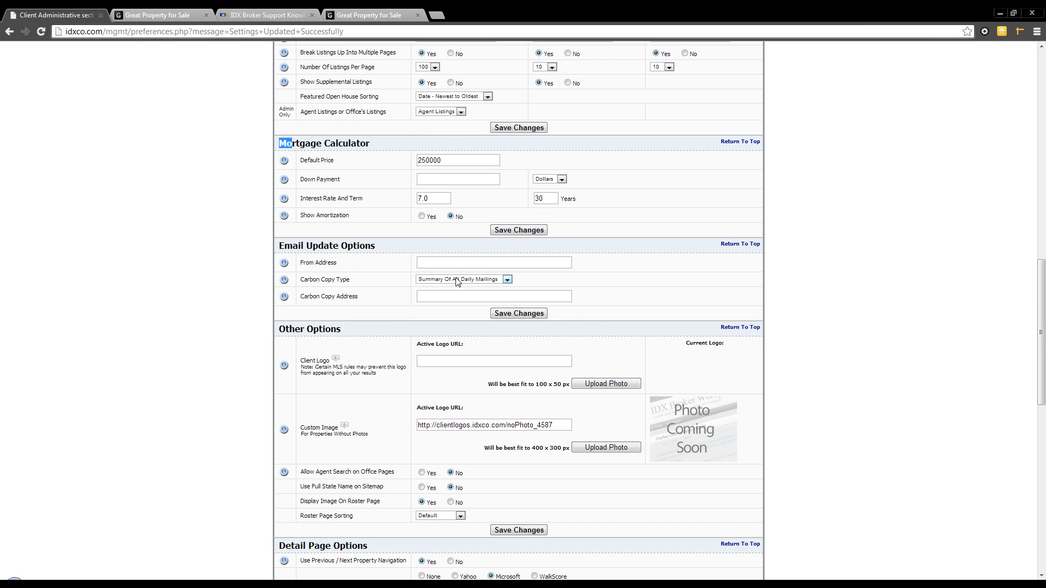
pyautogui.click(457, 279)
pyautogui.click(458, 280)
pyautogui.click(458, 265)
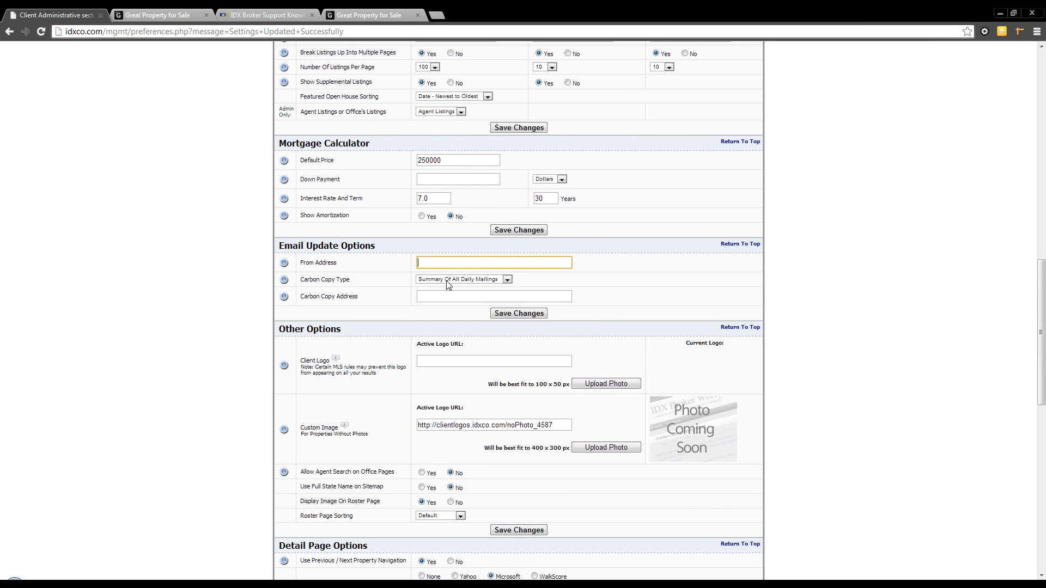
pyautogui.click(445, 297)
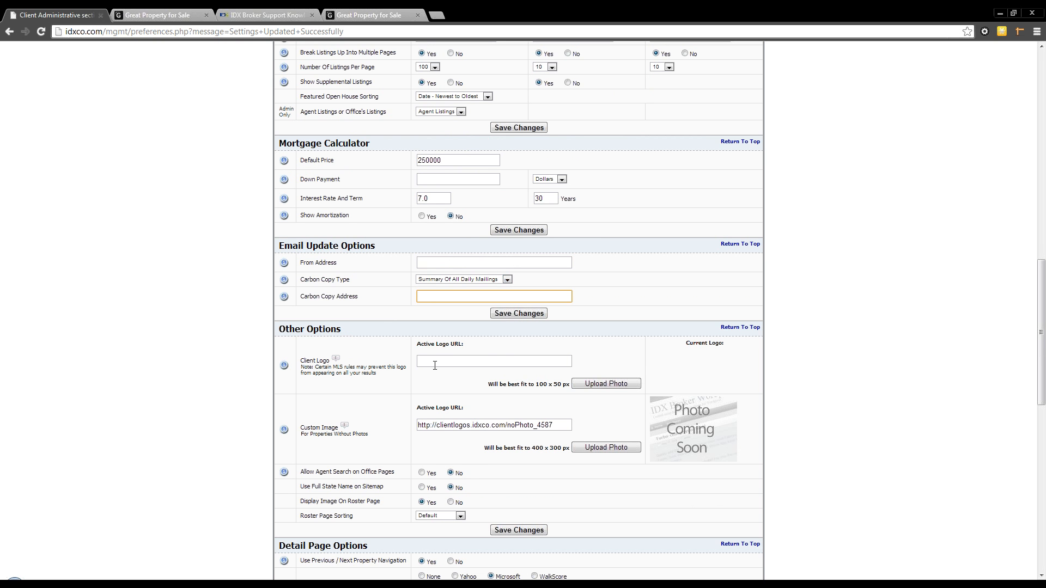
pyautogui.click(451, 280)
pyautogui.click(451, 281)
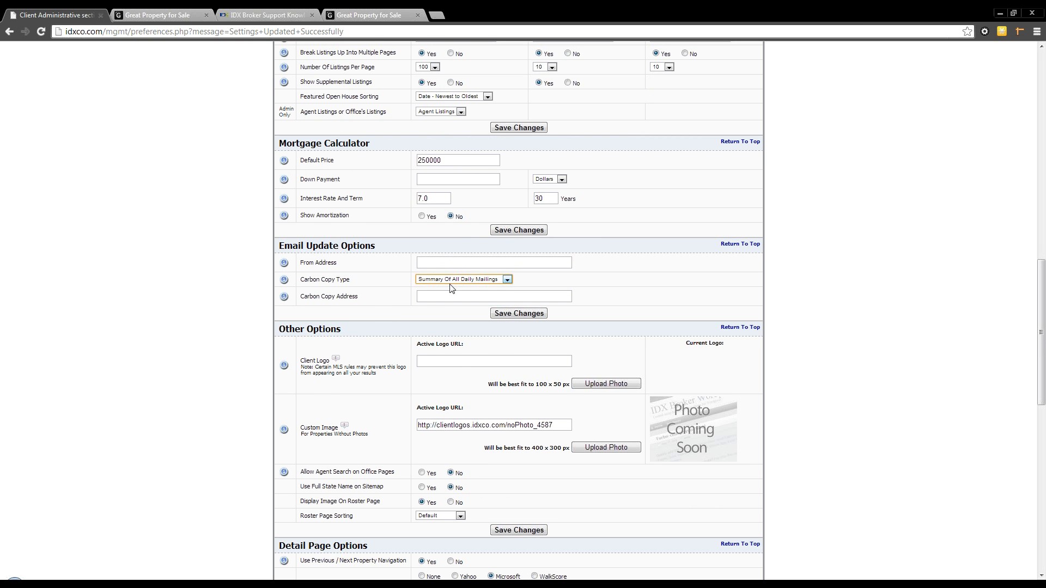
pyautogui.click(422, 350)
# Review the Client Logo, Custom Image URL and roster page settings in Other Options.
pyautogui.scroll(-1, 422, 351)
pyautogui.scroll(-1, 594, 330)
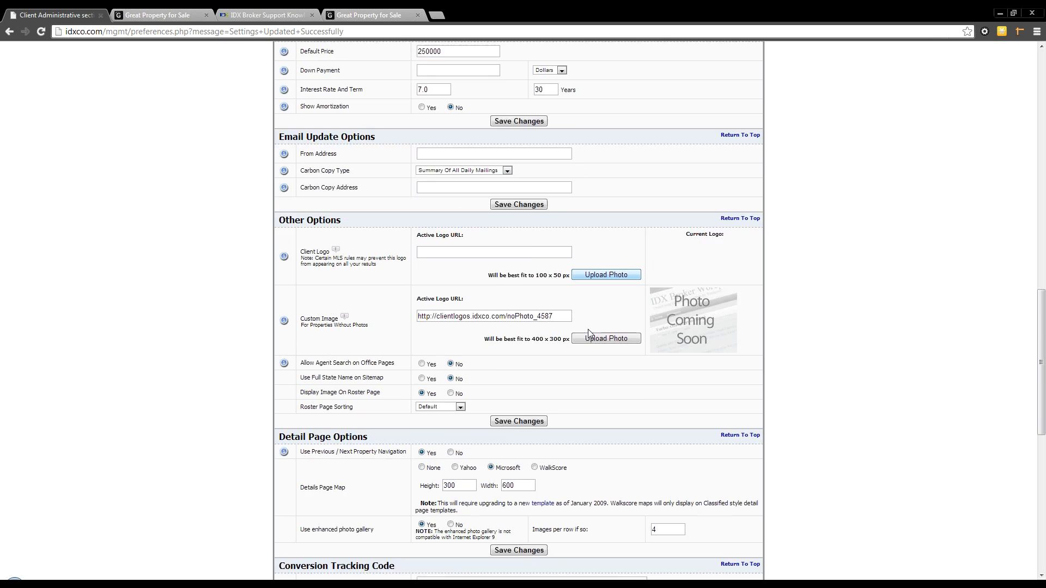
pyautogui.scroll(-1, 589, 333)
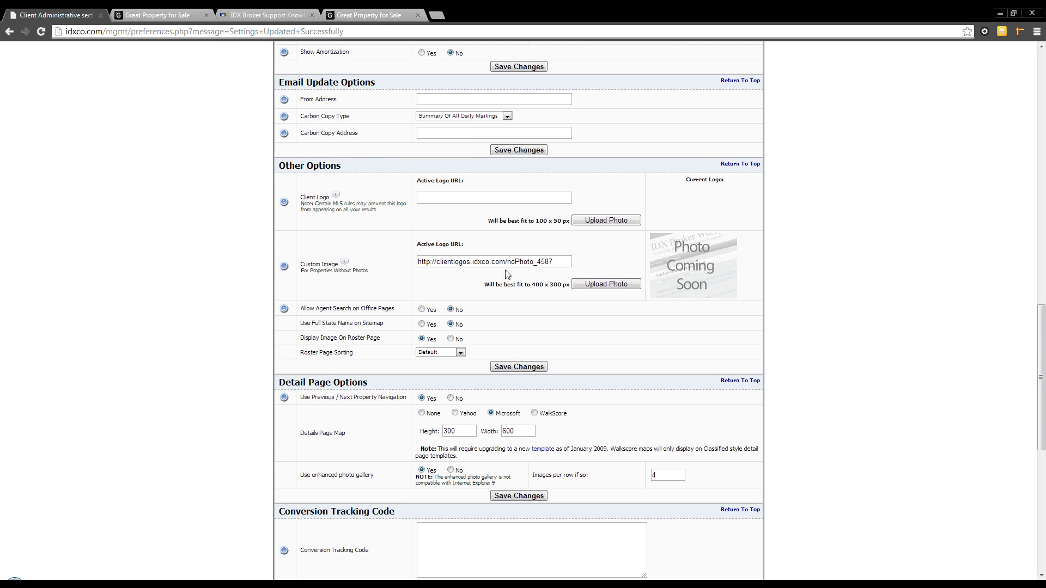
pyautogui.tripleClick(551, 262)
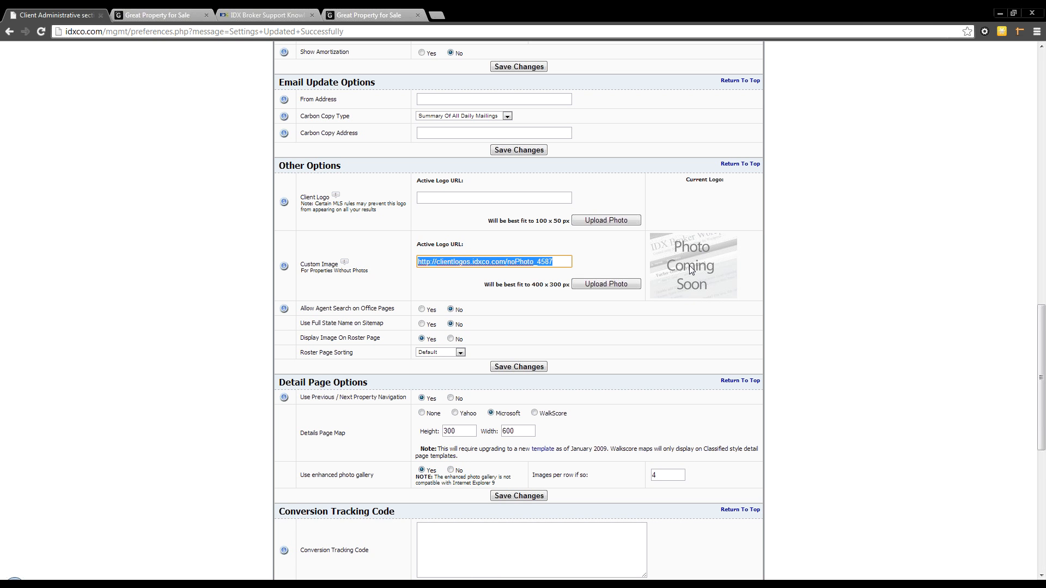
pyautogui.scroll(-1, 689, 266)
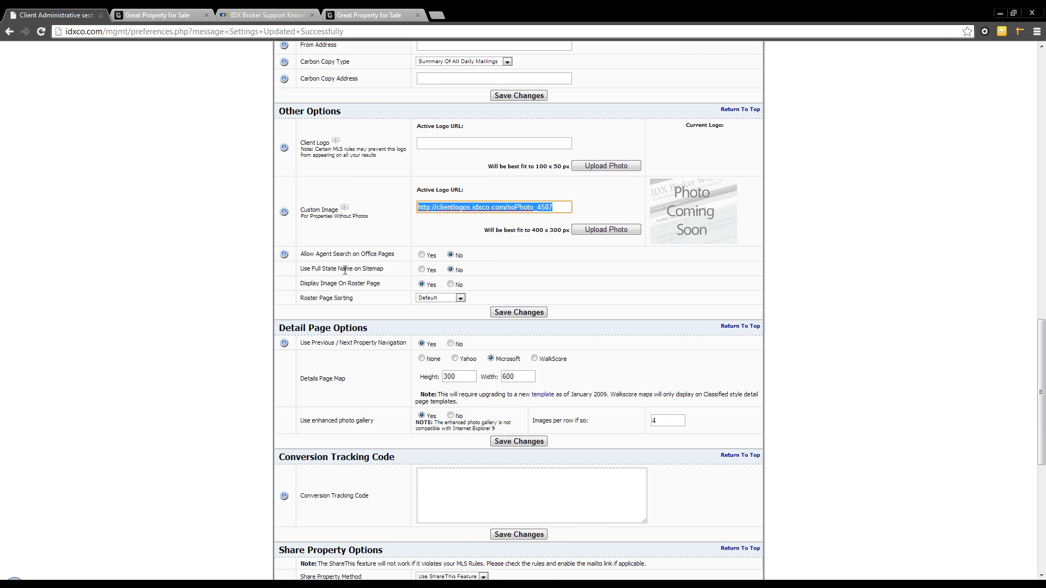
pyautogui.scroll(-1, 345, 271)
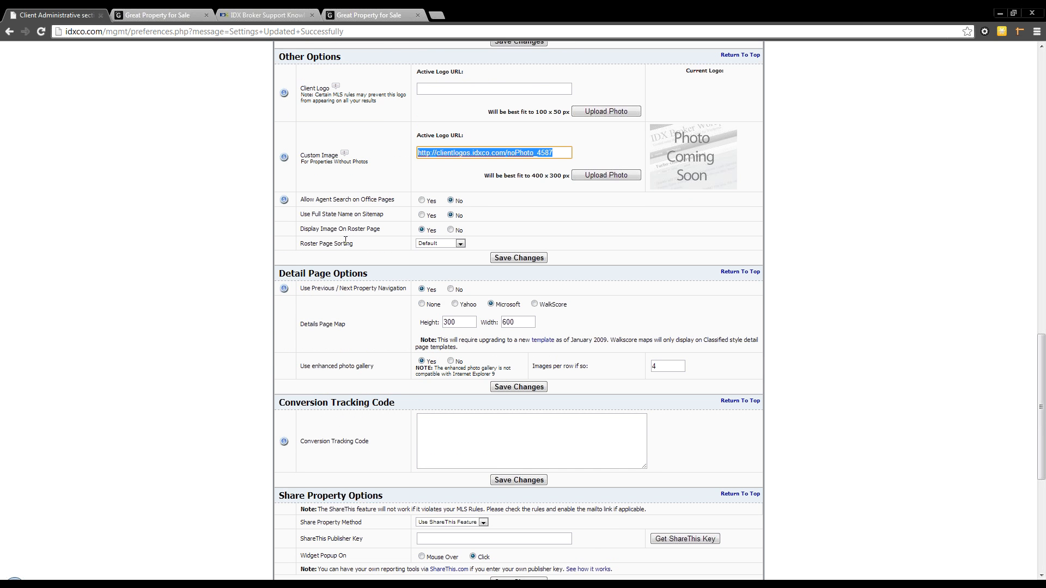
# Set the Details Page Map to WalkScore in Detail Page Options.
pyautogui.scroll(-1, 364, 262)
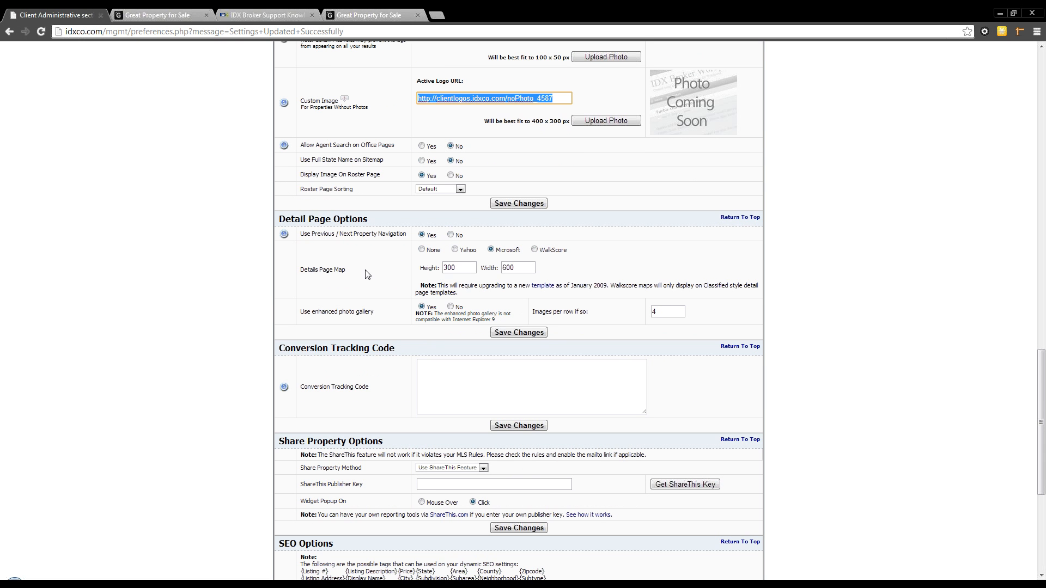
pyautogui.click(536, 250)
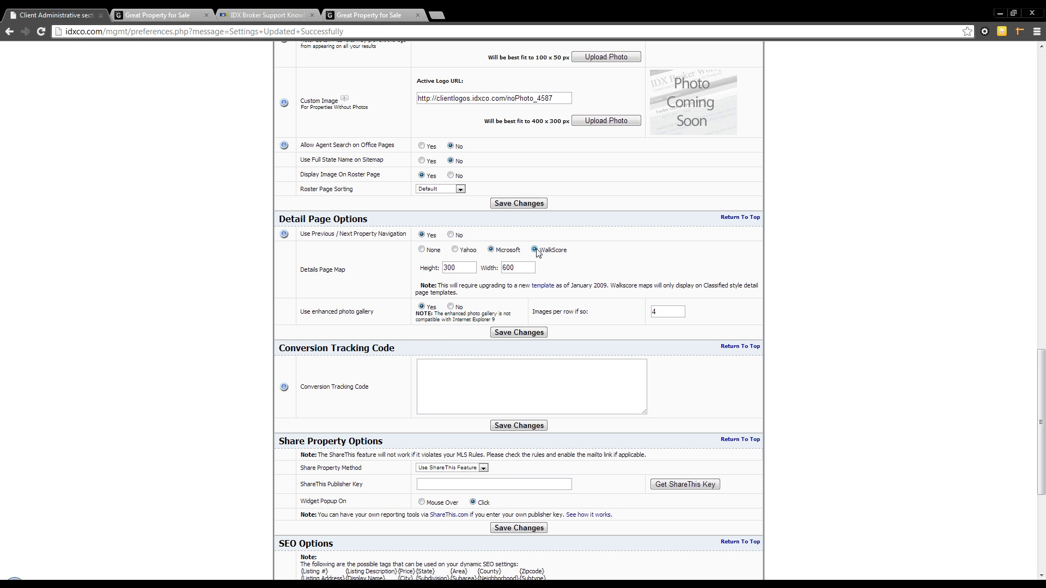
pyautogui.click(491, 250)
pyautogui.click(492, 250)
# Check the enhanced photo gallery's images-per-row setting and return to the Other Options section.
pyautogui.scroll(-1, 520, 267)
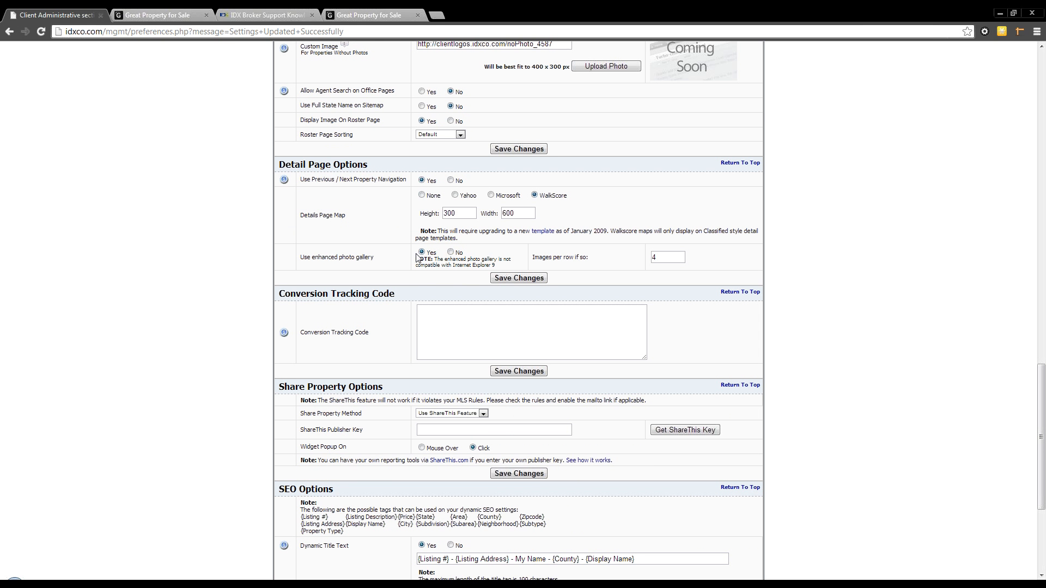
pyautogui.doubleClick(660, 262)
pyautogui.click(843, 170)
pyautogui.scroll(2, 844, 173)
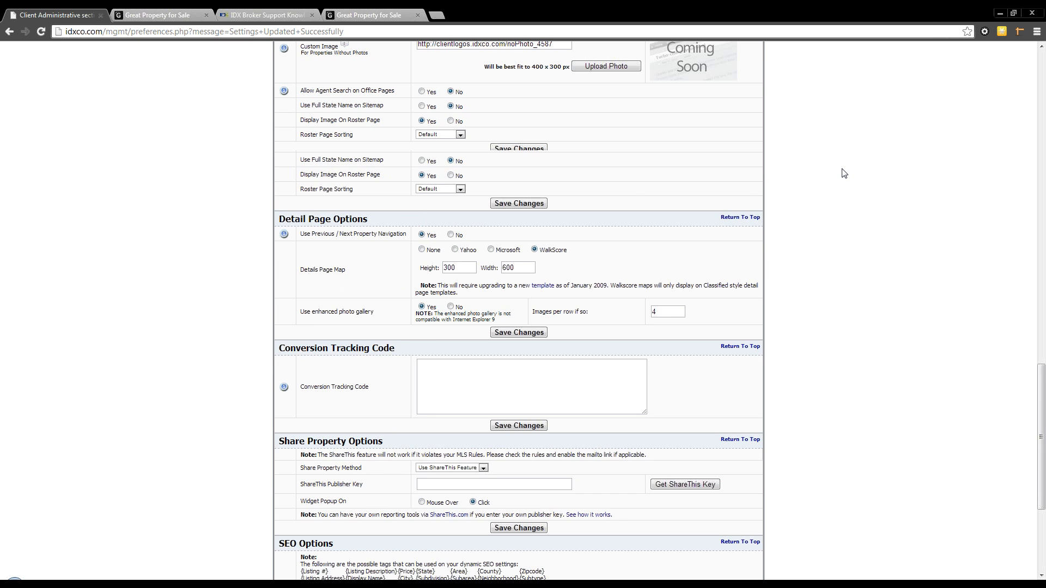
pyautogui.scroll(2, 844, 173)
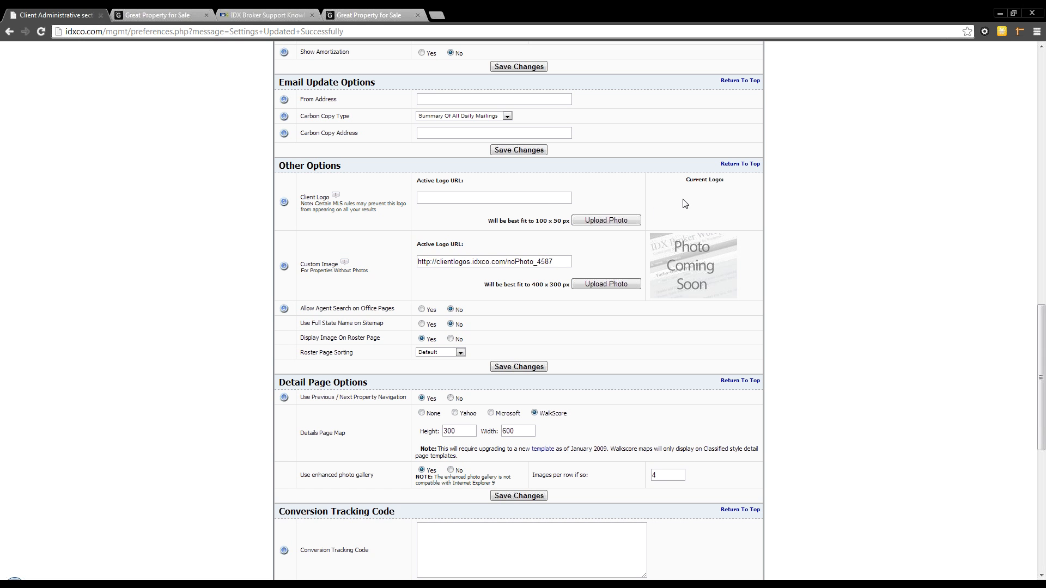
# Review the Client Logo and Custom Image URL fields and their best-fit upload sizes in Other Options.
pyautogui.click(537, 196)
pyautogui.moveTo(536, 221); pyautogui.dragTo(562, 221)
pyautogui.moveTo(532, 285); pyautogui.dragTo(558, 297)
pyautogui.click(564, 285)
pyautogui.moveTo(564, 285); pyautogui.dragTo(532, 288)
pyautogui.click(773, 186)
# Look back over the Global Preferences from Search Options through Other Options, ending at Detail Page Options.
pyautogui.scroll(2, 773, 186)
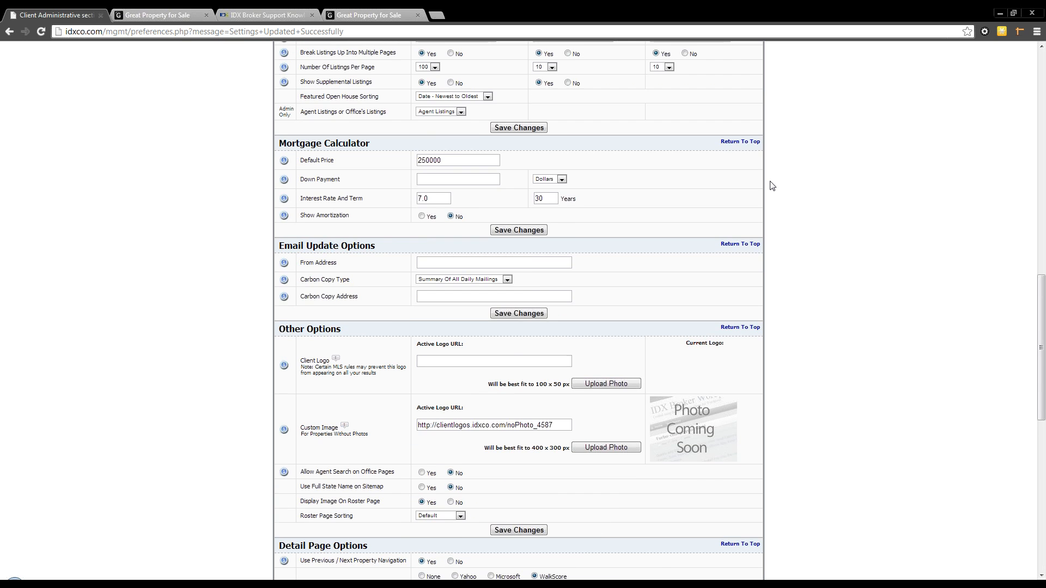
pyautogui.scroll(7, 772, 186)
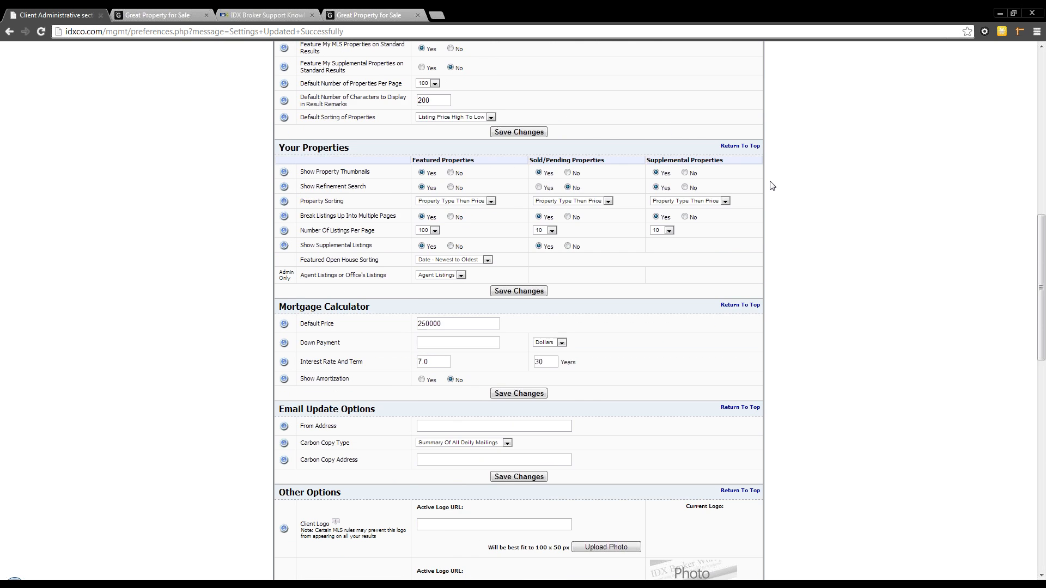
pyautogui.scroll(5, 773, 186)
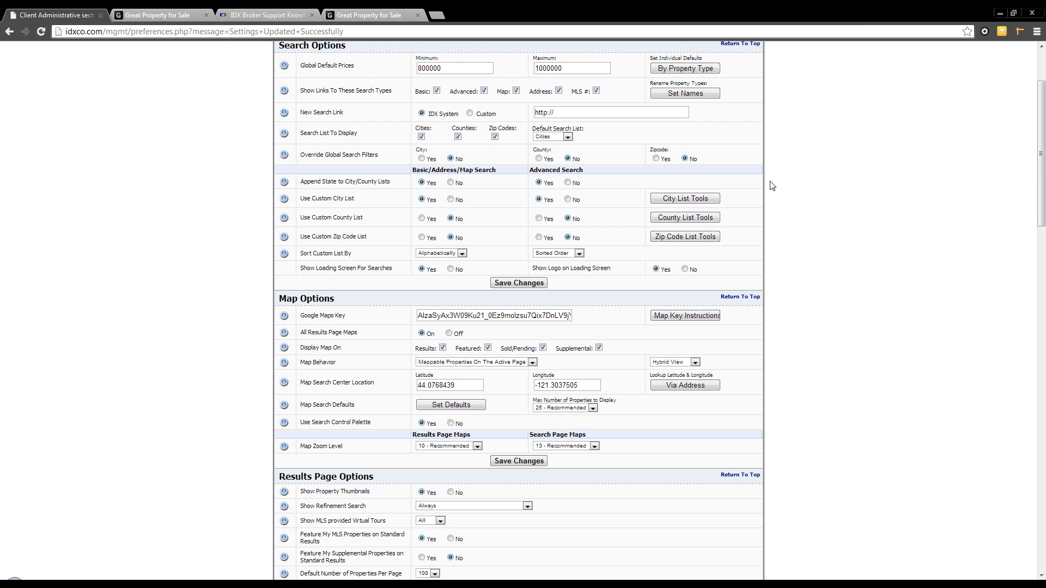
pyautogui.scroll(-2, 773, 186)
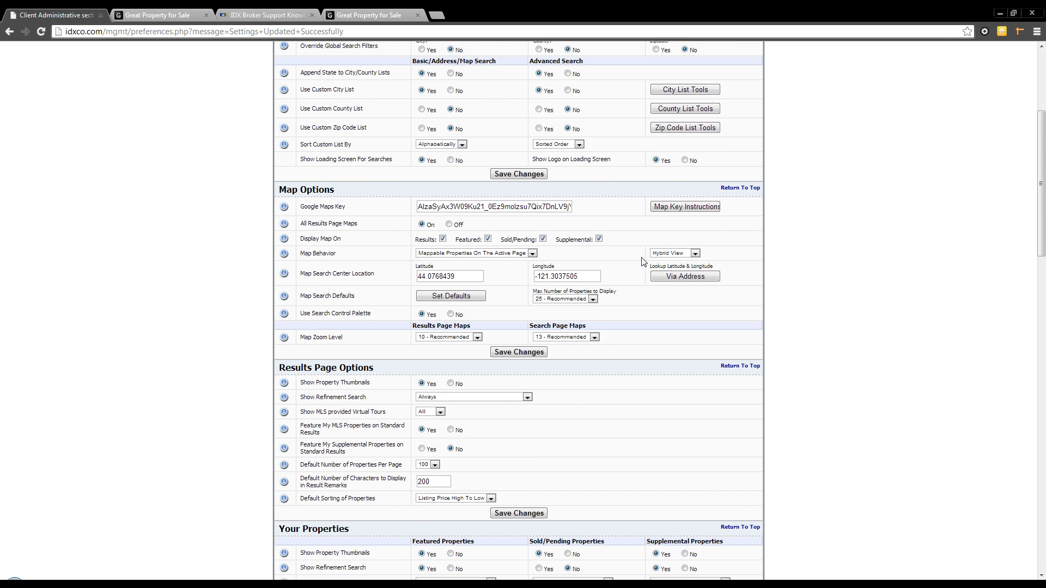
pyautogui.scroll(-8, 651, 292)
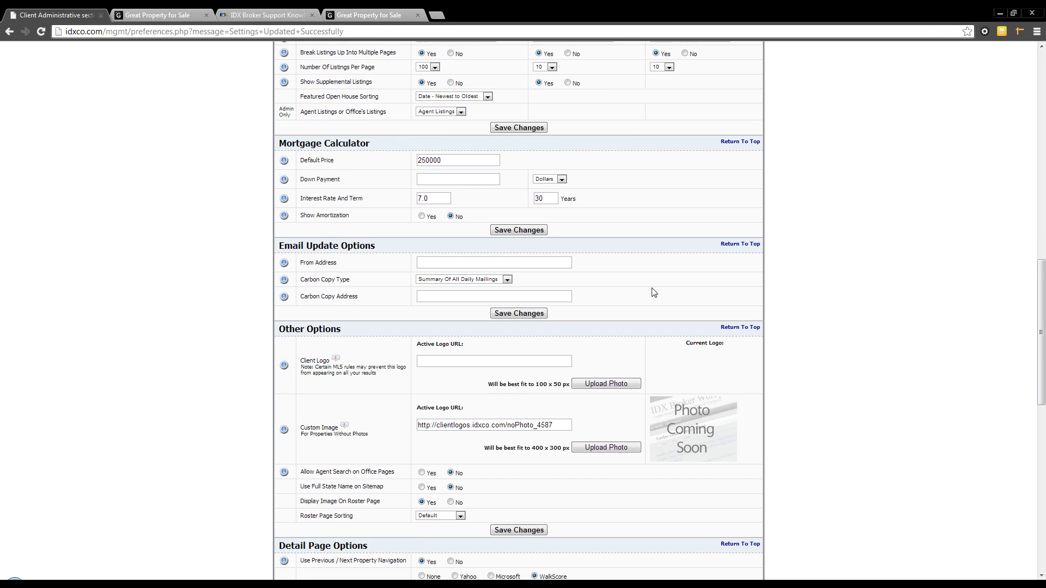
pyautogui.scroll(-2, 699, 320)
pyautogui.moveTo(562, 384); pyautogui.dragTo(540, 384)
pyautogui.click(529, 365)
pyautogui.scroll(-2, 583, 273)
pyautogui.scroll(-6, 583, 272)
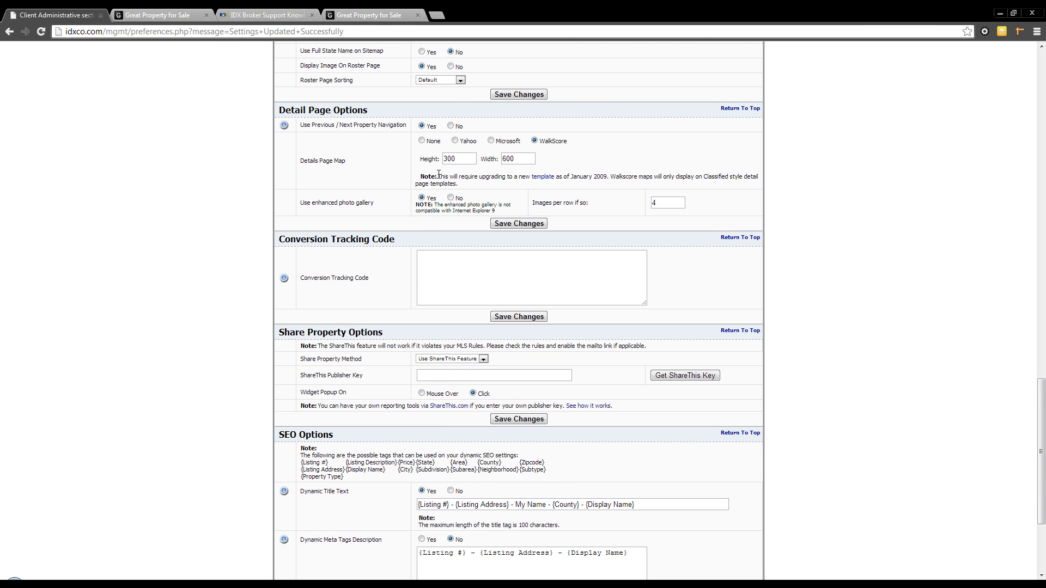
# Review the Conversion Tracking Code field and the Share Property Method and ShareThis Publisher Key settings.
pyautogui.click(429, 282)
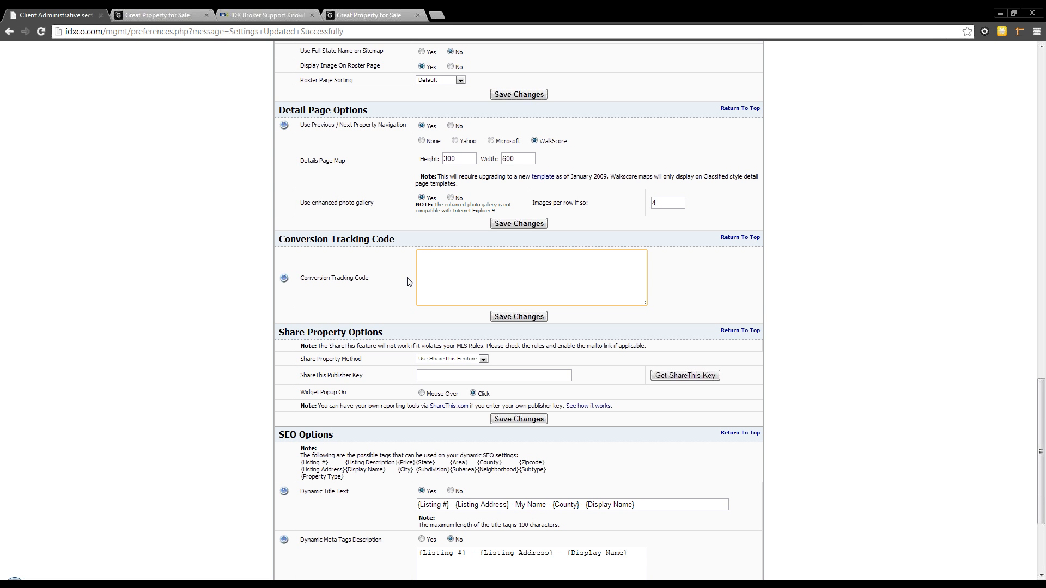
pyautogui.click(457, 360)
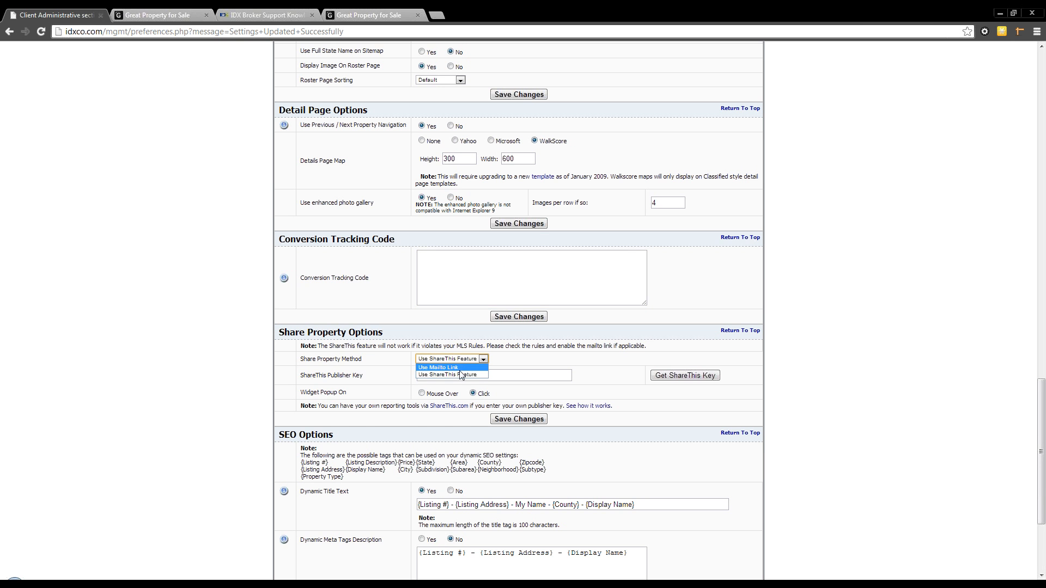
pyautogui.click(460, 374)
pyautogui.click(460, 374)
pyautogui.scroll(-1, 460, 374)
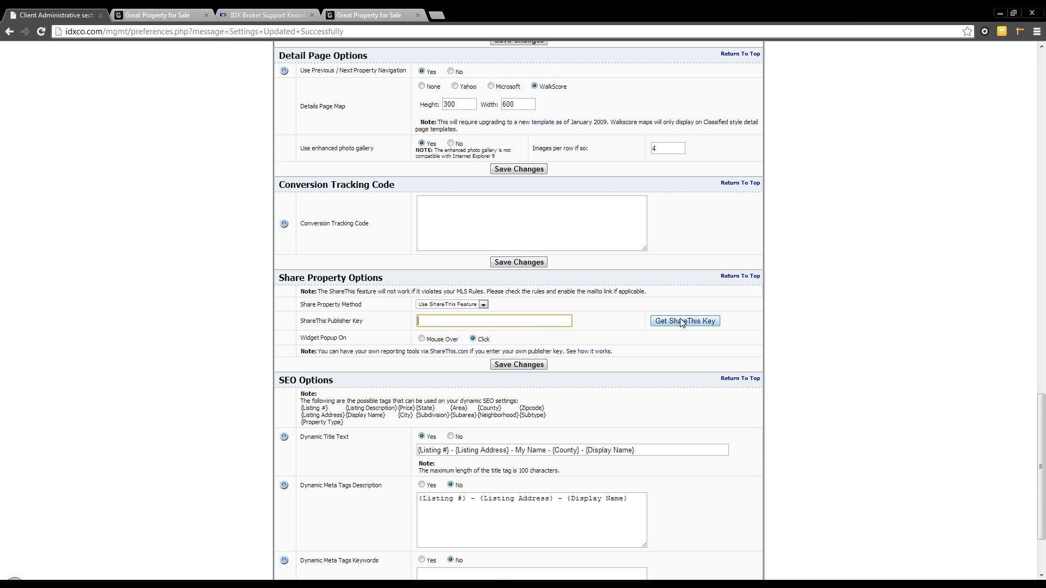
pyautogui.click(637, 344)
# Open the Winston, Oregon listing's details page from the search results and expand its HTML head in the element inspector.
pyautogui.scroll(-2, 620, 322)
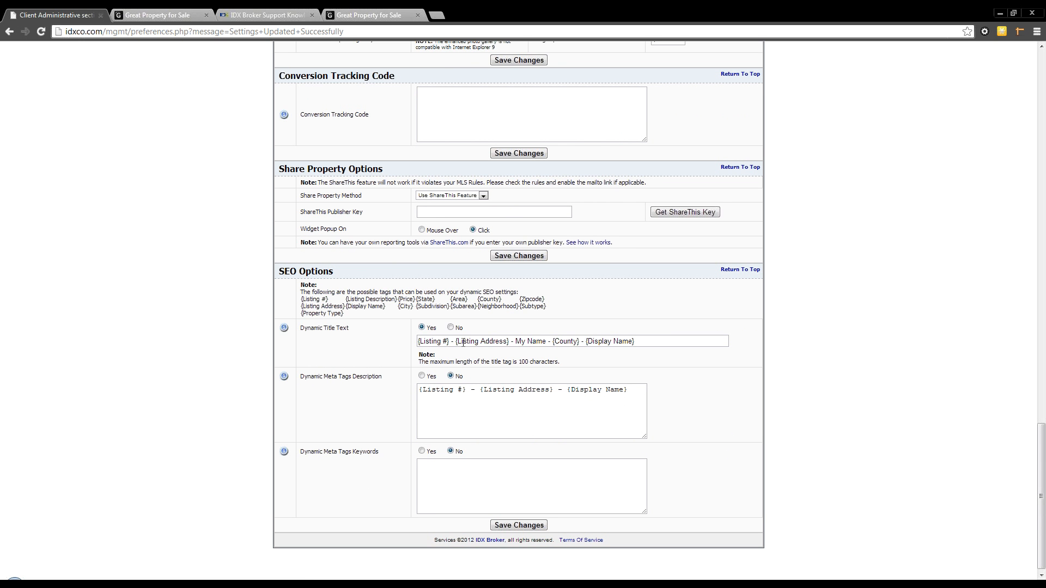
pyautogui.click(156, 15)
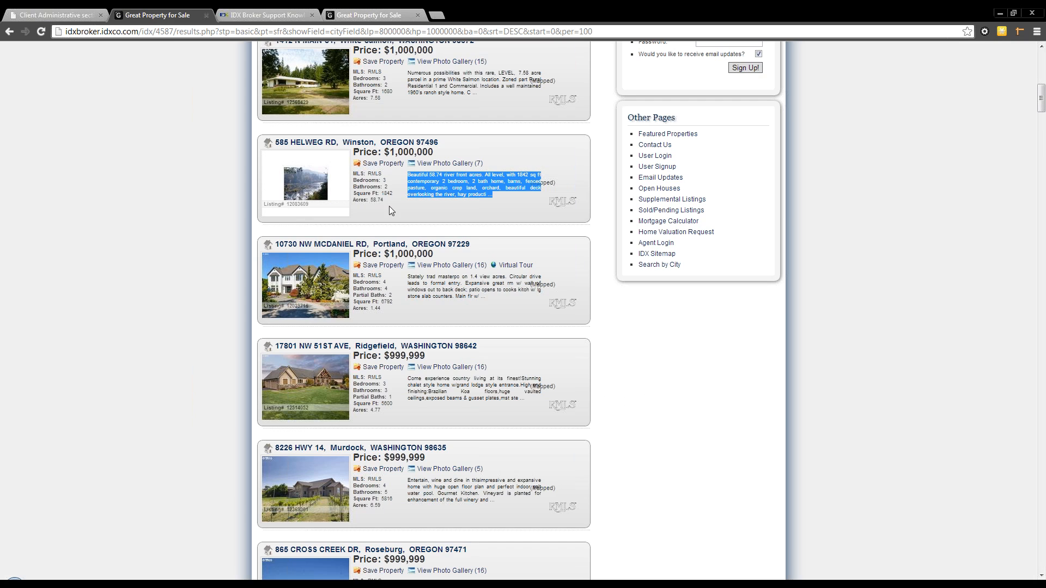
pyautogui.click(358, 144)
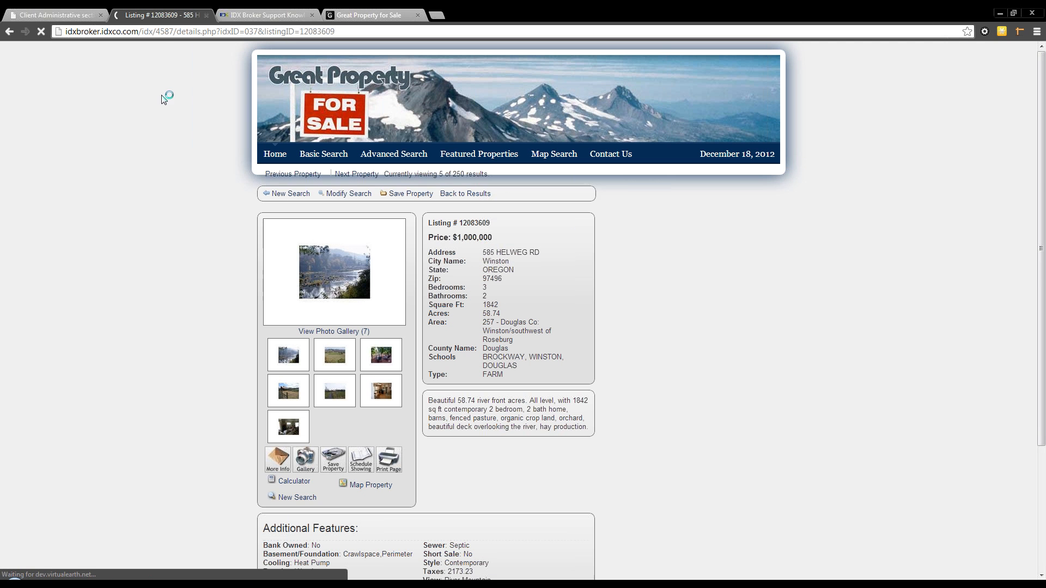
pyautogui.rightClick(168, 122)
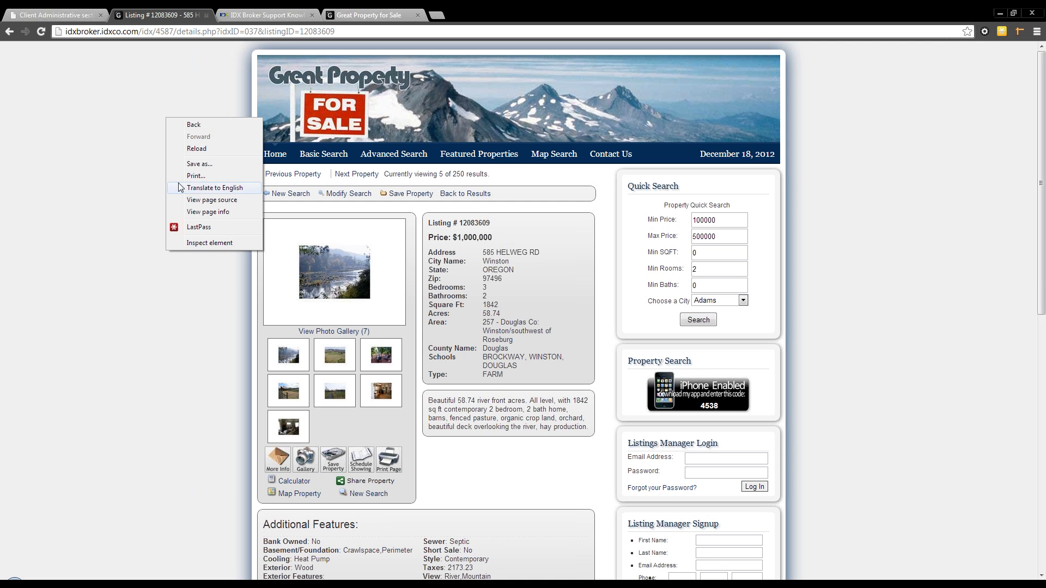
pyautogui.click(194, 241)
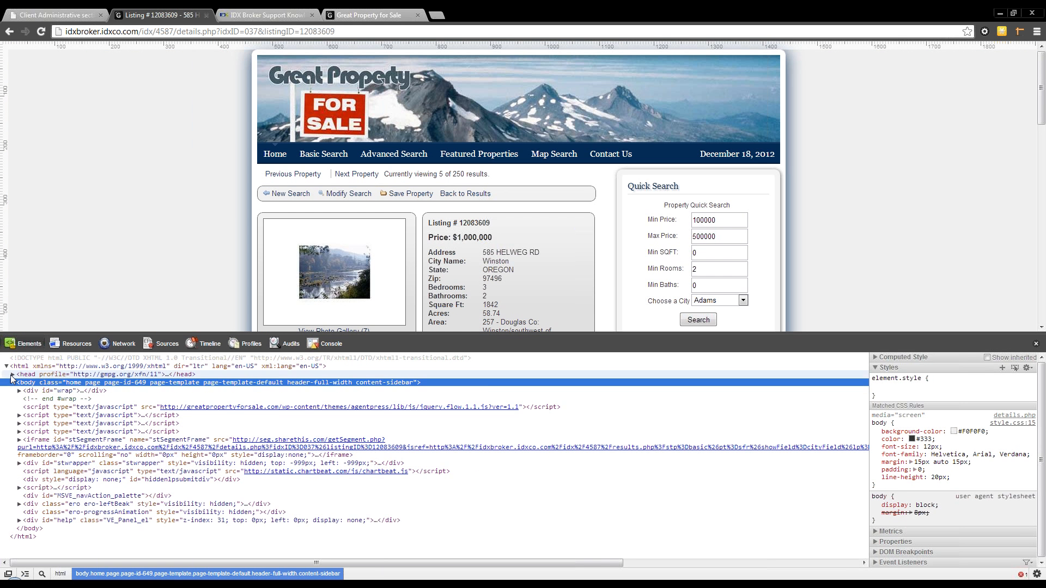
pyautogui.click(13, 375)
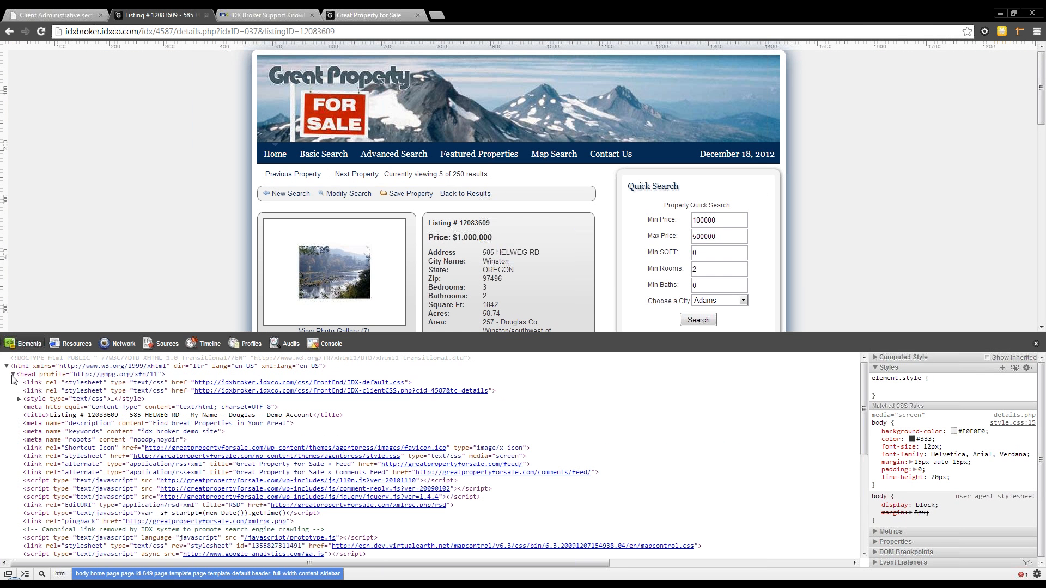
# Examine the listing page's title and meta description tags and compare them with the SEO Options templates.
pyautogui.click(53, 408)
pyautogui.click(45, 416)
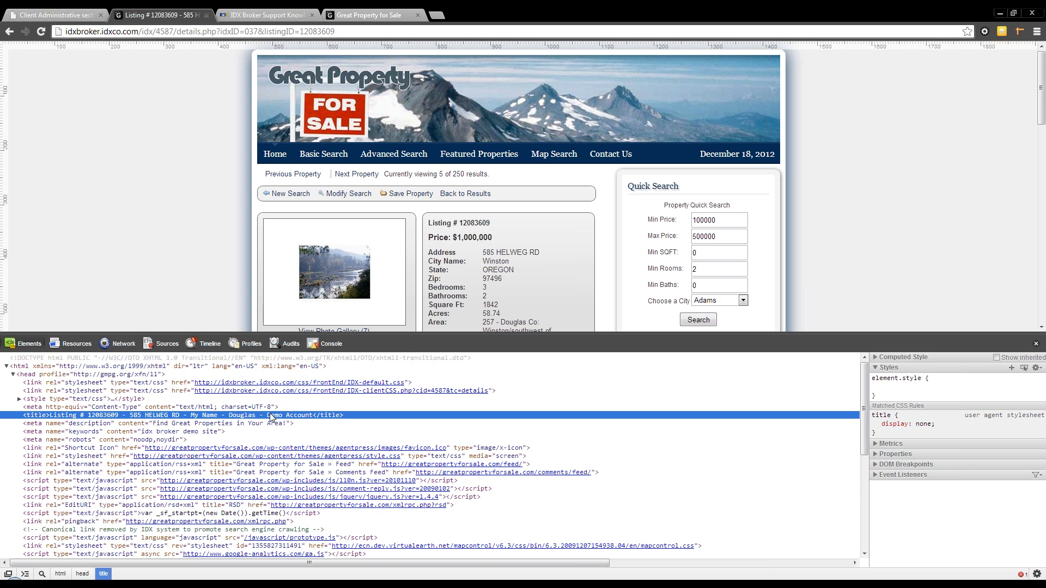
pyautogui.doubleClick(73, 423)
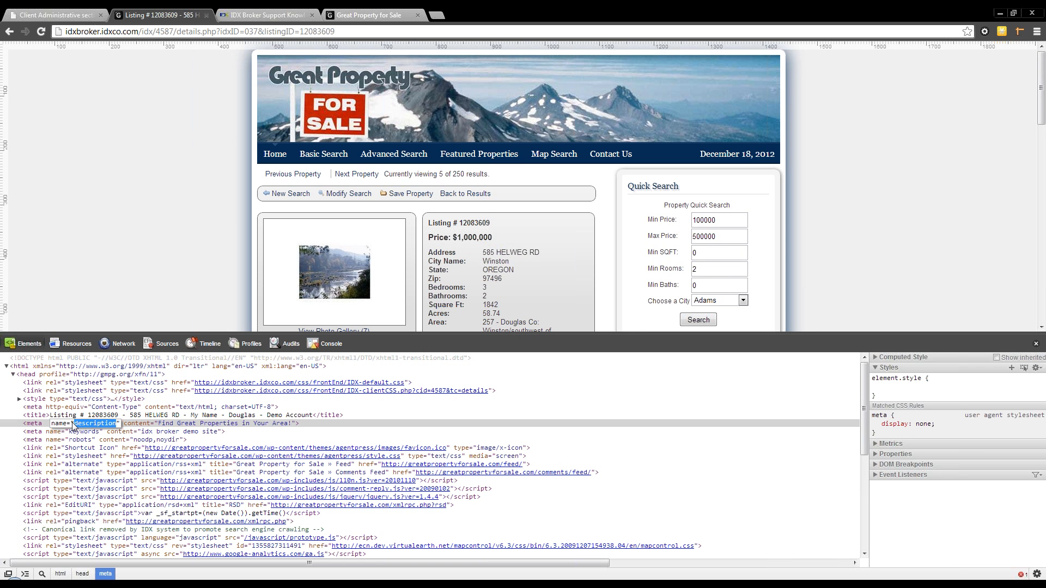
pyautogui.click(33, 424)
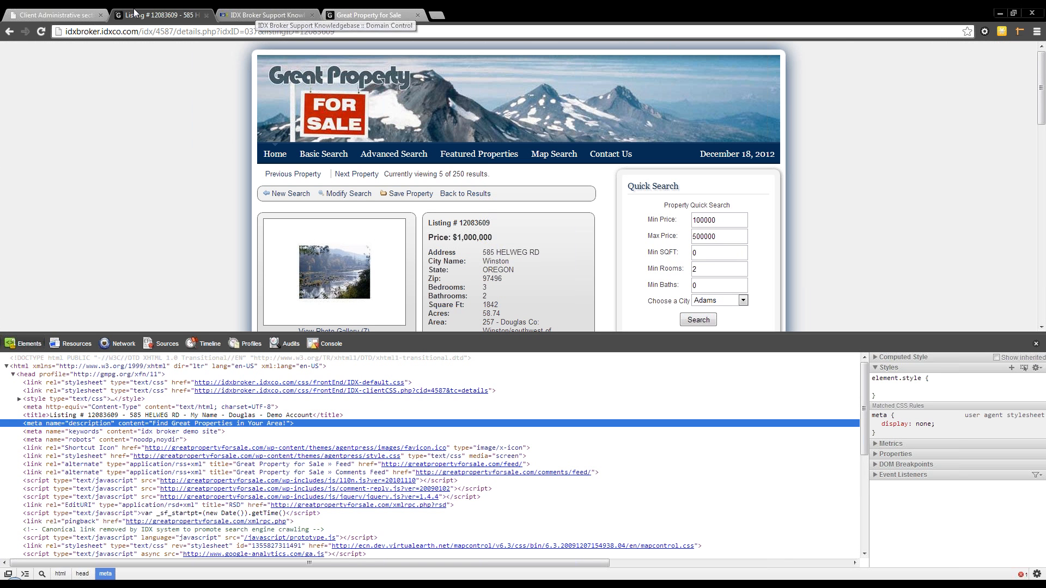
pyautogui.click(50, 15)
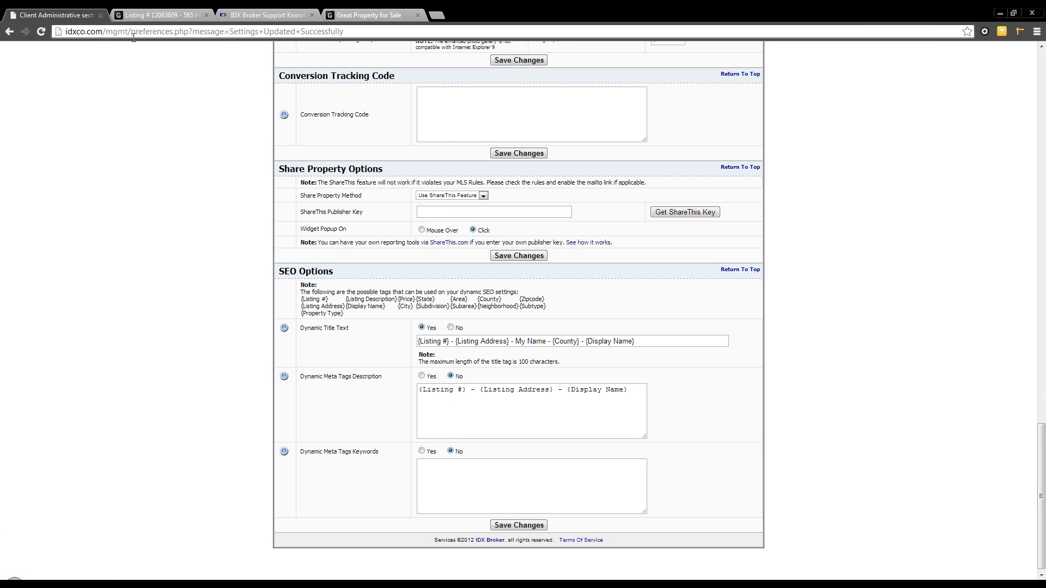
pyautogui.click(139, 16)
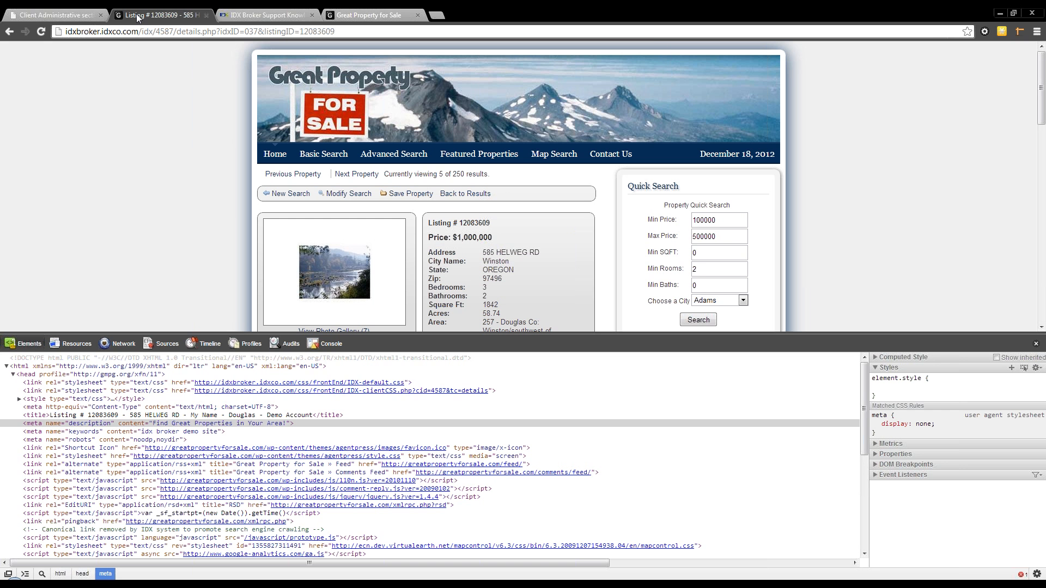
pyautogui.click(168, 424)
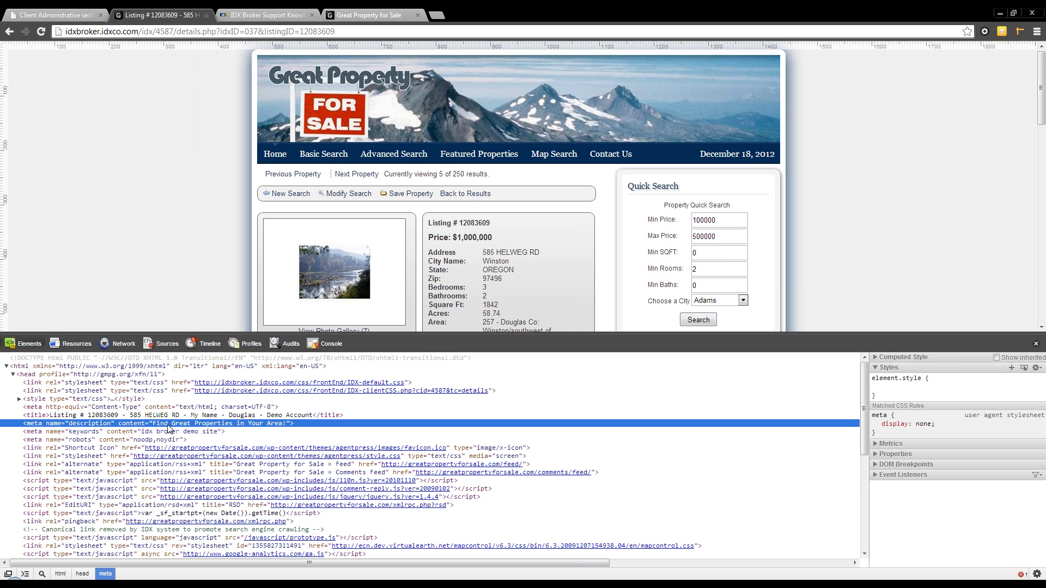
# Set Dynamic Meta Tags Description to Yes in SEO Options and save the preferences.
pyautogui.click(66, 12)
pyautogui.click(421, 376)
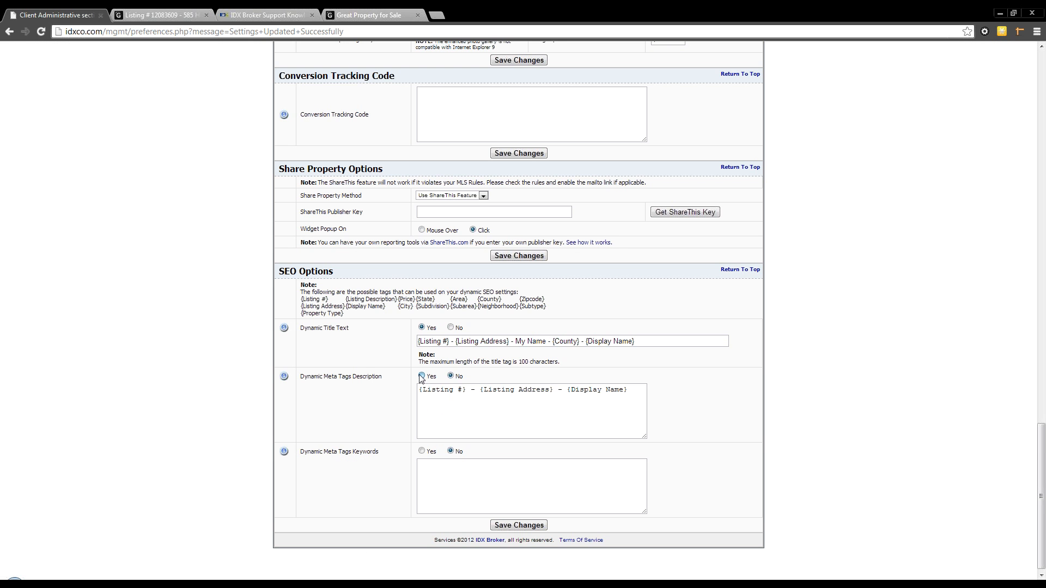
pyautogui.click(502, 526)
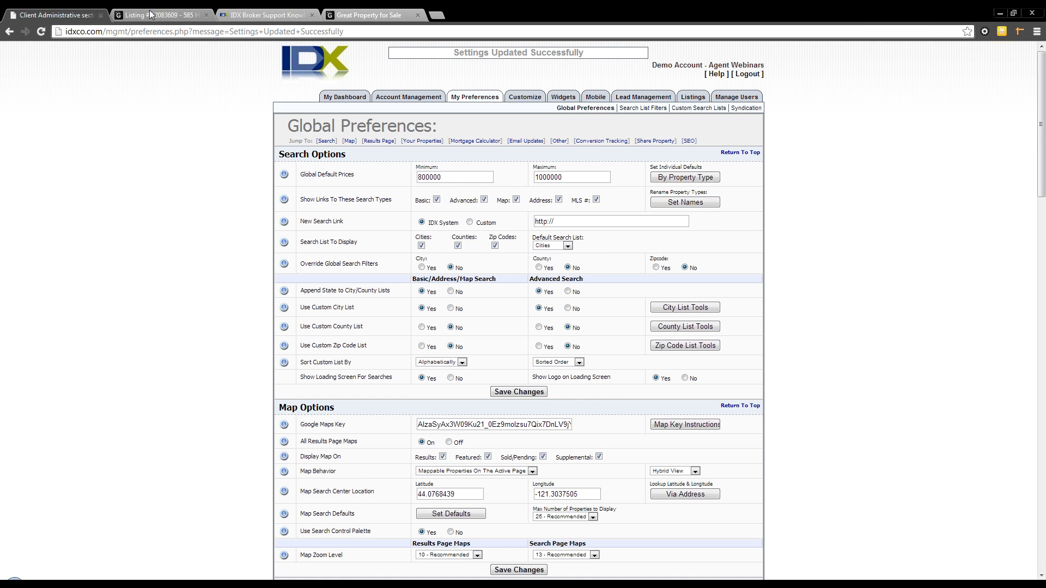
# Reload the listing details page and check its meta description tag in the inspected HTML.
pyautogui.click(158, 15)
pyautogui.click(41, 31)
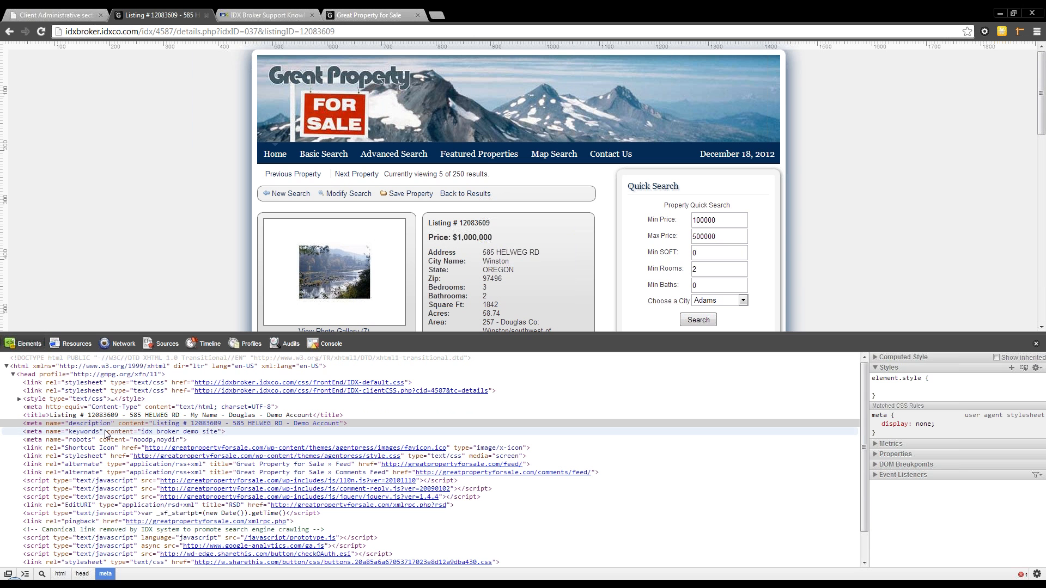
pyautogui.click(112, 425)
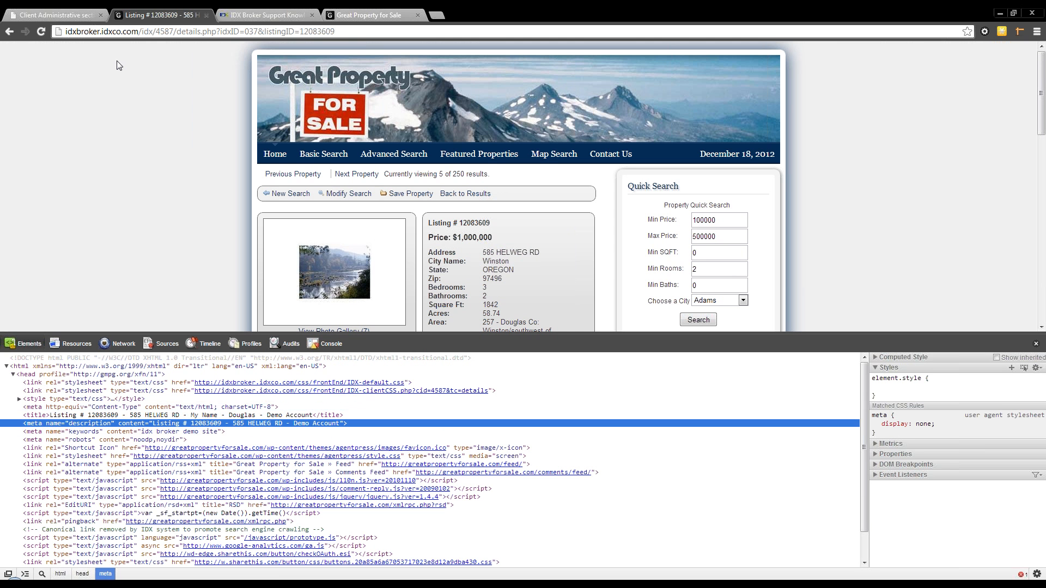
# Copy the {Listing Description} tag from the list of possible tags in SEO Options.
pyautogui.click(80, 16)
pyautogui.scroll(-20, 444, 463)
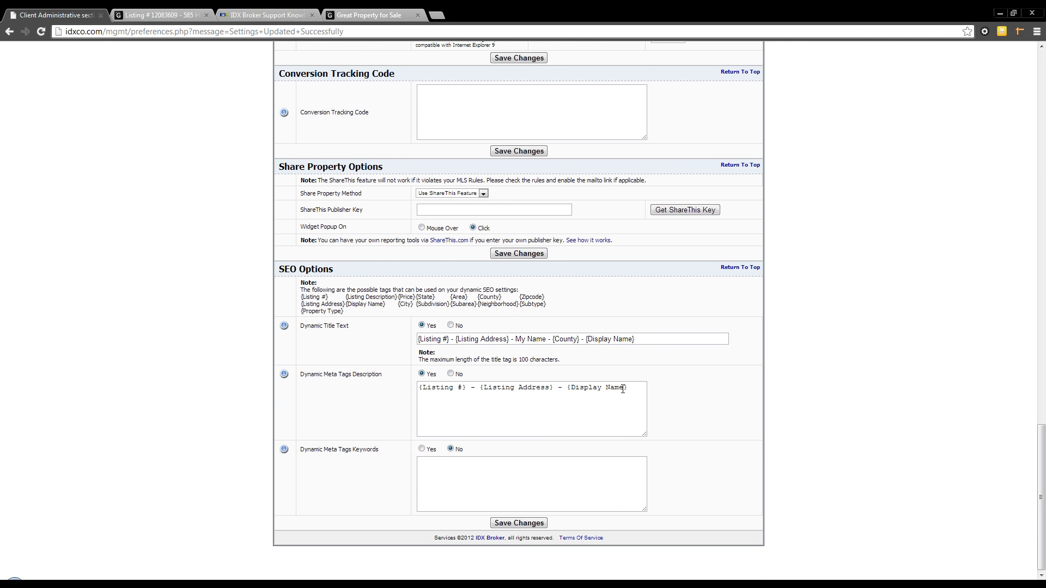
pyautogui.click(630, 388)
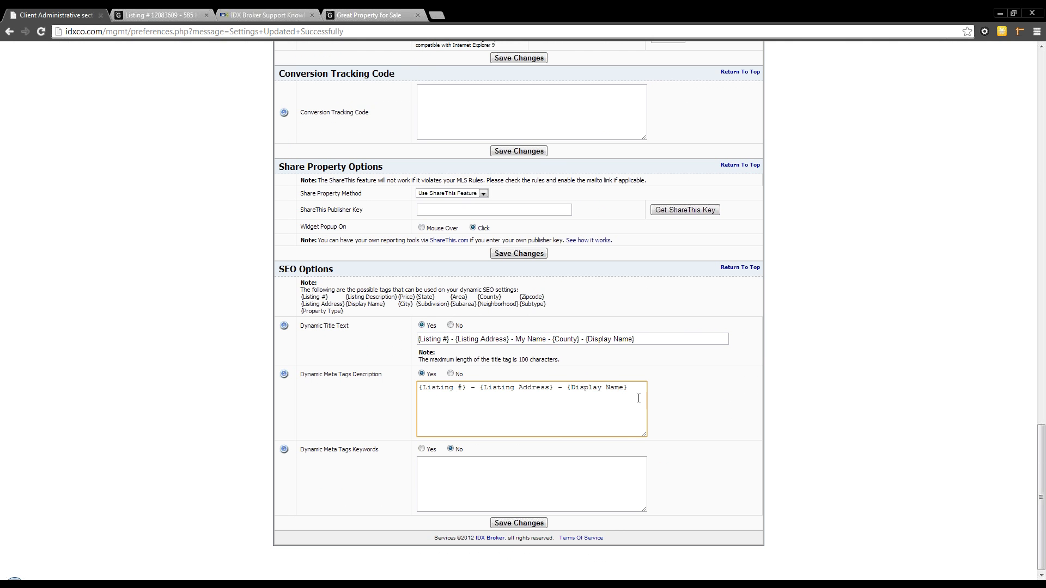
pyautogui.moveTo(630, 388); pyautogui.dragTo(397, 297)
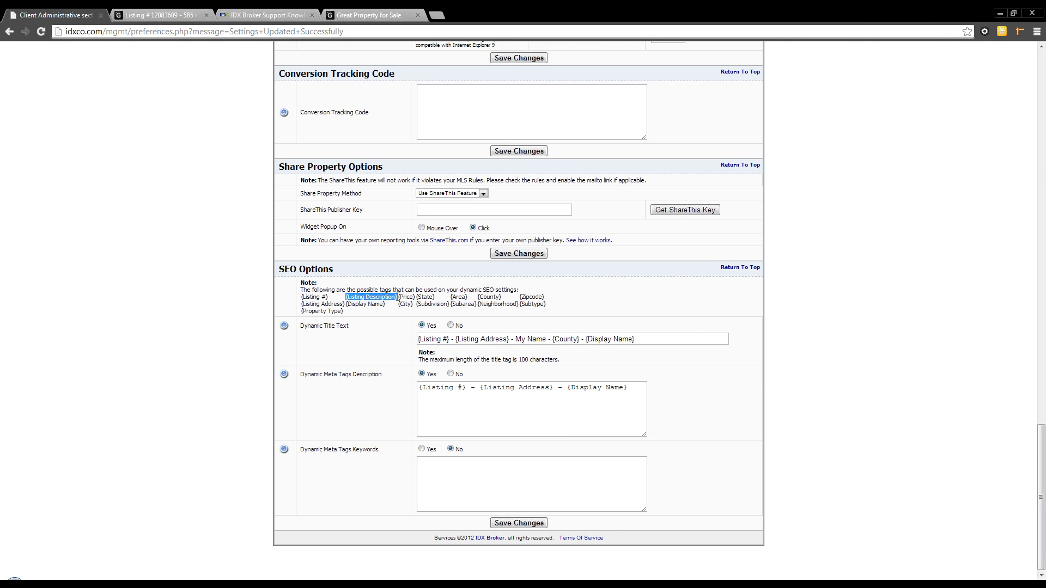
pyautogui.rightClick(396, 297)
pyautogui.click(422, 302)
# Replace {Listing #} - {Listing Address} with {Listing Description} in the Dynamic Meta Tags Description and save the changes.
pyautogui.moveTo(629, 387); pyautogui.dragTo(460, 383)
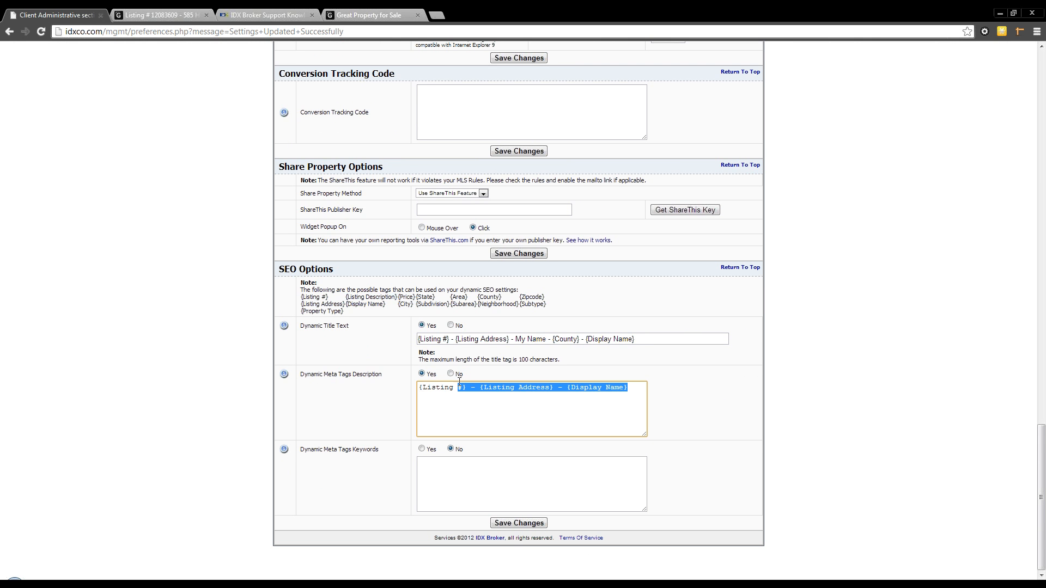
pyautogui.click(553, 387)
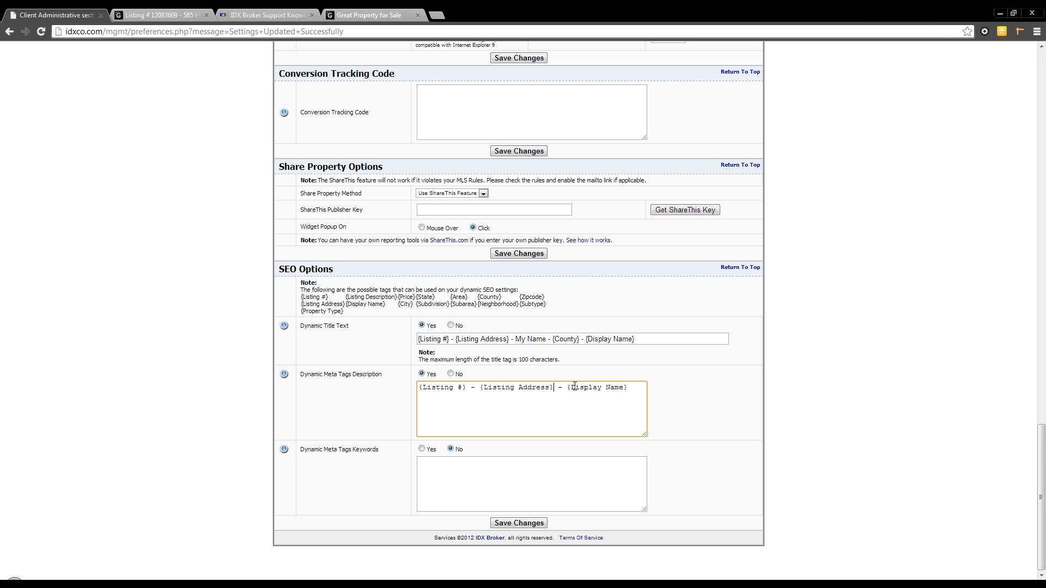
pyautogui.moveTo(557, 388); pyautogui.dragTo(417, 388)
pyautogui.rightClick(433, 388)
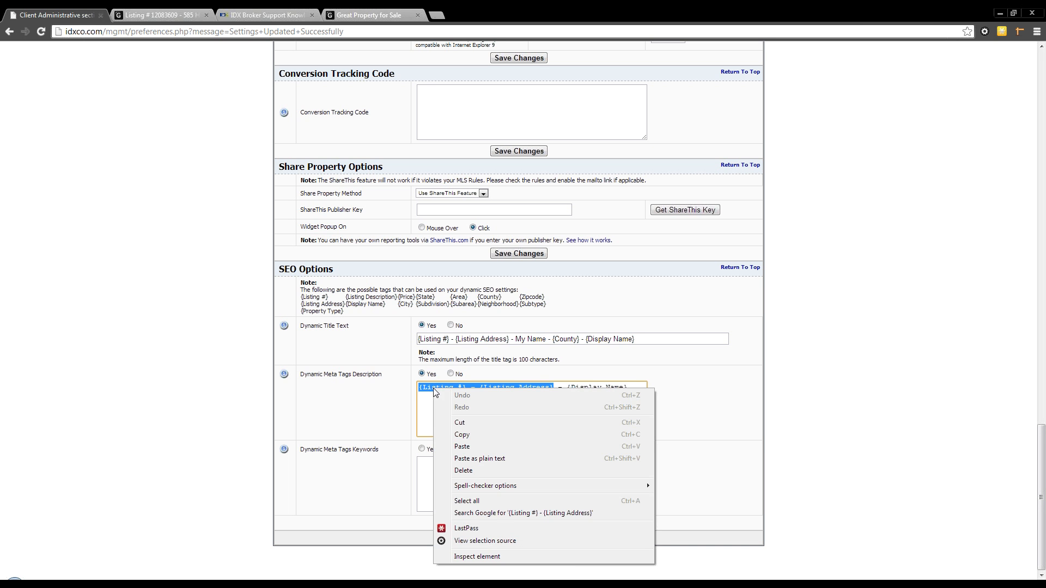
pyautogui.click(460, 446)
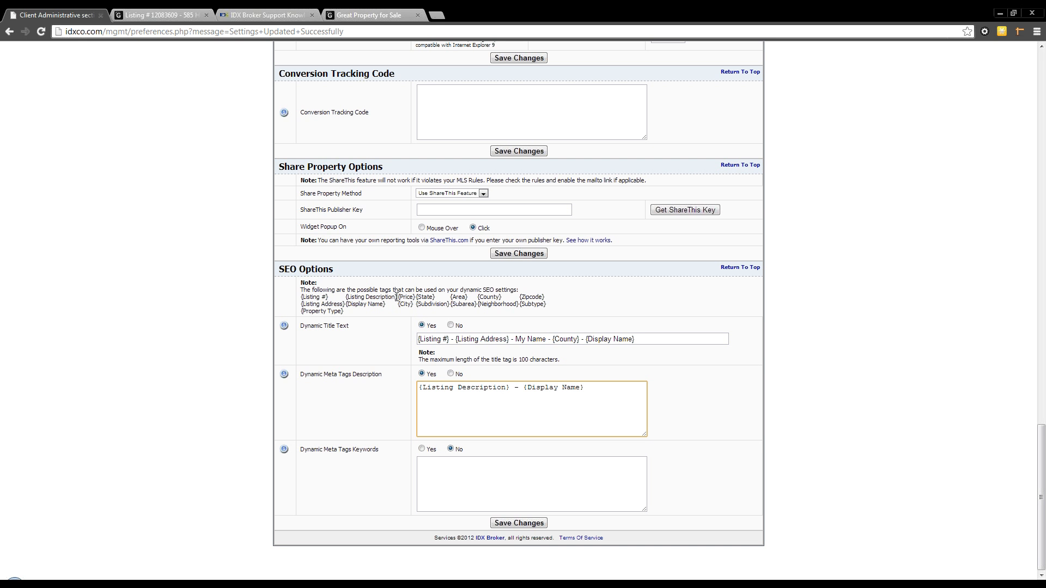
pyautogui.moveTo(396, 297); pyautogui.dragTo(347, 303)
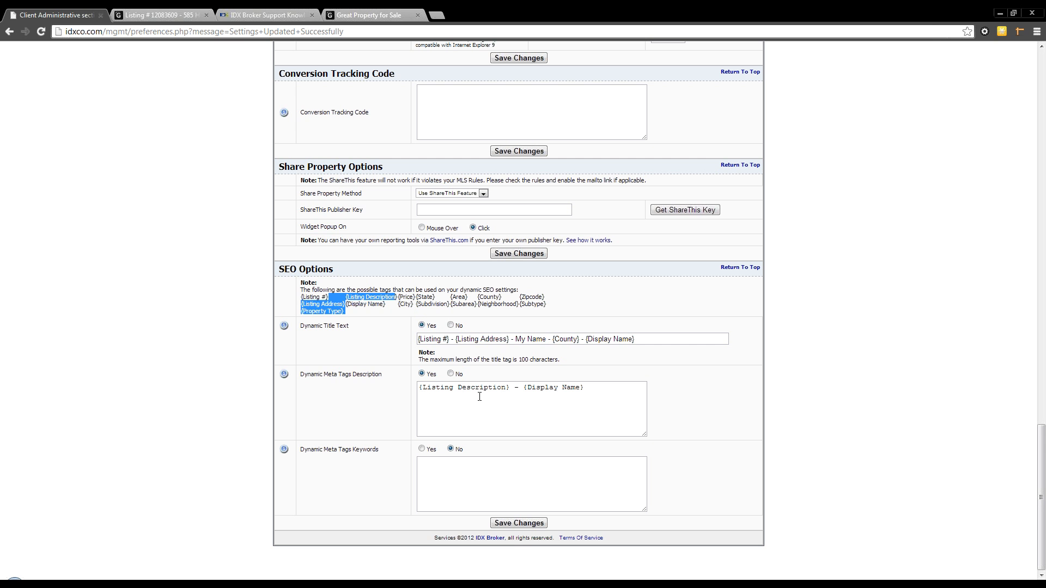
pyautogui.click(520, 525)
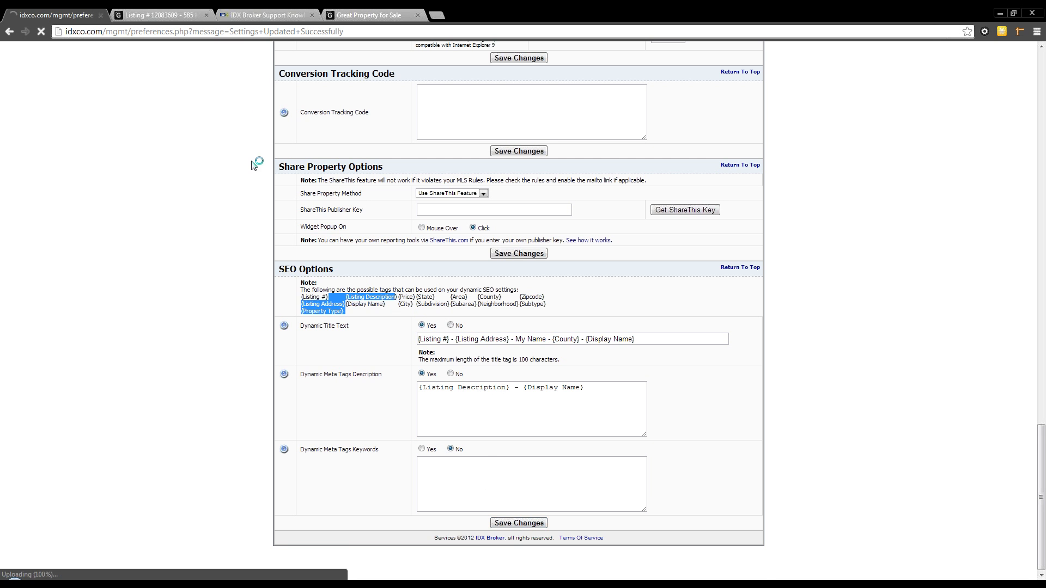
# Reload the listing details page and examine how the new description tag fills its meta description in the inspected HTML.
pyautogui.click(158, 14)
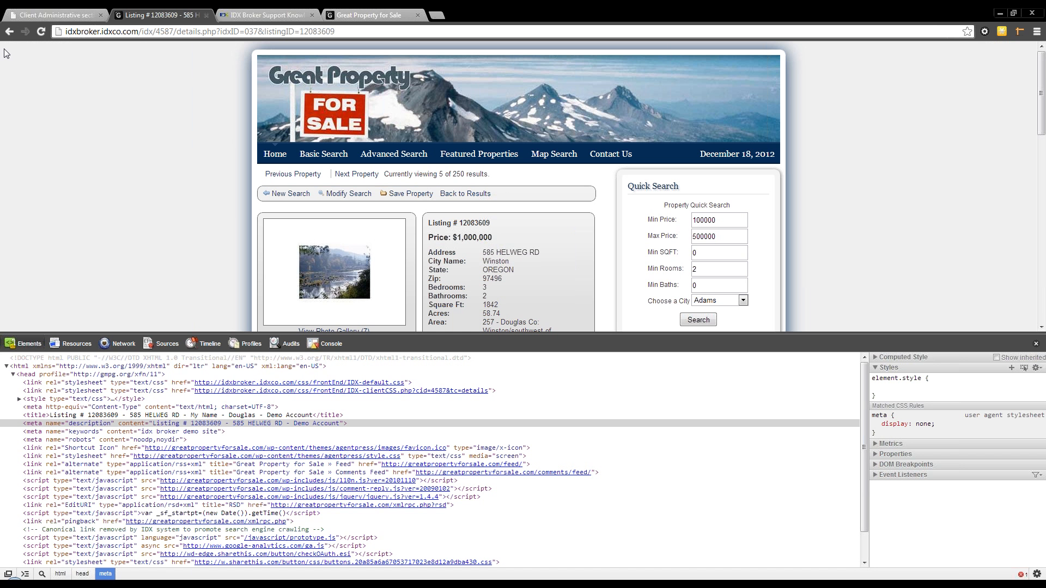
pyautogui.rightClick(36, 32)
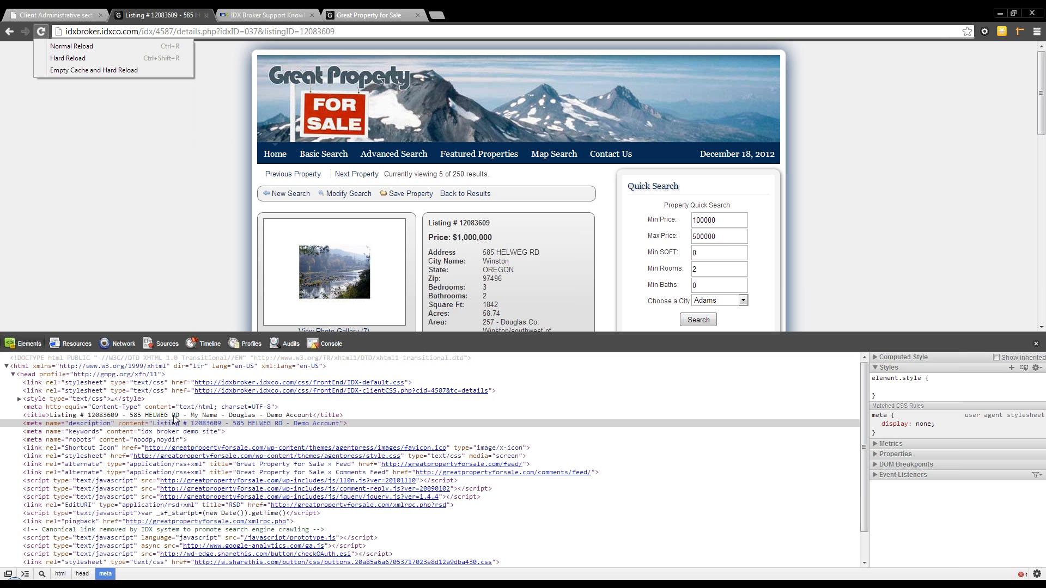
pyautogui.click(41, 31)
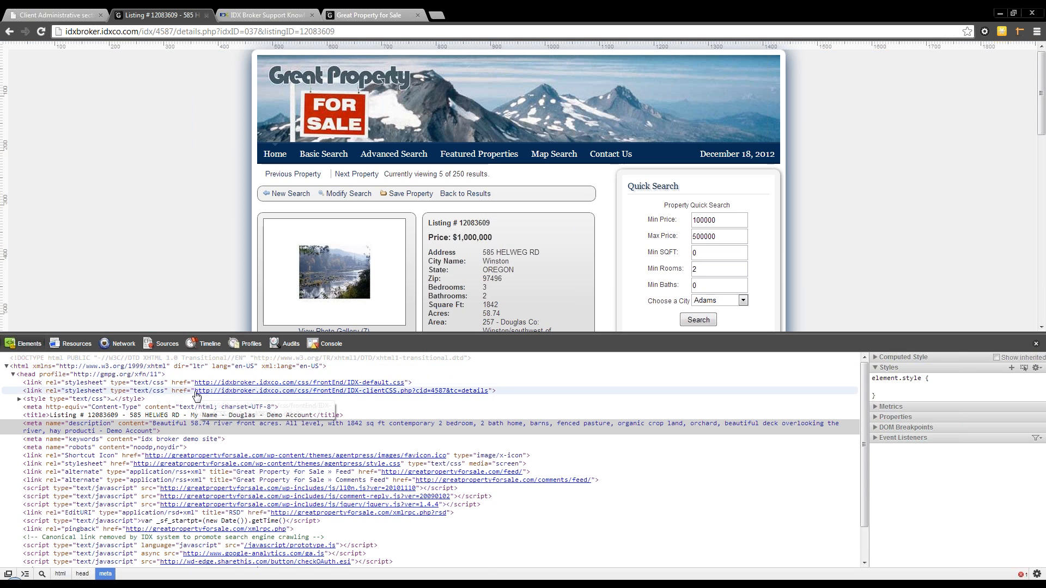
pyautogui.click(188, 428)
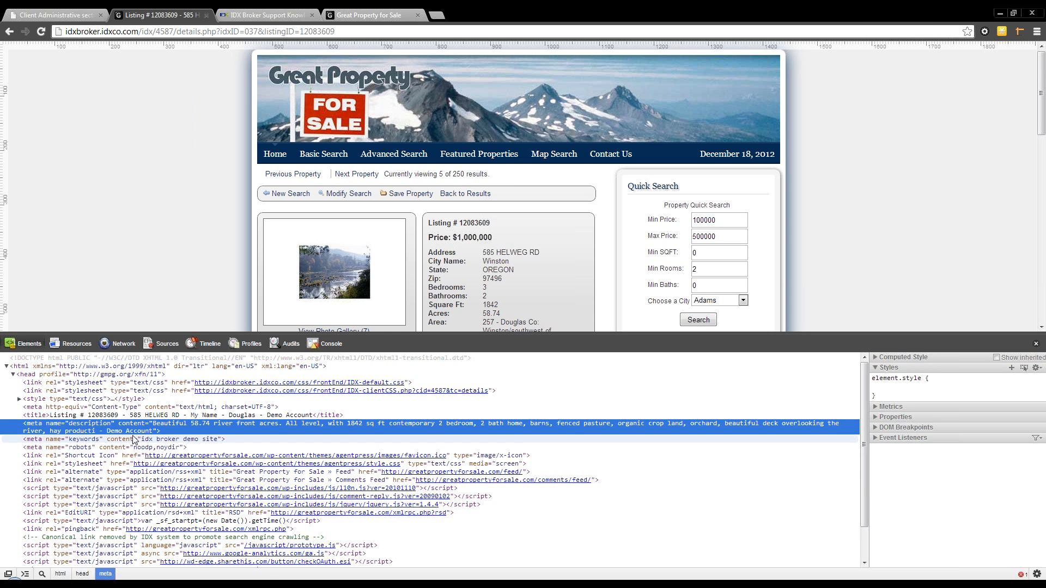
# Return to the IDX Broker control panel and open the Search List Filters page for city list filtering.
pyautogui.click(54, 14)
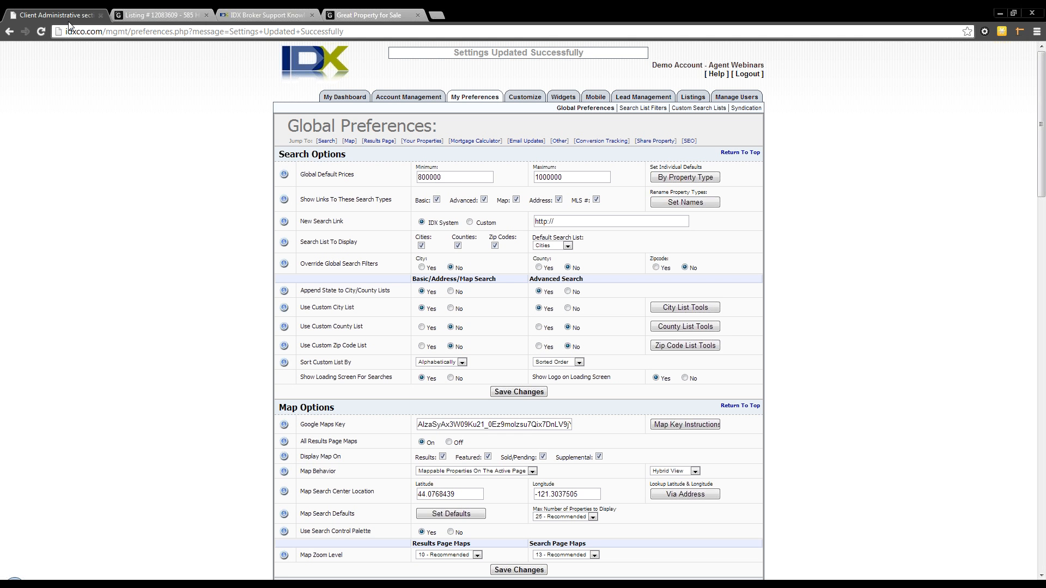
pyautogui.scroll(-10, 450, 346)
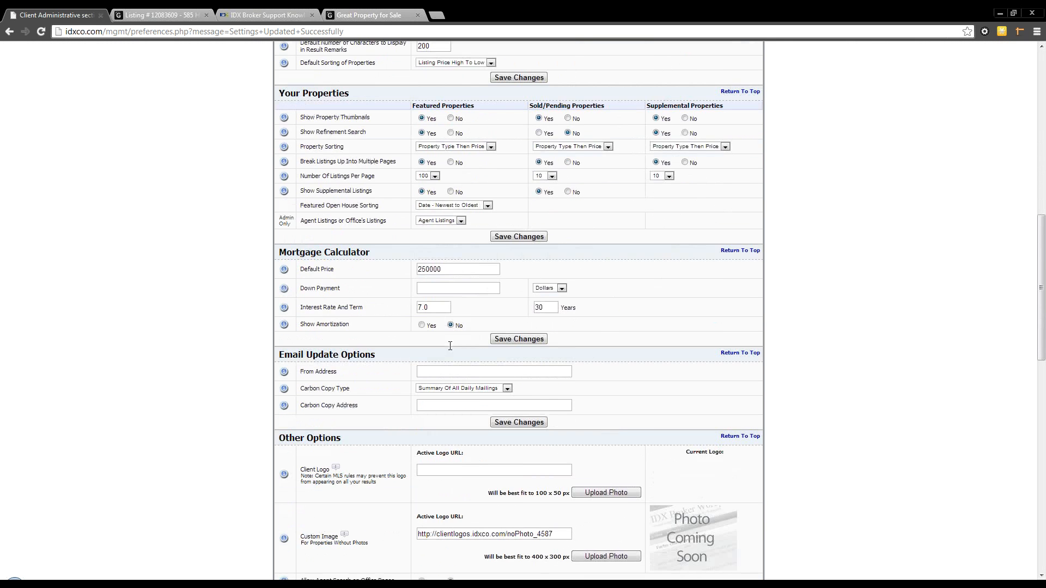
pyautogui.scroll(10, 451, 346)
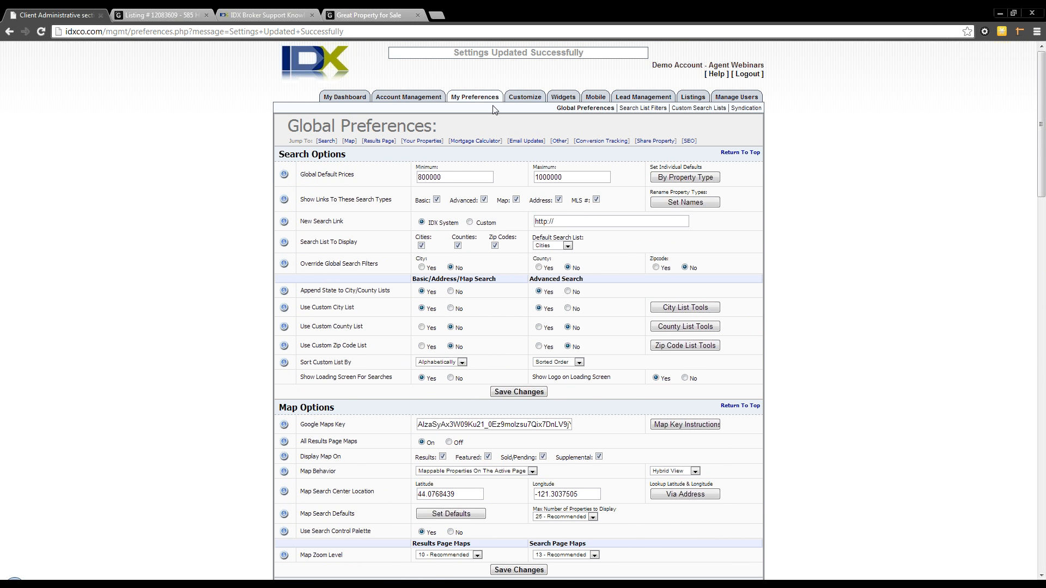
pyautogui.click(643, 108)
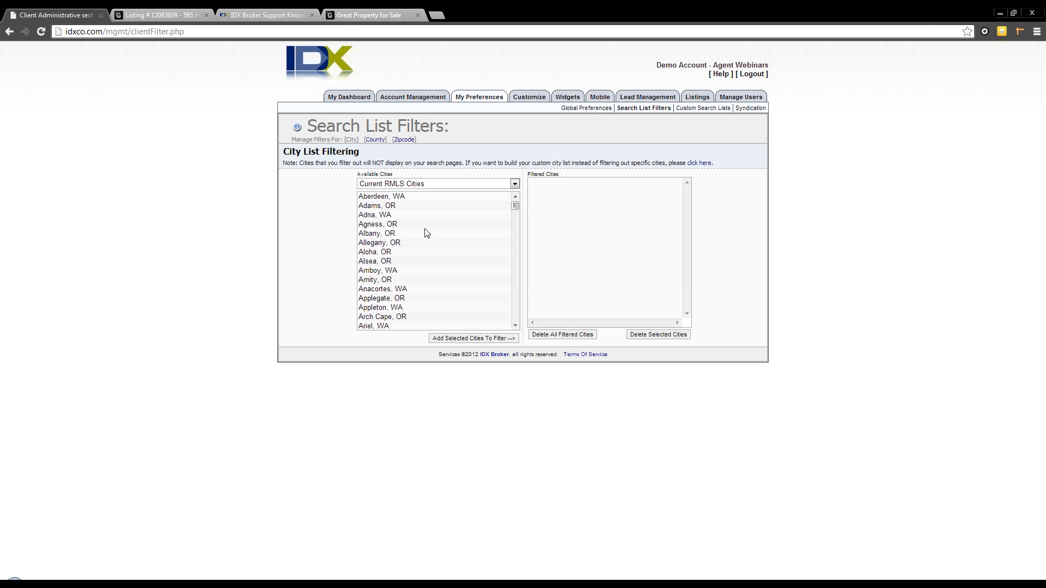
# Alternate the selection between Aberdeen, WA and Adna, WA in the available cities list, ending on Aberdeen, WA.
pyautogui.click(403, 198)
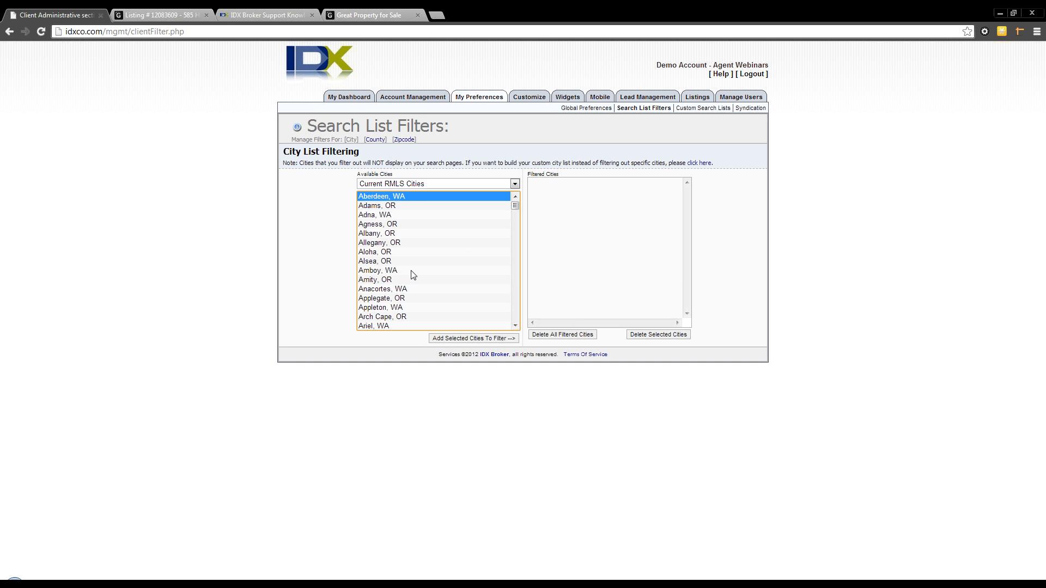
pyautogui.click(406, 215)
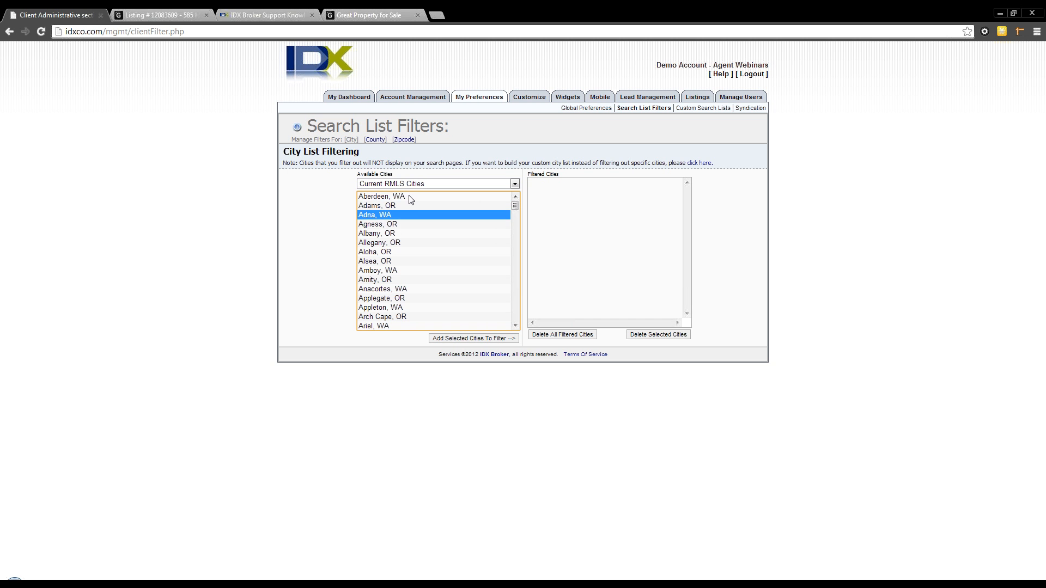
pyautogui.click(410, 198)
pyautogui.click(408, 216)
pyautogui.click(411, 197)
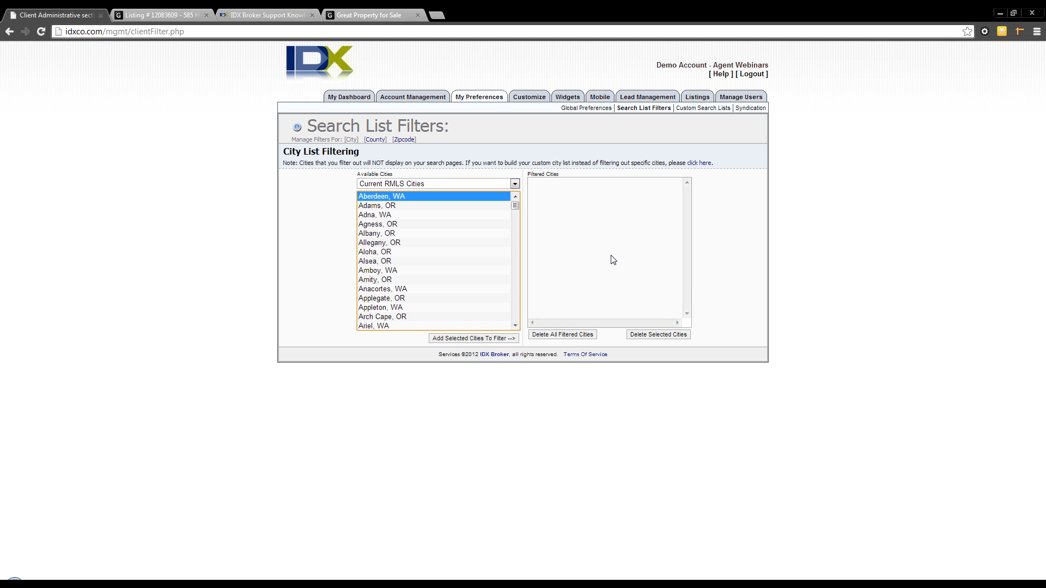
# Open the Syndication options and highlight the Trulia XML feed address.
pyautogui.moveTo(529, 102)
pyautogui.click(709, 109)
pyautogui.click(736, 110)
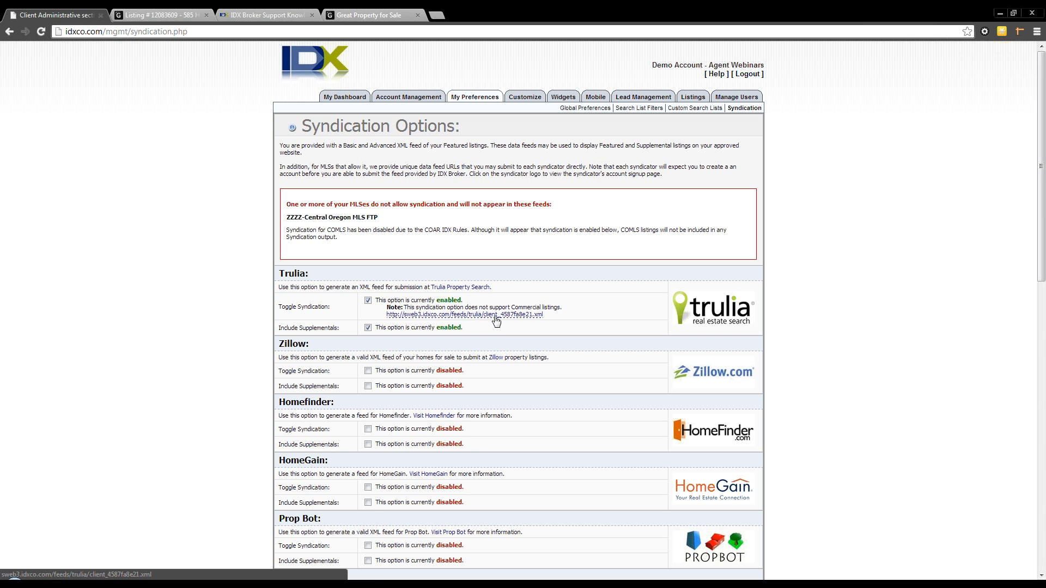
pyautogui.moveTo(551, 315); pyautogui.dragTo(385, 315)
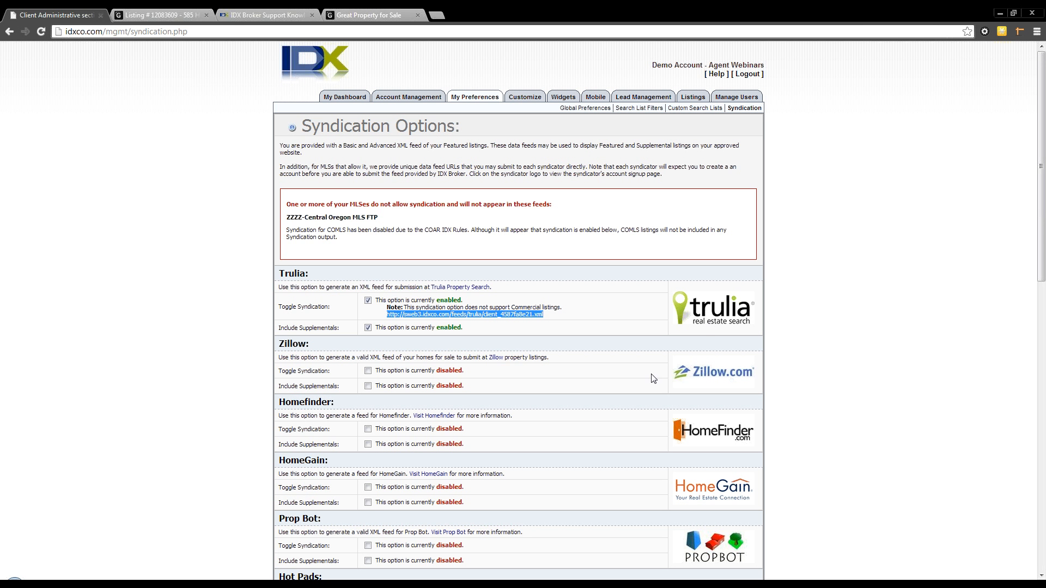
pyautogui.click(616, 364)
# Look through the remaining syndicators down to the basic and advanced RSS/XML feed addresses.
pyautogui.scroll(-5, 612, 356)
pyautogui.scroll(-6, 612, 356)
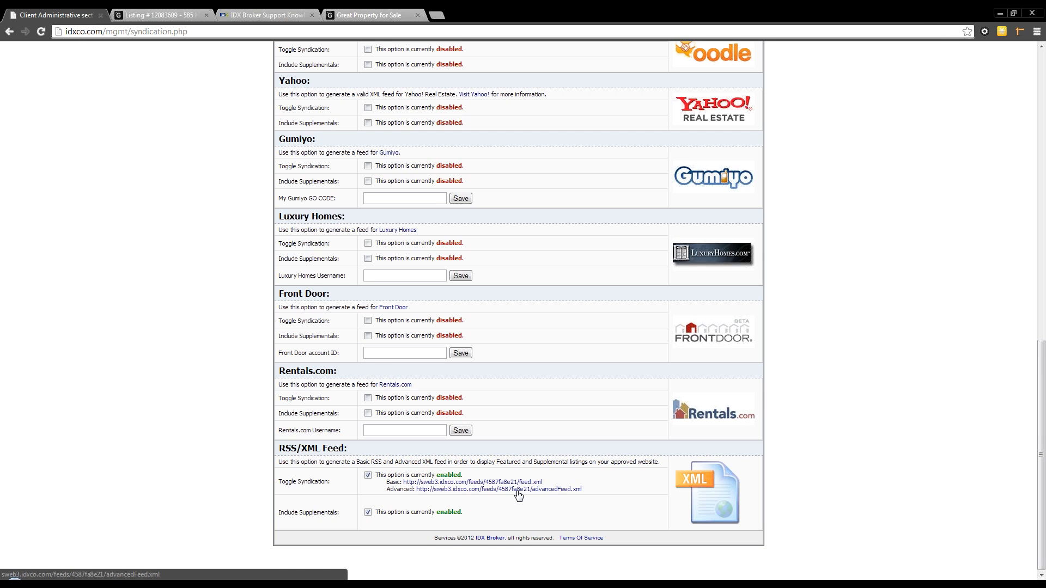
pyautogui.scroll(15, 518, 495)
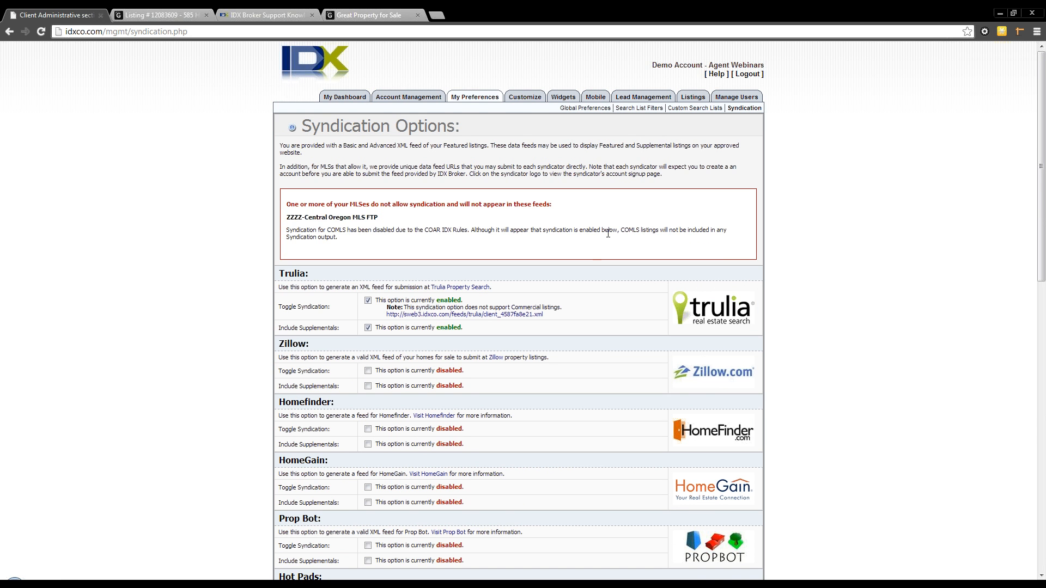
# Open the Template Tool and browse the property search, map search and results page templates.
pyautogui.moveTo(525, 98)
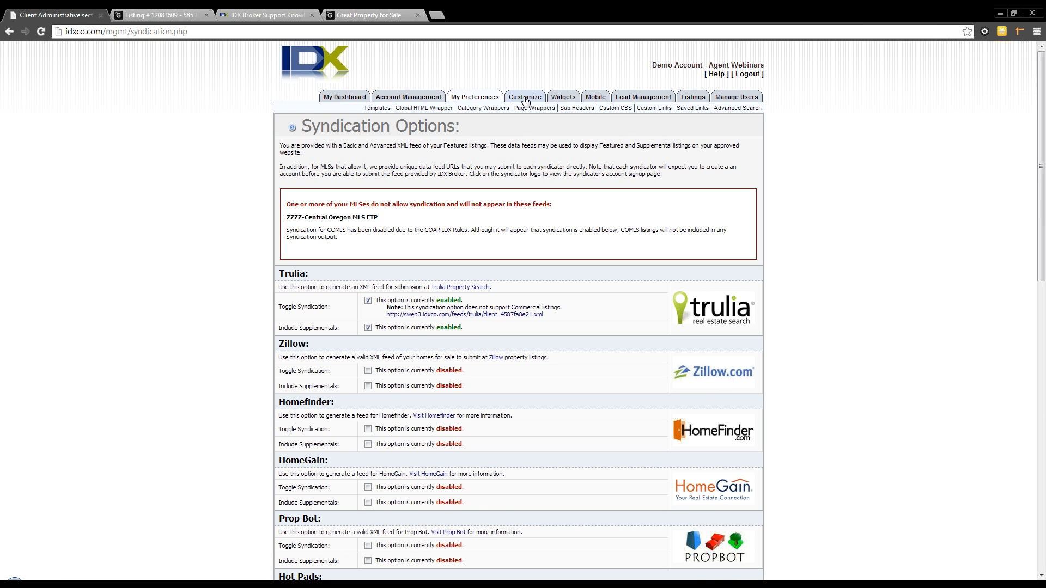
pyautogui.click(525, 98)
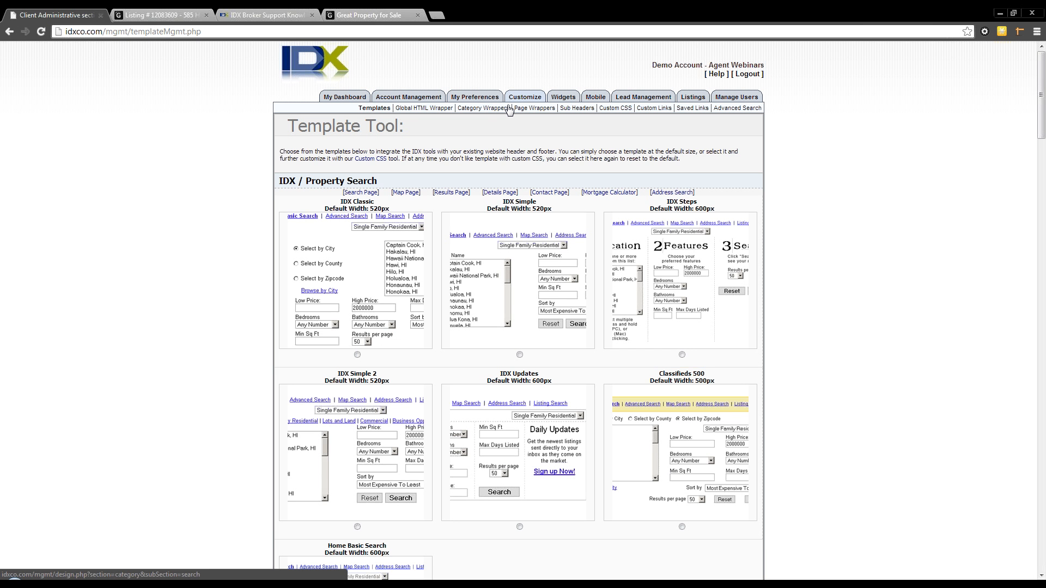
pyautogui.scroll(-2, 490, 190)
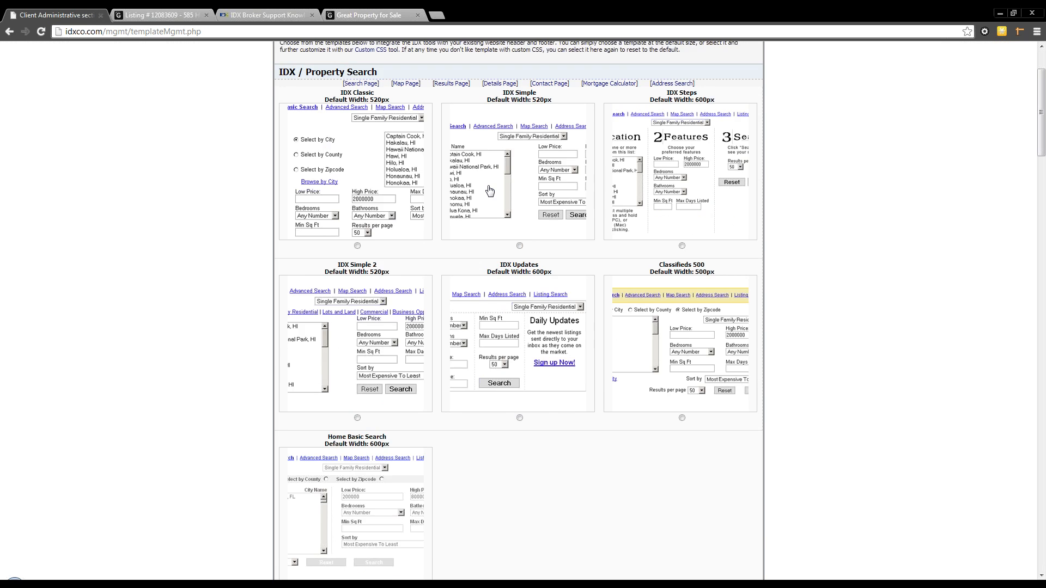
pyautogui.scroll(-1, 489, 190)
pyautogui.scroll(-10, 489, 190)
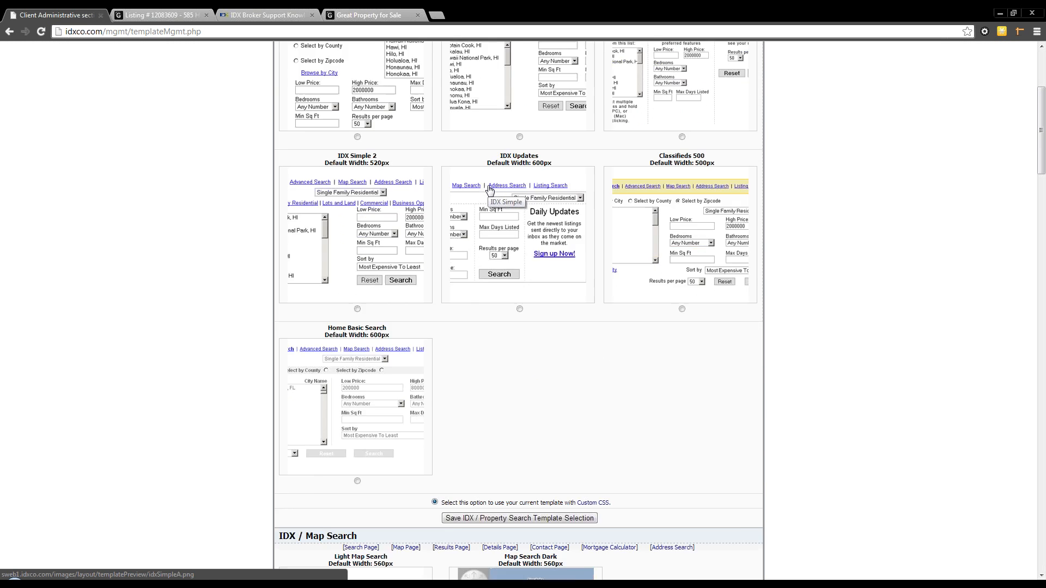
pyautogui.scroll(-8, 489, 190)
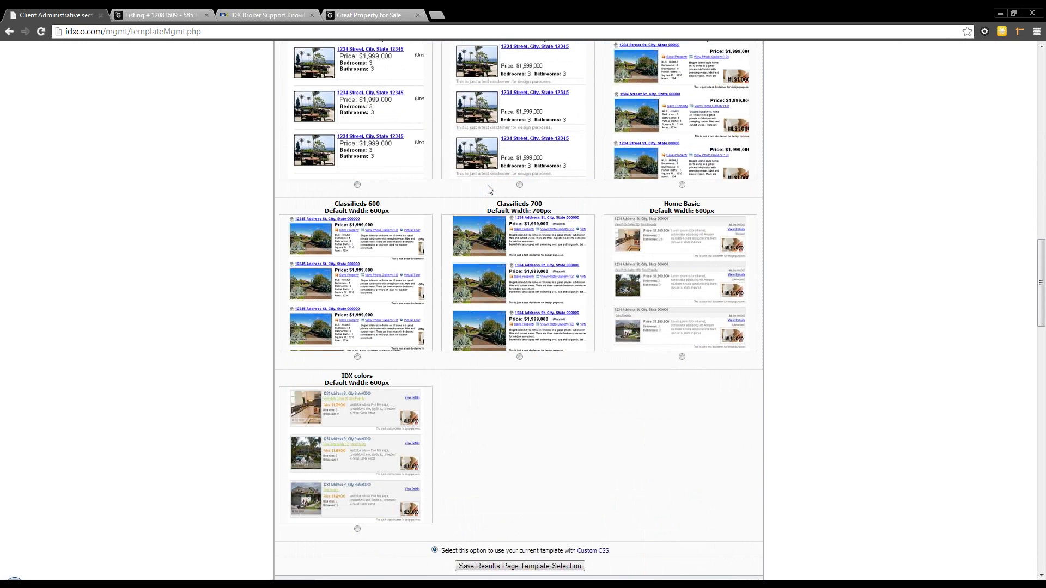
pyautogui.scroll(-2, 490, 191)
pyautogui.scroll(1, 489, 190)
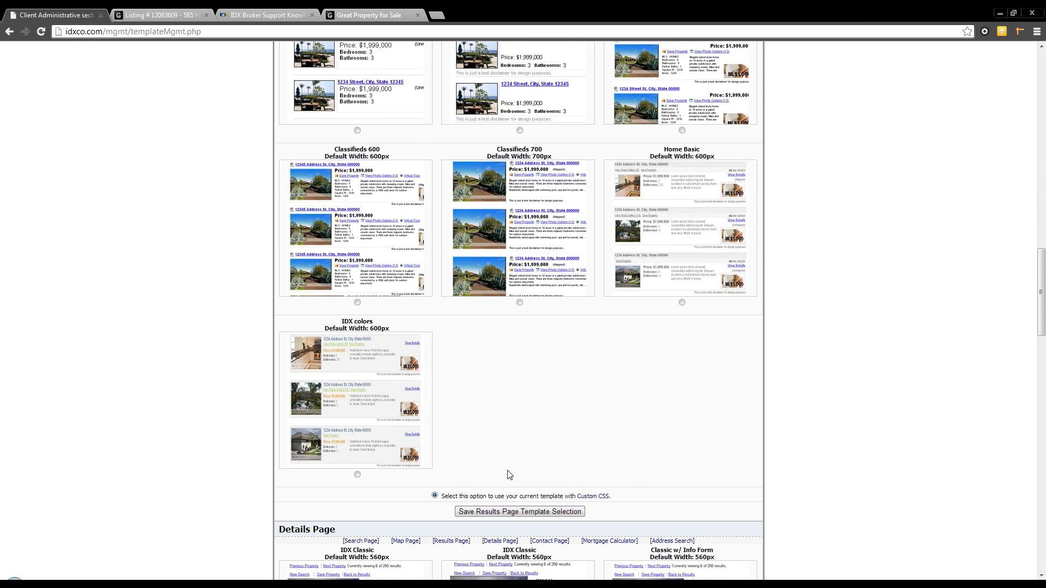
pyautogui.scroll(5, 510, 474)
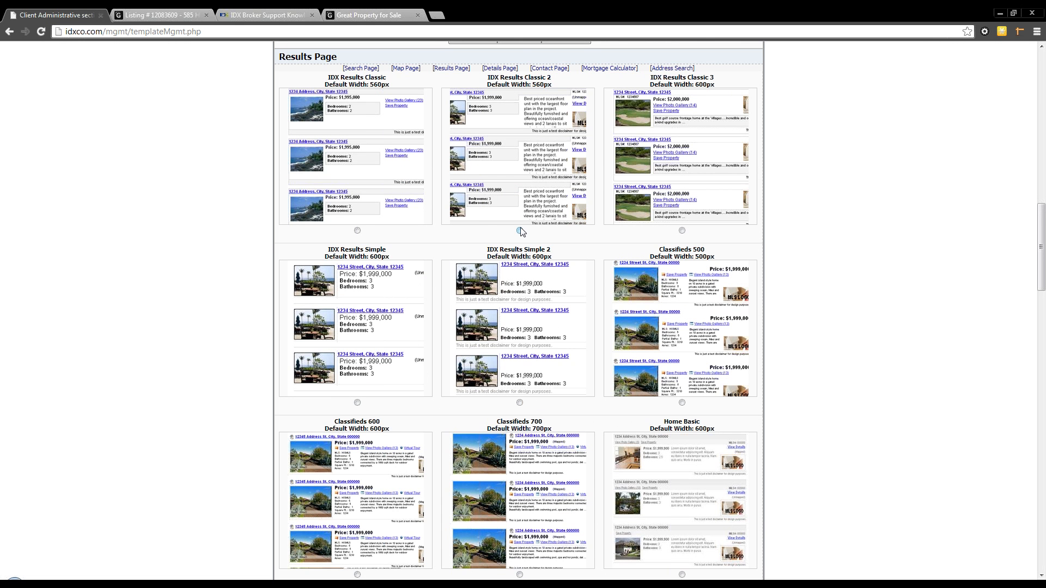
pyautogui.scroll(-7, 521, 232)
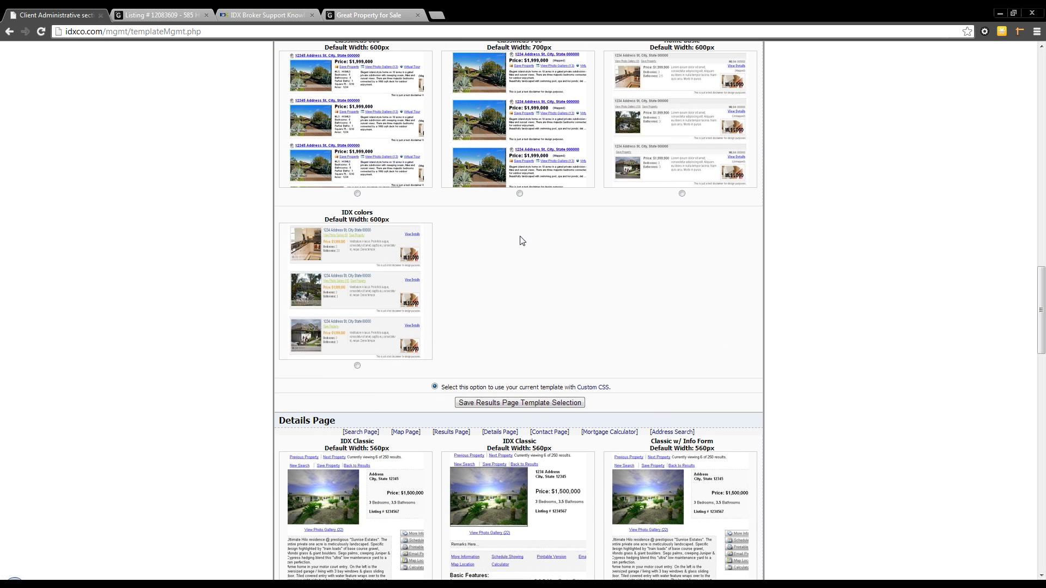
pyautogui.scroll(6, 544, 137)
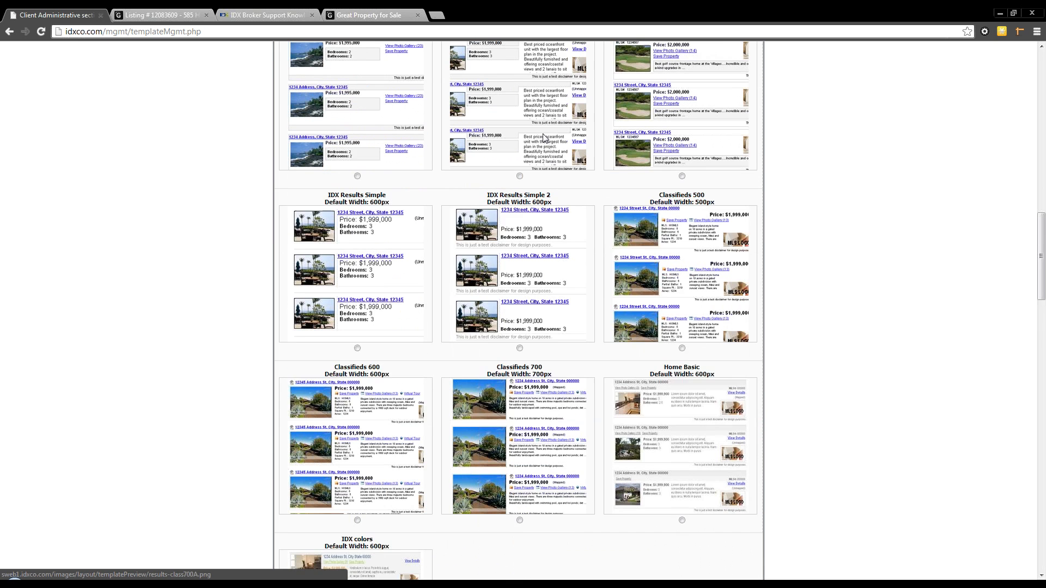
pyautogui.scroll(3, 658, 248)
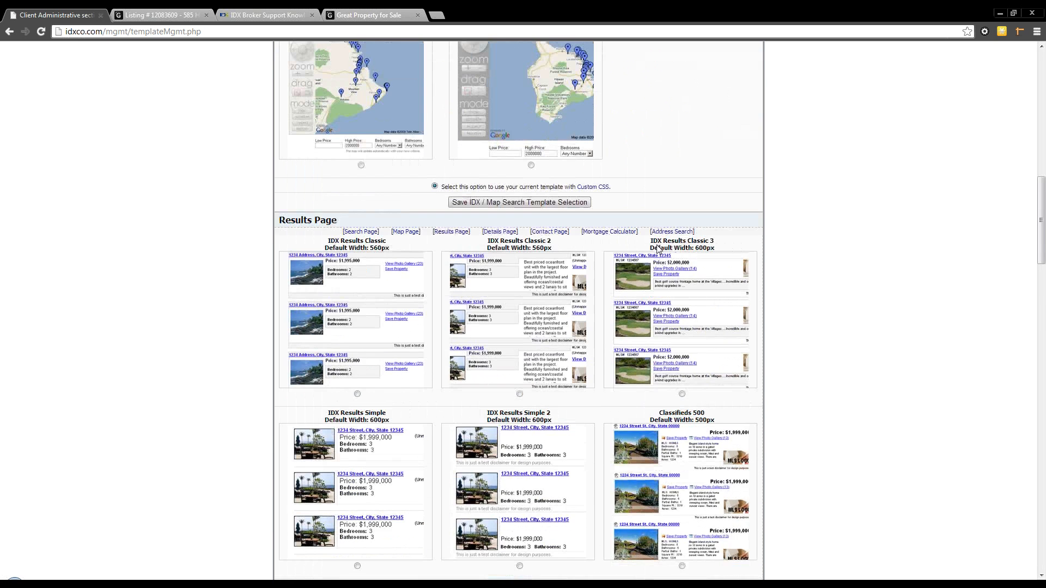
pyautogui.scroll(15, 658, 248)
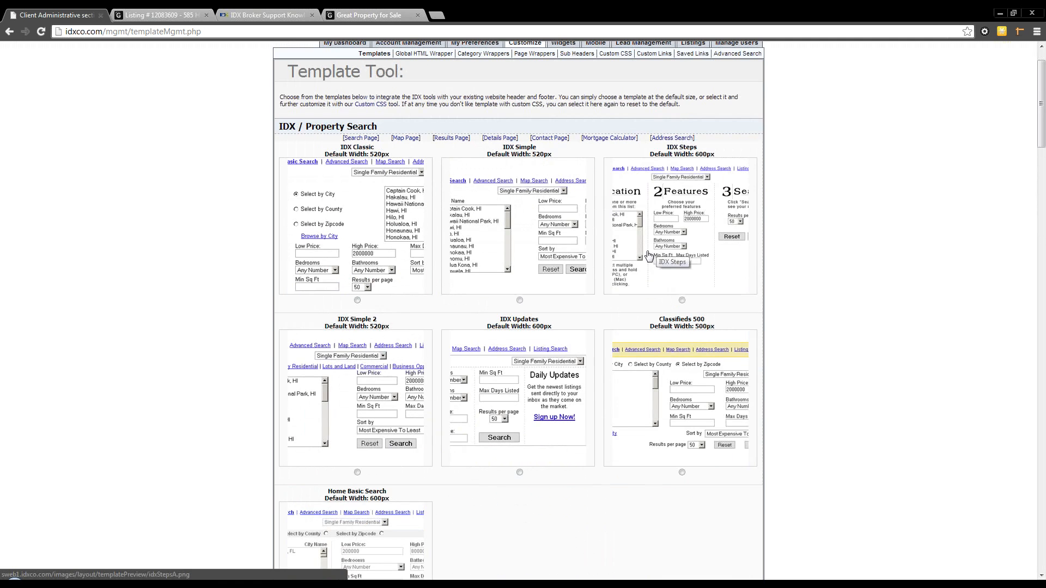
# Examine the details page templates and the option to keep the current template with Custom CSS.
pyautogui.scroll(-2, 522, 312)
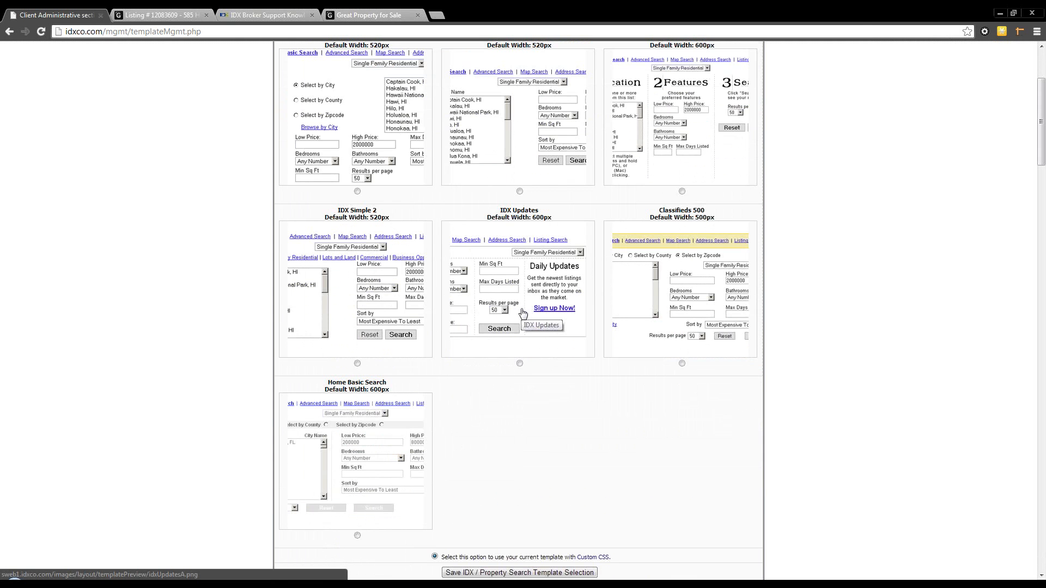
pyautogui.scroll(-15, 522, 313)
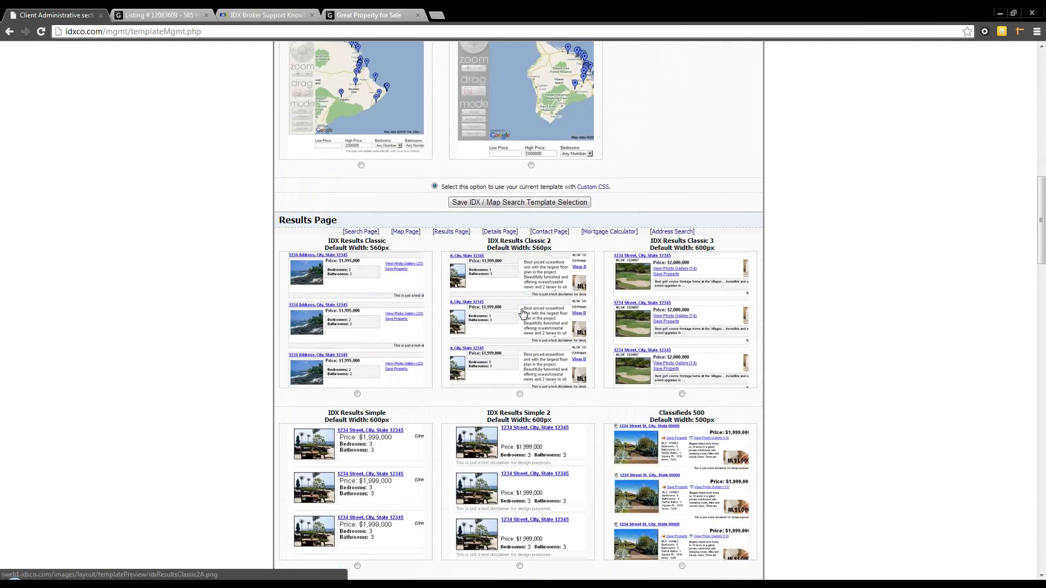
pyautogui.scroll(-2, 522, 313)
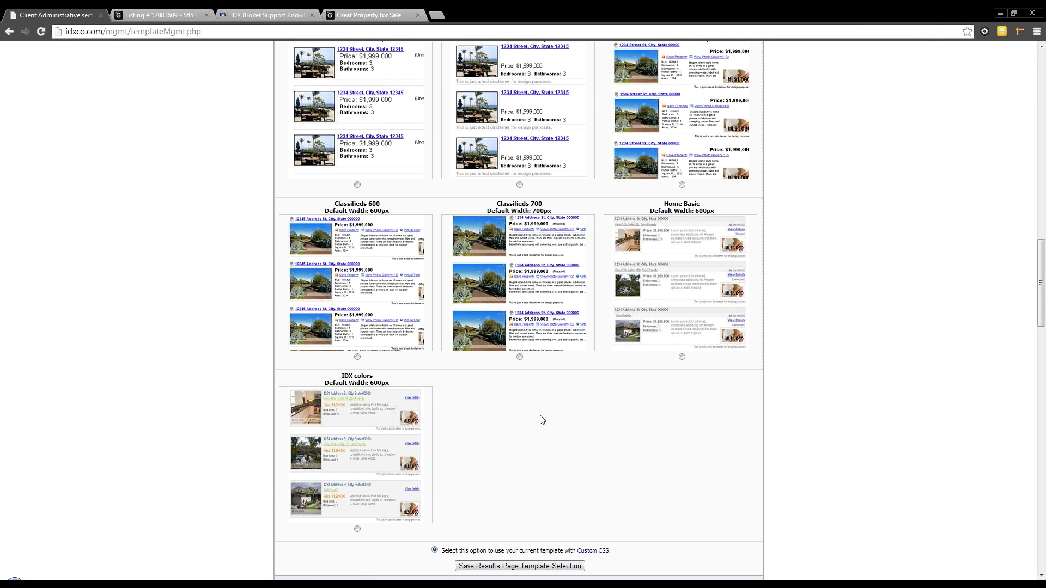
pyautogui.scroll(-3, 543, 422)
pyautogui.scroll(-4, 543, 423)
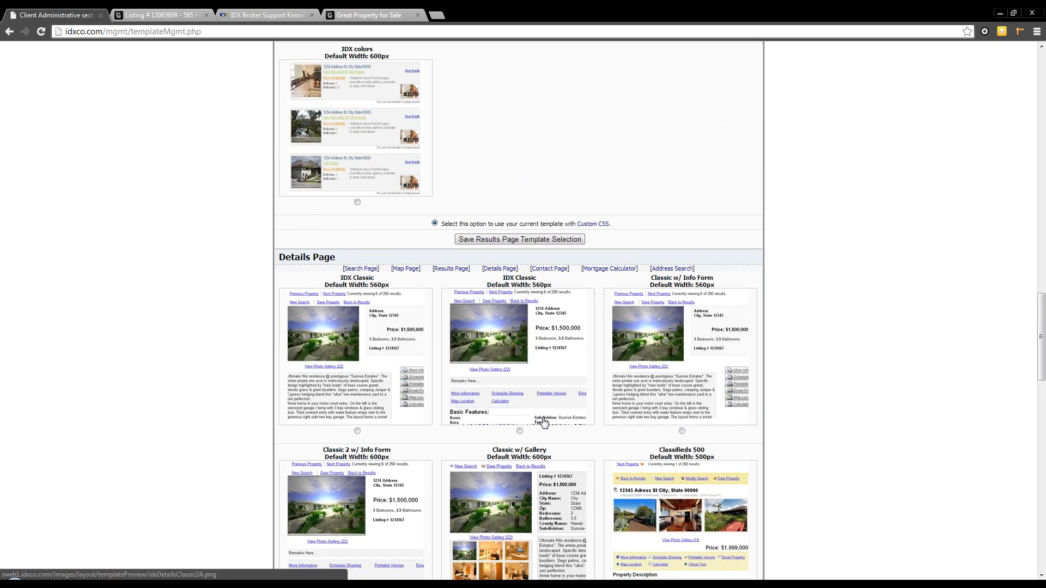
pyautogui.scroll(-4, 517, 286)
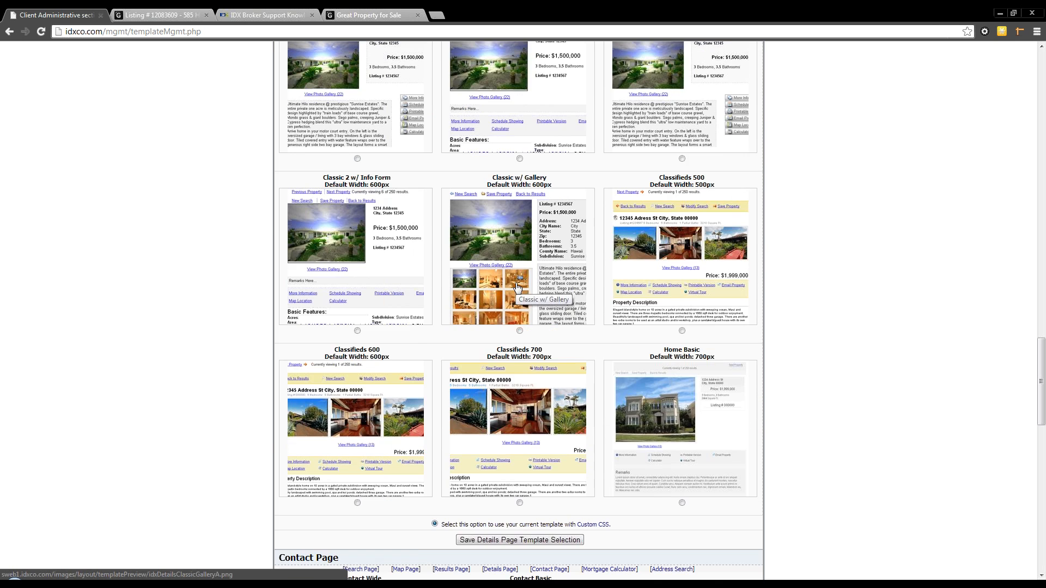
pyautogui.scroll(1, 518, 286)
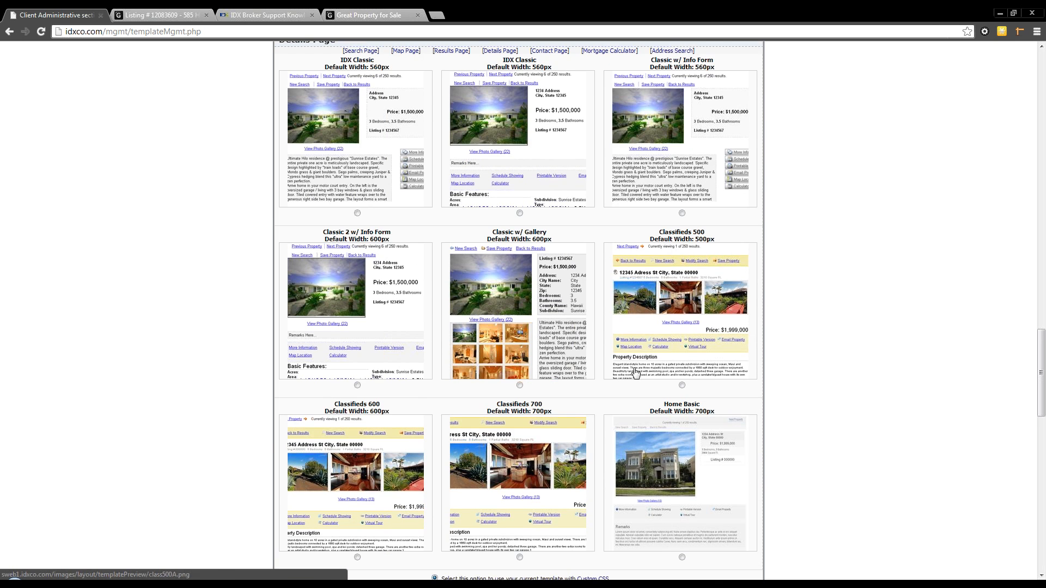
pyautogui.scroll(-1, 634, 374)
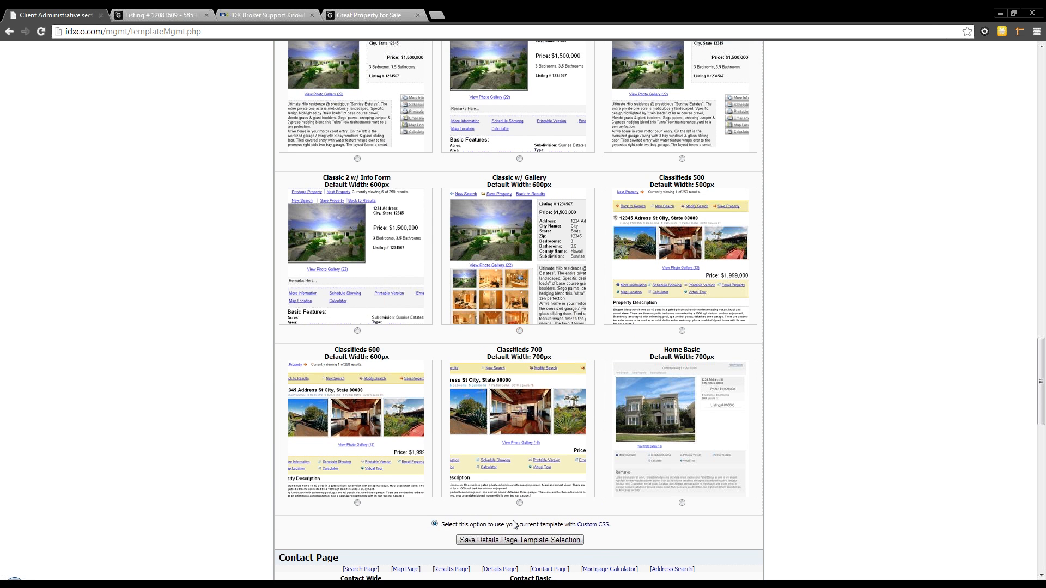
pyautogui.click(584, 526)
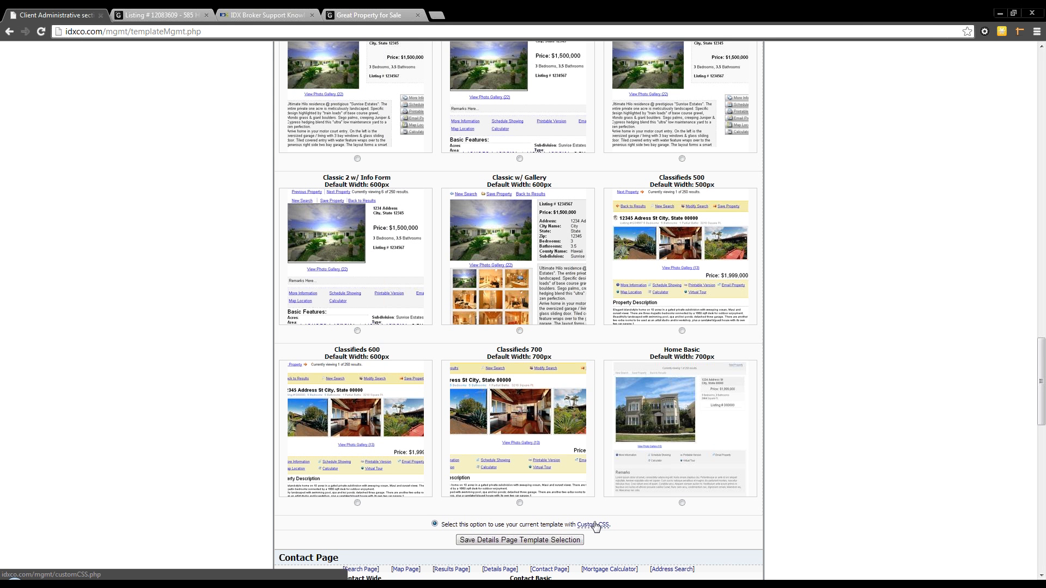
pyautogui.scroll(20, 596, 527)
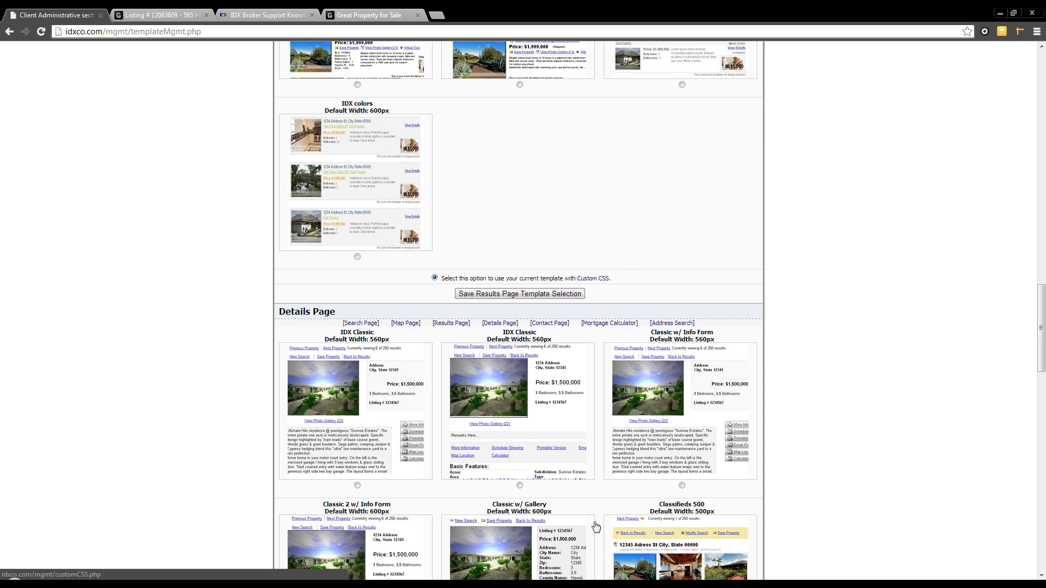
pyautogui.scroll(2, 596, 527)
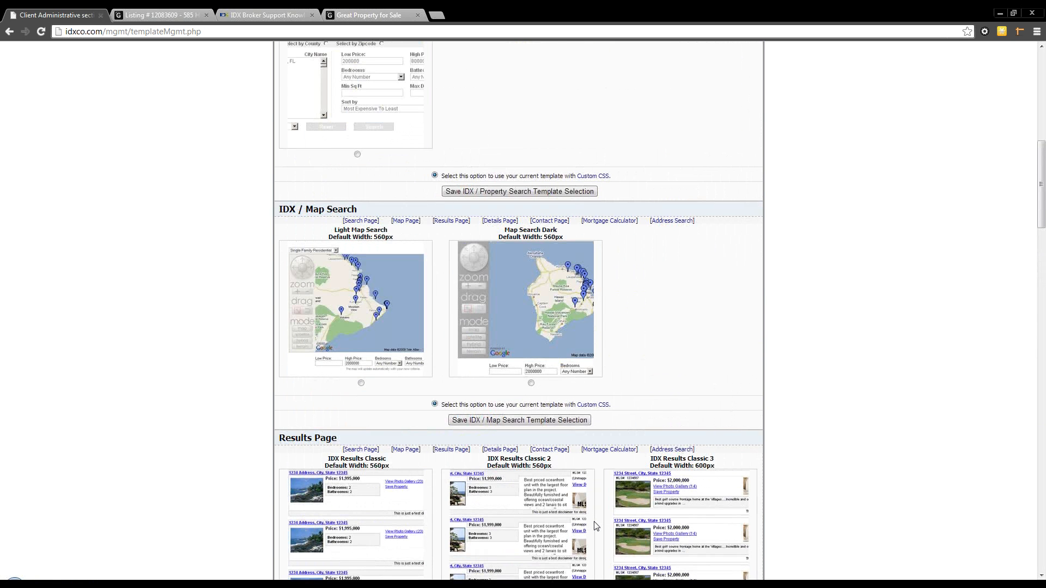
pyautogui.scroll(7, 596, 526)
pyautogui.scroll(3, 596, 526)
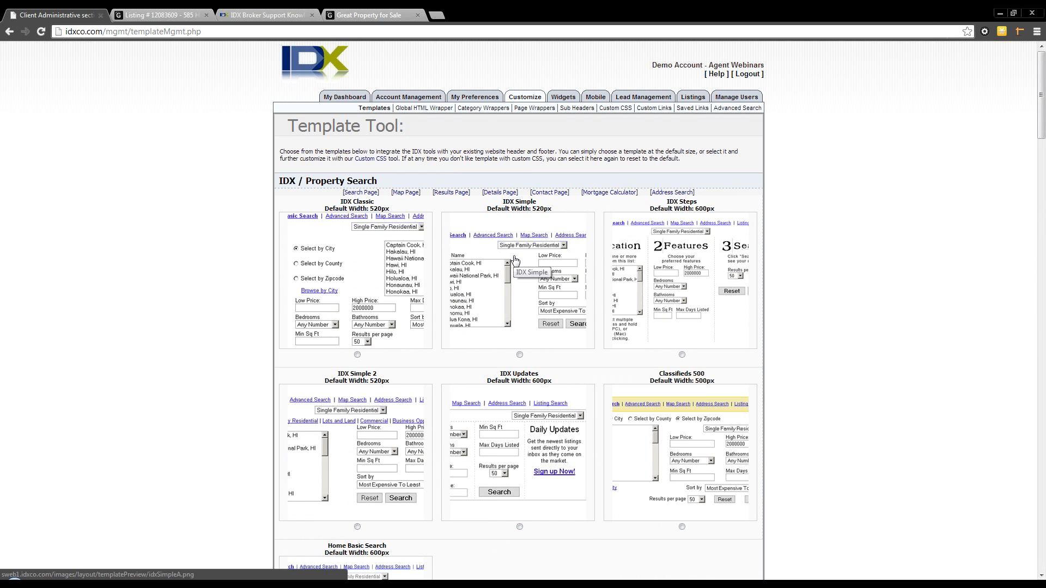
# Return to the Syndication options and enable syndication for Homefinder.
pyautogui.moveTo(491, 99)
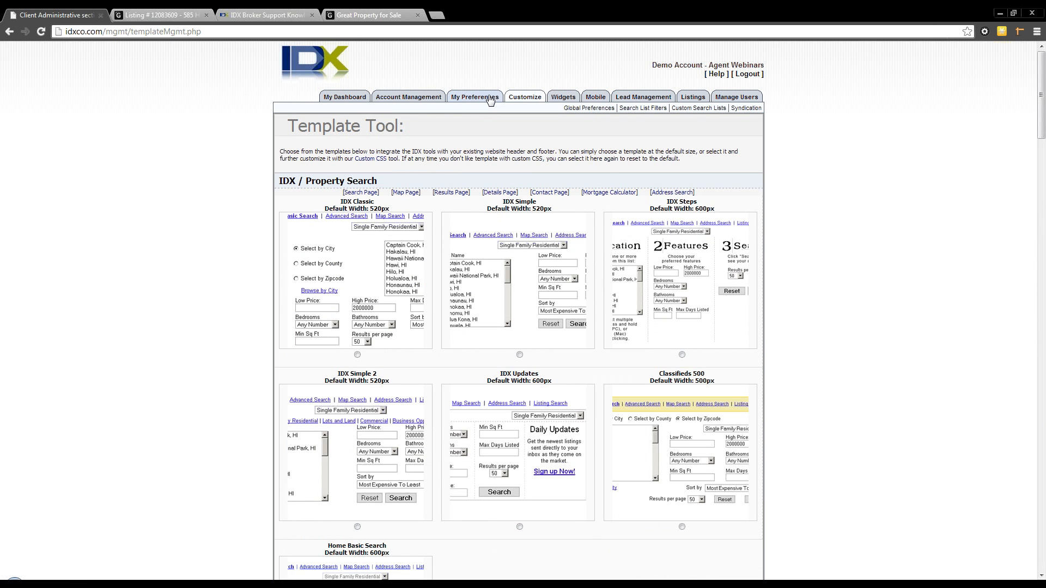
pyautogui.click(746, 108)
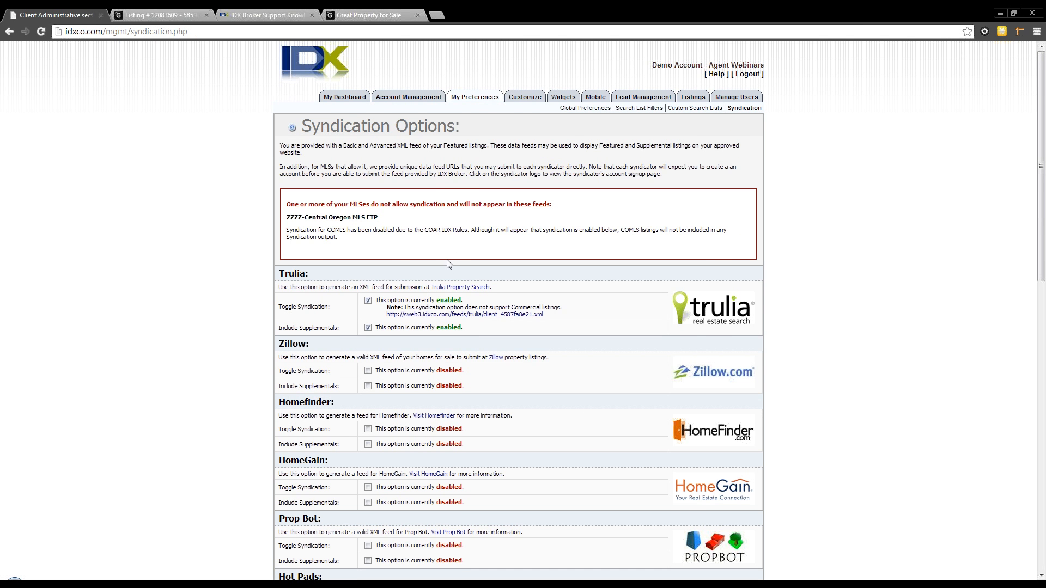
pyautogui.scroll(-2, 450, 264)
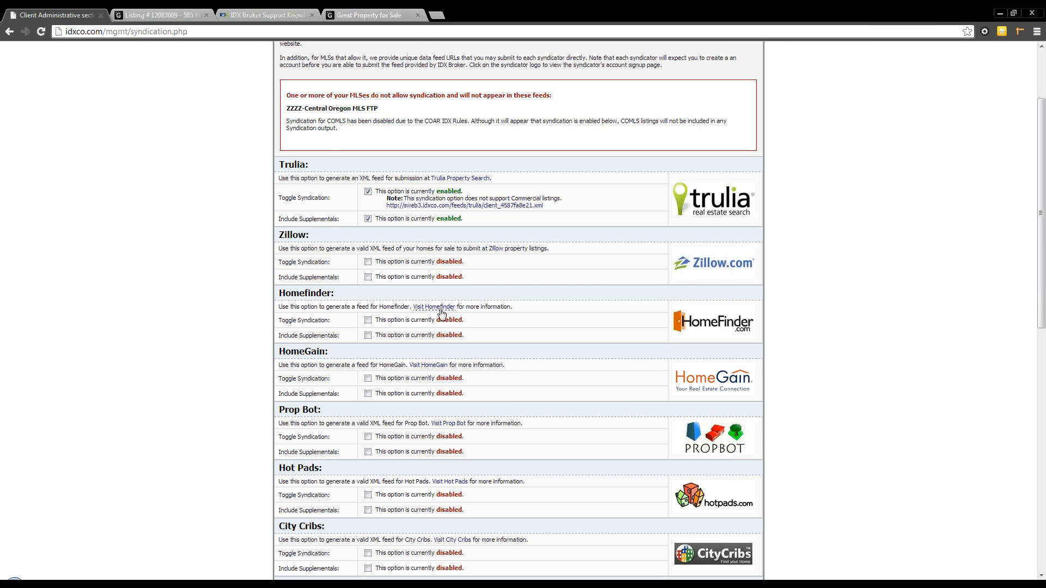
pyautogui.click(367, 320)
# Highlight the Trulia feed address and review the other syndication services through the RSS/XML Feed section.
pyautogui.moveTo(385, 206); pyautogui.dragTo(547, 208)
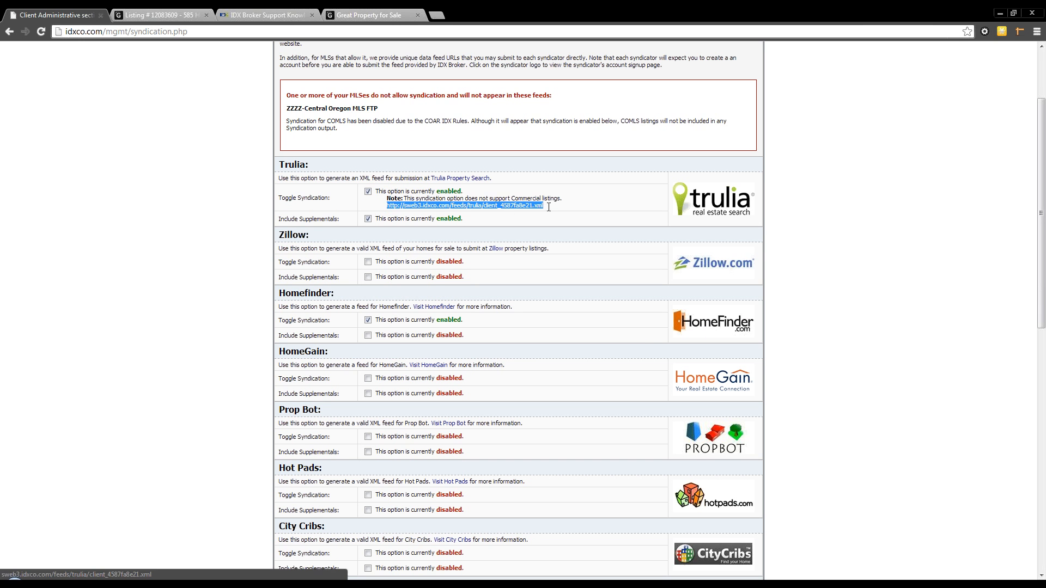
pyautogui.scroll(-10, 631, 299)
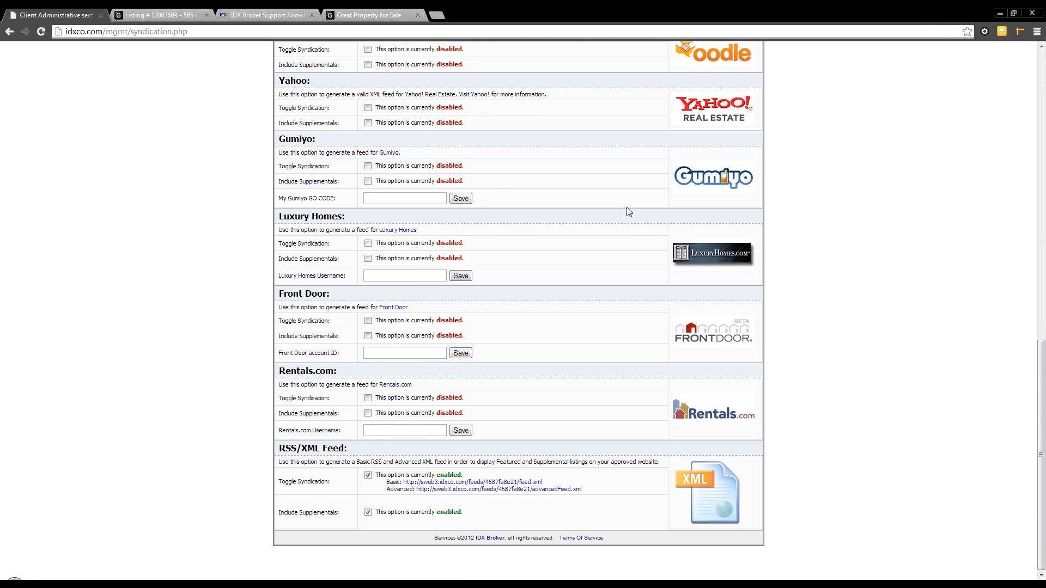
pyautogui.scroll(10, 629, 211)
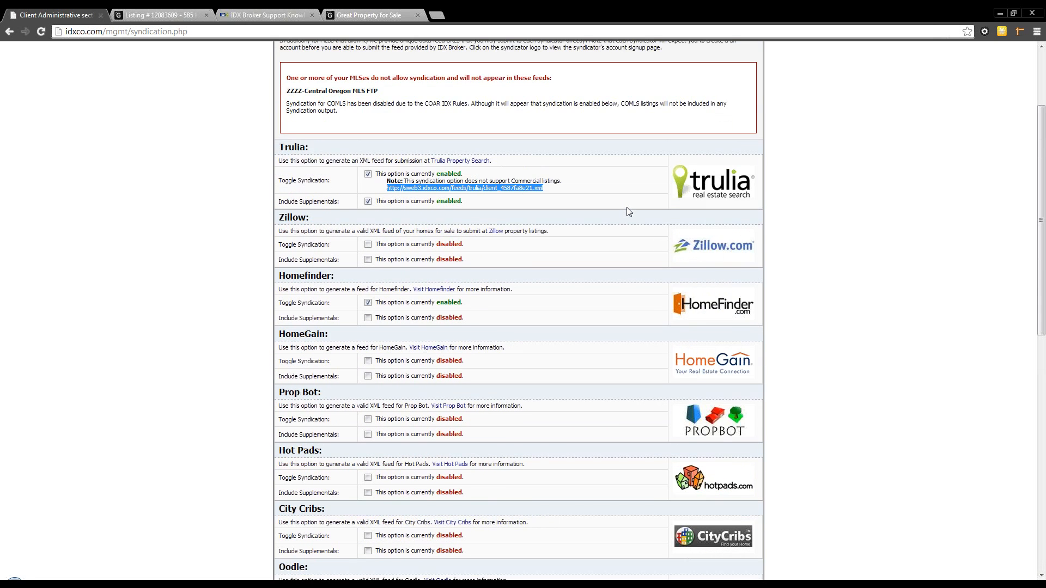
# Review the remaining syndication services, including the Front Door account ID and Rentals.com username fields.
pyautogui.scroll(-10, 630, 211)
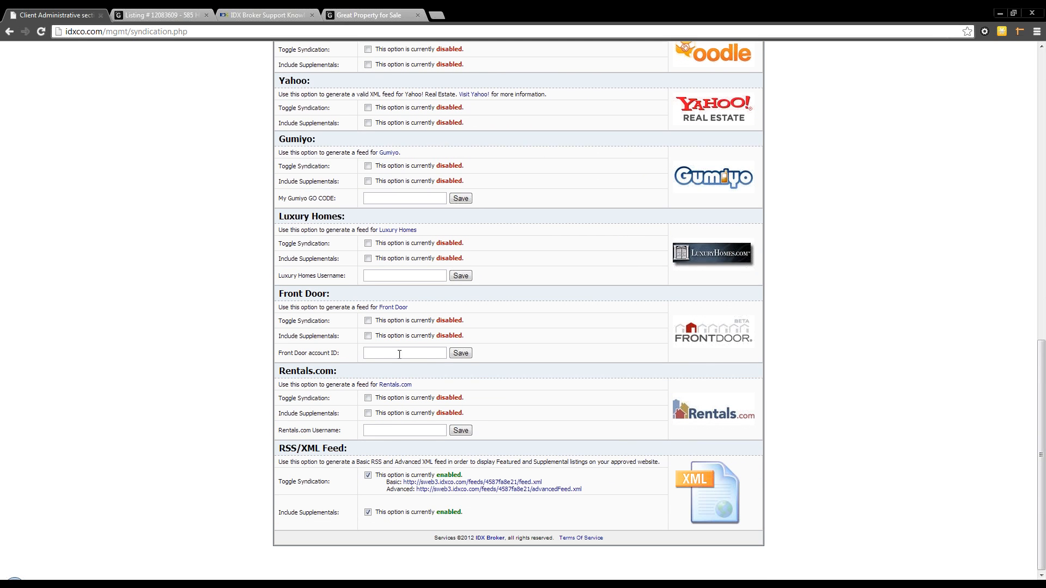
pyautogui.click(397, 353)
pyautogui.click(395, 431)
pyautogui.click(386, 353)
pyautogui.scroll(7, 500, 455)
pyautogui.scroll(5, 500, 455)
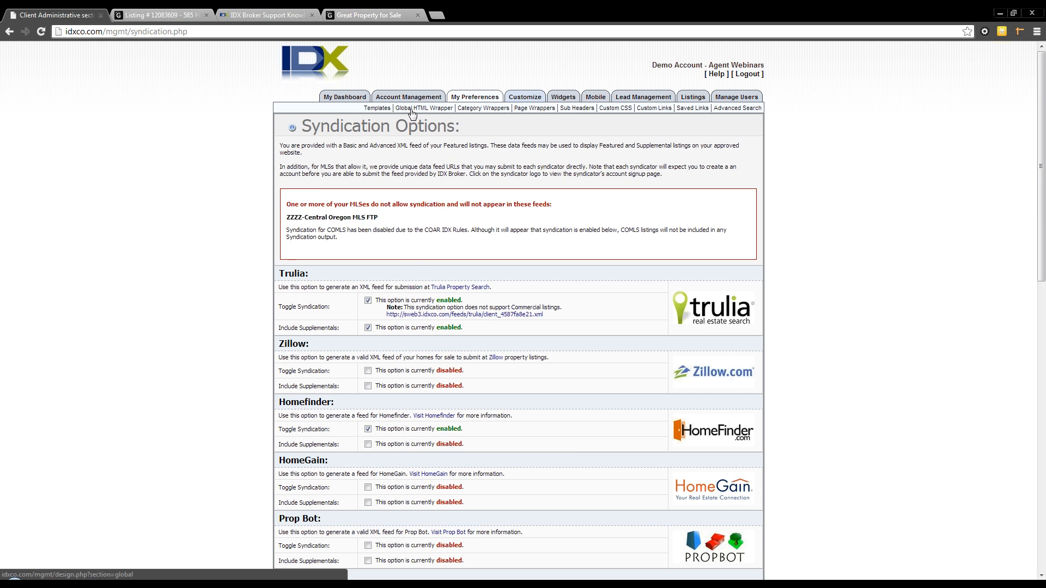
# Open the Global HTML Wrapper, enlarge the Global Header Code box and compare its markup with the listing page's source.
pyautogui.click(387, 109)
pyautogui.click(409, 109)
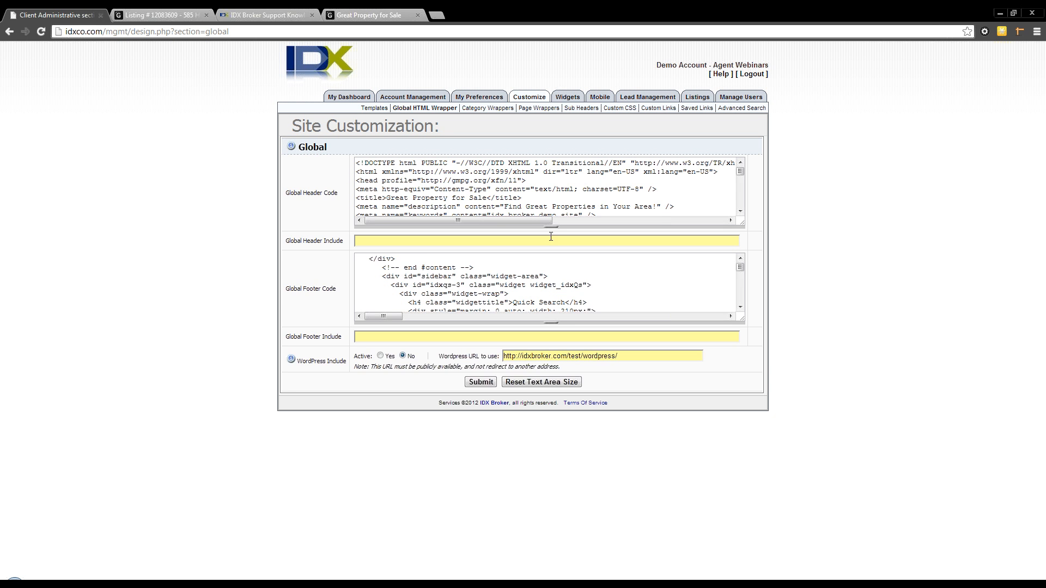
pyautogui.moveTo(552, 228); pyautogui.dragTo(550, 376)
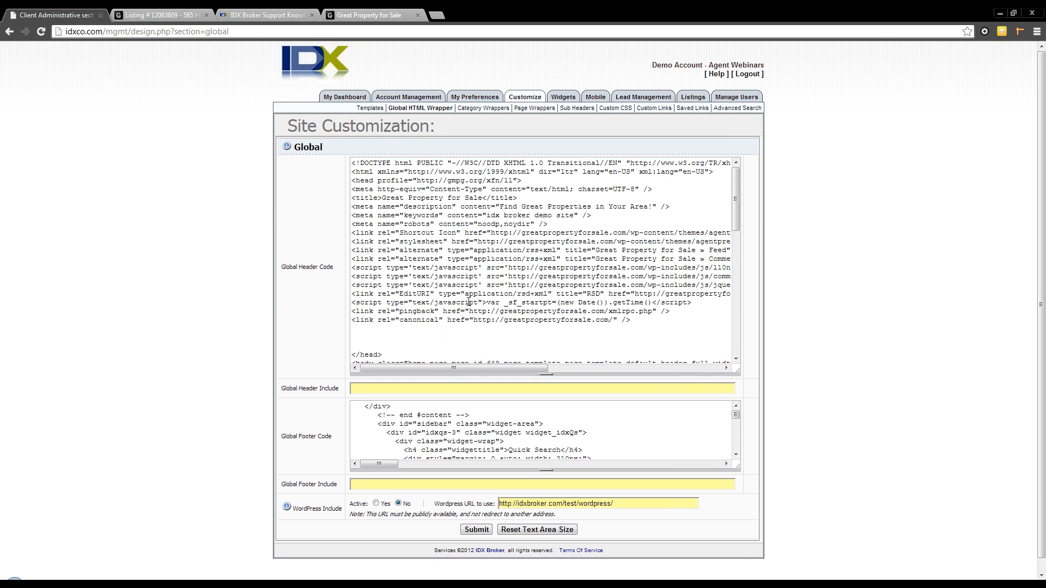
pyautogui.scroll(-3, 538, 296)
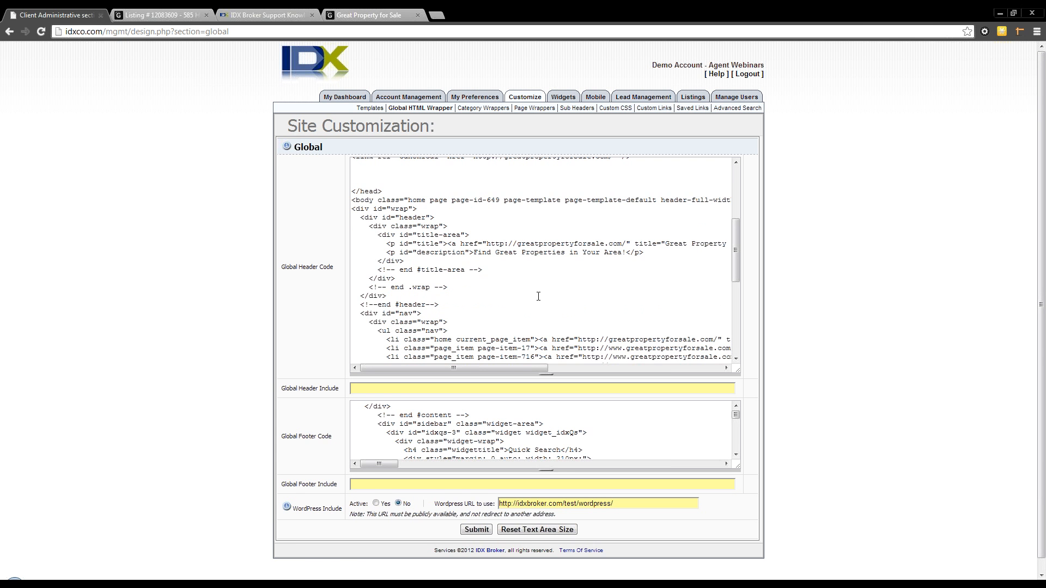
pyautogui.hotkey('ctrl', 'Tab')
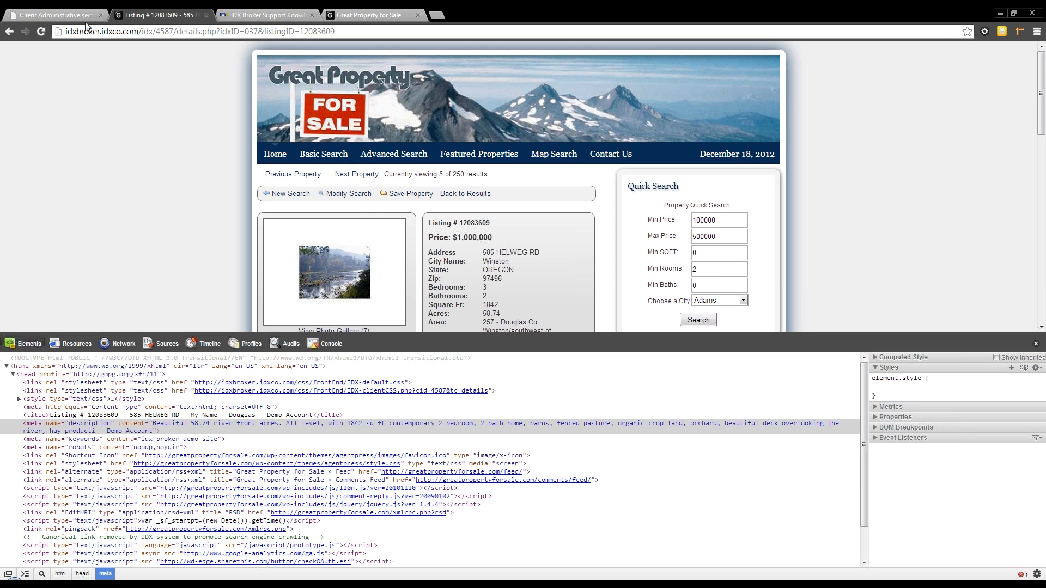
pyautogui.click(54, 15)
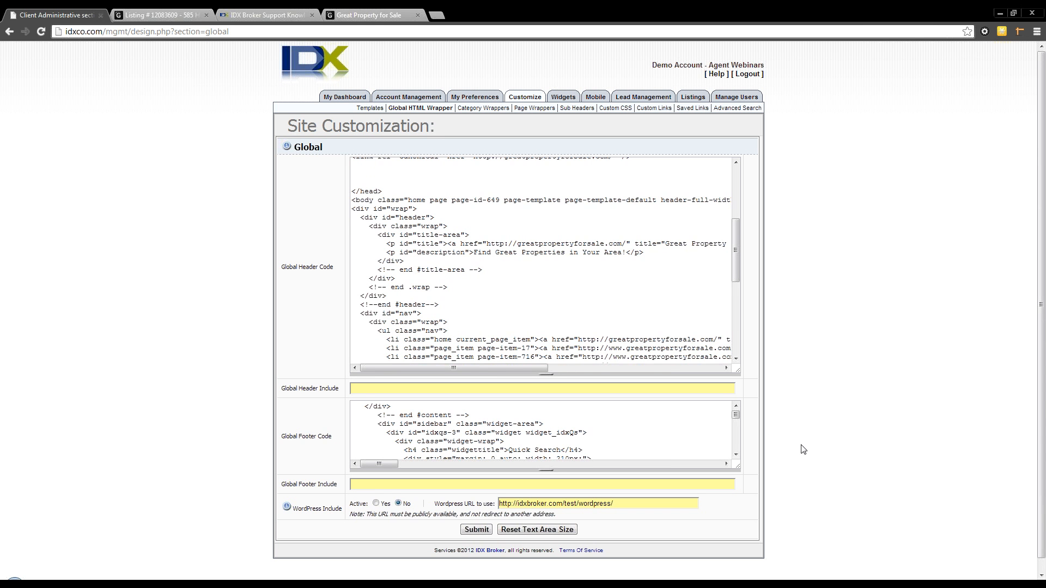
# Examine the WordPress Include setting, reading its help note and highlighting the WordPress URL.
pyautogui.scroll(-1, 804, 442)
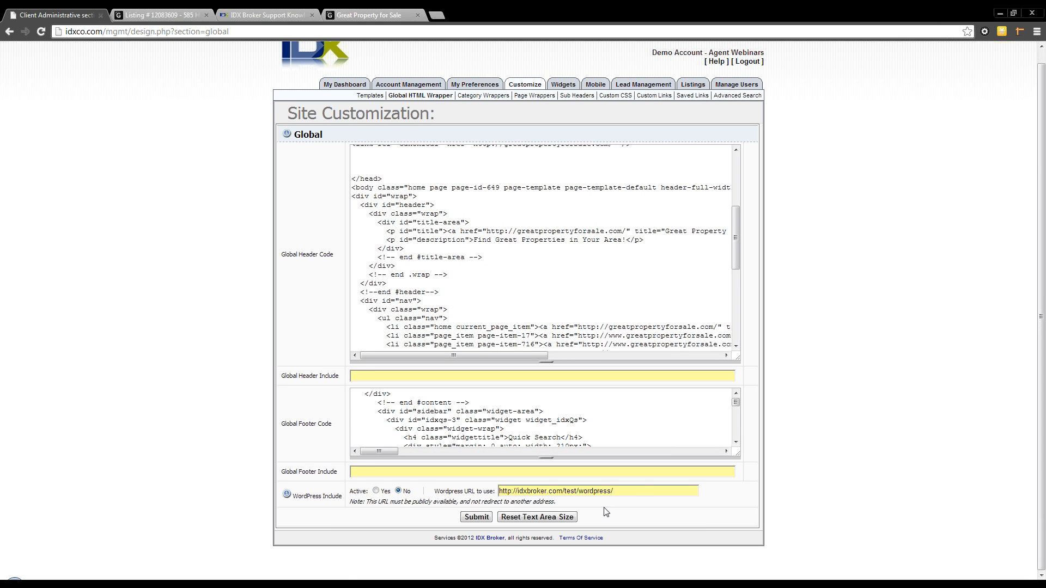
pyautogui.moveTo(646, 491); pyautogui.dragTo(502, 491)
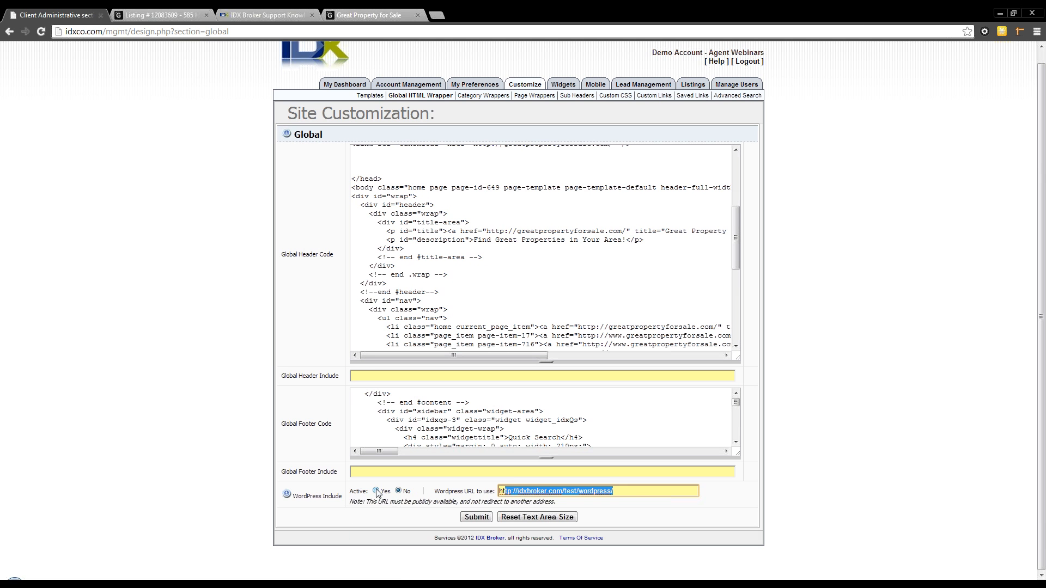
pyautogui.moveTo(286, 496)
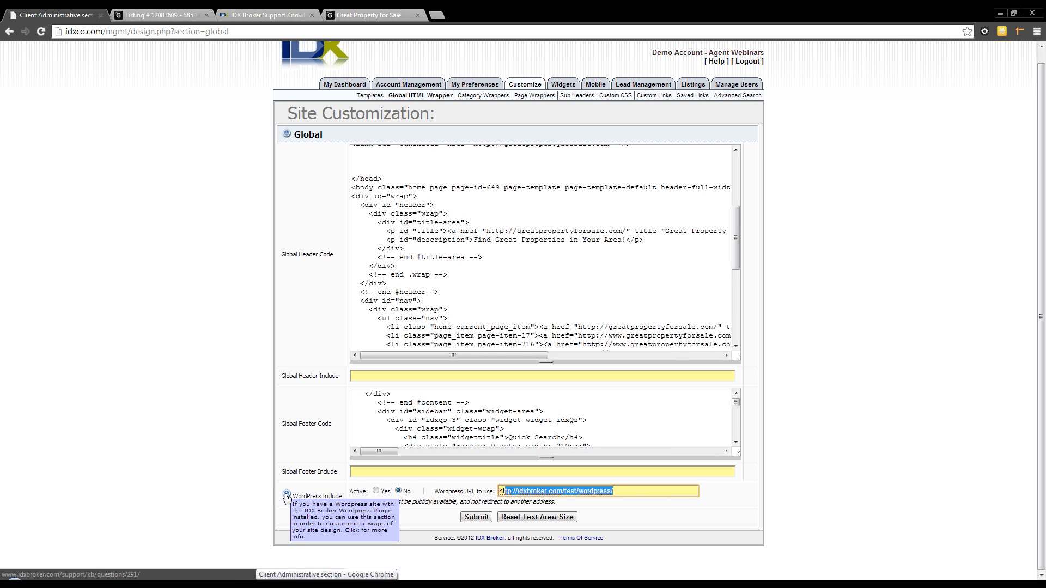
pyautogui.click(573, 492)
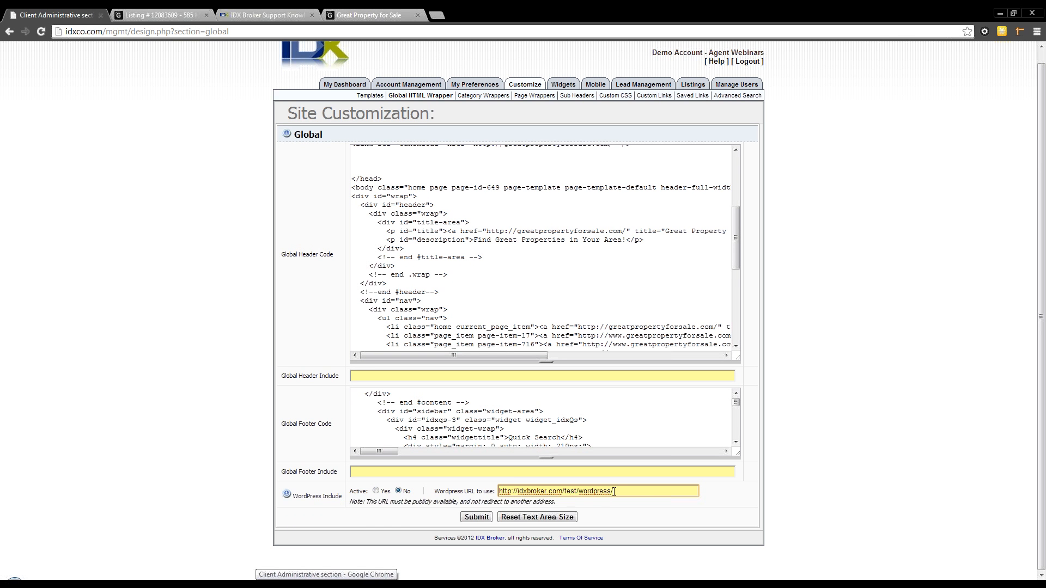
pyautogui.moveTo(612, 491); pyautogui.dragTo(493, 493)
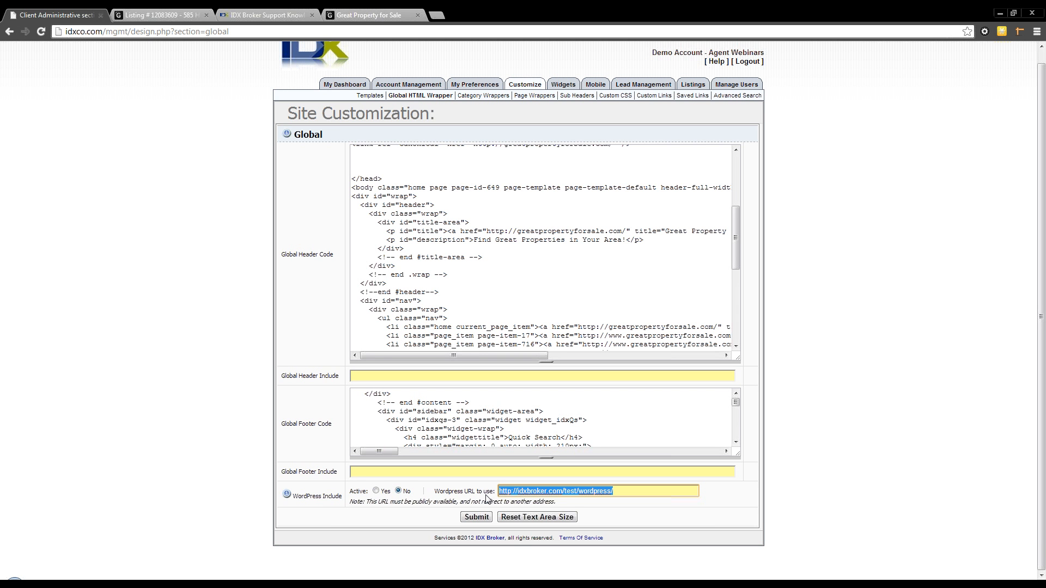
# Open the Category Wrappers and examine the Search Pages header code field.
pyautogui.click(476, 97)
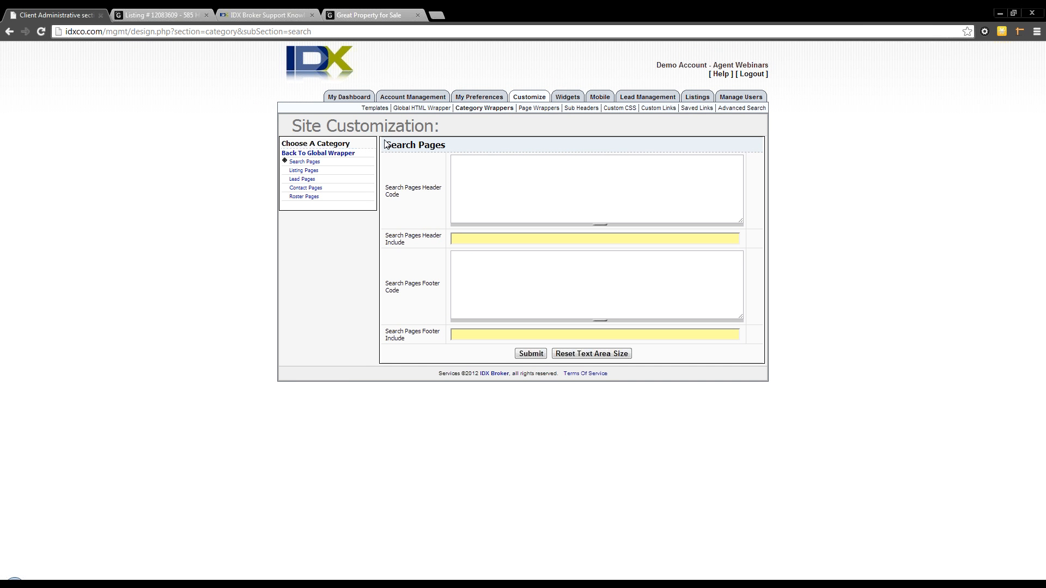
pyautogui.moveTo(467, 101)
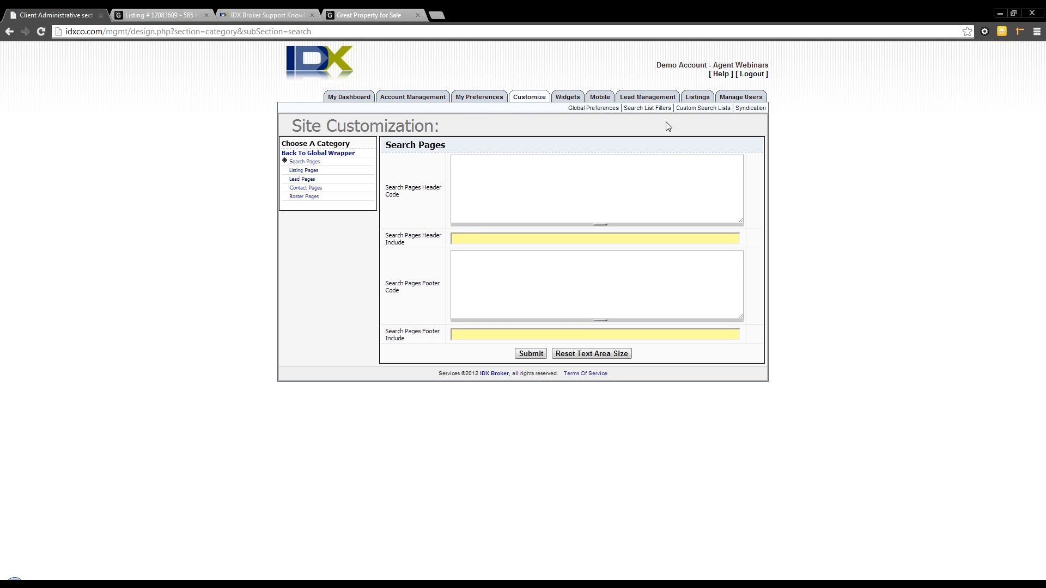
pyautogui.moveTo(571, 98)
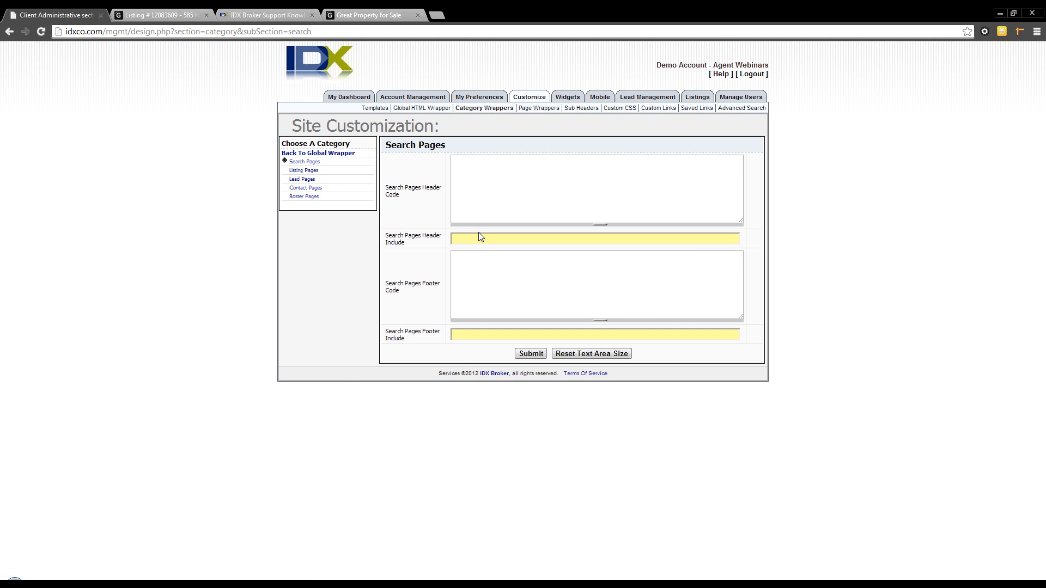
pyautogui.click(488, 199)
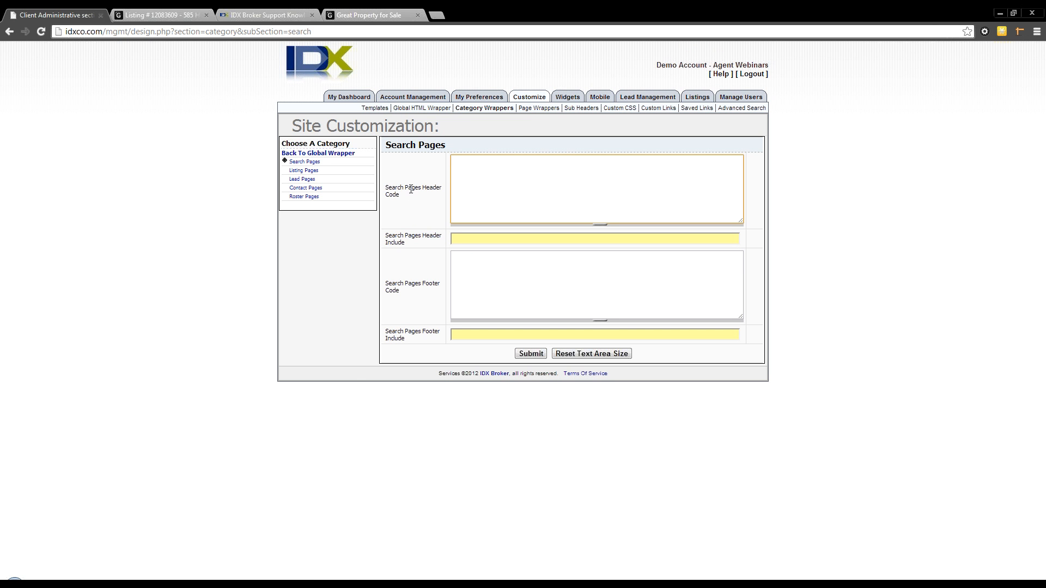
# Open the Page Wrappers and browse the individual pages under the Lead Pages and Listing Pages categories.
pyautogui.click(534, 109)
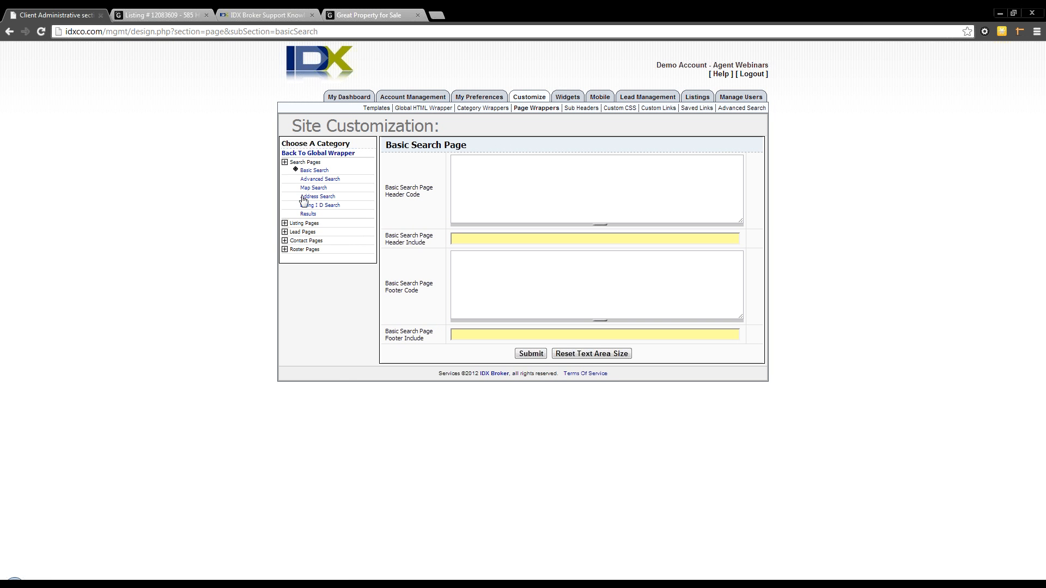
pyautogui.click(300, 233)
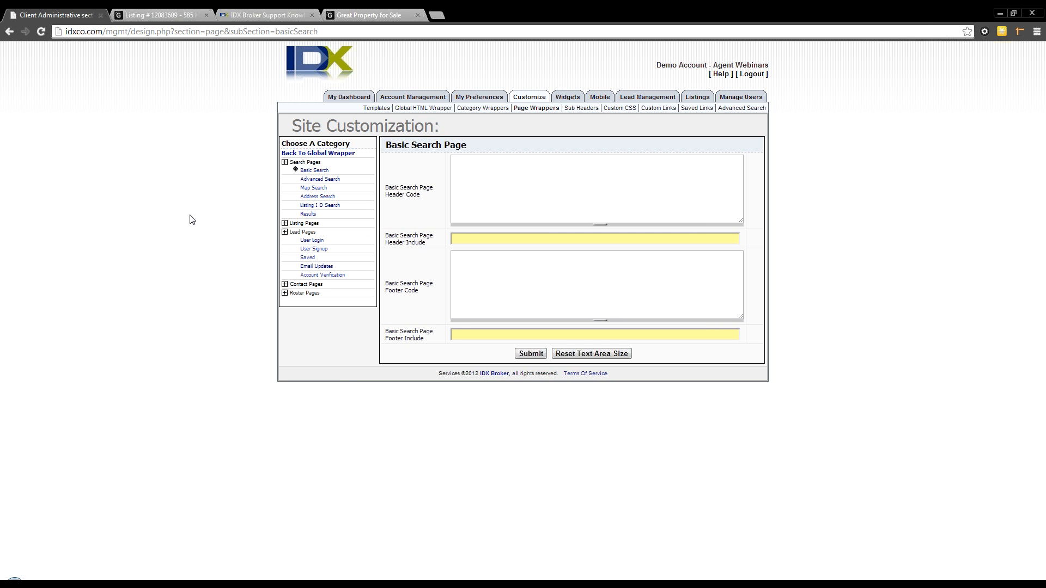
pyautogui.click(291, 224)
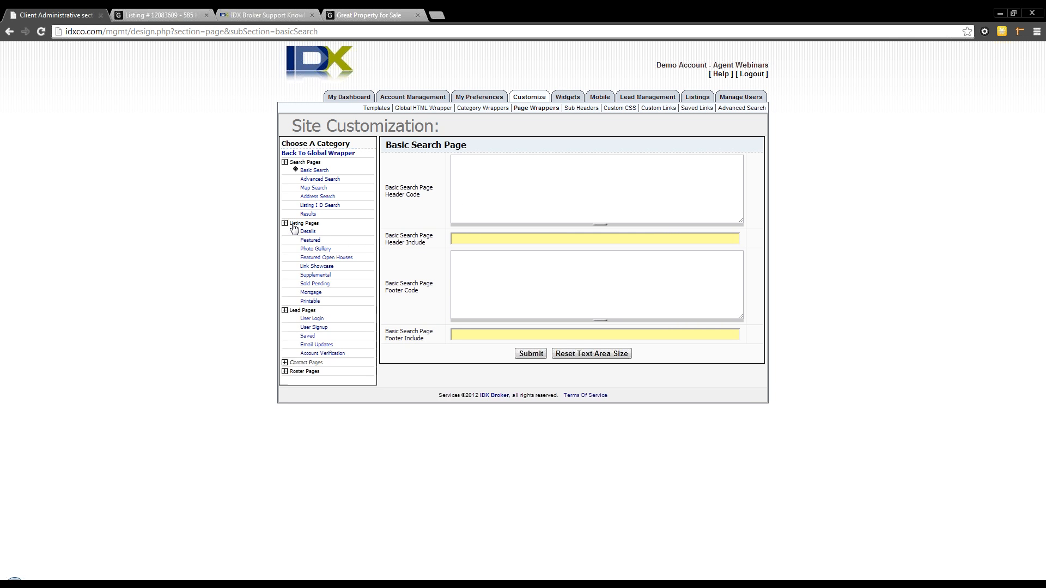
pyautogui.click(290, 223)
pyautogui.click(497, 181)
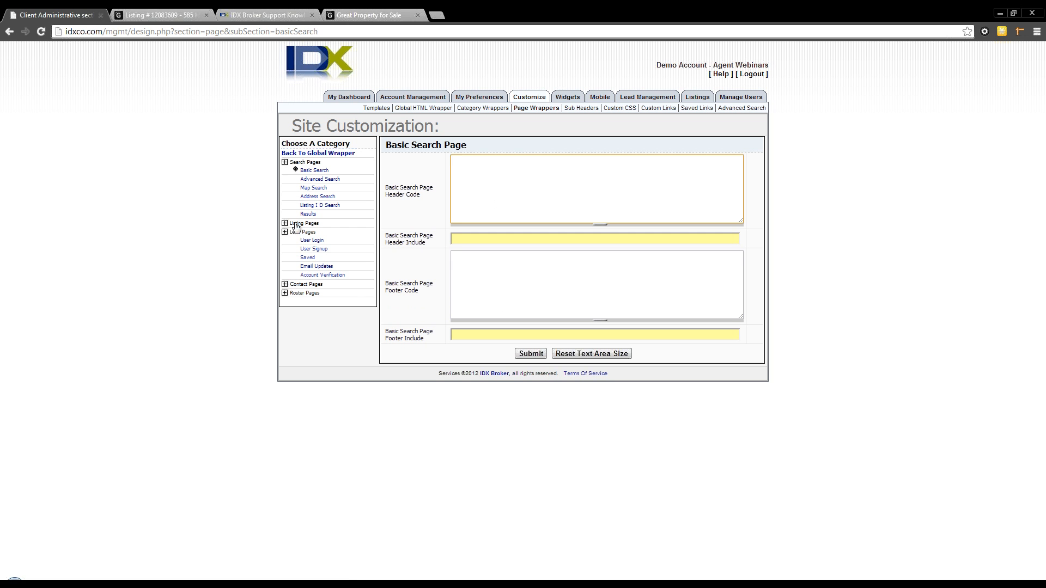
# View the User Signup and Email Updates page wrappers, examining the Email Updates header, footer and preview options.
pyautogui.click(315, 250)
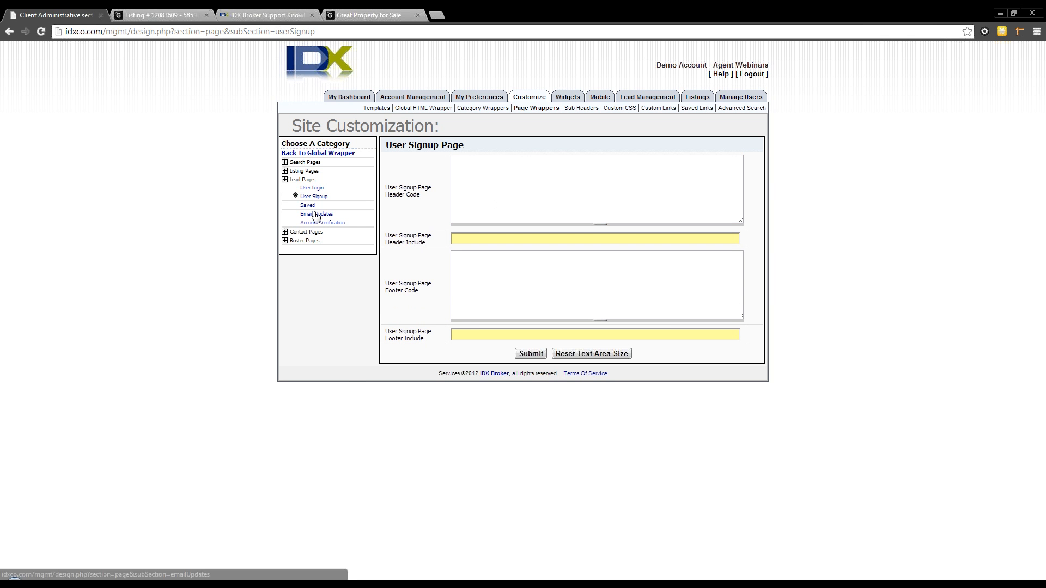
pyautogui.click(316, 214)
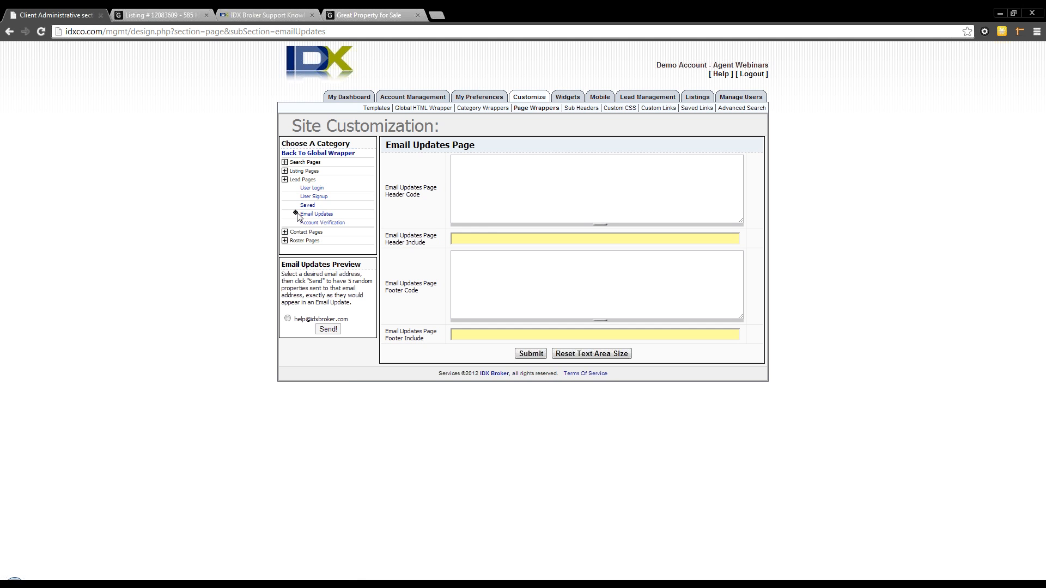
pyautogui.click(485, 170)
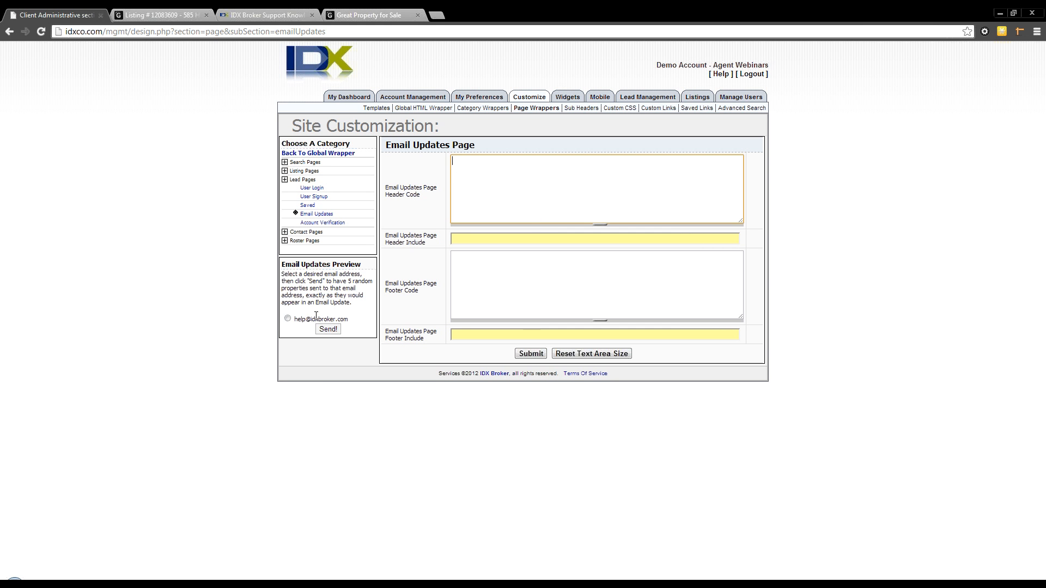
pyautogui.click(286, 320)
pyautogui.moveTo(299, 319); pyautogui.dragTo(319, 320)
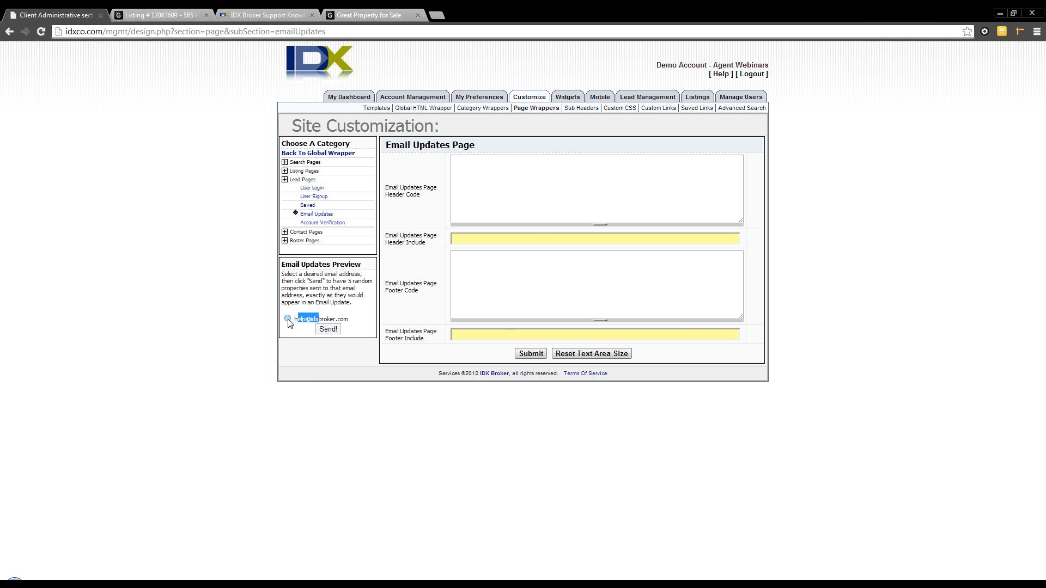
pyautogui.click(553, 188)
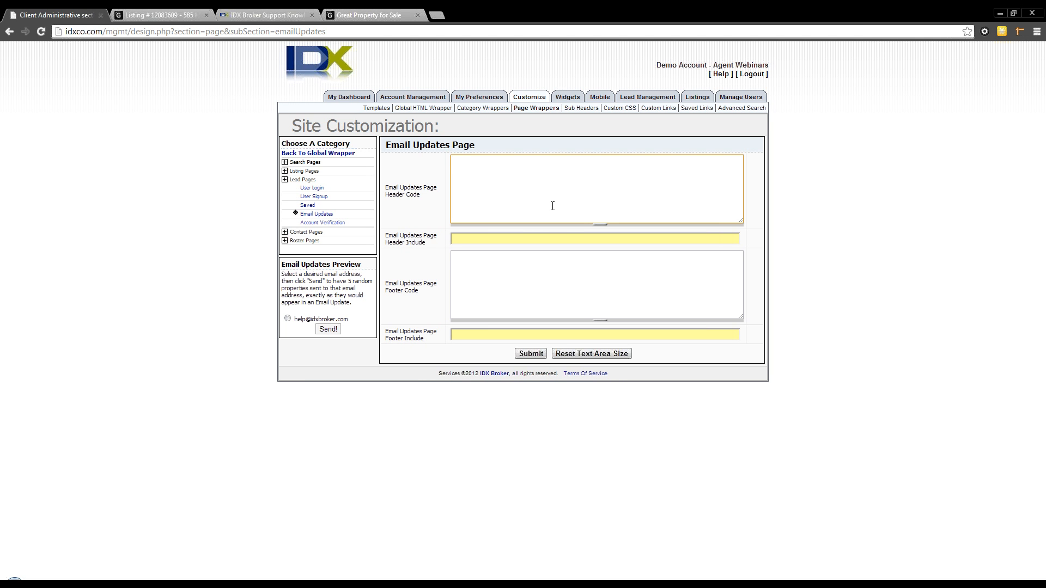
pyautogui.click(530, 271)
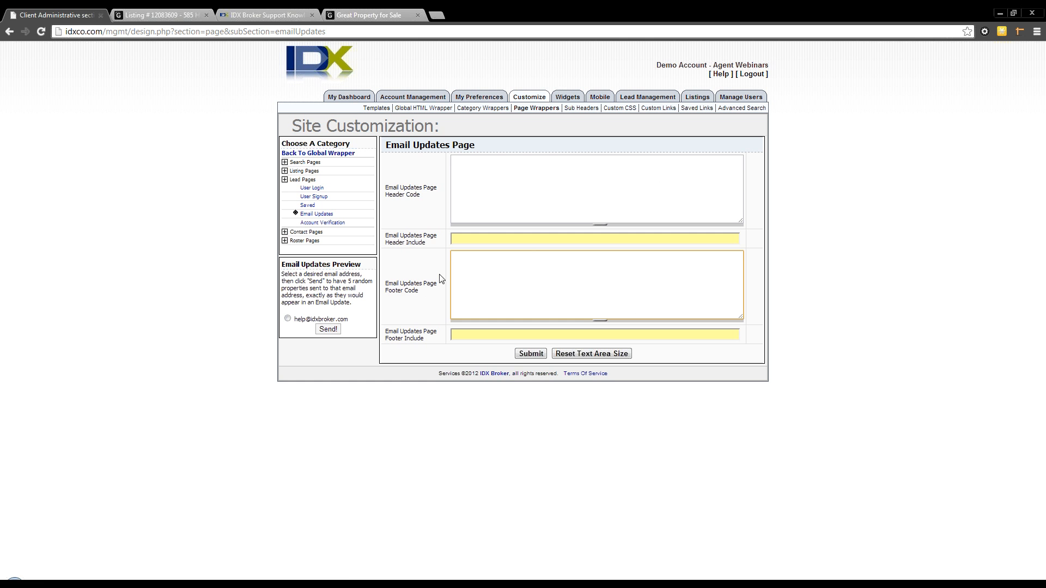
# Look through the Sub Headers for the listing pages and the Custom CSS page, ending on the search page Sub Headers.
pyautogui.click(580, 110)
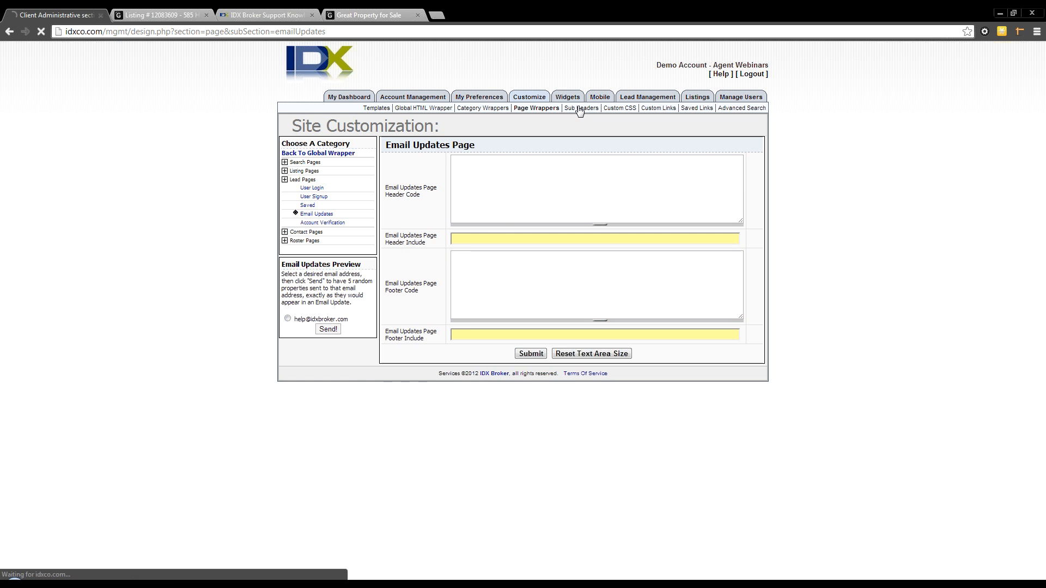
pyautogui.click(289, 172)
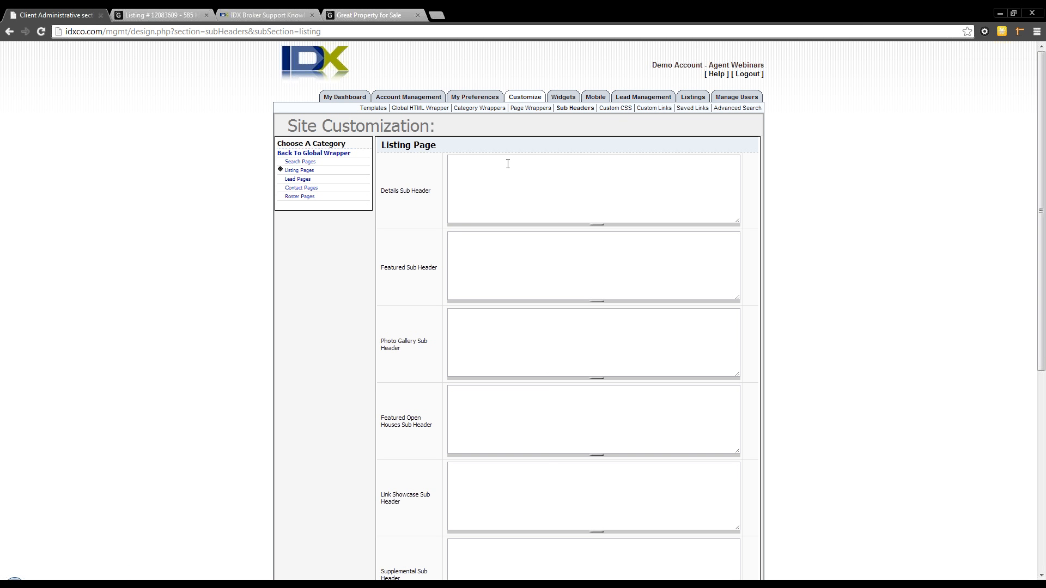
pyautogui.click(614, 108)
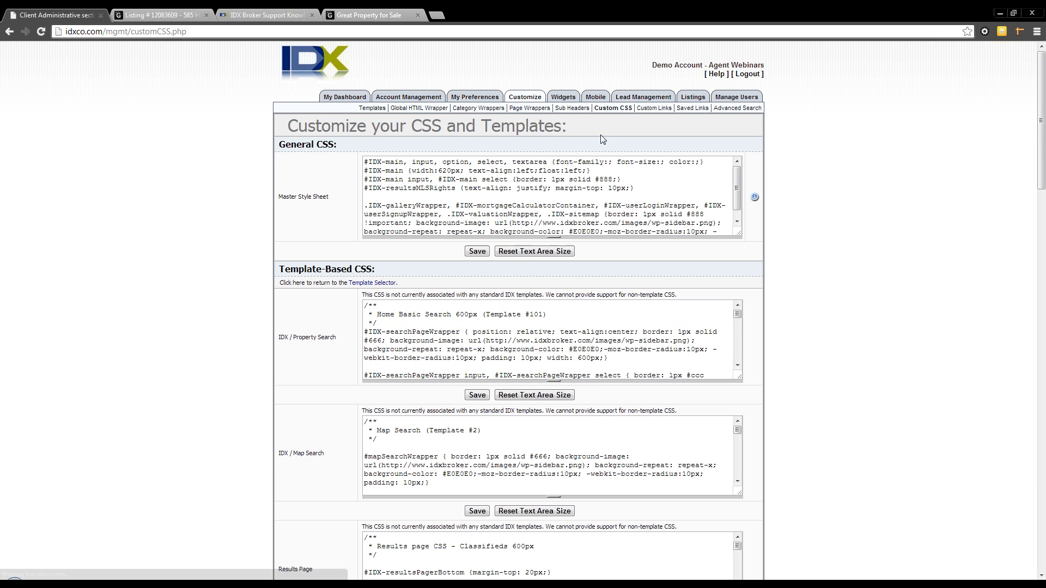
pyautogui.click(577, 108)
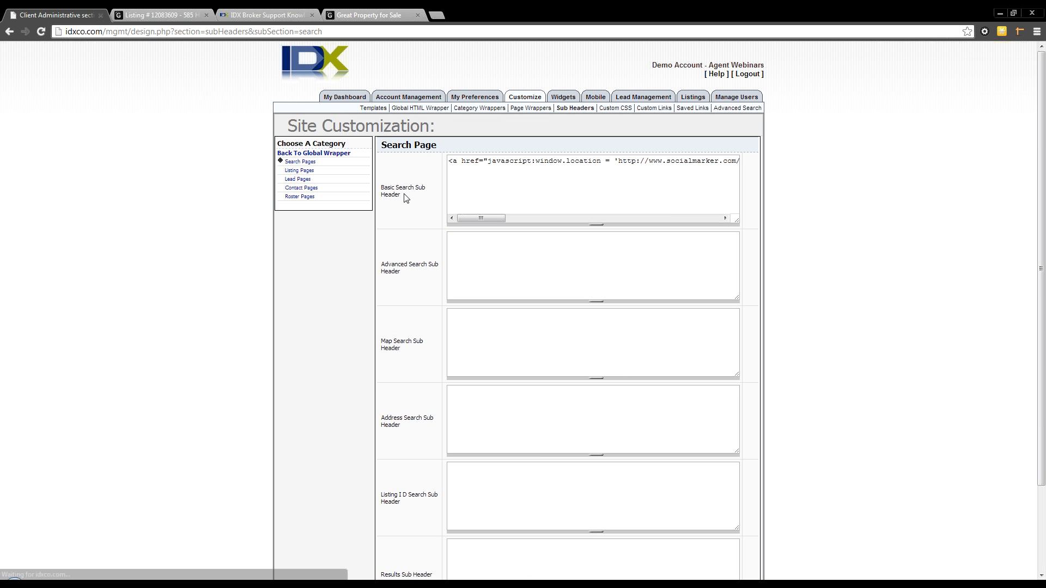
# Enter <h1>Advanced Search</h1> as the Advanced Search Sub Header and point out the Map Search and Address Search fields.
pyautogui.click(496, 254)
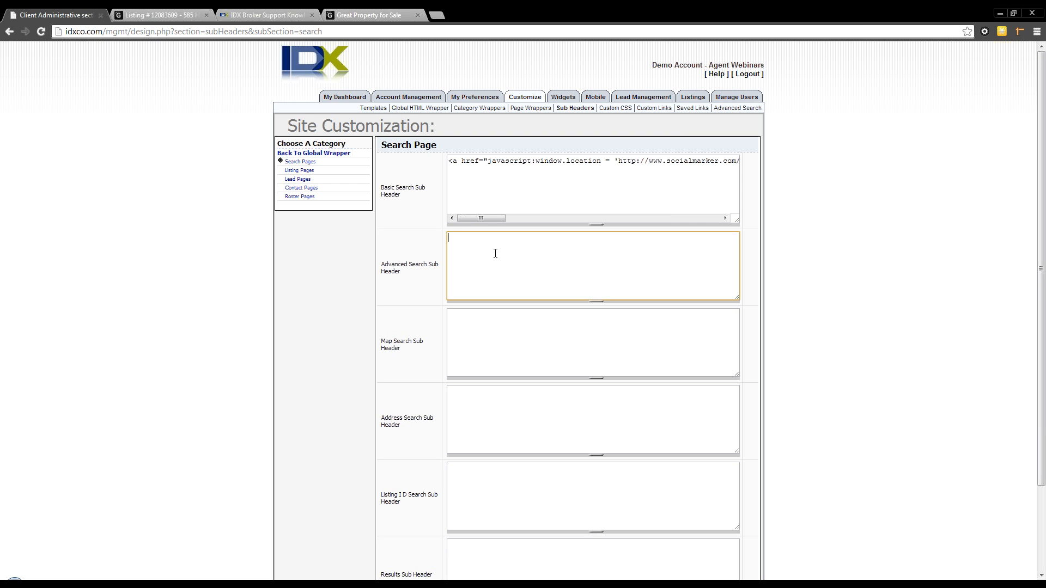
pyautogui.write('H1')
pyautogui.press('BackSpace')
pyautogui.press('BackSpace')
pyautogui.write('<h1>')
pyautogui.write('nanced Search')
pyautogui.click(498, 338)
pyautogui.click(482, 428)
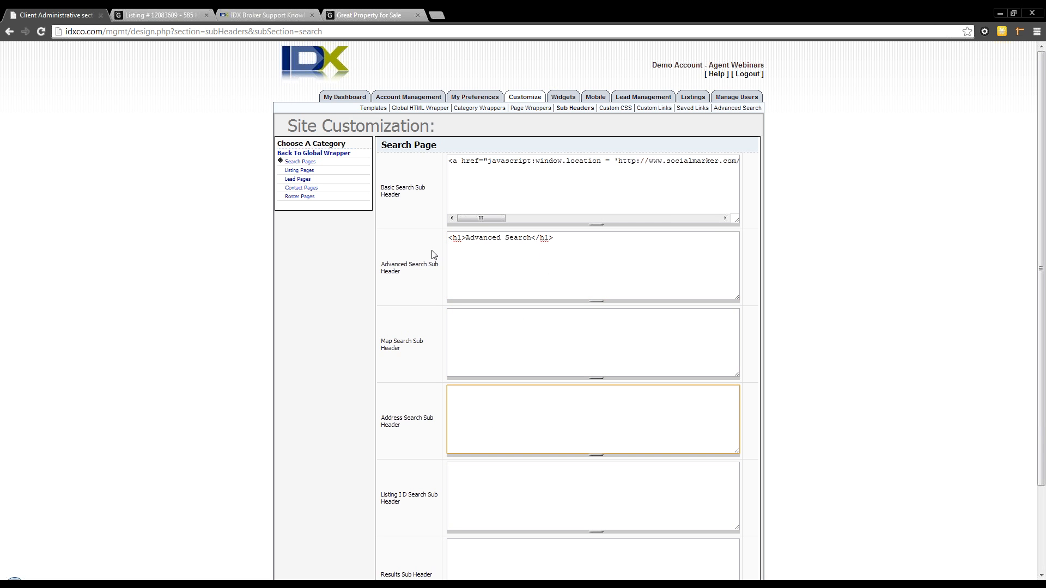
# Open the Custom CSS page and enlarge the Master Style Sheet box to show its full code.
pyautogui.click(606, 109)
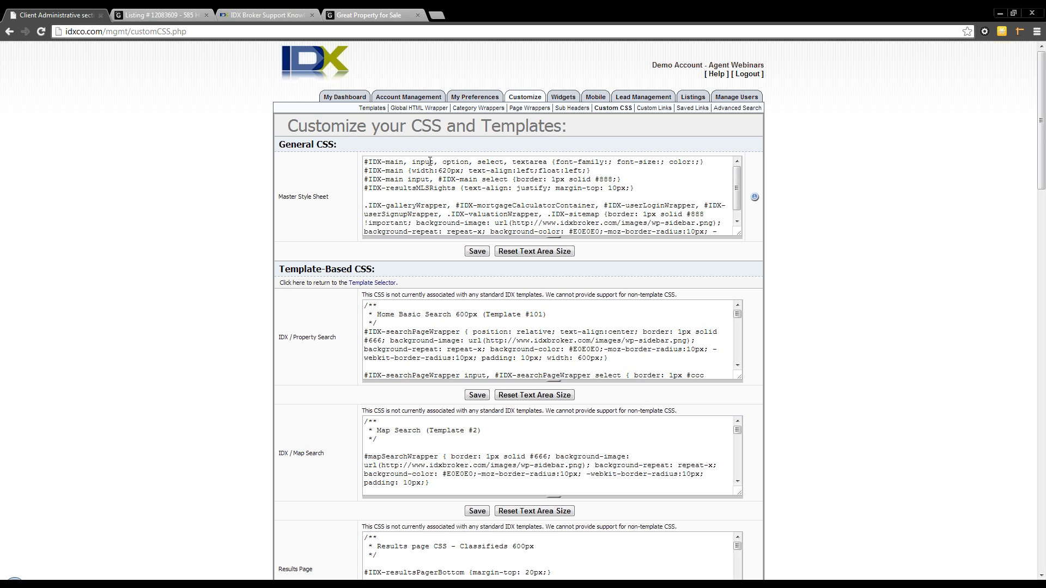
pyautogui.moveTo(736, 234); pyautogui.dragTo(751, 238)
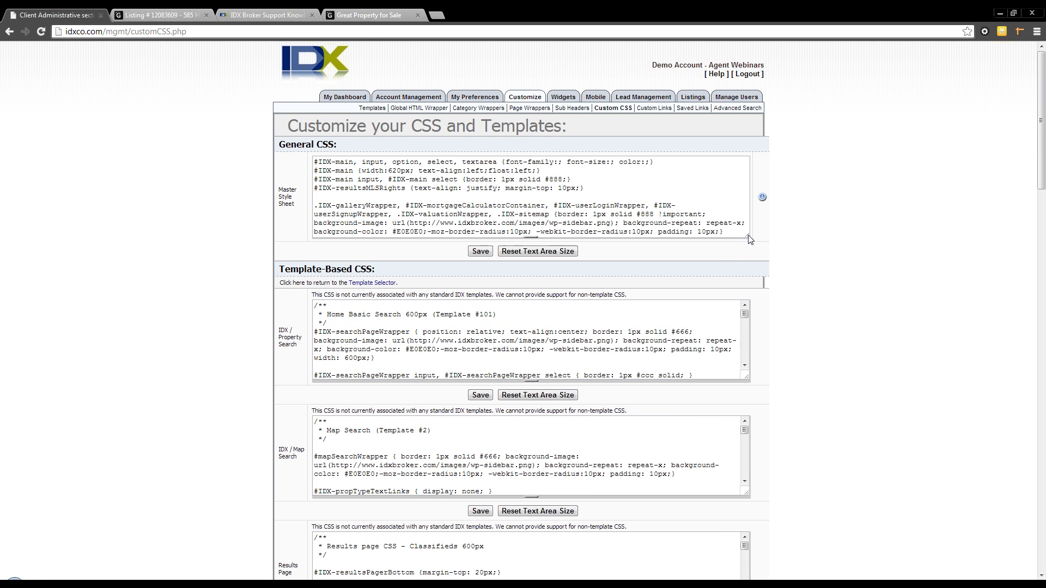
pyautogui.click(536, 234)
pyautogui.moveTo(534, 238); pyautogui.dragTo(550, 284)
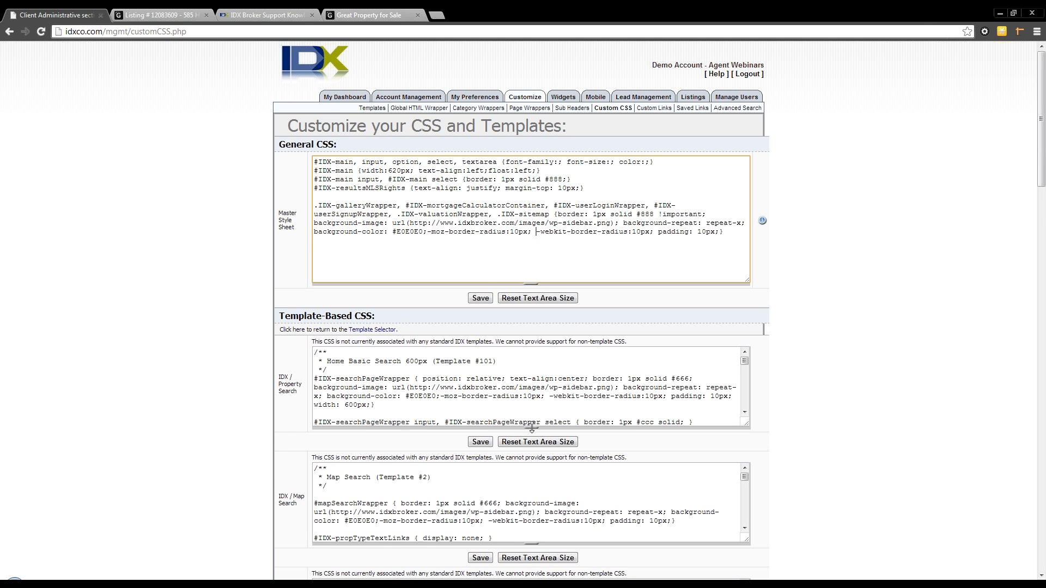
# Enlarge the IDX / Property Search CSS box and examine its Home Basic Search code alongside the other template-based CSS boxes.
pyautogui.moveTo(532, 428); pyautogui.dragTo(532, 532)
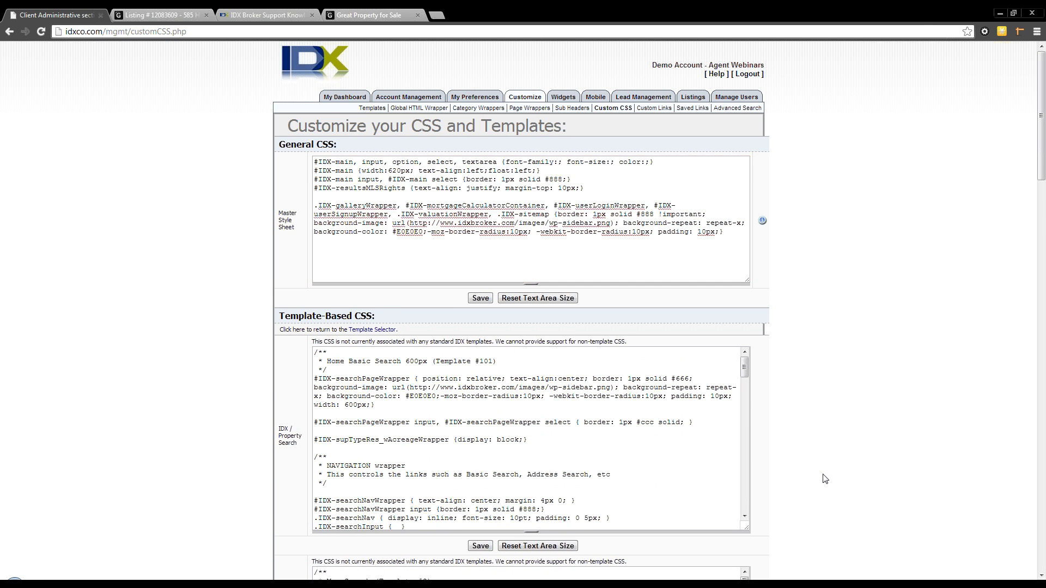
pyautogui.scroll(-3, 825, 478)
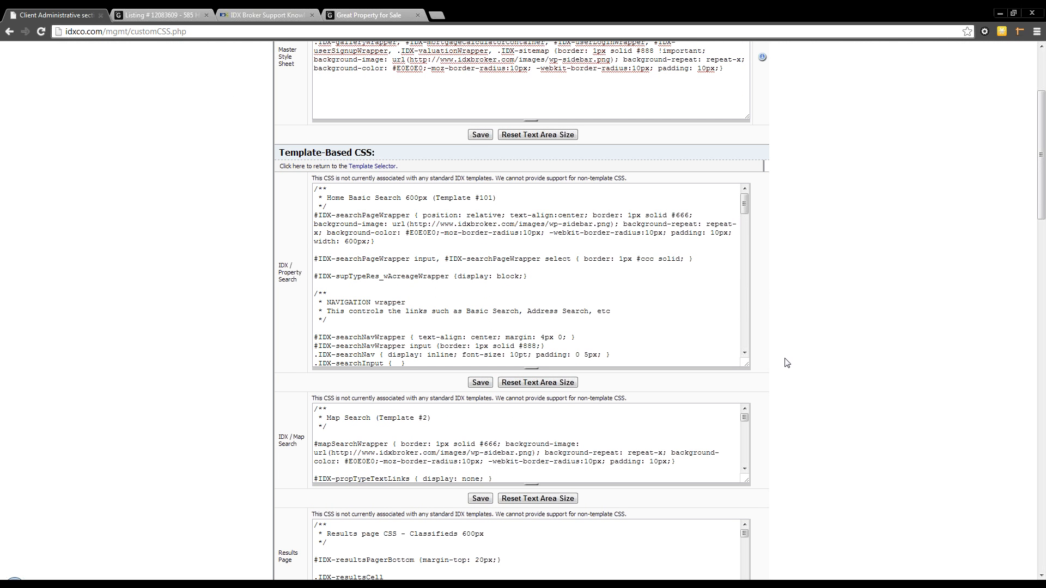
pyautogui.scroll(-1, 787, 363)
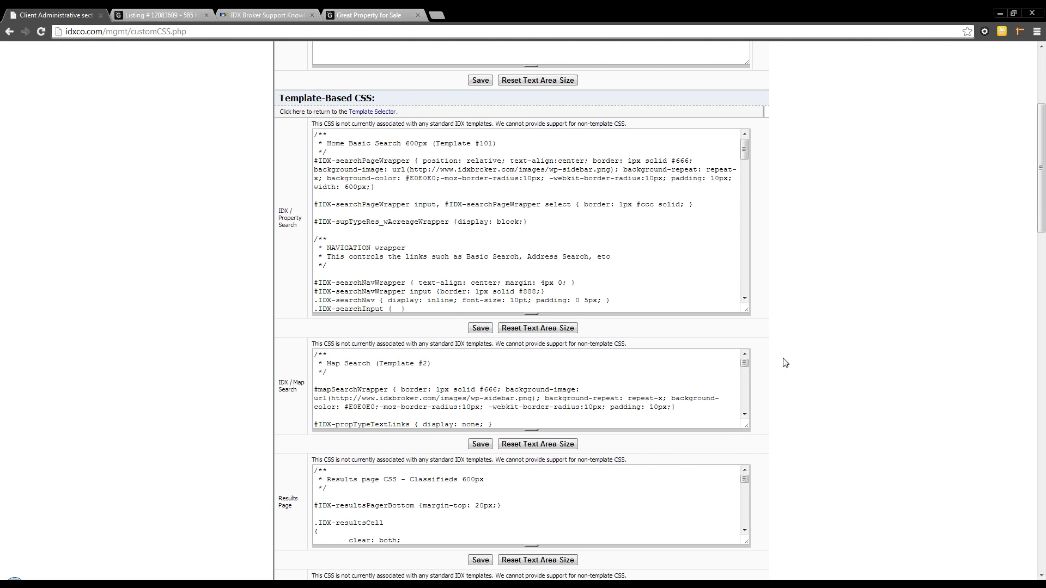
pyautogui.scroll(4, 336, 145)
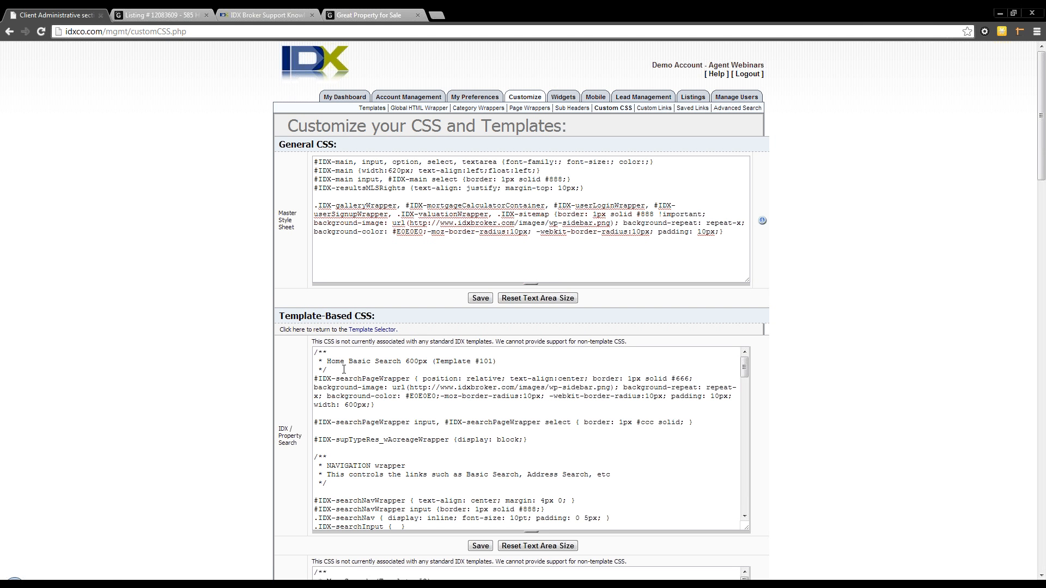
pyautogui.moveTo(325, 361); pyautogui.dragTo(400, 365)
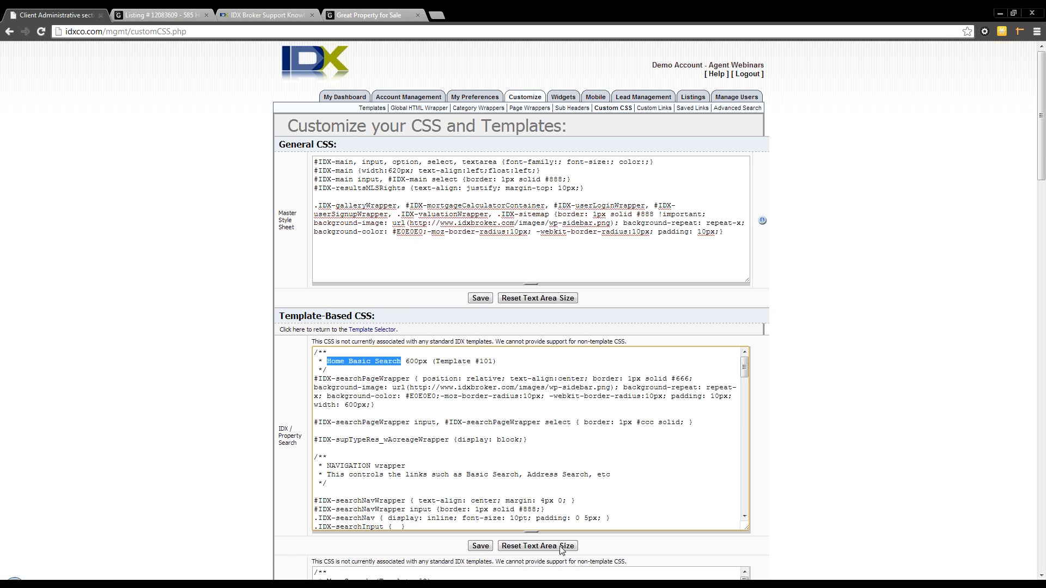
pyautogui.click(798, 498)
pyautogui.scroll(-2, 815, 469)
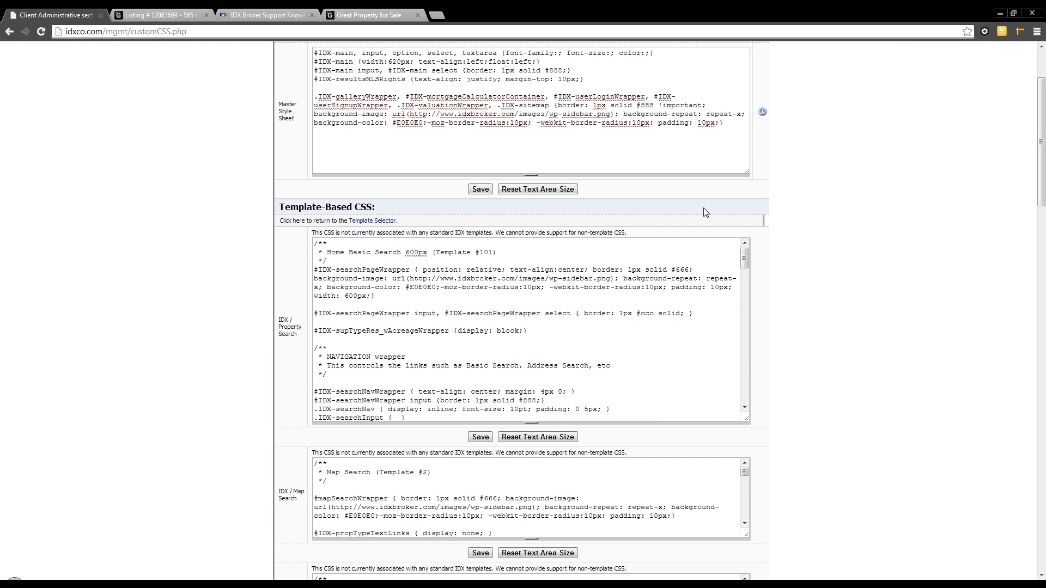
pyautogui.scroll(-2, 536, 323)
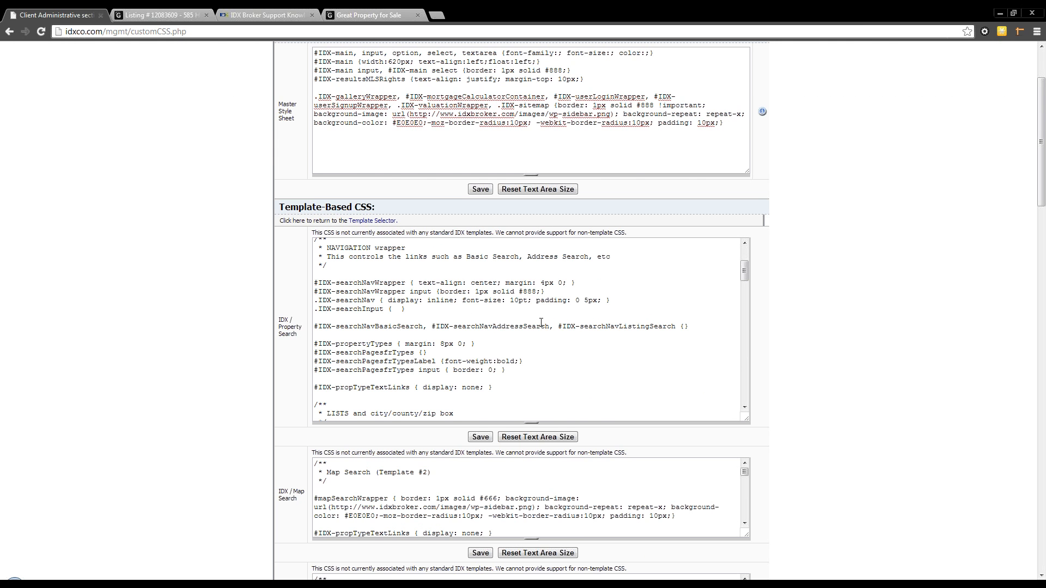
pyautogui.scroll(4, 541, 323)
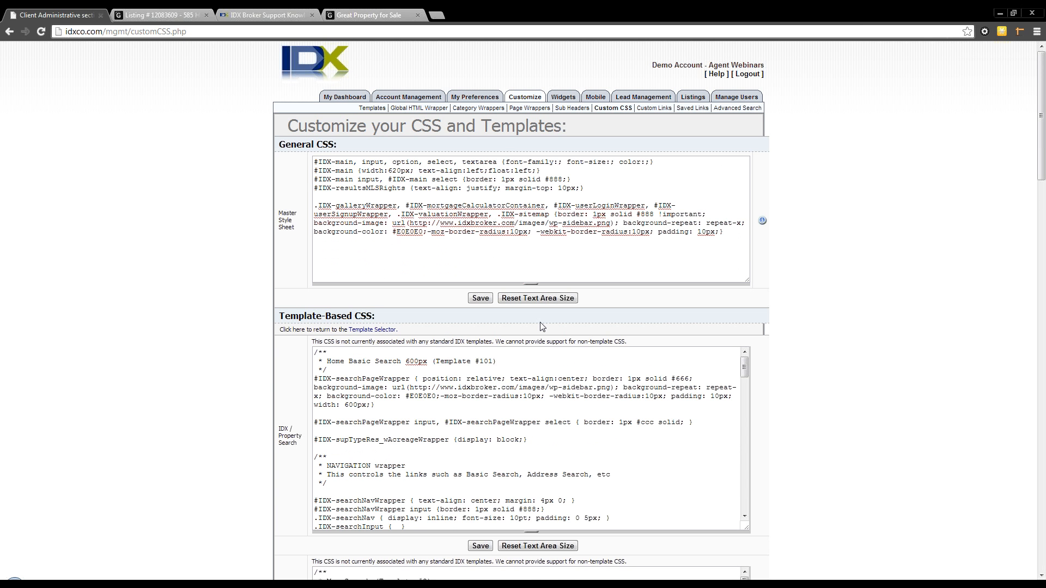
# Enter Advanced Search as the Advanced Search Sub Header for the search pages and submit the change.
pyautogui.click(570, 111)
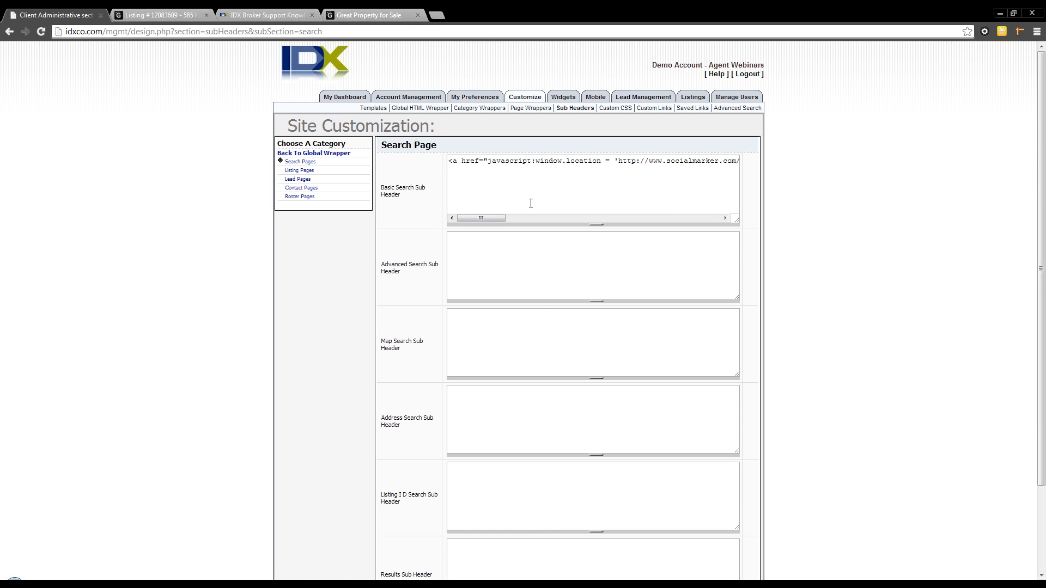
pyautogui.click(509, 244)
pyautogui.write('Adva')
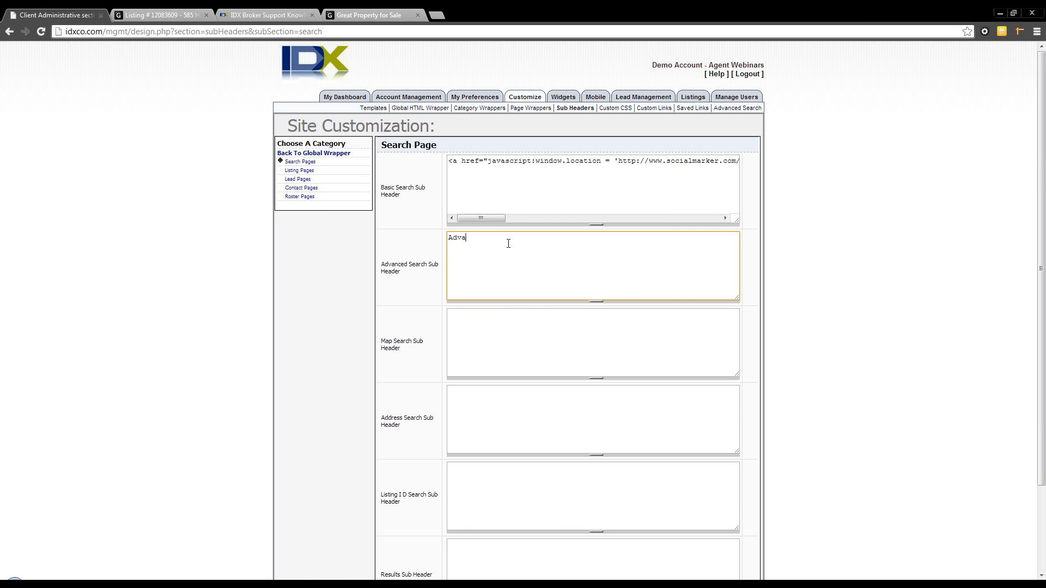
pyautogui.write('nced Search')
pyautogui.scroll(-3, 475, 304)
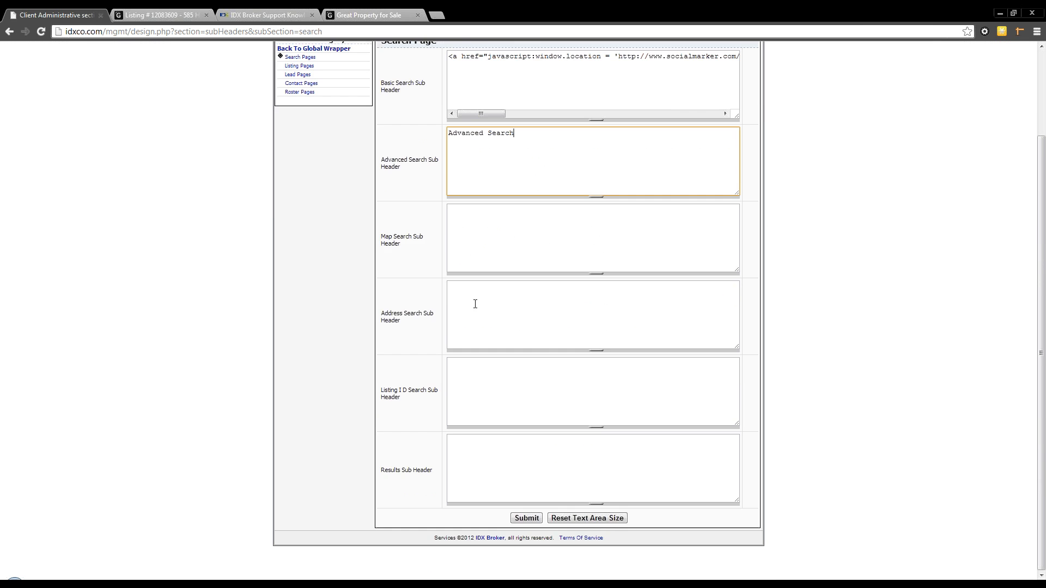
pyautogui.click(527, 518)
# Open the Advanced Search page on the live property site, close the developer tools and check the sub header text above the form.
pyautogui.click(215, 18)
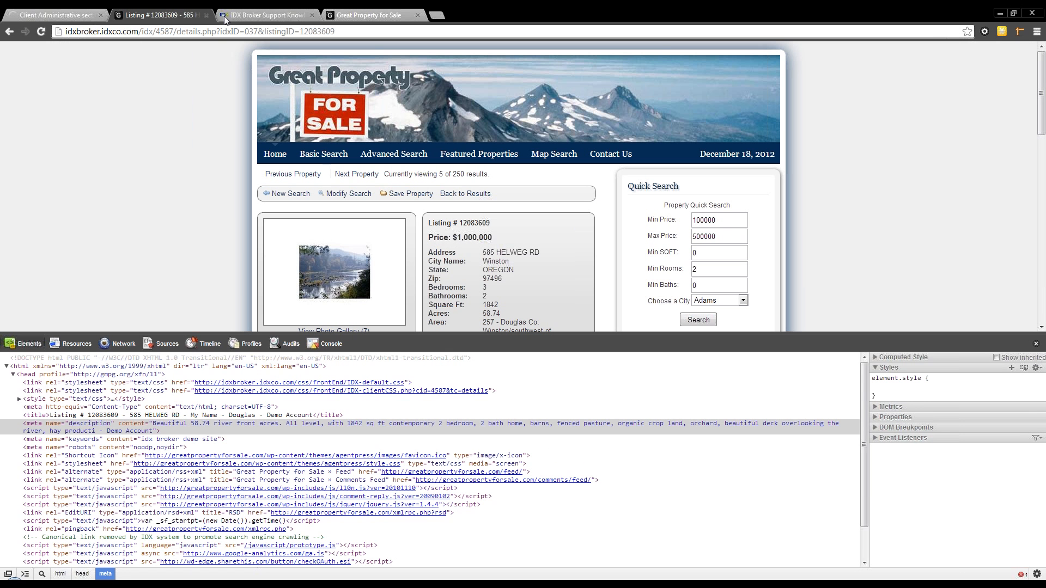
pyautogui.click(302, 195)
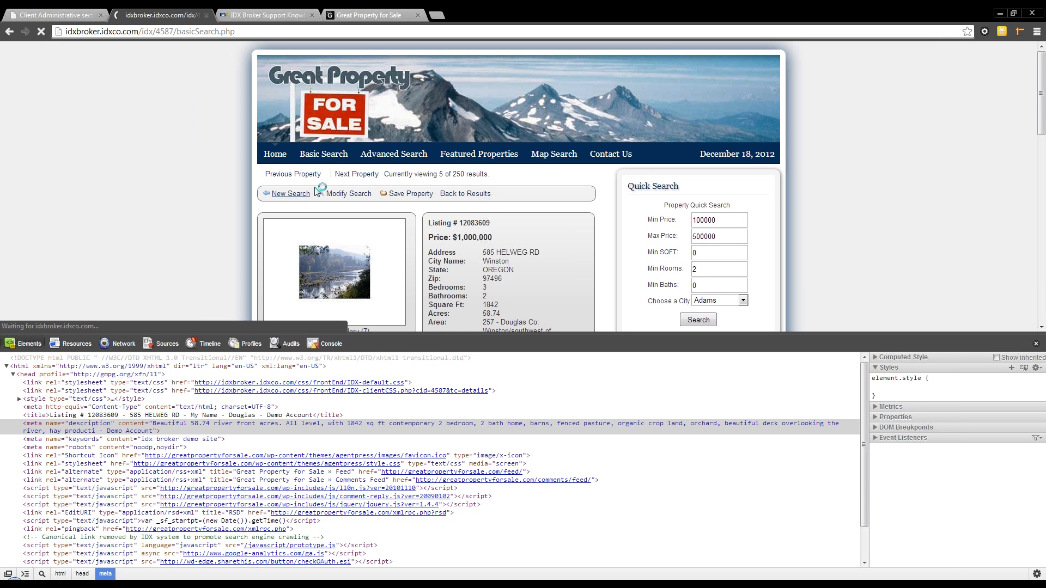
pyautogui.click(364, 203)
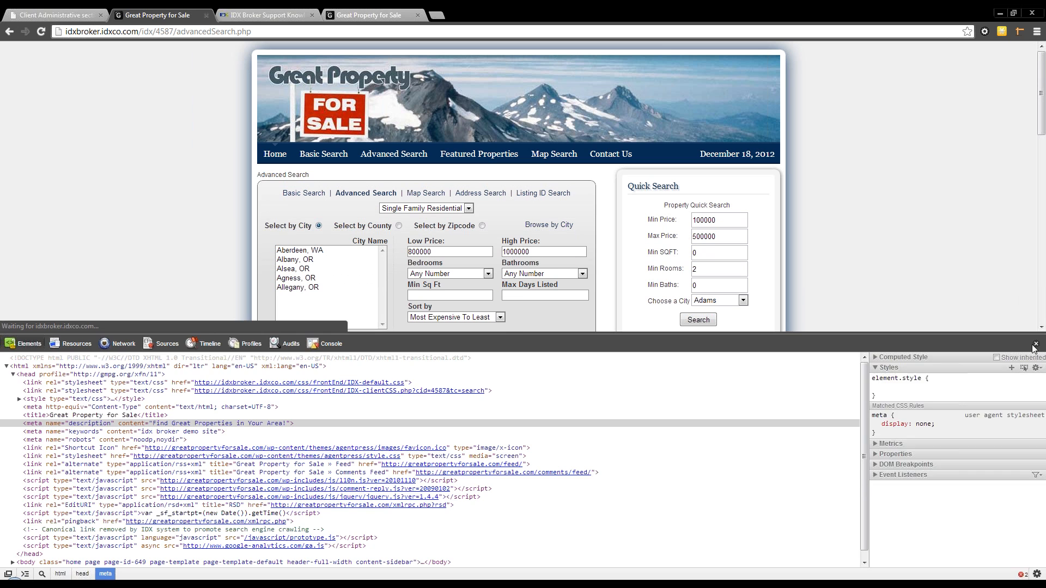
pyautogui.click(1035, 345)
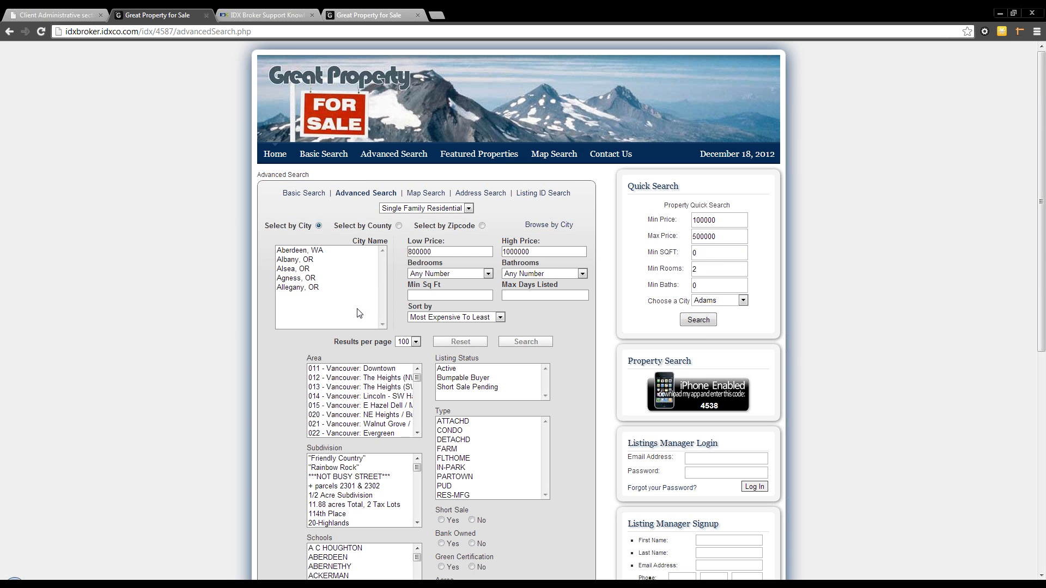
pyautogui.moveTo(321, 177); pyautogui.dragTo(260, 180)
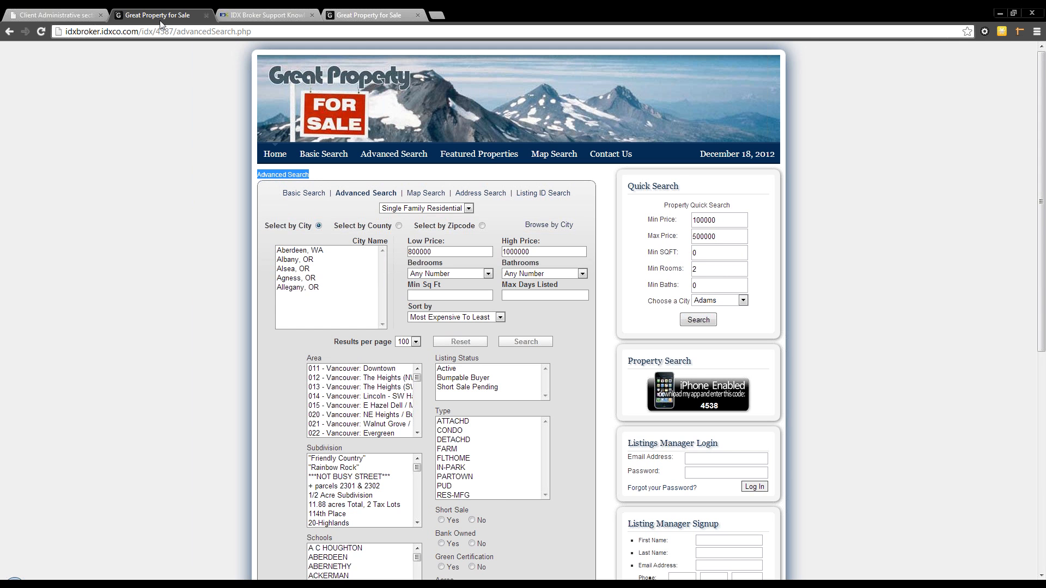
# Wrap the Advanced Search Sub Header text in <h1> and </h1> tags in the client administration and submit it.
pyautogui.click(55, 15)
pyautogui.click(448, 238)
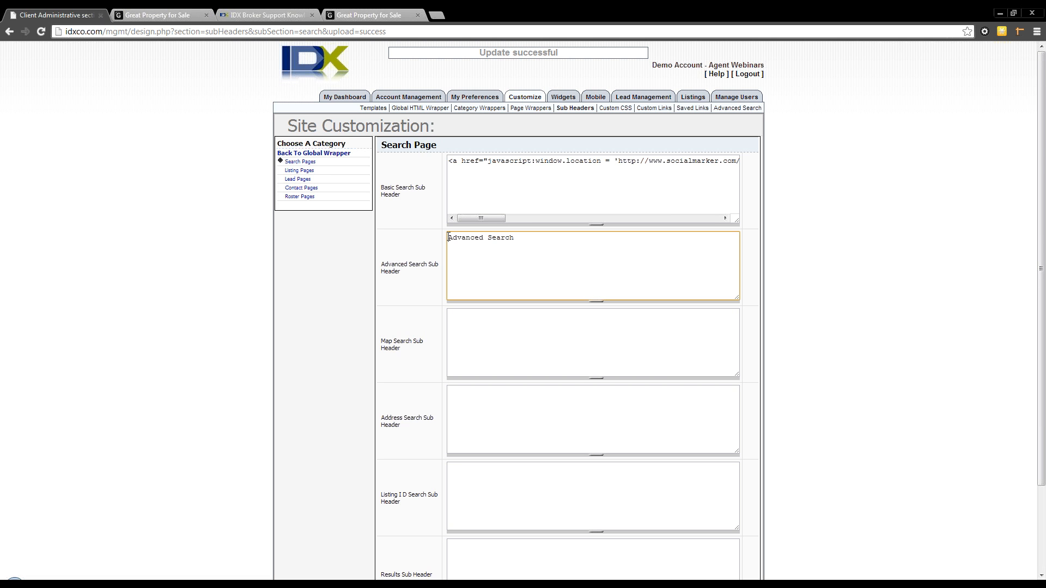
pyautogui.write('<h1>')
pyautogui.press('Right')
pyautogui.press('Right')
pyautogui.press('Right')
pyautogui.press('Right')
pyautogui.press('Right')
pyautogui.press('Right')
pyautogui.write('/')
pyautogui.scroll(-2, 432, 295)
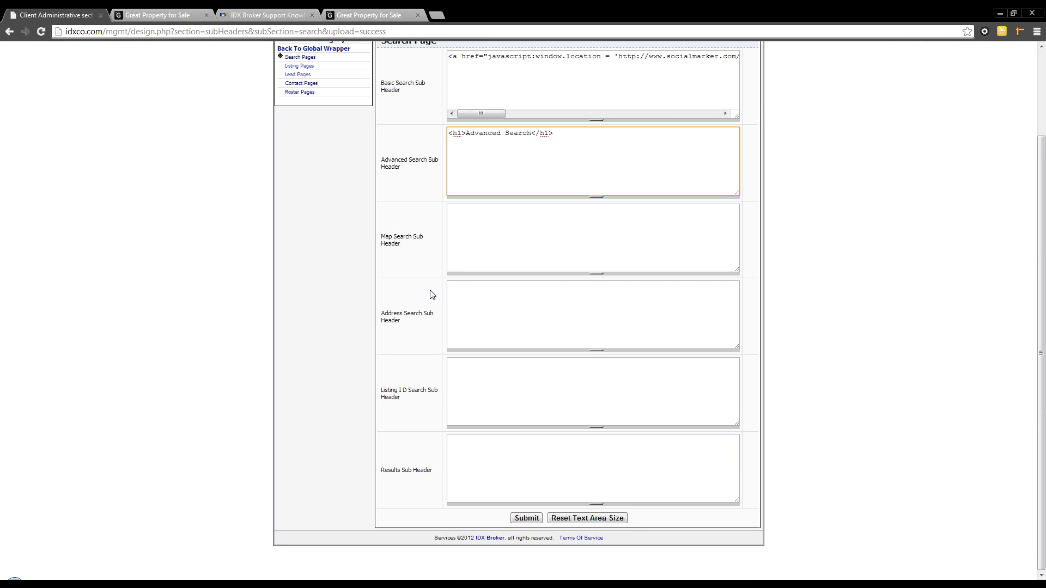
pyautogui.click(525, 522)
# Reload the live Advanced Search page and check how the sub header is styled.
pyautogui.click(188, 17)
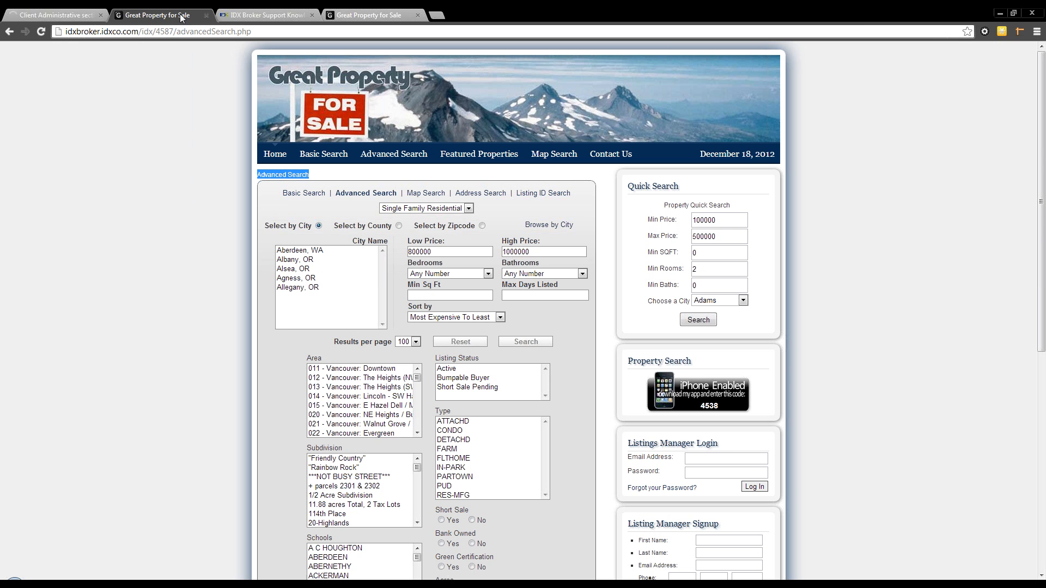
pyautogui.click(41, 31)
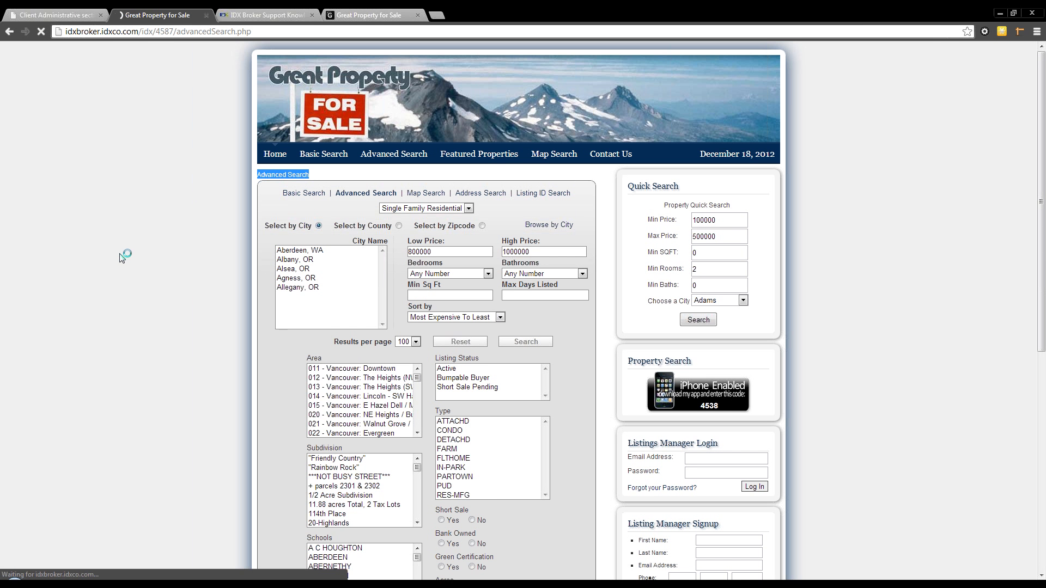
pyautogui.moveTo(360, 177); pyautogui.dragTo(264, 175)
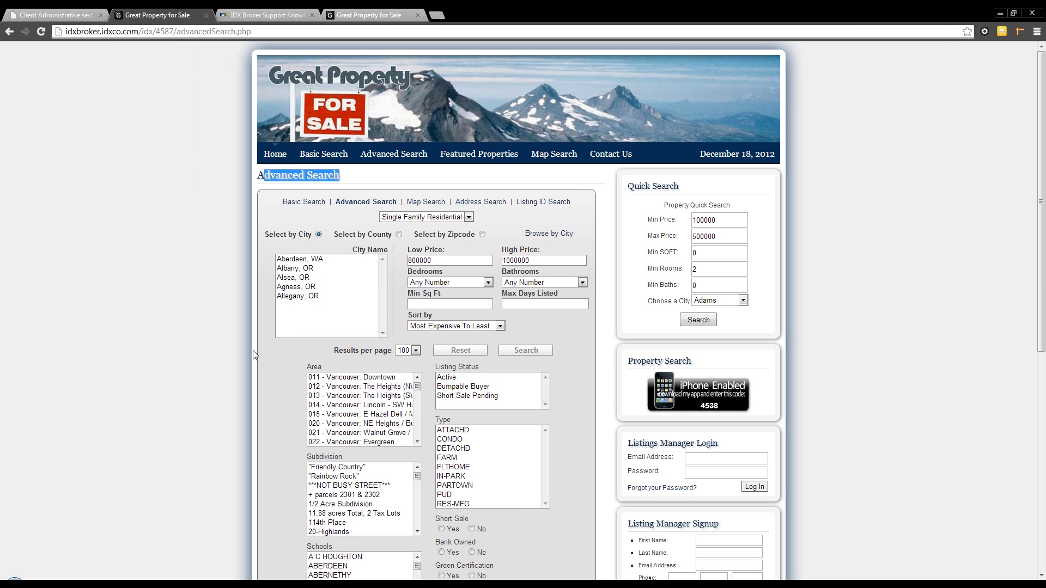
pyautogui.click(354, 186)
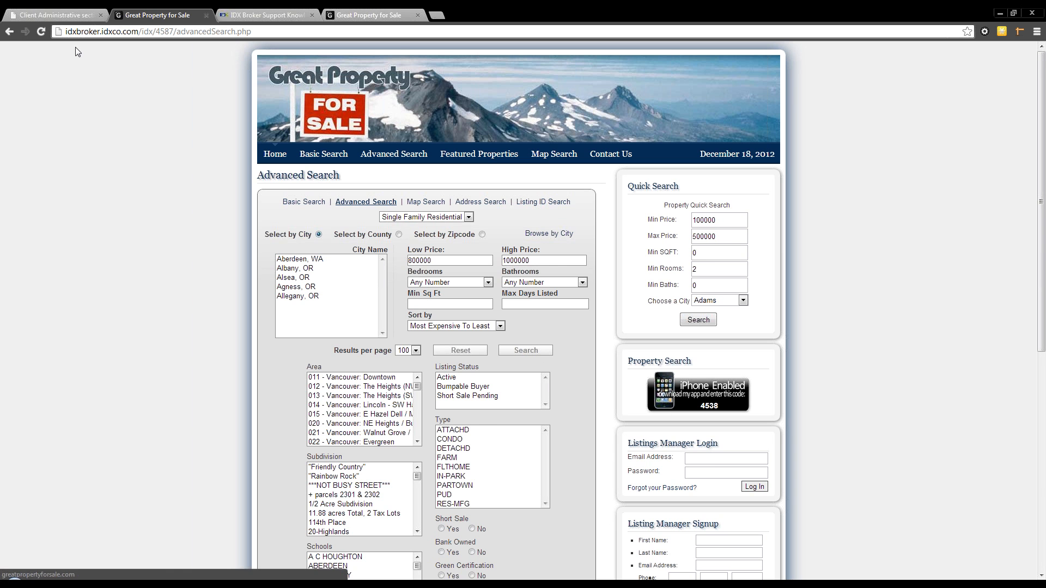
# Return to the Custom CSS page in the client administration and look through its Template-Based CSS and More CSS sections.
pyautogui.click(60, 14)
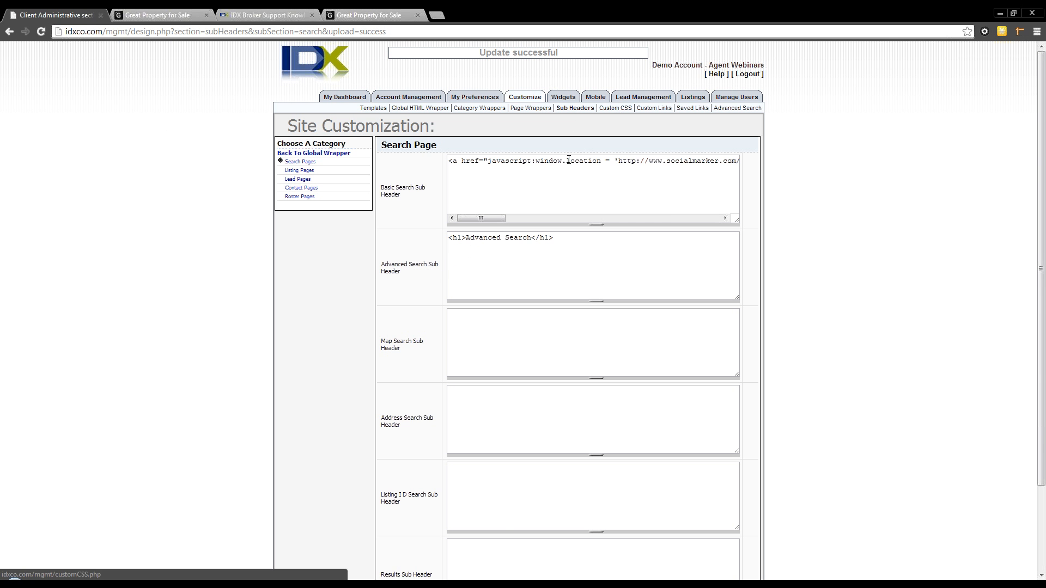
pyautogui.click(618, 108)
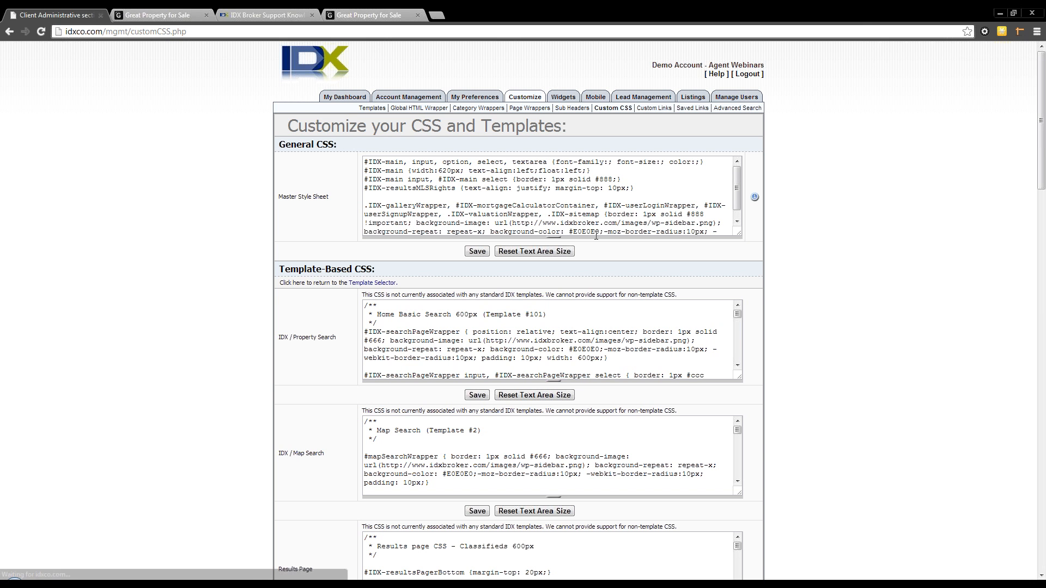
pyautogui.scroll(-14, 750, 284)
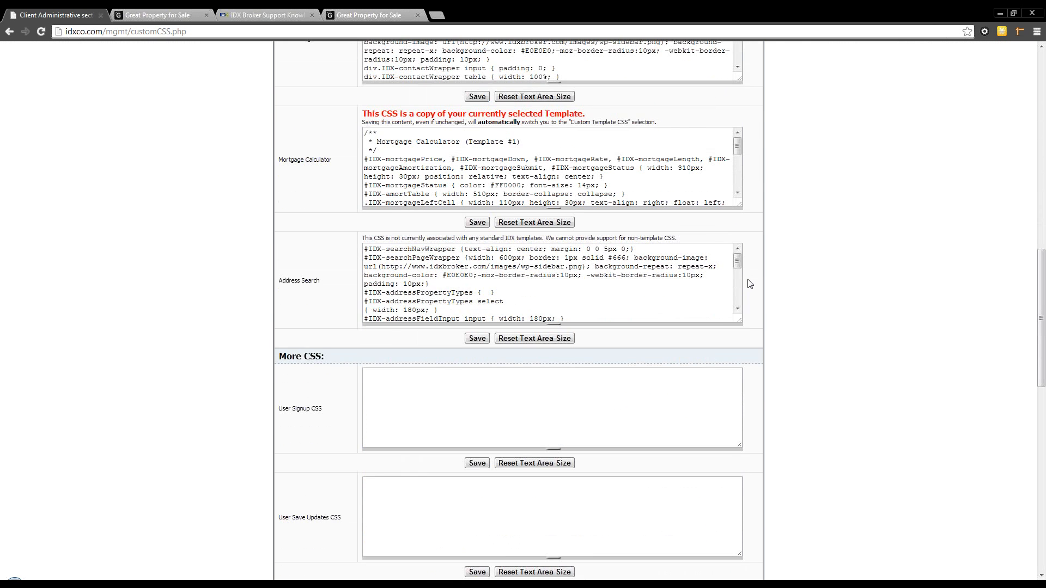
pyautogui.scroll(-15, 750, 283)
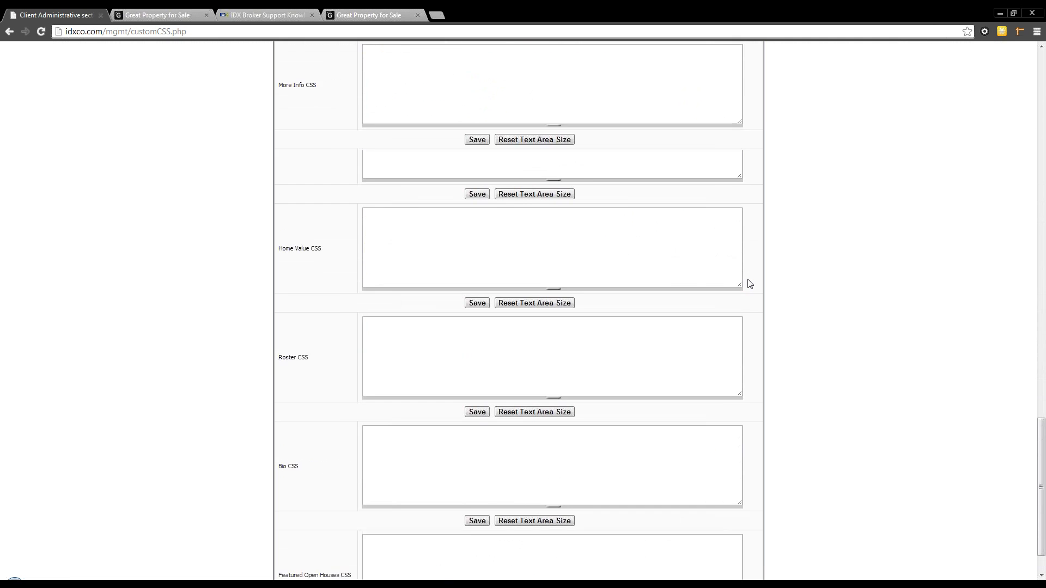
pyautogui.scroll(20, 750, 283)
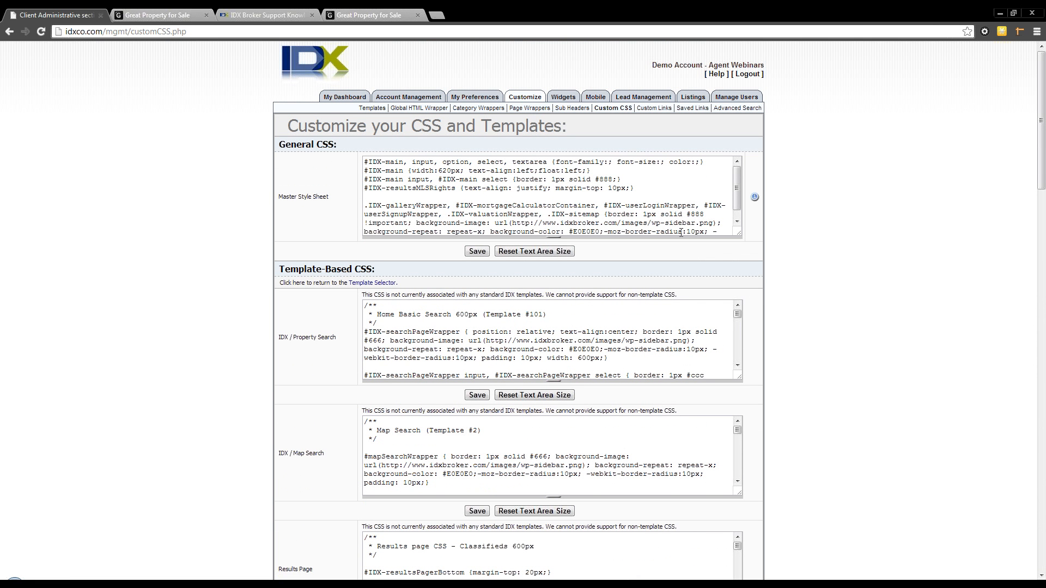
# Go to the Custom Links page, pass through its Advanced Search and Map Search sections, and open the Map Search custom URL builder.
pyautogui.click(649, 109)
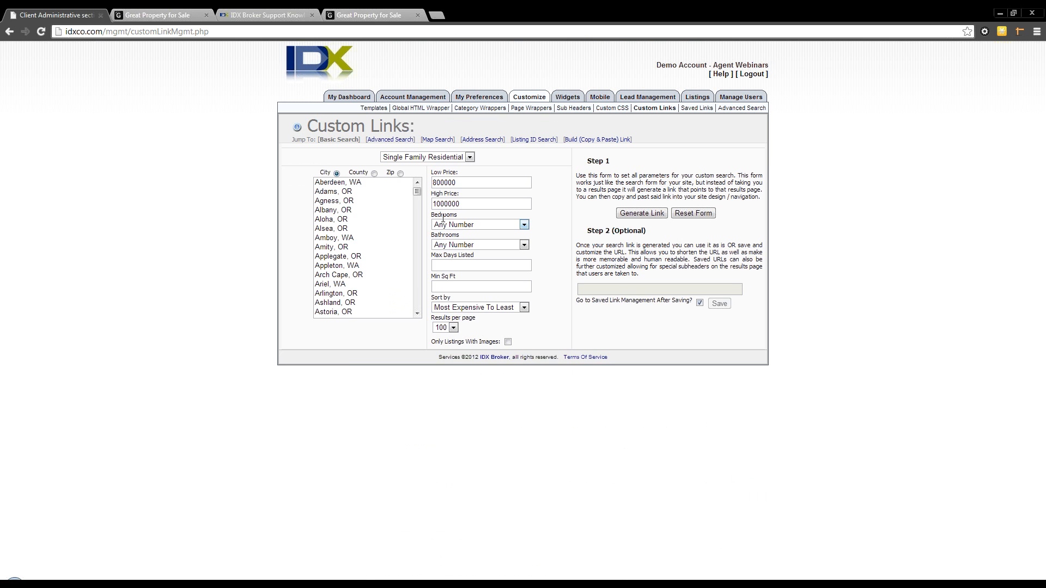
pyautogui.click(397, 140)
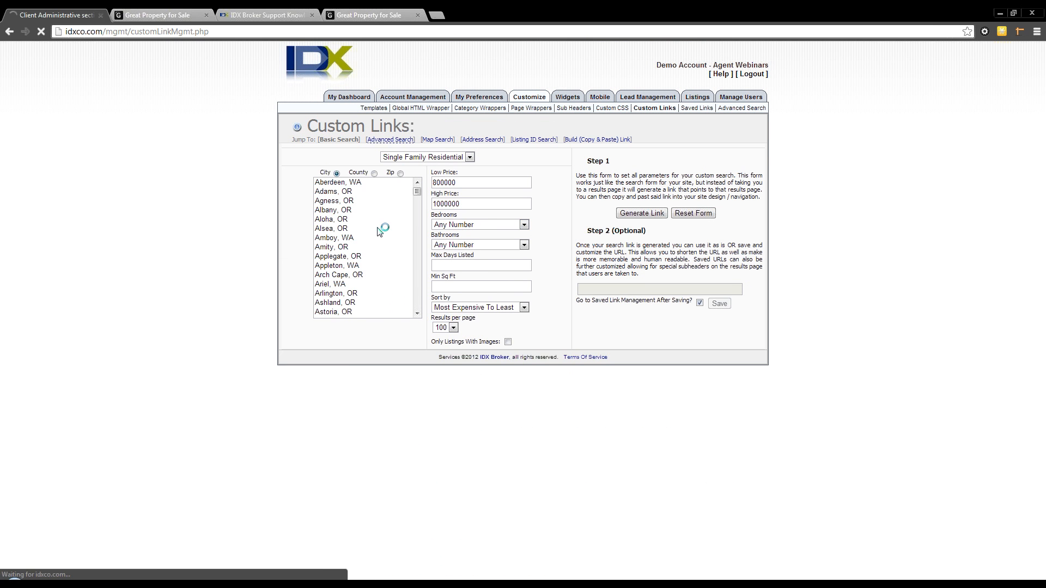
pyautogui.click(437, 140)
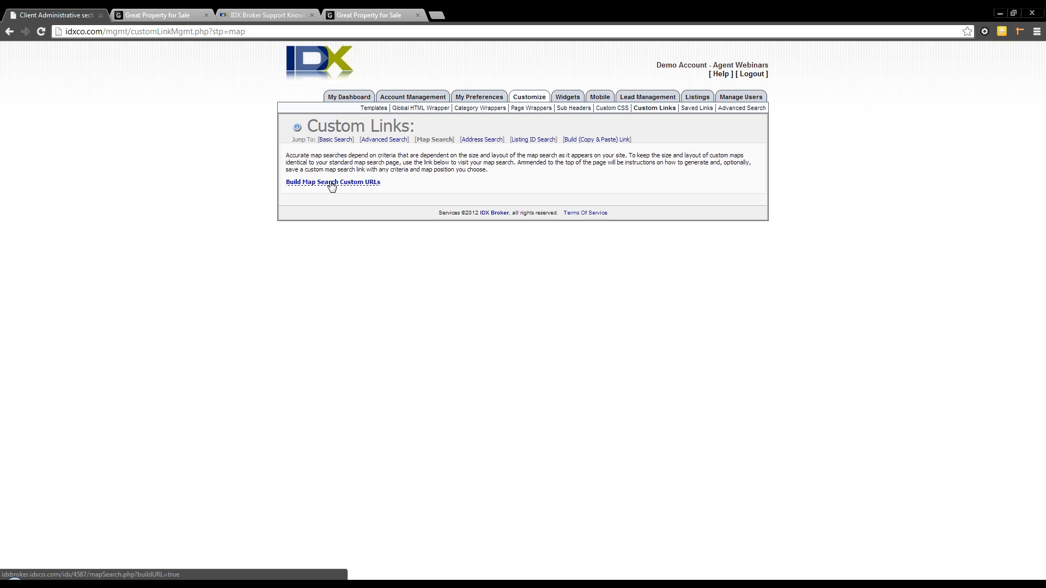
pyautogui.click(332, 186)
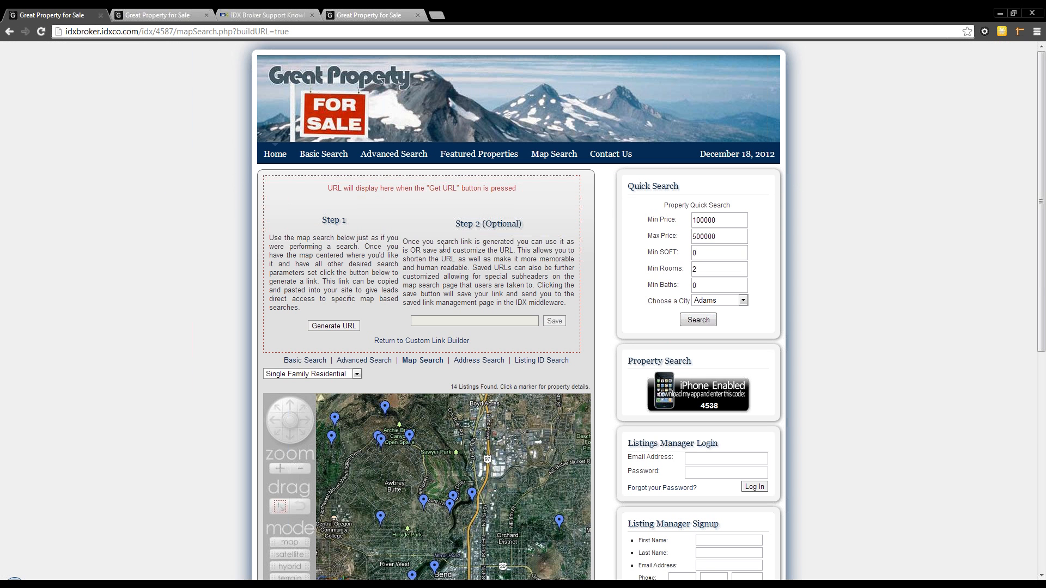
# Zoom the map to a region drawn around Awbrey Butte using the map search's drag-region tool.
pyautogui.scroll(-1, 430, 265)
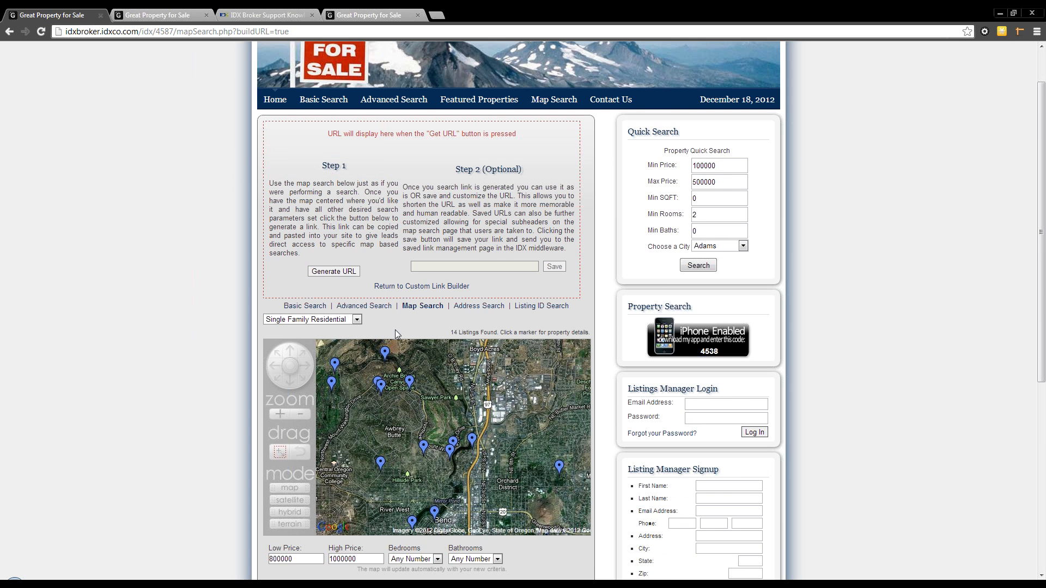
pyautogui.scroll(-2, 396, 334)
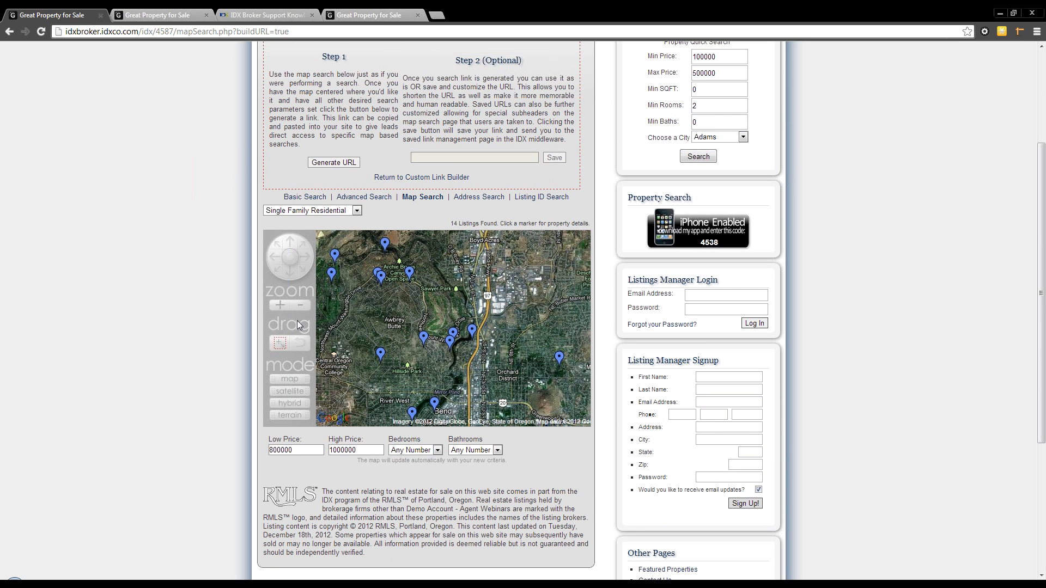
pyautogui.click(280, 344)
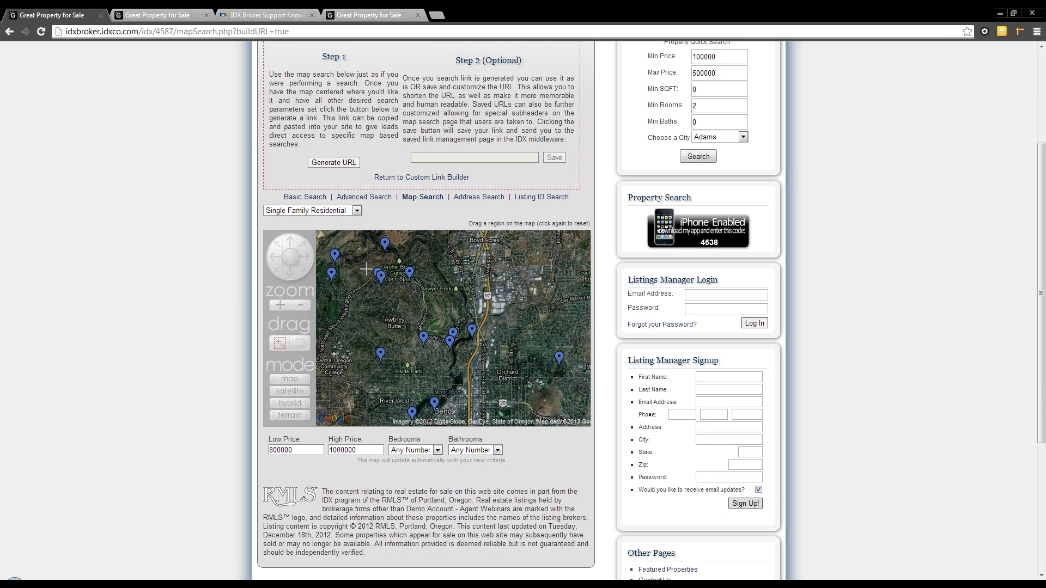
pyautogui.moveTo(369, 274); pyautogui.dragTo(451, 273)
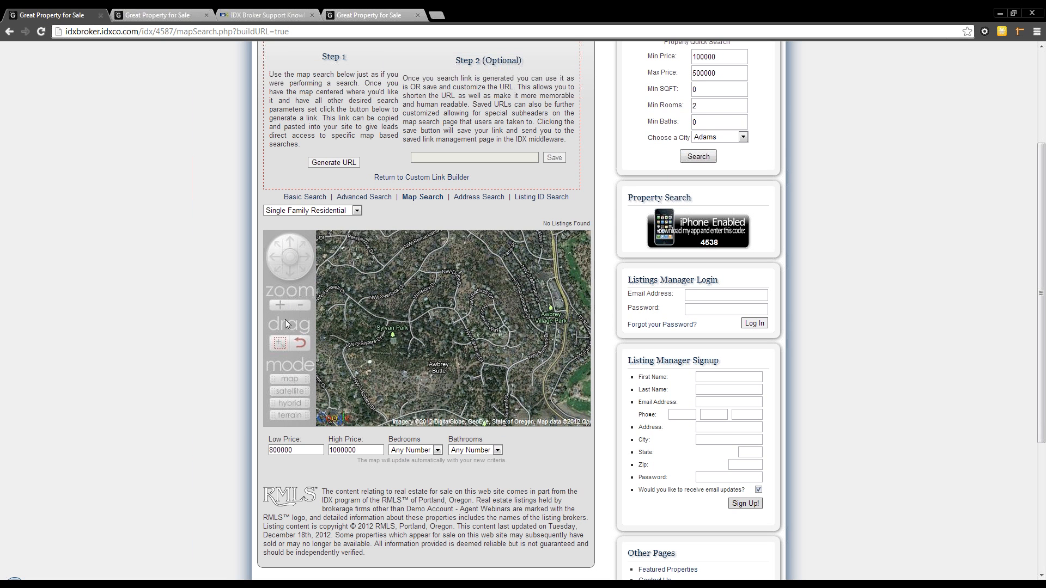
# Zoom the map out one level around Awbrey Butte and clear the Low Price filter of the map search.
pyautogui.click(306, 307)
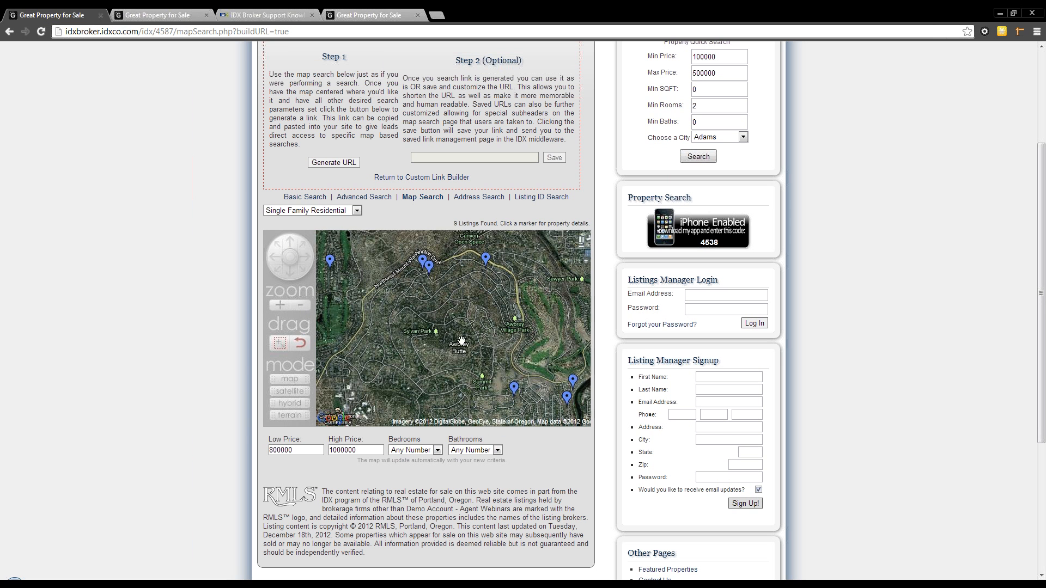
pyautogui.moveTo(460, 343); pyautogui.dragTo(462, 343)
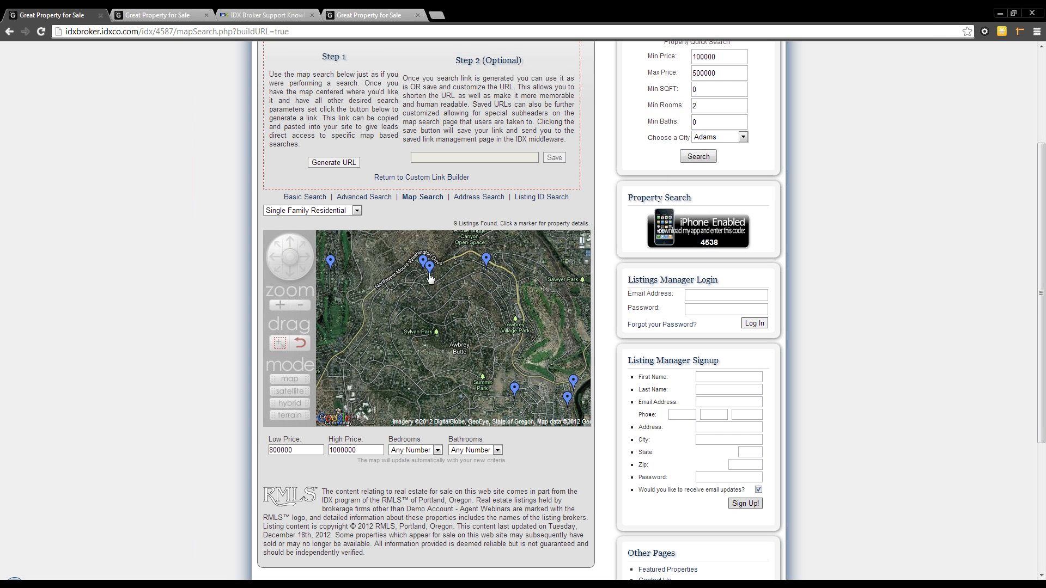
pyautogui.moveTo(441, 342); pyautogui.dragTo(441, 332)
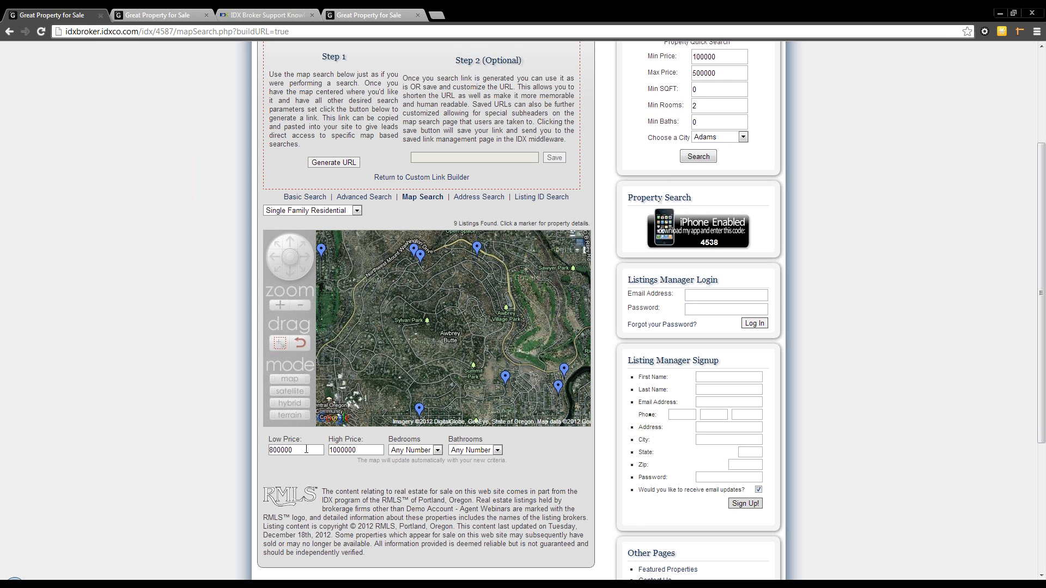
pyautogui.doubleClick(282, 450)
pyautogui.click(348, 449)
pyautogui.click(367, 450)
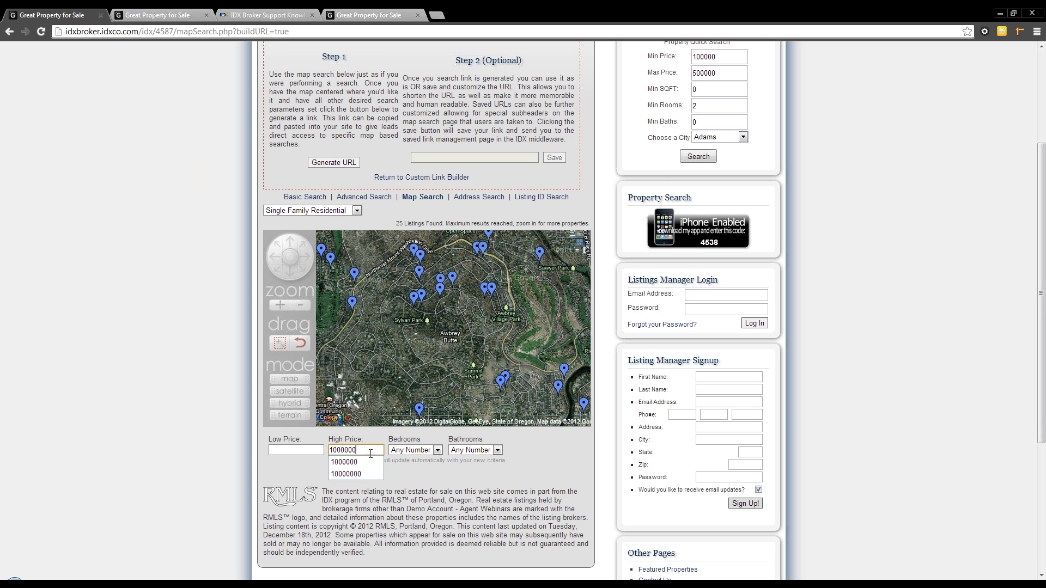
# Open the property pop-ups of two listing markers on the map and close them again.
pyautogui.click(423, 299)
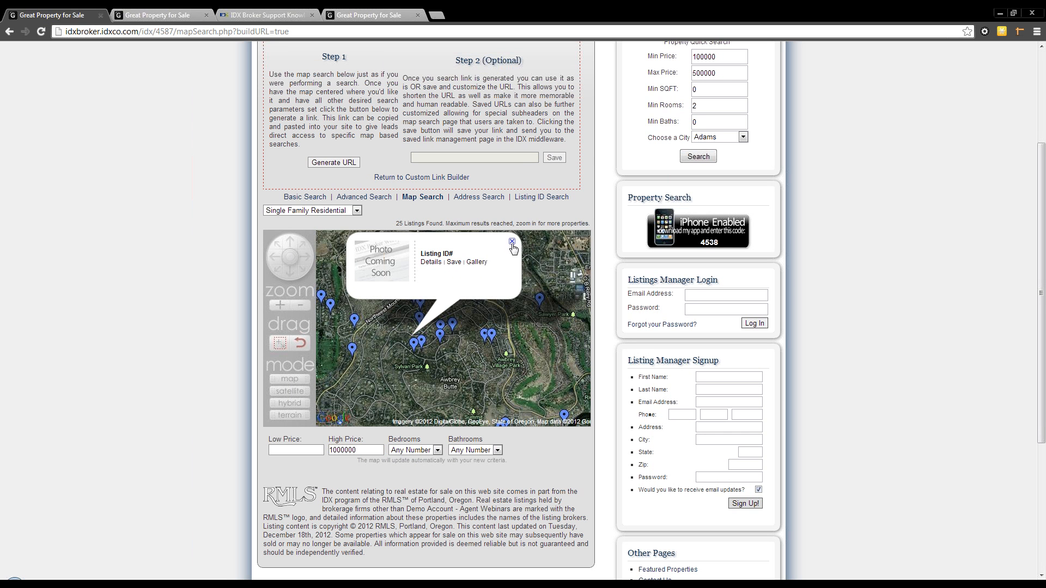
pyautogui.click(512, 241)
pyautogui.click(455, 284)
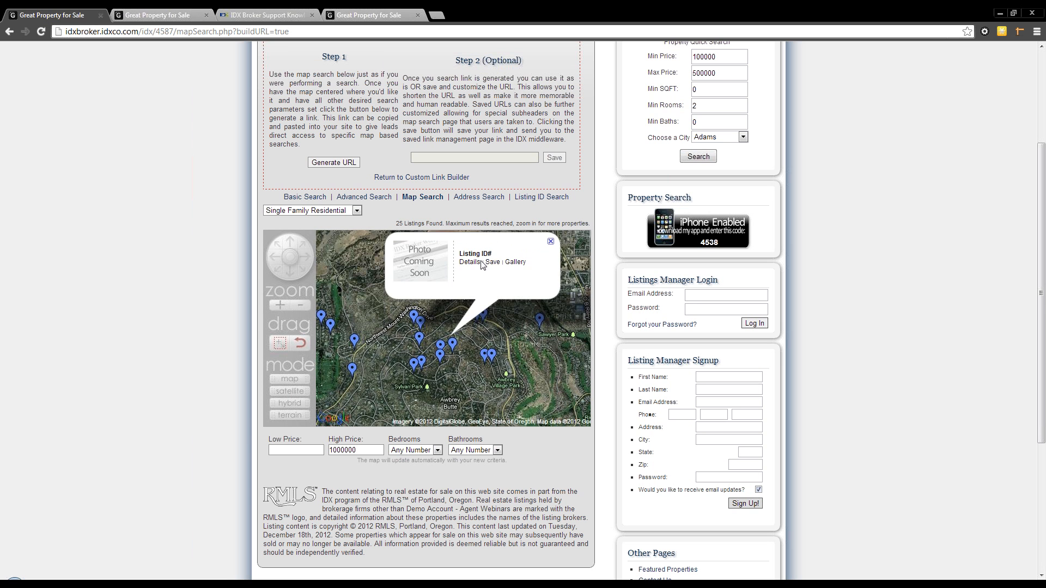
pyautogui.click(550, 242)
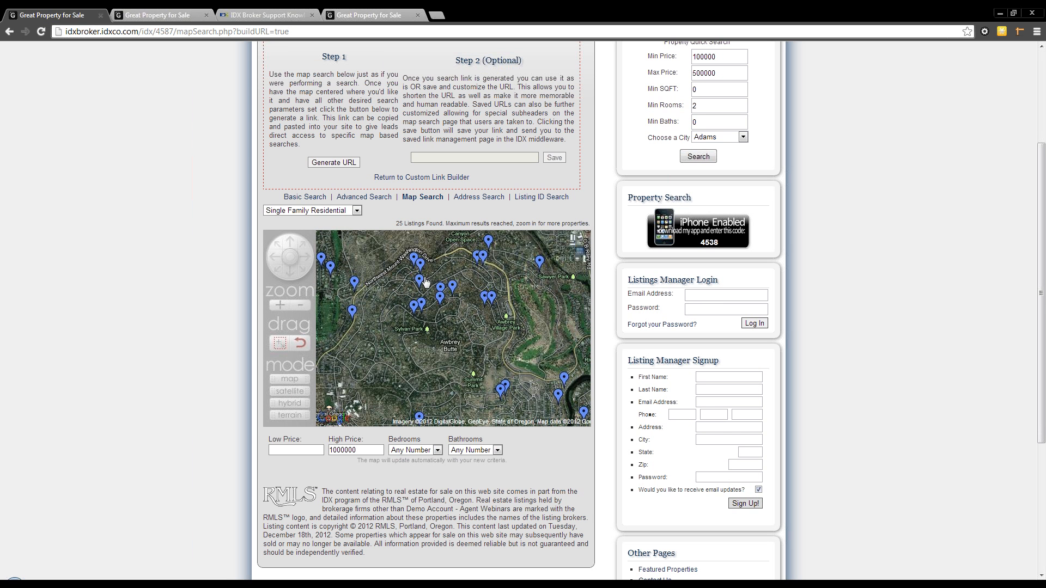
# Generate the map search URL and save it as a custom link named Aubrey_Butte.
pyautogui.click(333, 162)
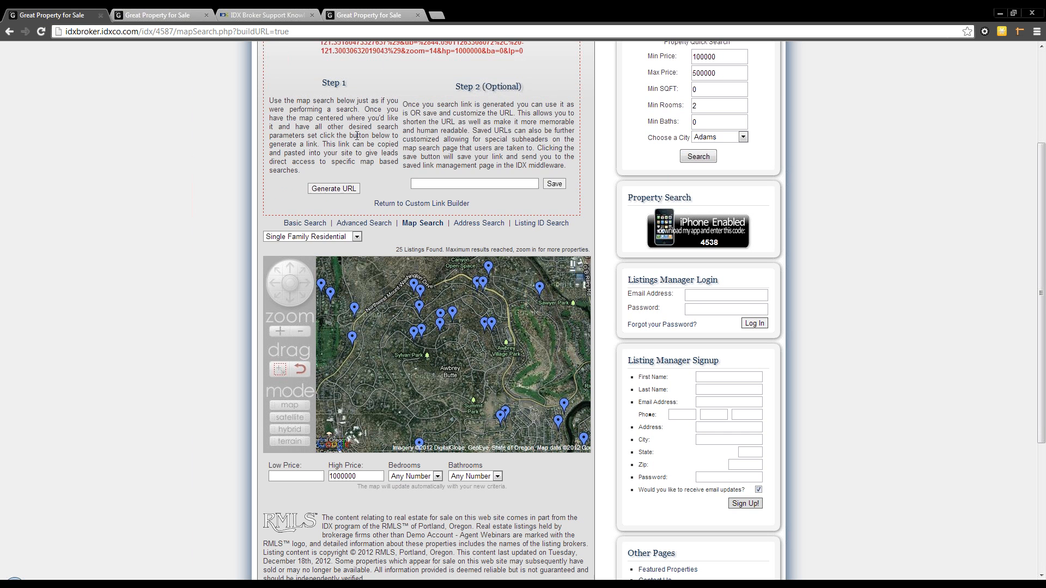
pyautogui.scroll(-1, 378, 195)
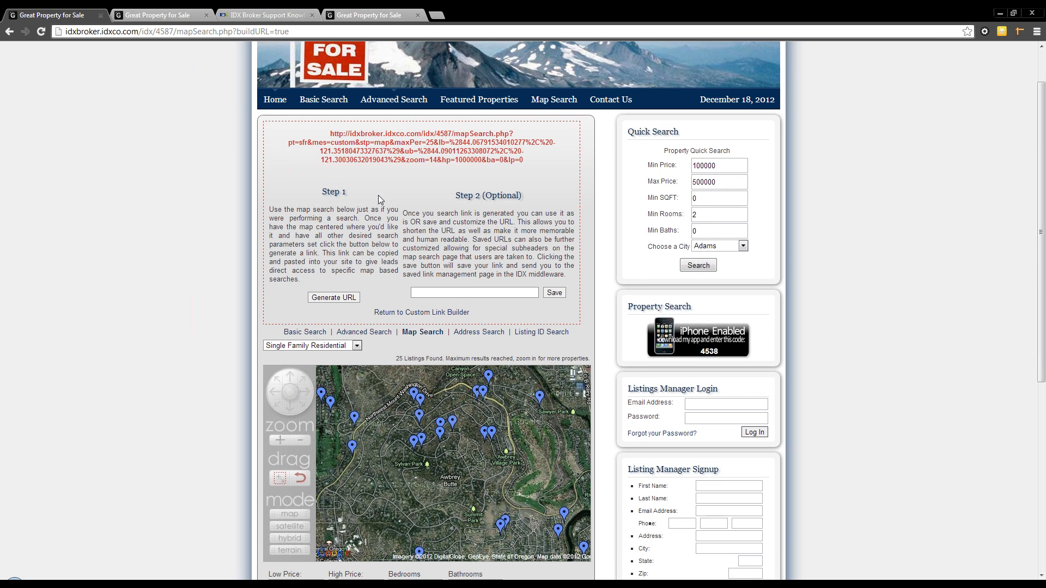
pyautogui.click(473, 293)
pyautogui.write('Aubrey')
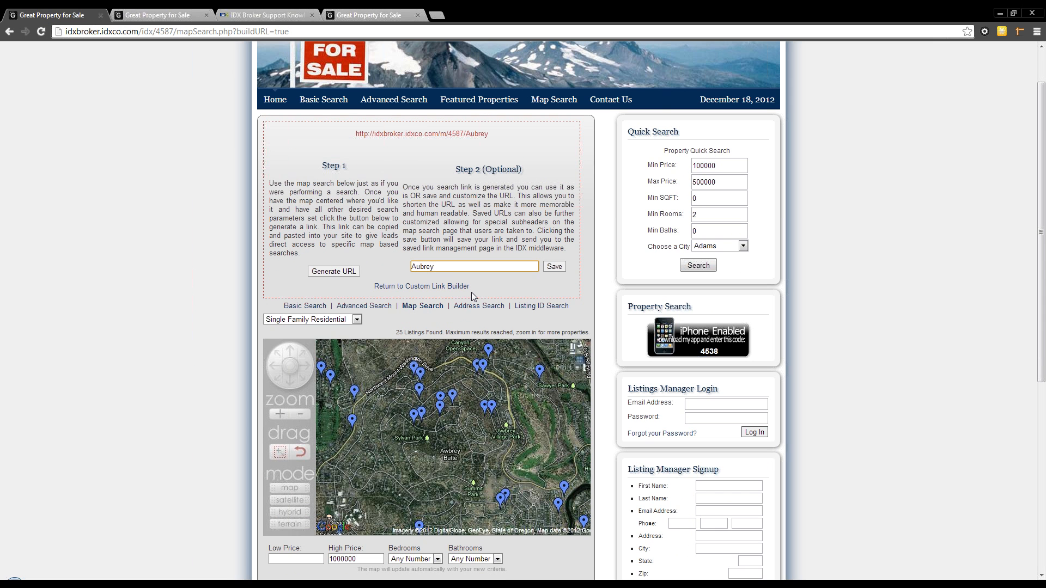
pyautogui.write('_Butte')
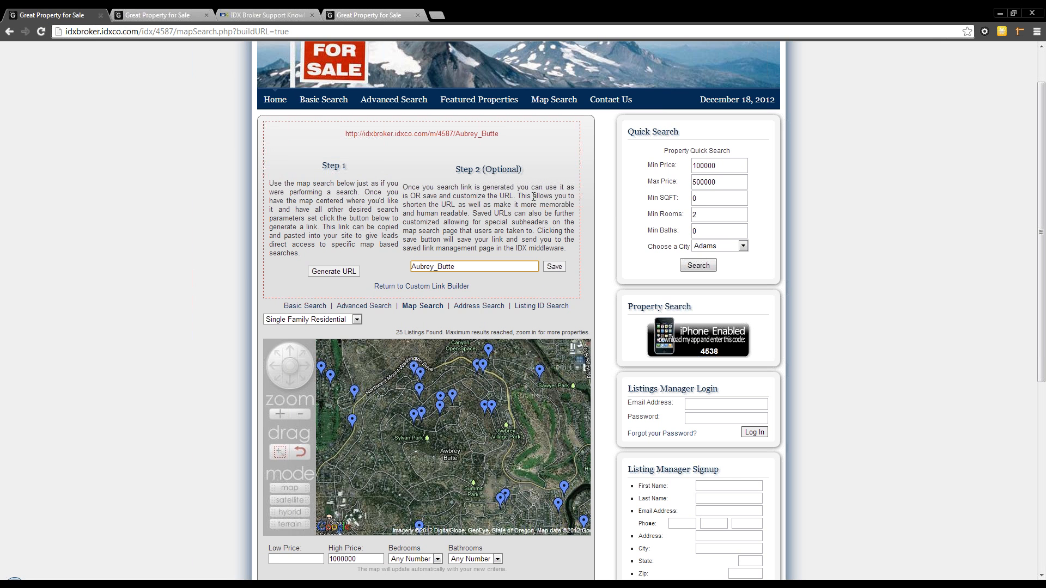
pyautogui.moveTo(512, 135); pyautogui.dragTo(355, 135)
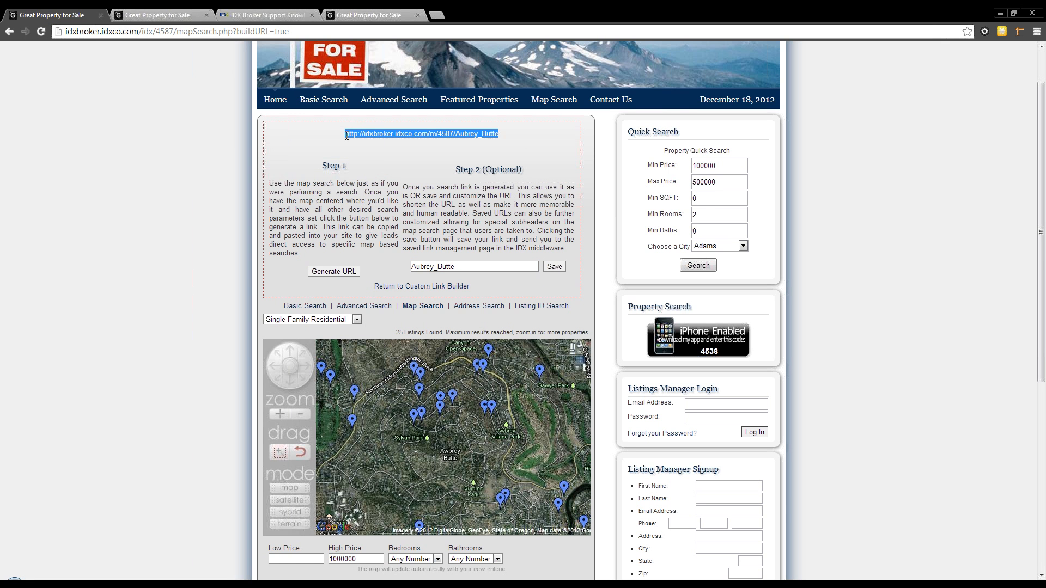
pyautogui.click(557, 266)
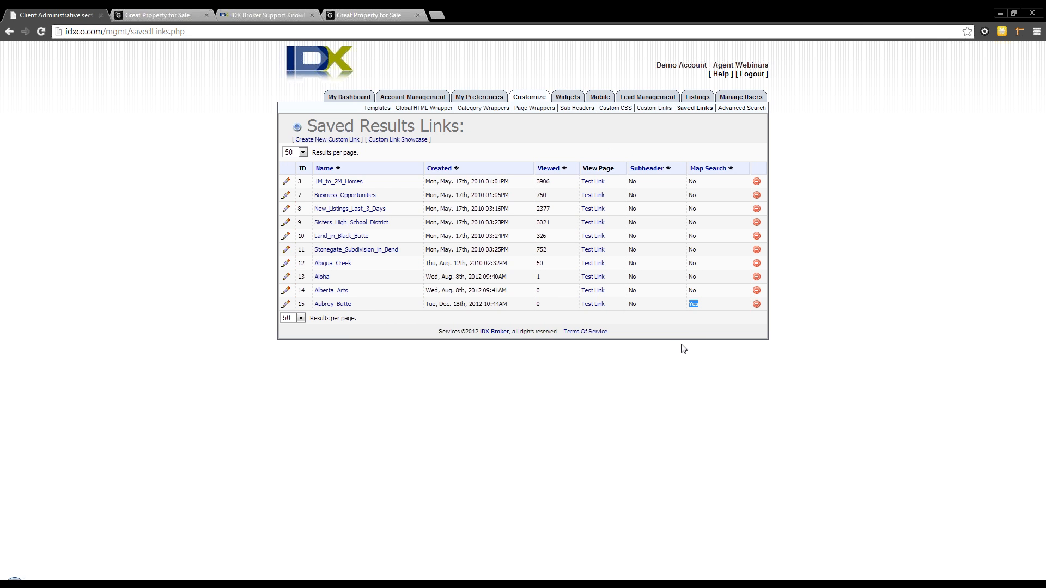
# Open the test link of Aubrey_Butte, check its Low Price value and return to the Saved Links list.
pyautogui.click(593, 304)
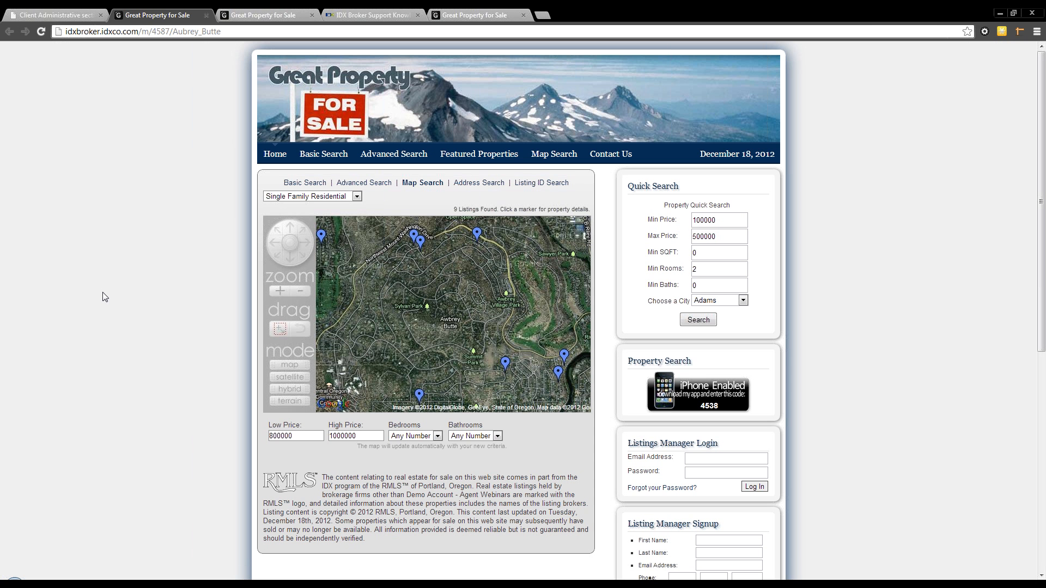
pyautogui.moveTo(297, 436); pyautogui.dragTo(256, 437)
pyautogui.click(33, 15)
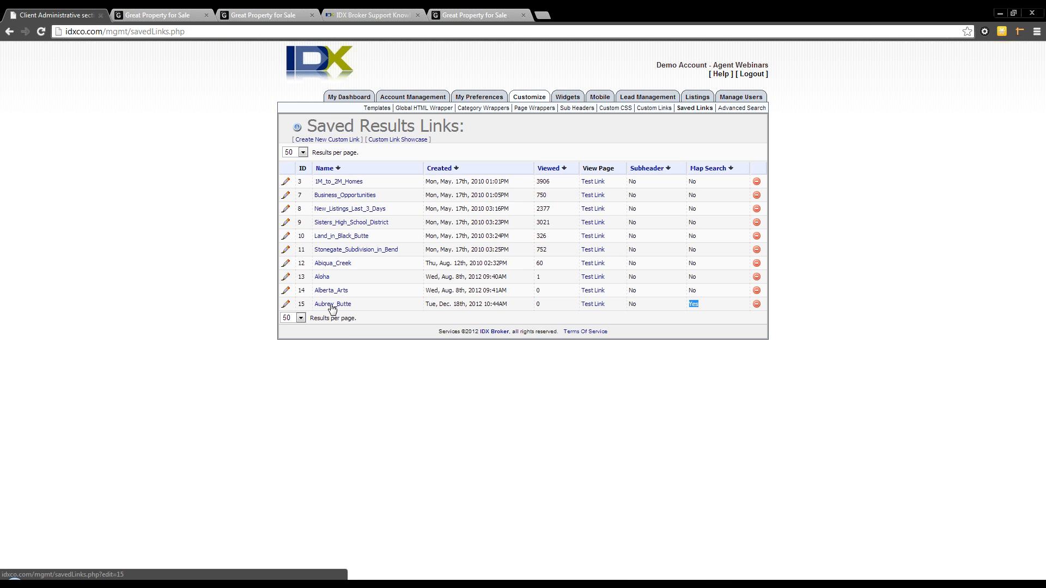
# Open the Aubrey_Butte saved link for editing and review its subheader, showcase, link details and meta tag settings.
pyautogui.click(332, 306)
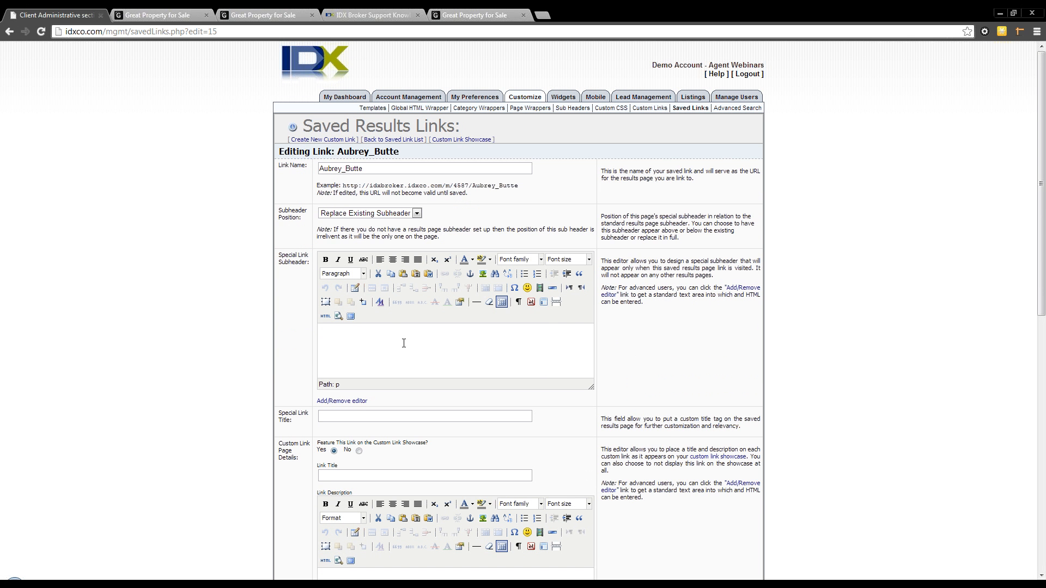
pyautogui.scroll(-7, 404, 345)
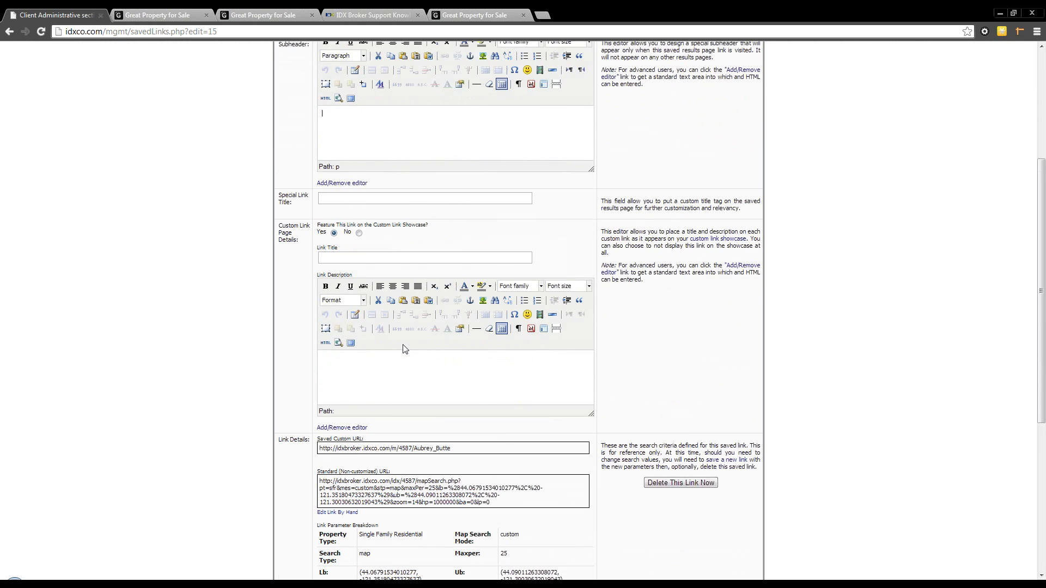
pyautogui.scroll(-3, 403, 349)
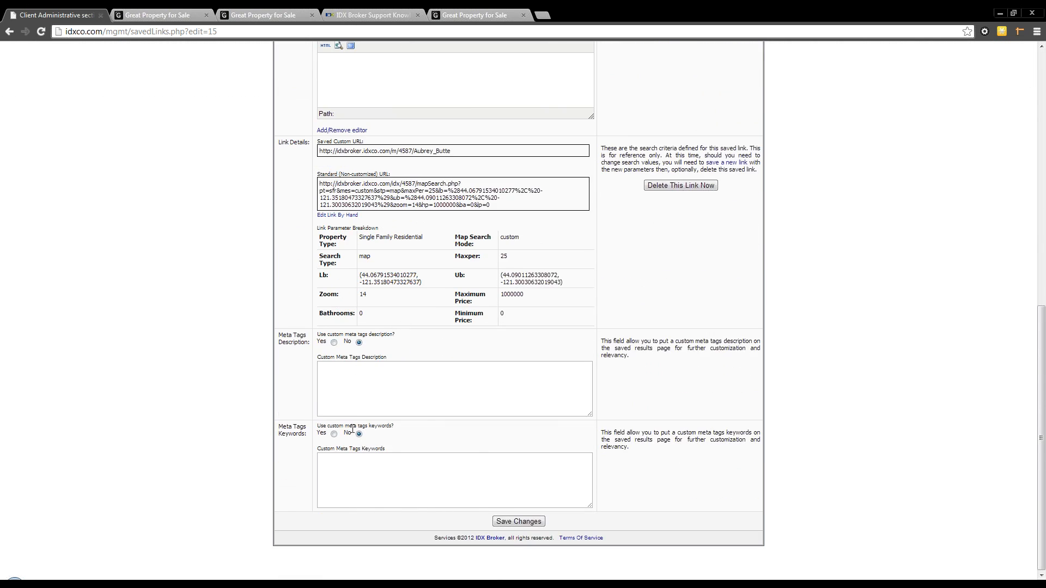
pyautogui.scroll(5, 386, 266)
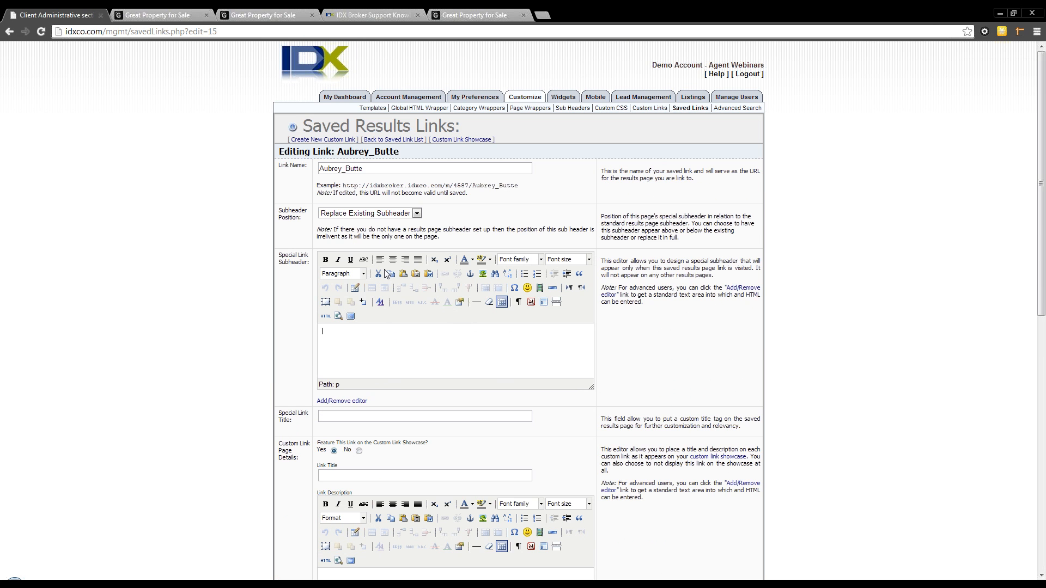
# Generate a custom link from the Custom Links Advanced Search for the area 014 - Vancouver: Lincoln.
pyautogui.click(525, 97)
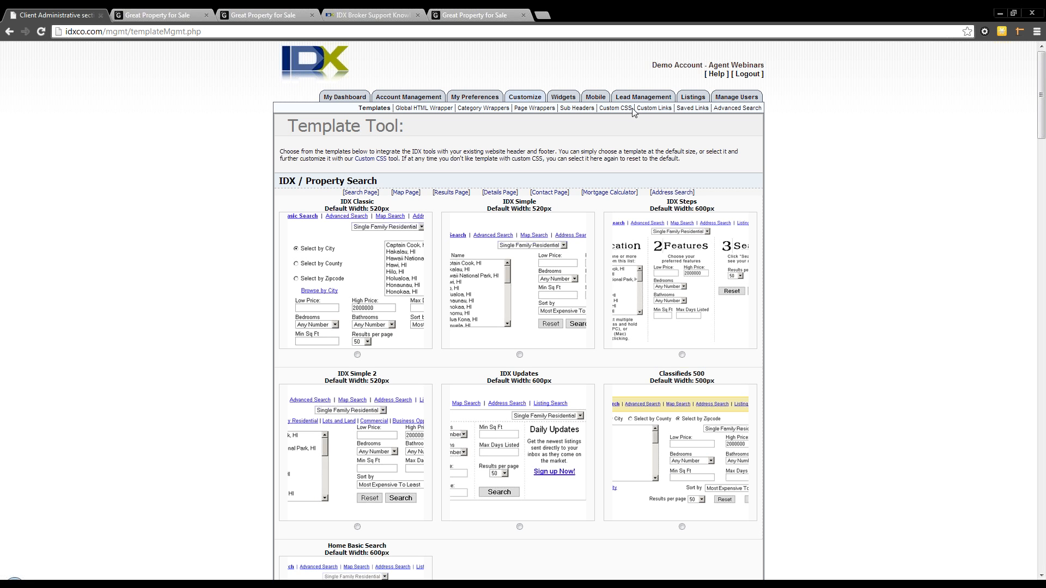
pyautogui.click(662, 108)
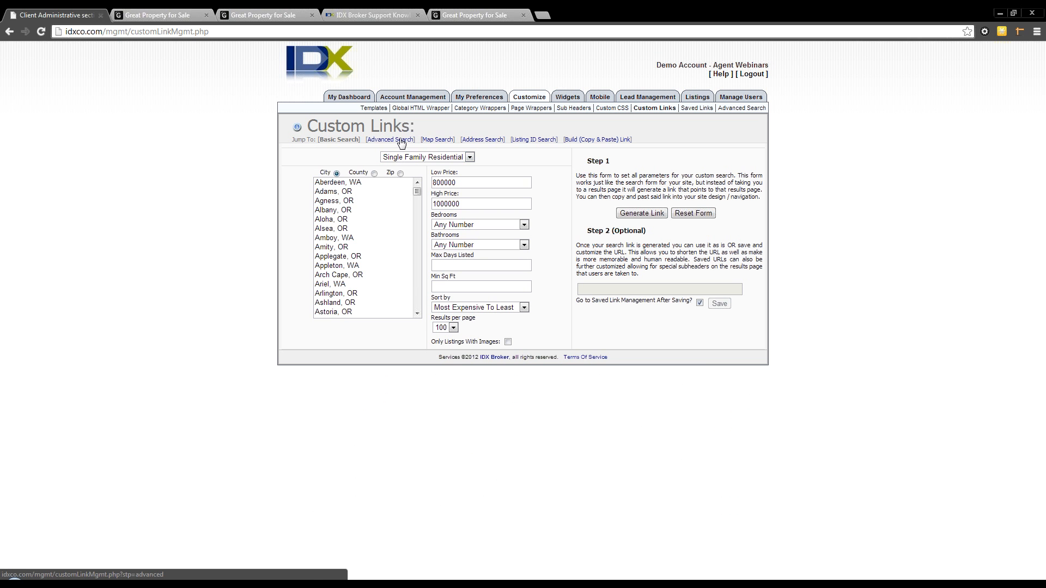
pyautogui.click(400, 140)
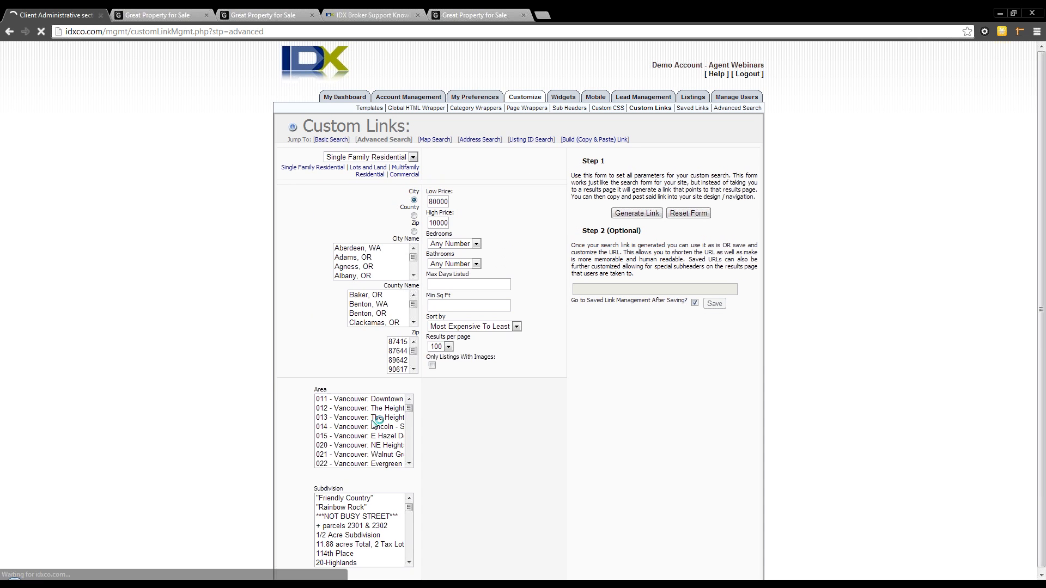
pyautogui.click(369, 405)
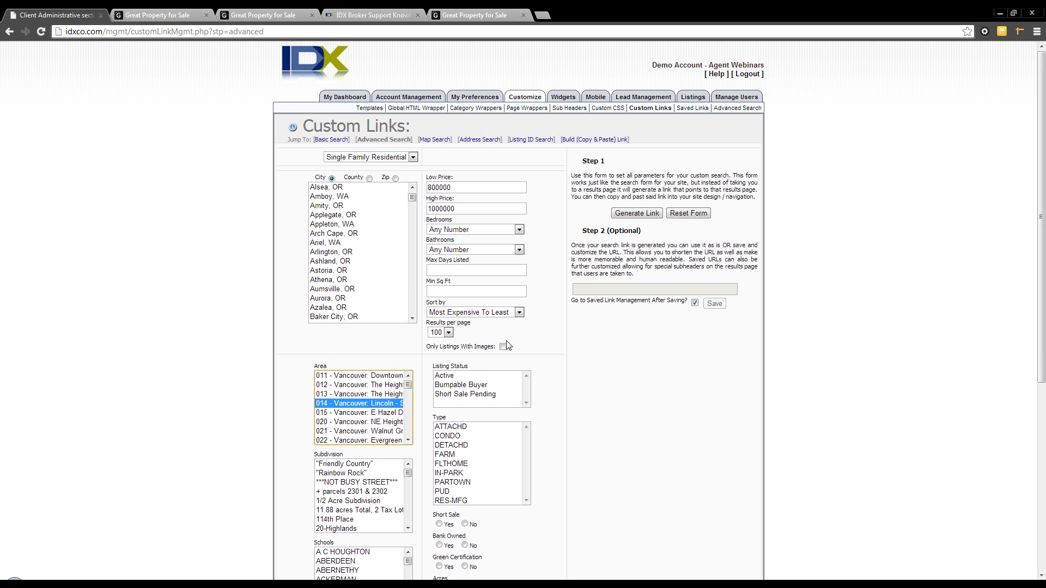
pyautogui.click(639, 214)
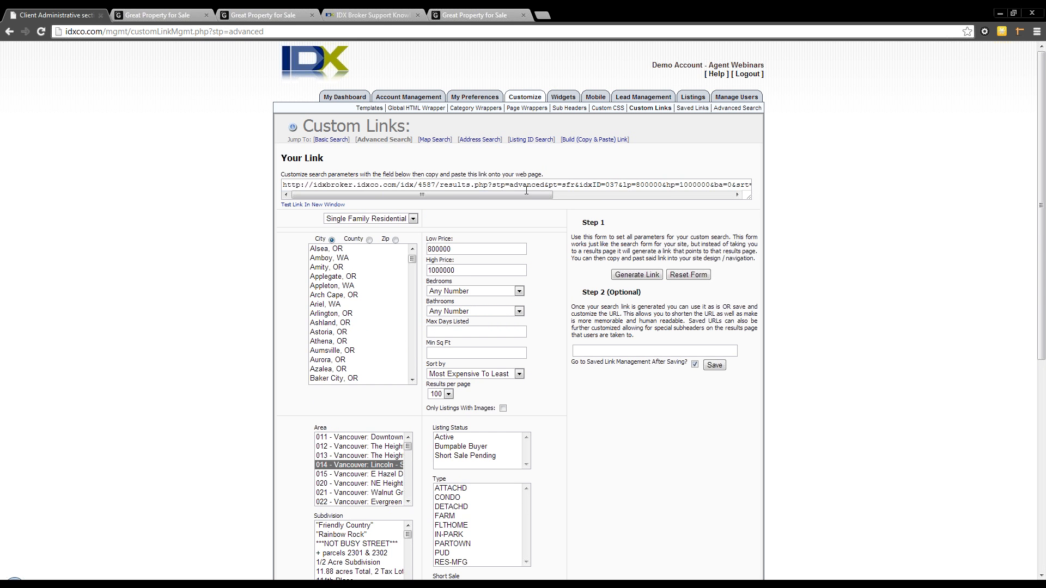
pyautogui.moveTo(462, 185); pyautogui.dragTo(676, 186)
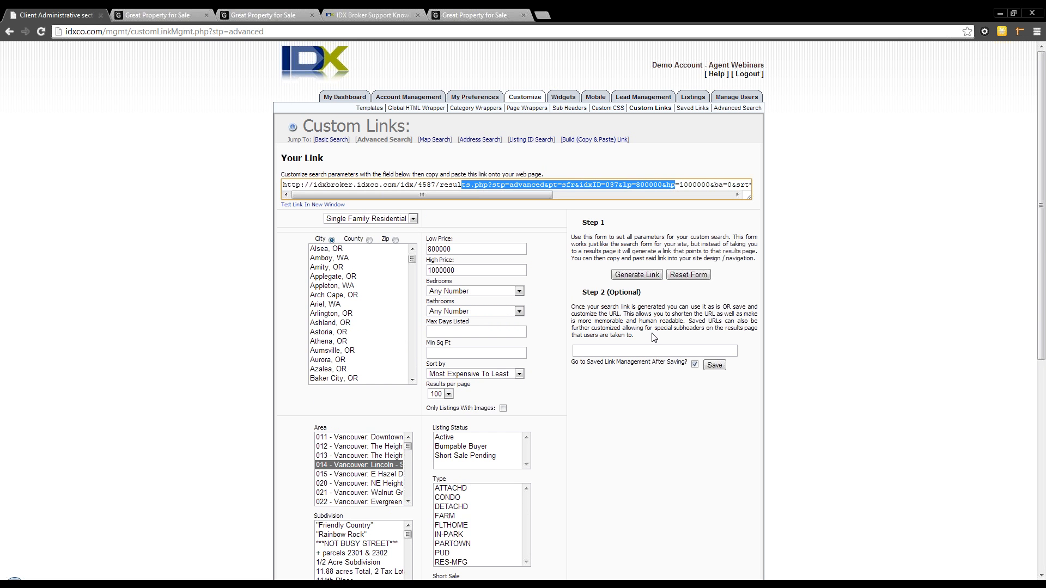
pyautogui.click(645, 352)
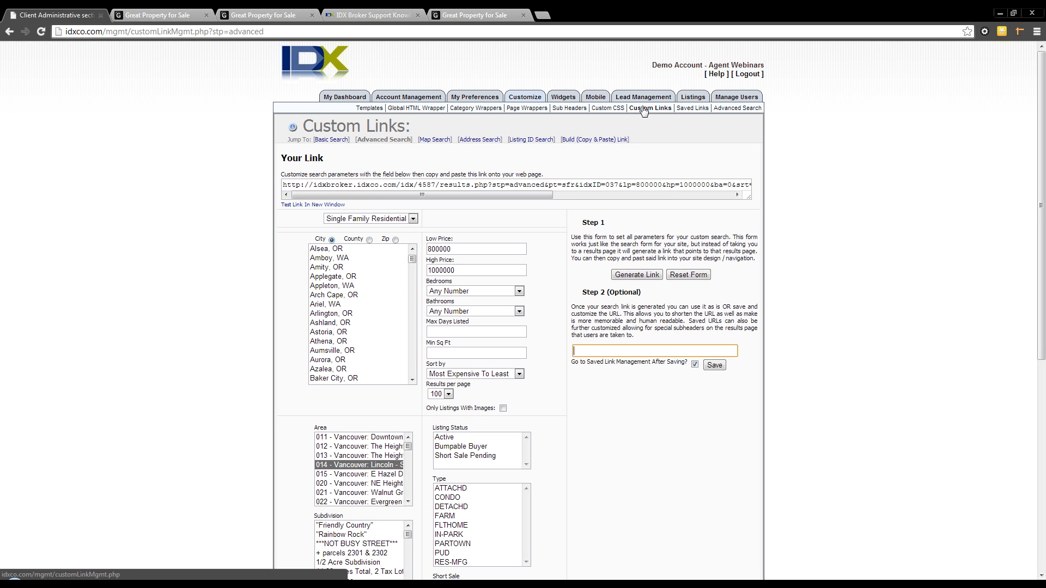
# Open Advanced Search Management for the Regional Multiple Listing Service (RMLS) and look through its search fields.
pyautogui.click(693, 109)
pyautogui.click(723, 110)
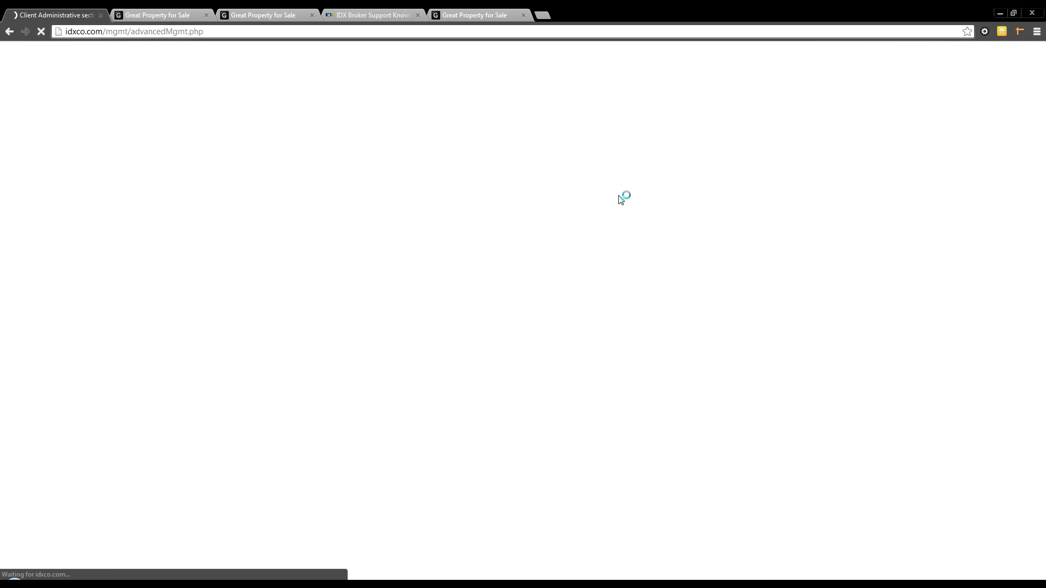
pyautogui.click(542, 149)
pyautogui.click(524, 168)
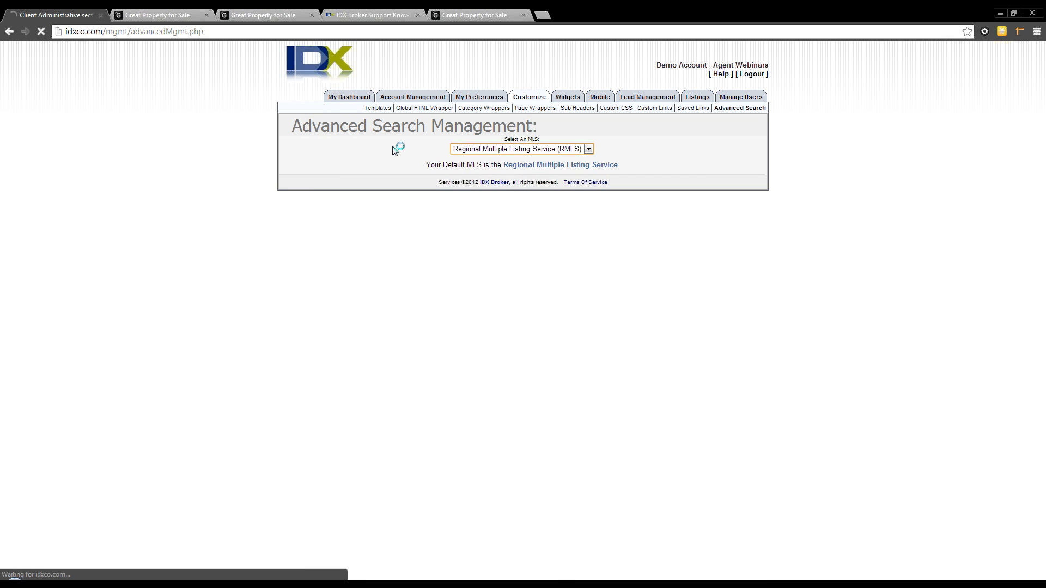
pyautogui.scroll(-7, 429, 160)
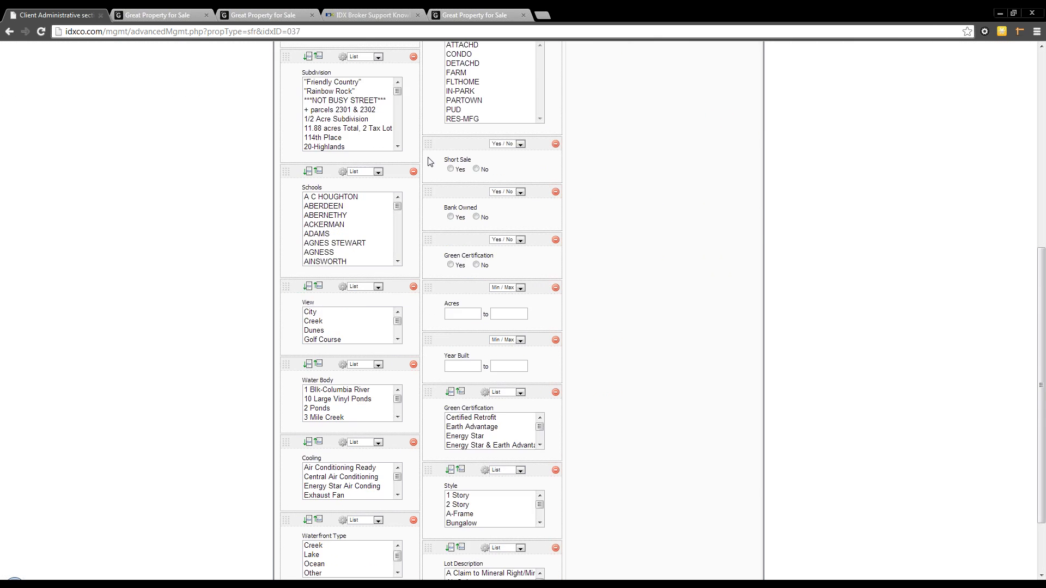
pyautogui.scroll(6, 429, 158)
# View the advanced search fields for the Commercial property type and return to Single Family Residential.
pyautogui.click(370, 229)
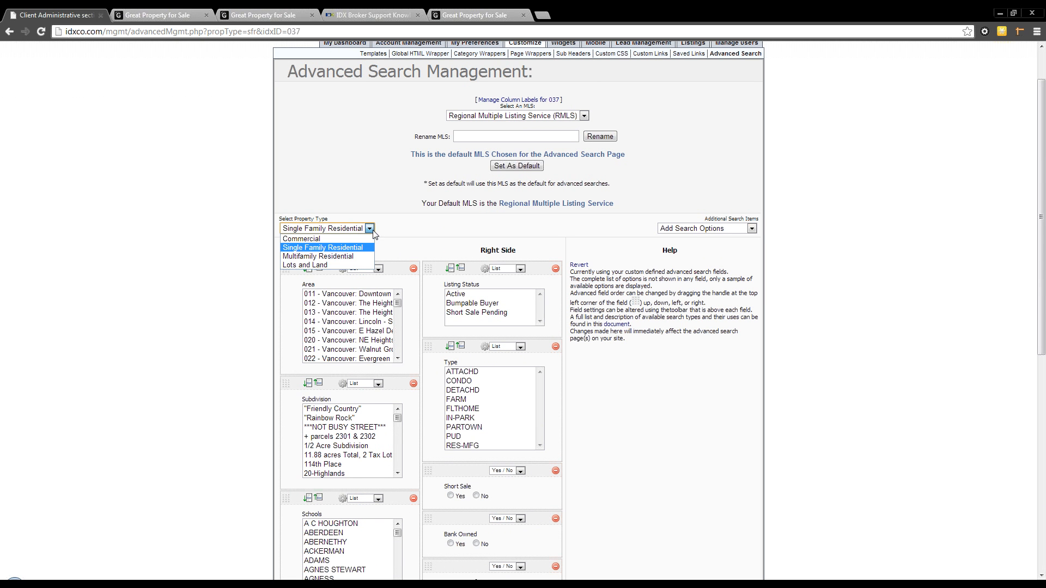
pyautogui.click(358, 250)
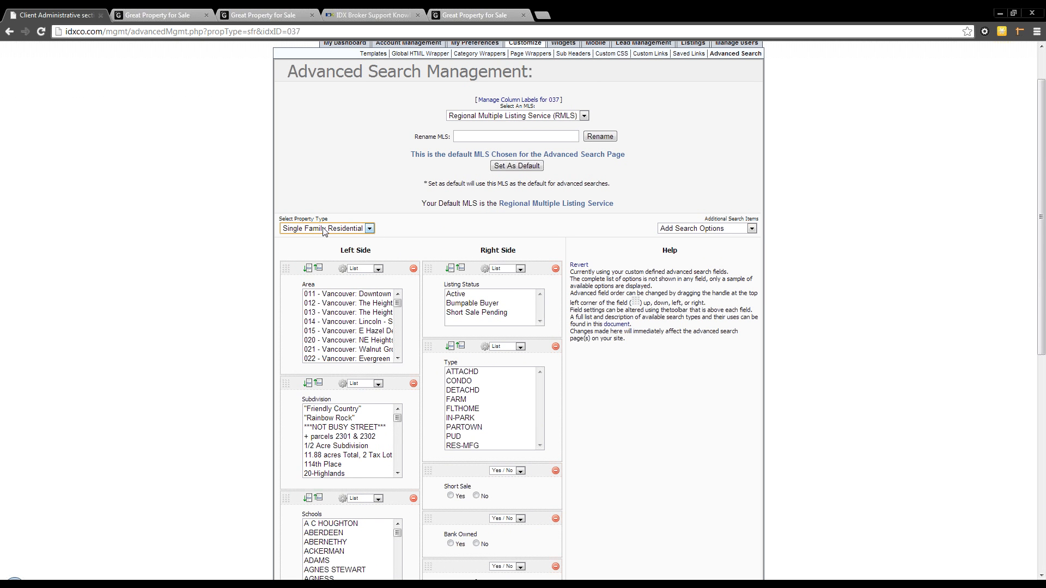
pyautogui.click(325, 233)
pyautogui.click(318, 241)
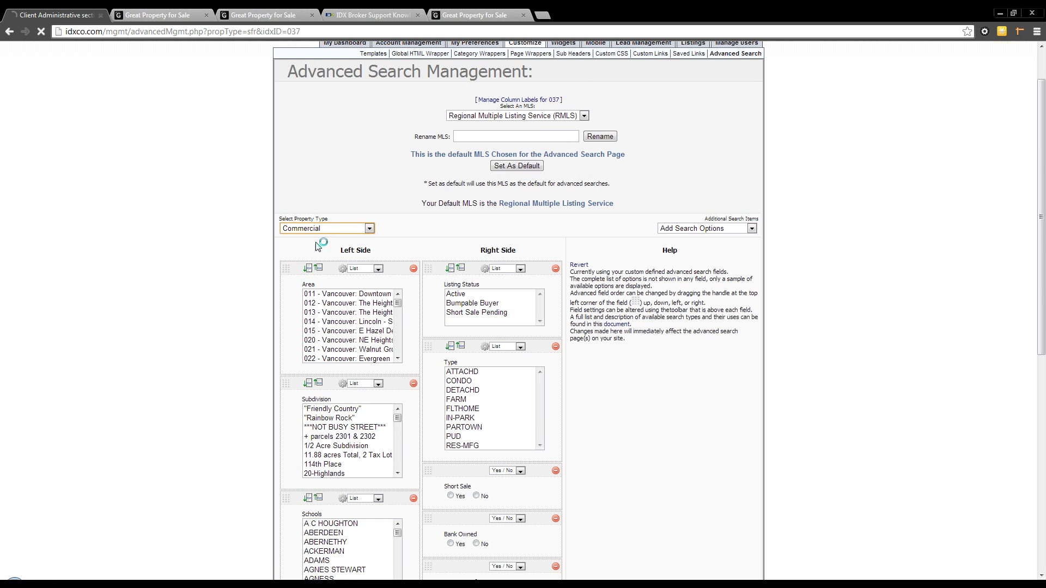
pyautogui.click(344, 283)
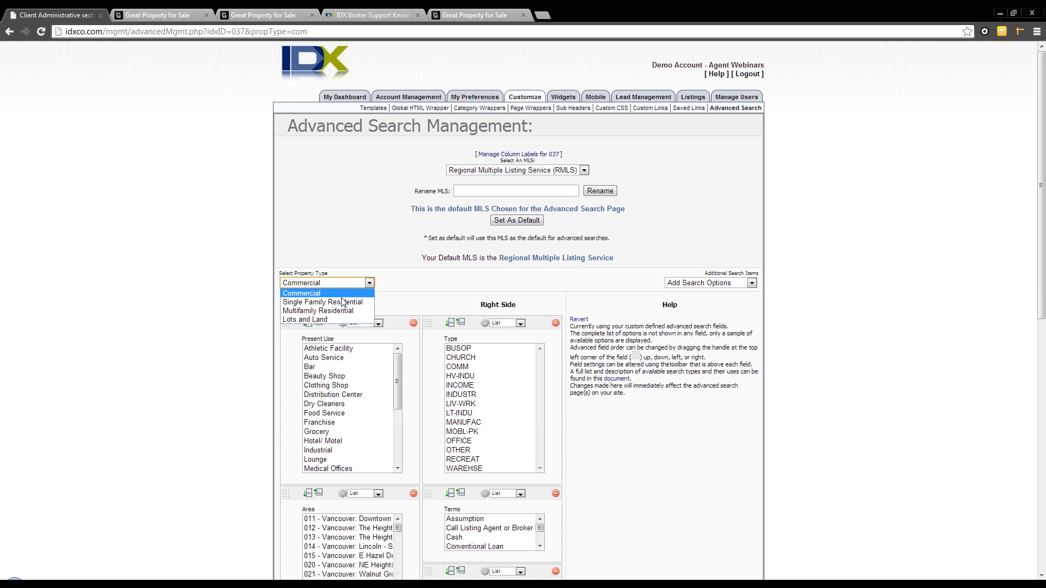
pyautogui.click(342, 302)
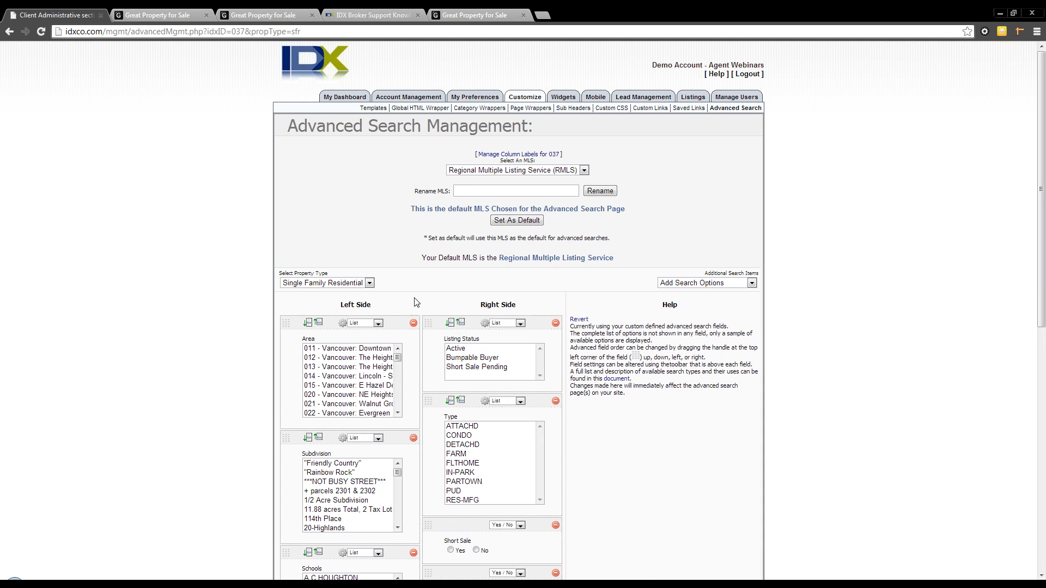
# View the Advanced Search page on the live Great Property site and return to Advanced Search Management.
pyautogui.click(158, 14)
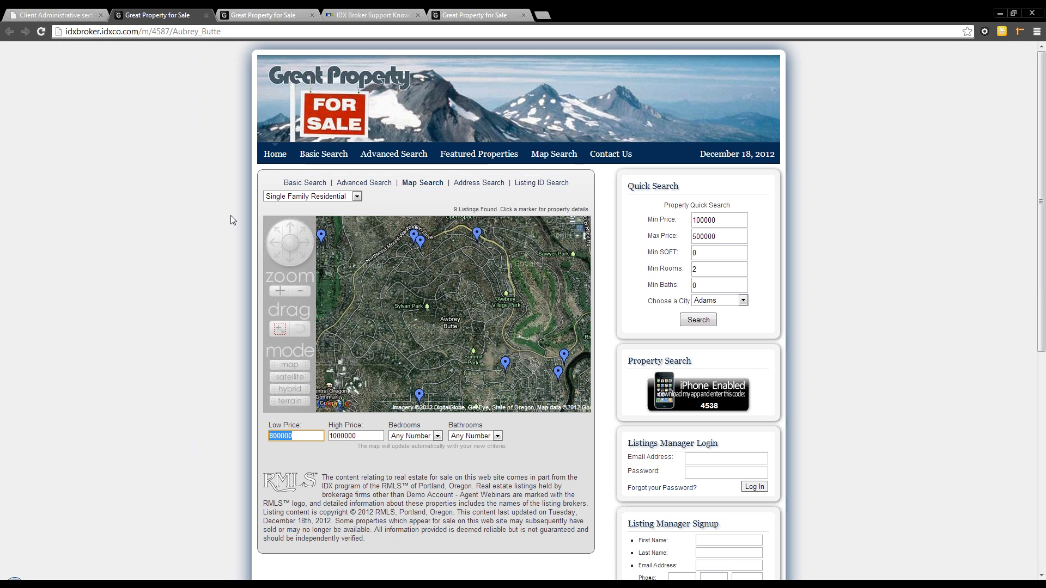
pyautogui.click(374, 188)
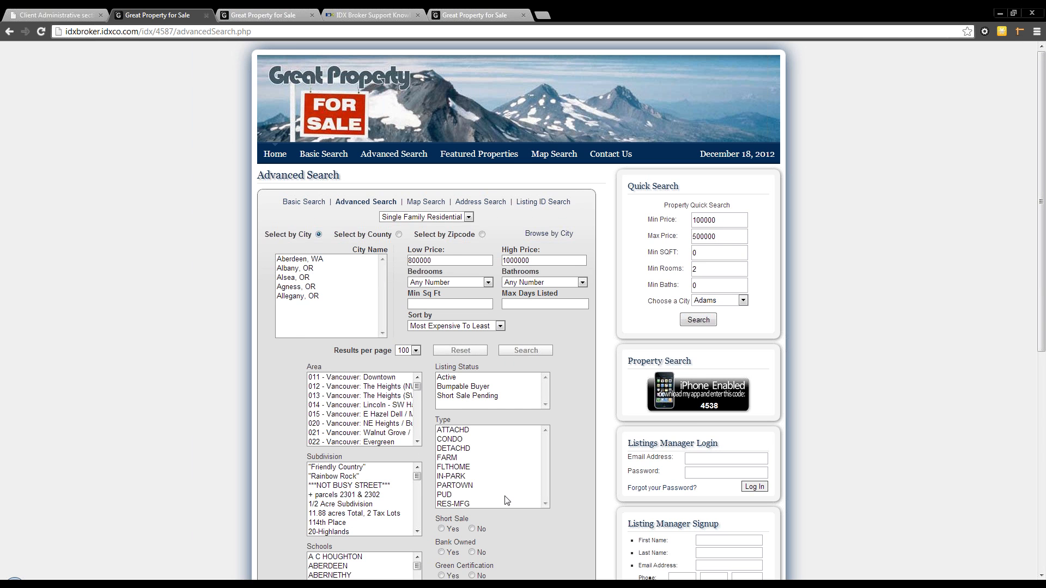
pyautogui.click(55, 14)
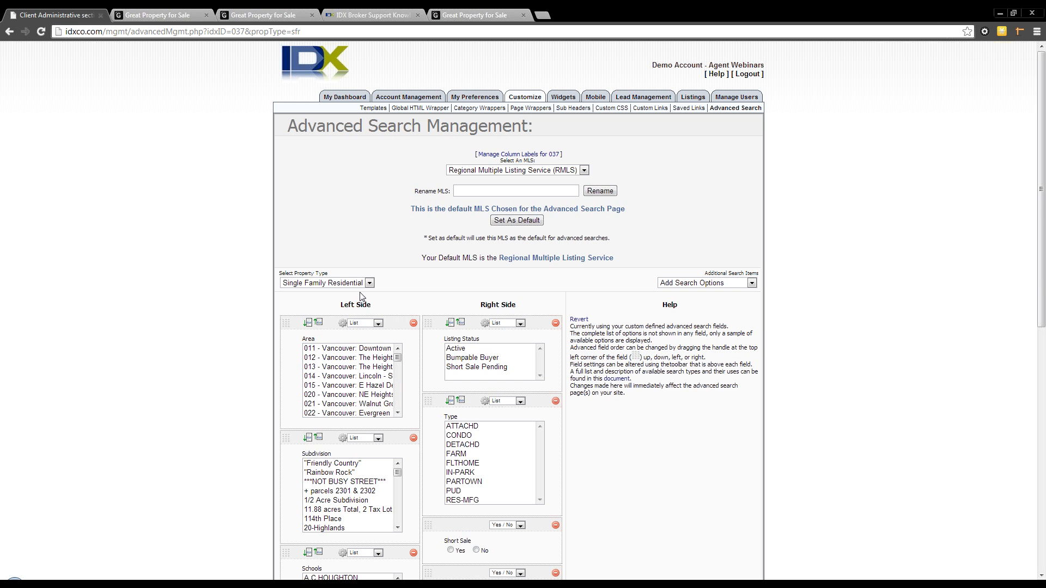
# Move the Type field above Listing Status in the Right Side column and select CONDO in its list.
pyautogui.moveTo(430, 402); pyautogui.dragTo(430, 325)
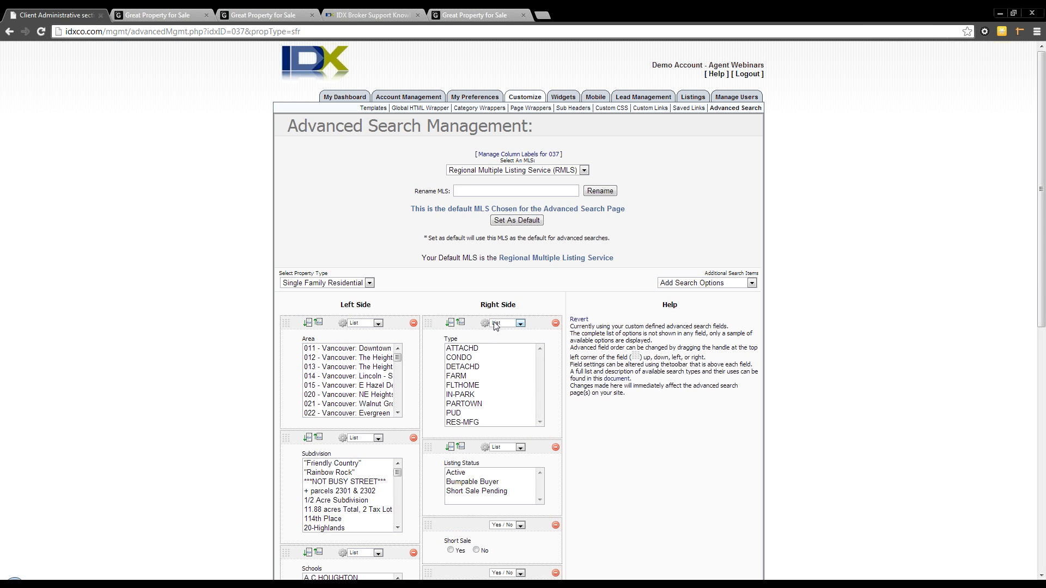
pyautogui.click(469, 358)
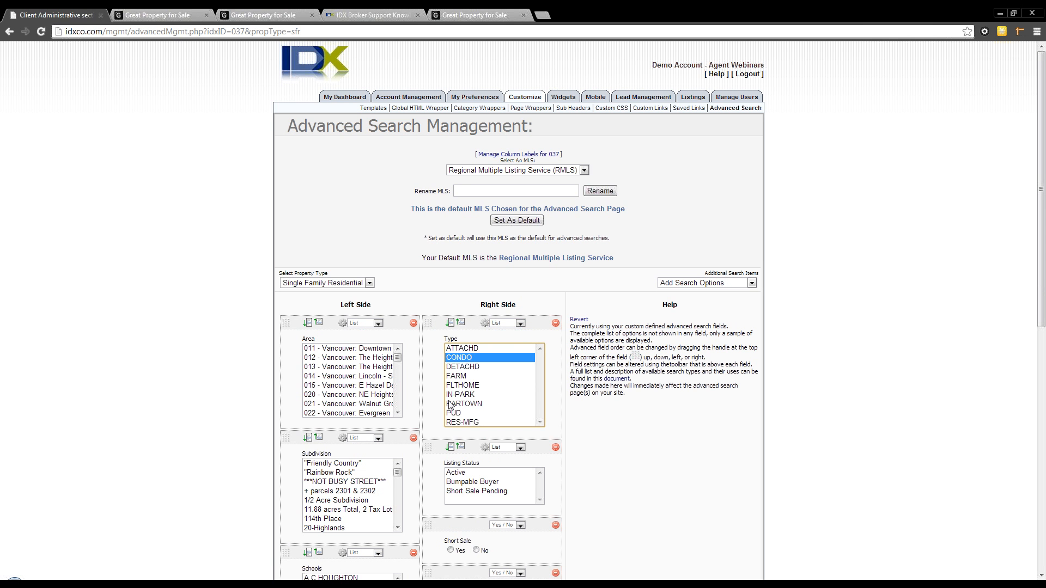
pyautogui.click(461, 369)
pyautogui.click(463, 358)
# Reload the live Advanced Search page to check the field order, select CONDO under Type, and look through the Area list.
pyautogui.click(148, 15)
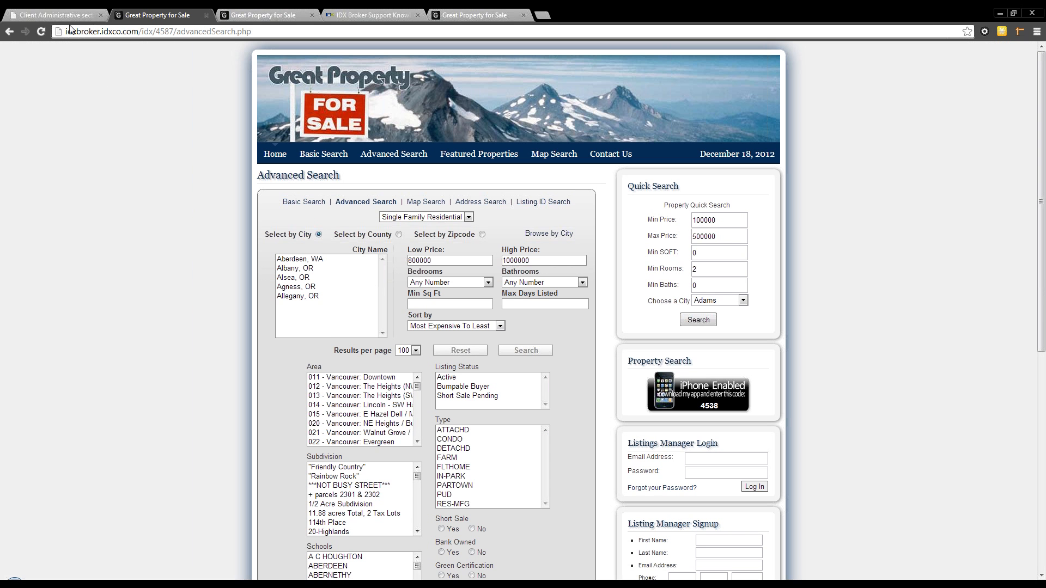
pyautogui.click(41, 31)
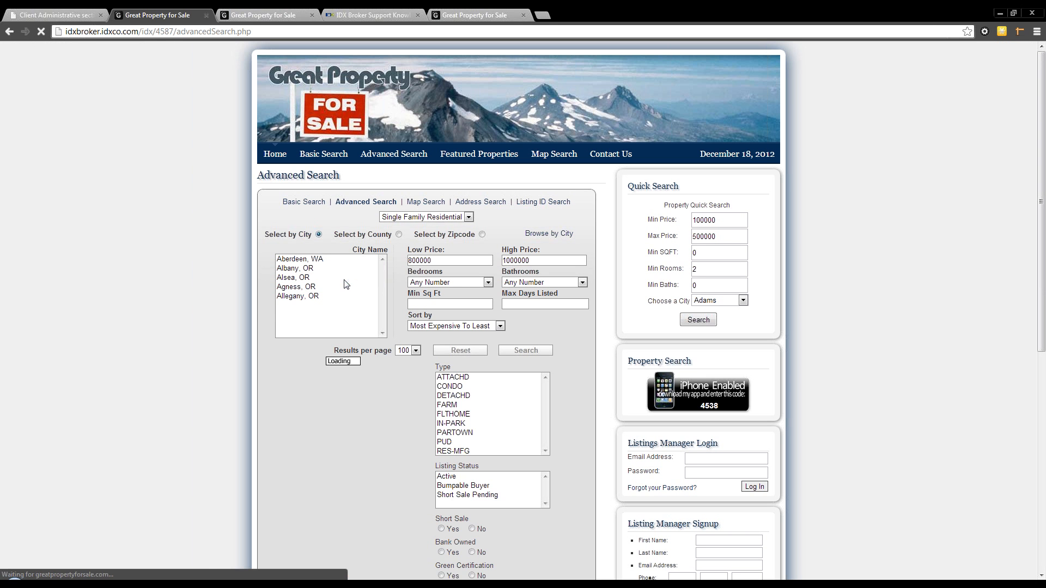
pyautogui.click(450, 386)
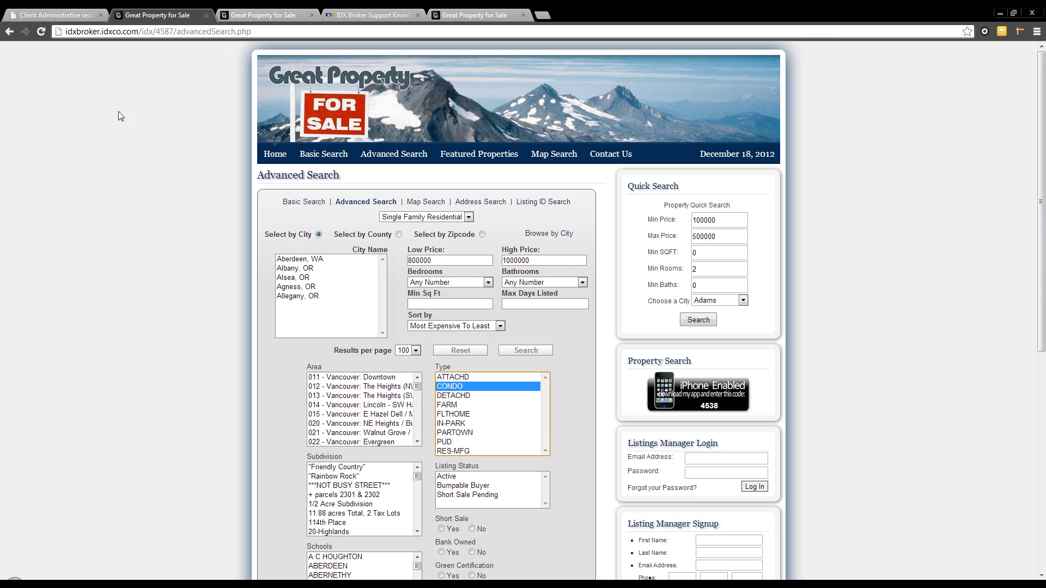
pyautogui.click(60, 15)
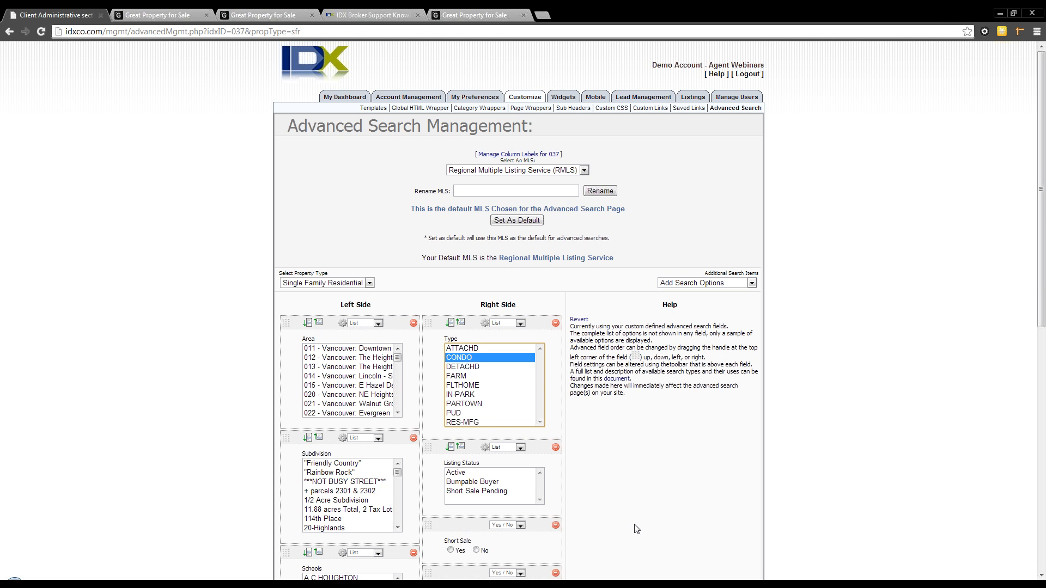
pyautogui.click(188, 16)
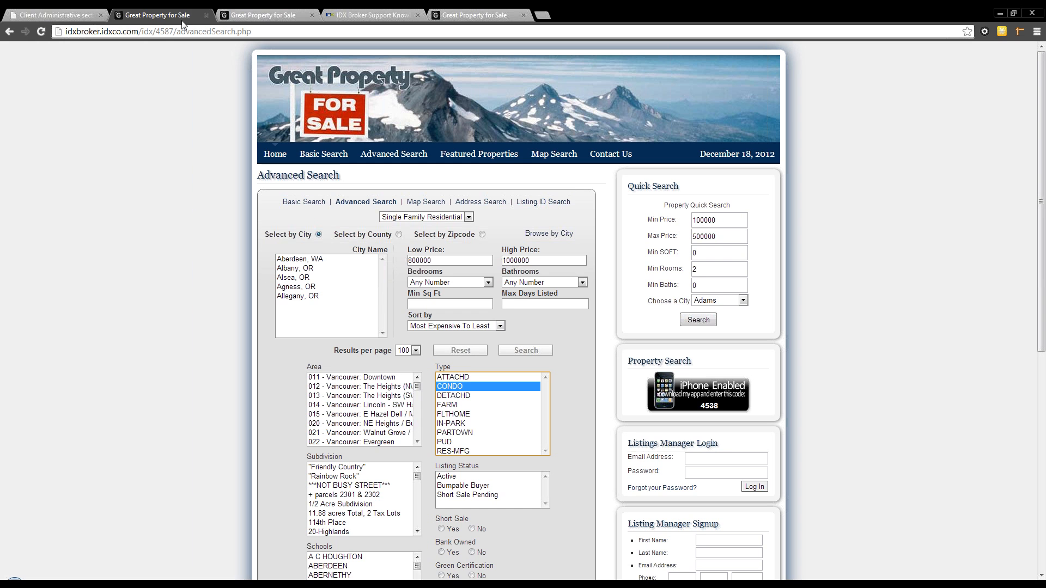
pyautogui.scroll(-4, 376, 414)
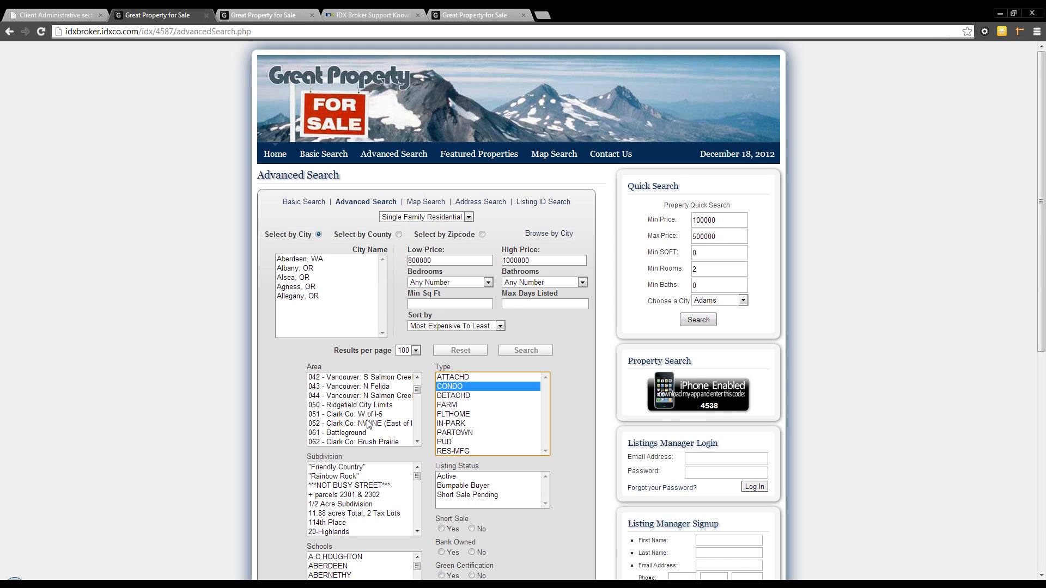
pyautogui.click(56, 20)
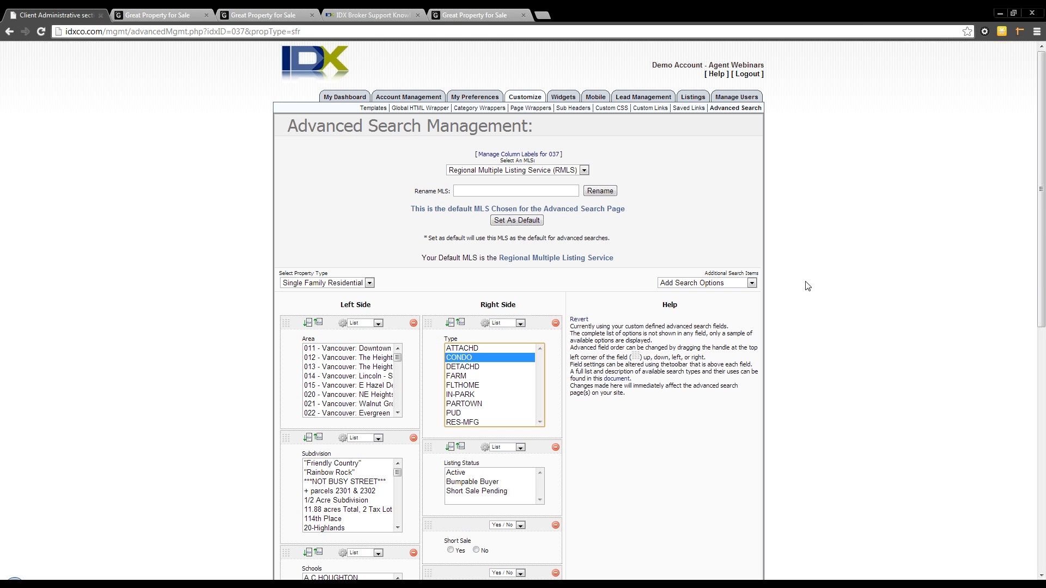
# Add the HOA Fee search option and place it in the Right Side column above Acres.
pyautogui.click(752, 283)
pyautogui.moveTo(752, 315); pyautogui.dragTo(754, 338)
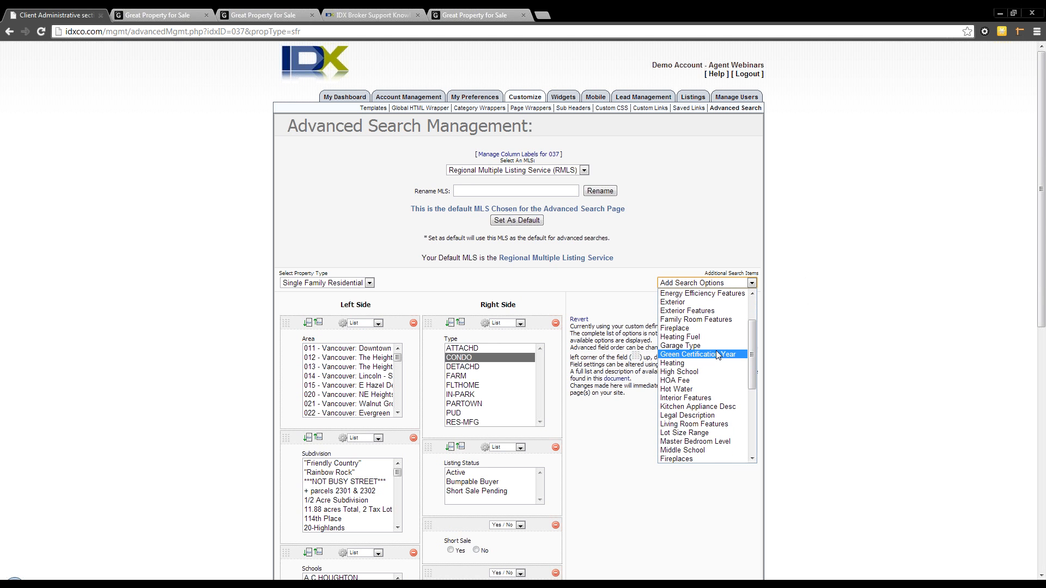
pyautogui.click(718, 385)
pyautogui.scroll(-10, 636, 430)
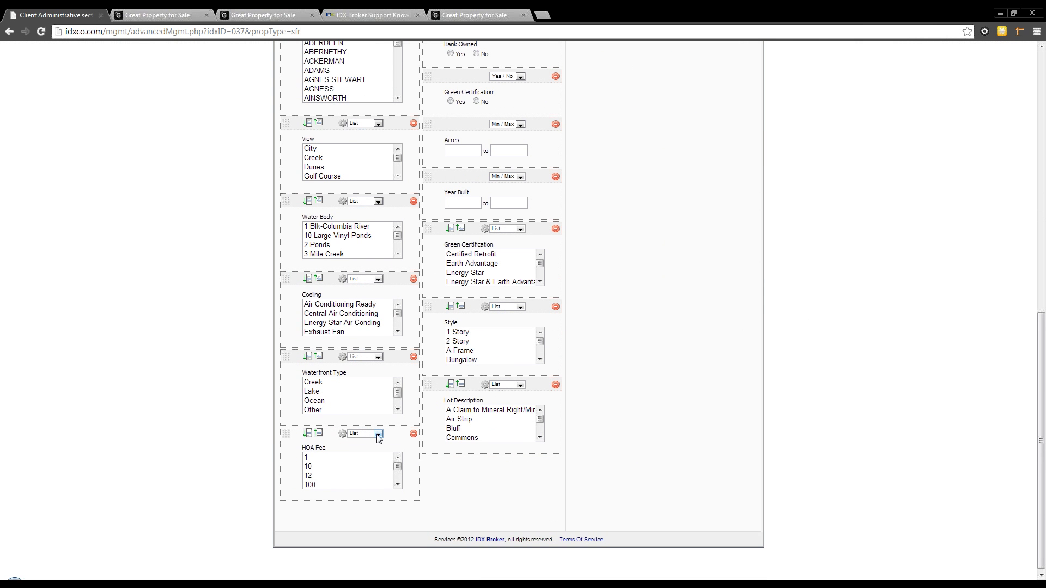
pyautogui.moveTo(286, 434); pyautogui.dragTo(539, 131)
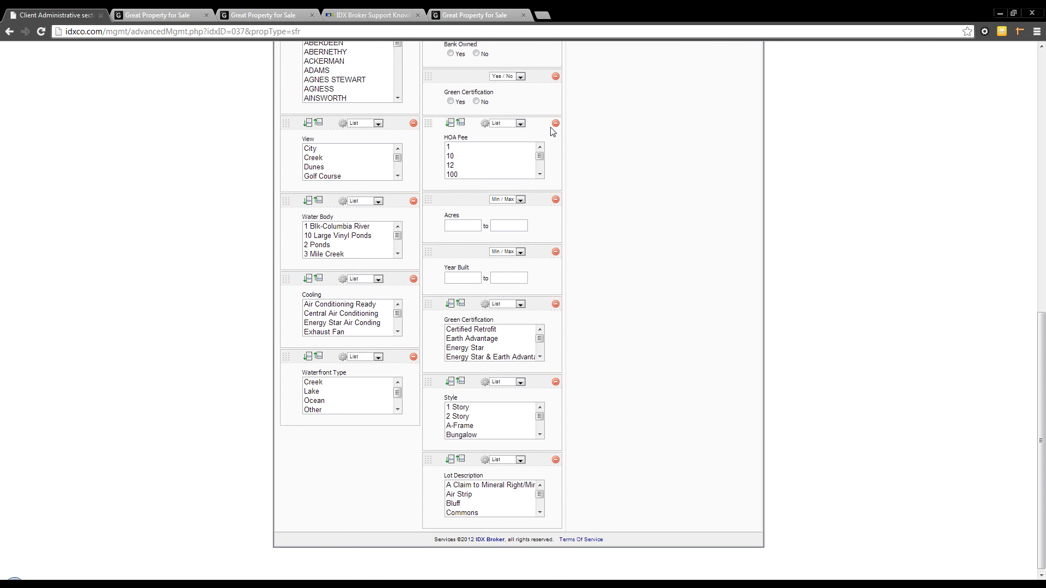
# Increase the size of the HOA Fee list by two rows and reload the management page.
pyautogui.scroll(6, 609, 158)
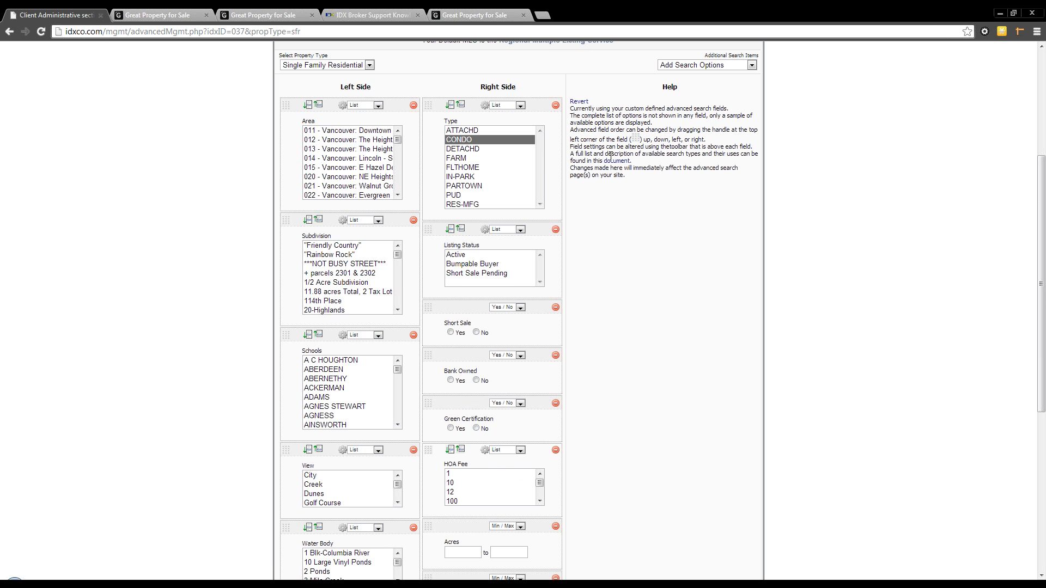
pyautogui.click(458, 451)
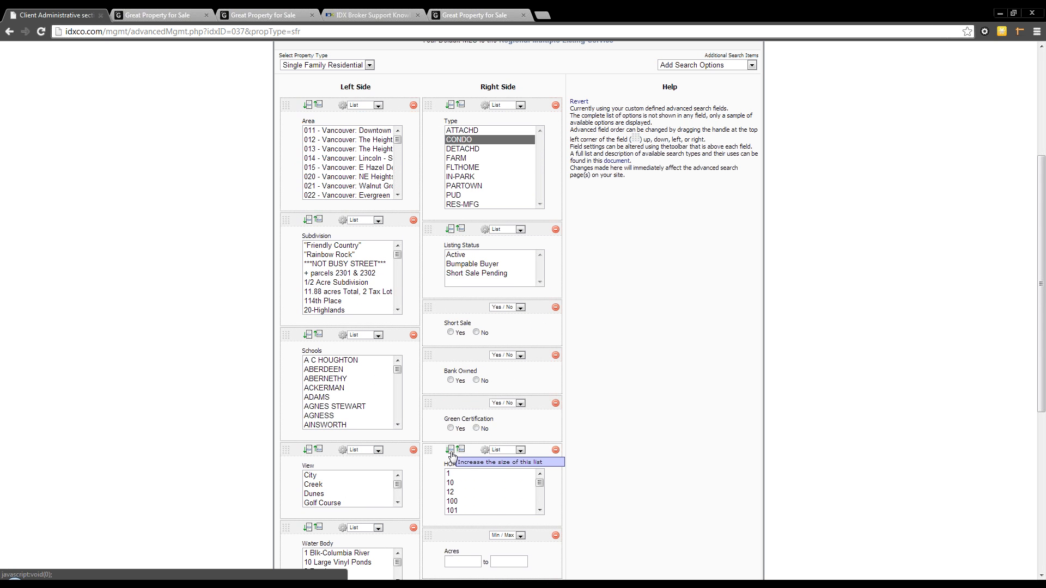
pyautogui.click(458, 451)
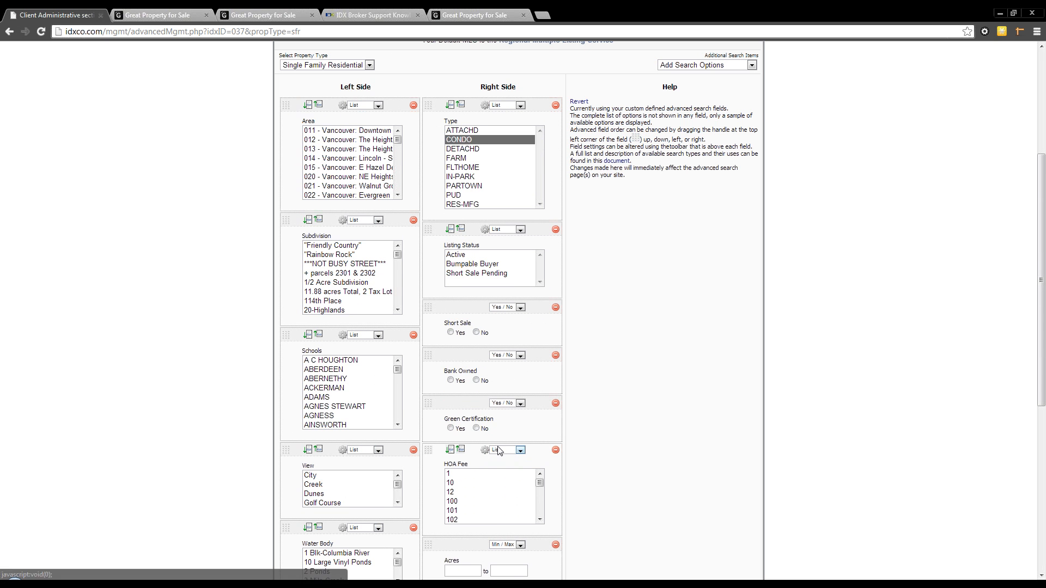
pyautogui.click(42, 31)
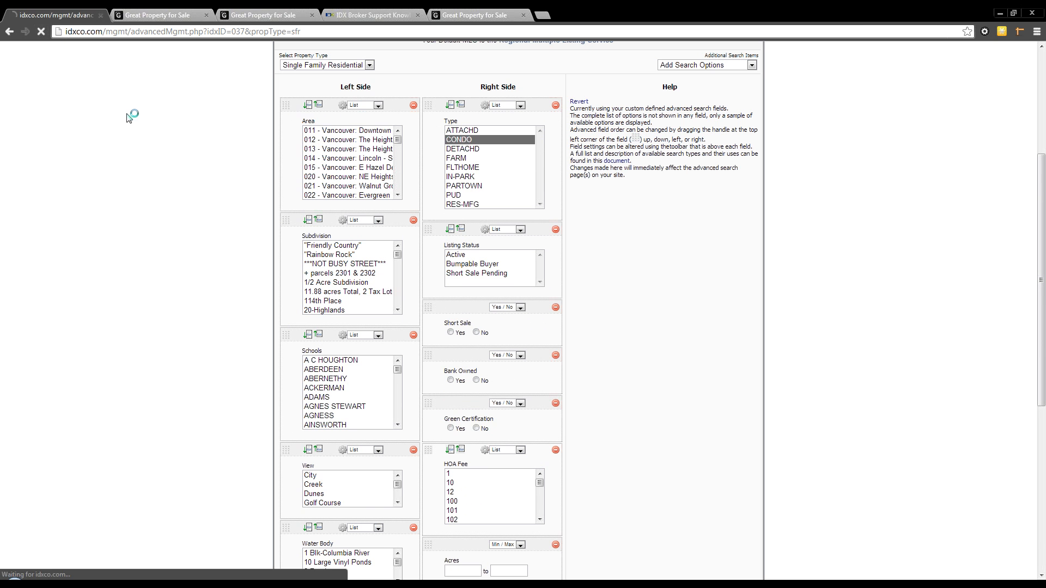
# Change the HOA Fee search type to Min / Max and try its two range boxes.
pyautogui.click(507, 451)
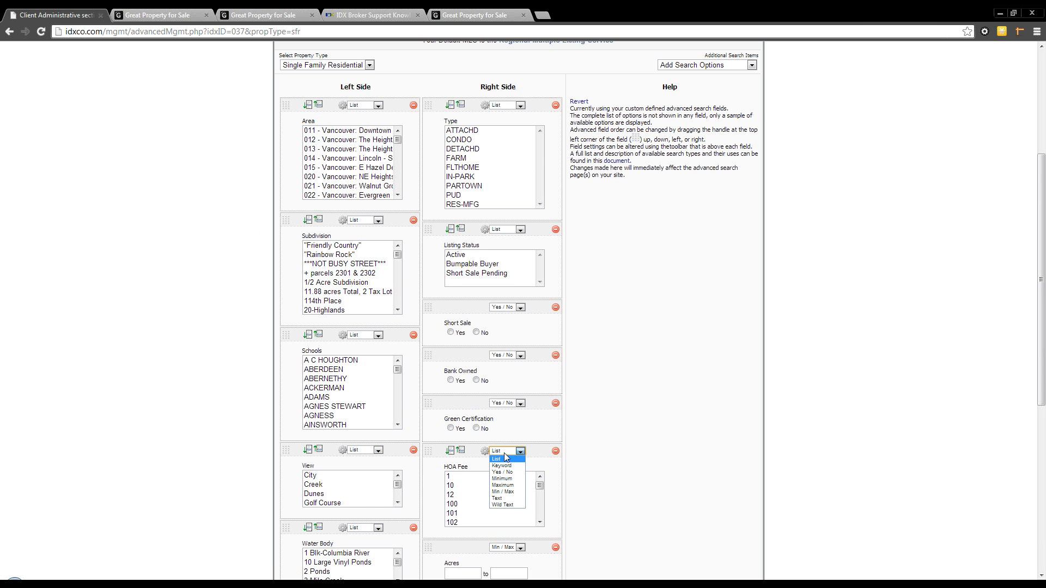
pyautogui.click(503, 491)
pyautogui.click(469, 479)
pyautogui.click(506, 482)
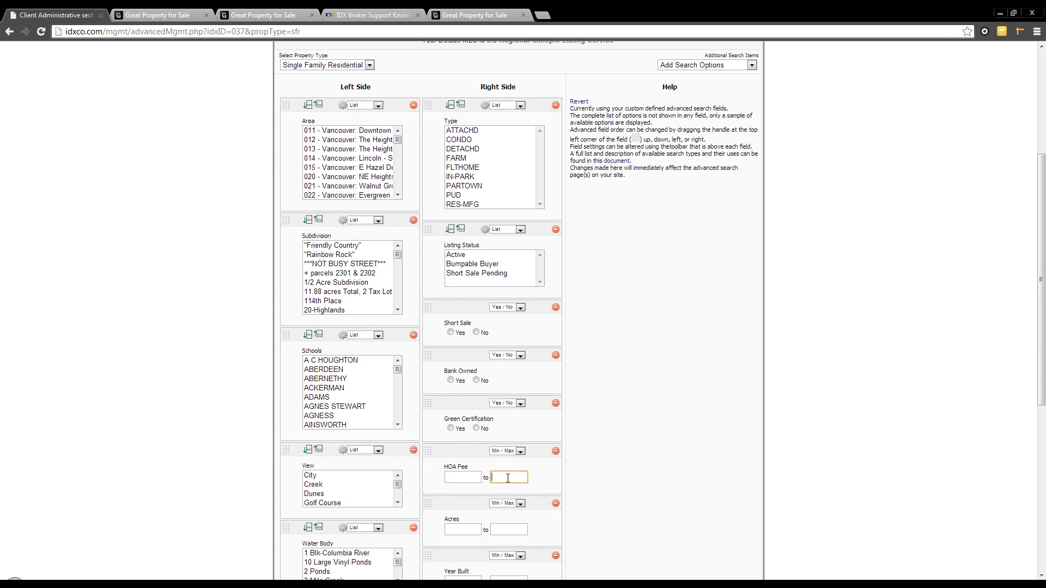
pyautogui.click(466, 483)
pyautogui.click(497, 482)
# Open the column label management for MLS 037 and enter Status as the custom label for listingStatus.
pyautogui.scroll(4, 218, 52)
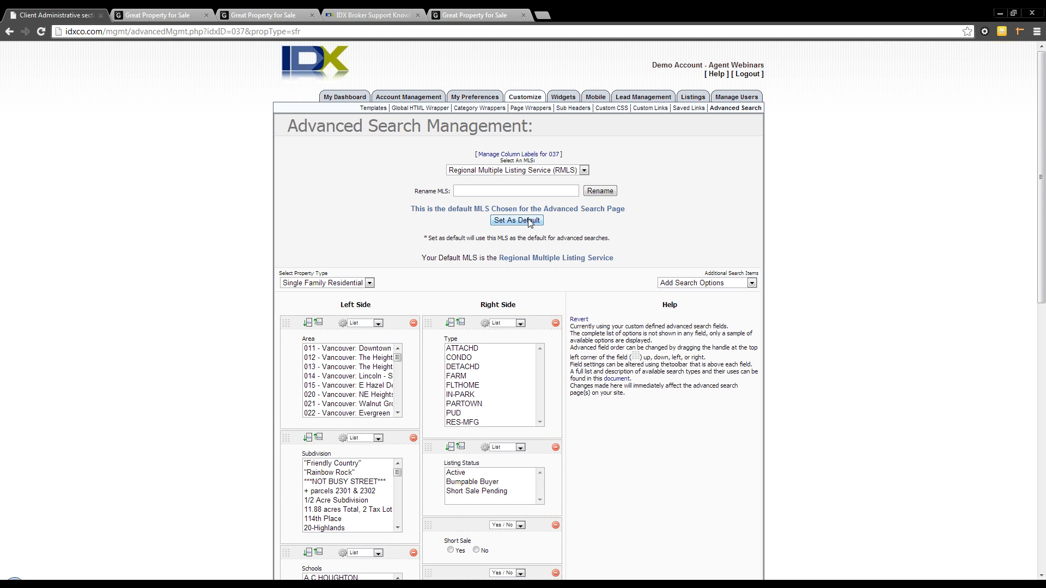
pyautogui.click(518, 155)
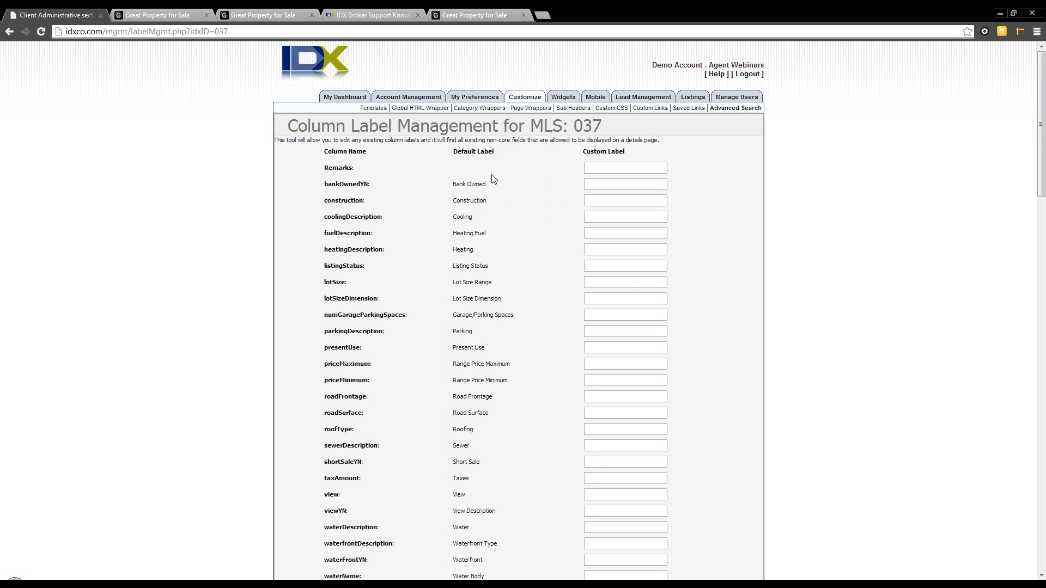
pyautogui.click(592, 167)
pyautogui.click(606, 183)
pyautogui.moveTo(455, 265); pyautogui.dragTo(489, 266)
pyautogui.click(619, 269)
pyautogui.write('Status')
# Look through the remaining column labels for MLS 037 and return to Advanced Search Management.
pyautogui.scroll(-20, 616, 275)
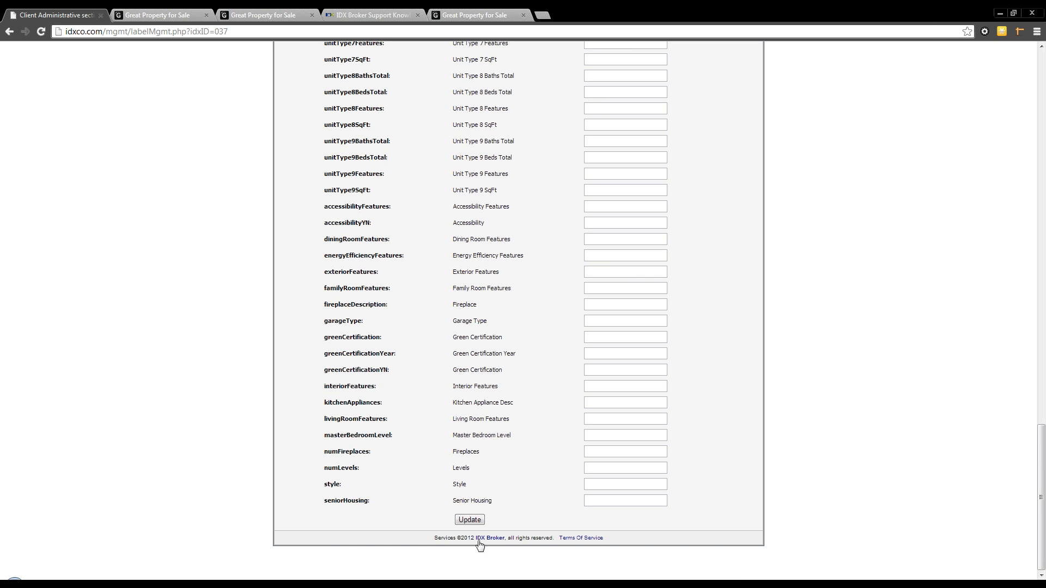
pyautogui.click(469, 520)
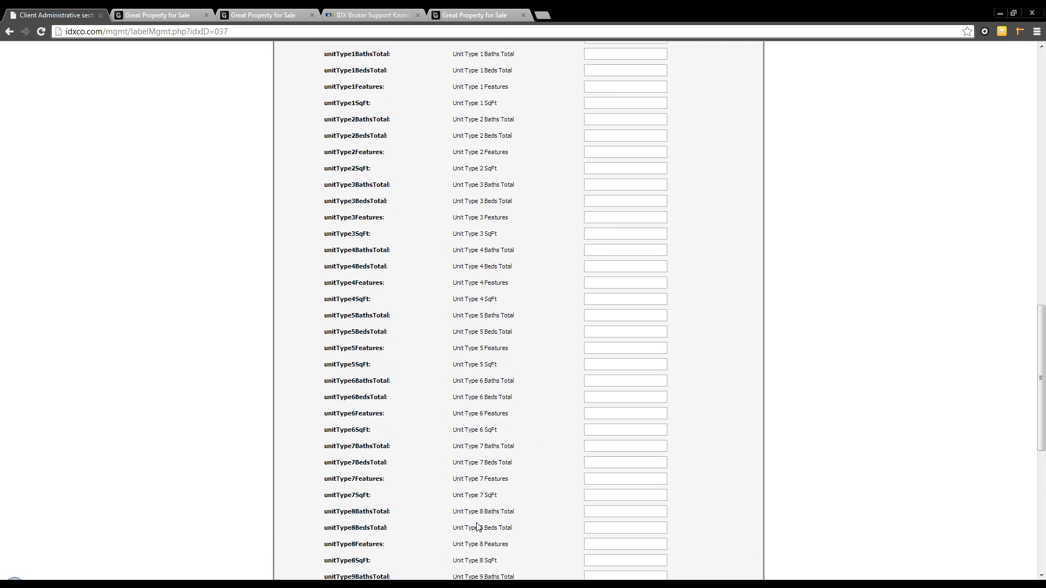
pyautogui.scroll(-20, 469, 500)
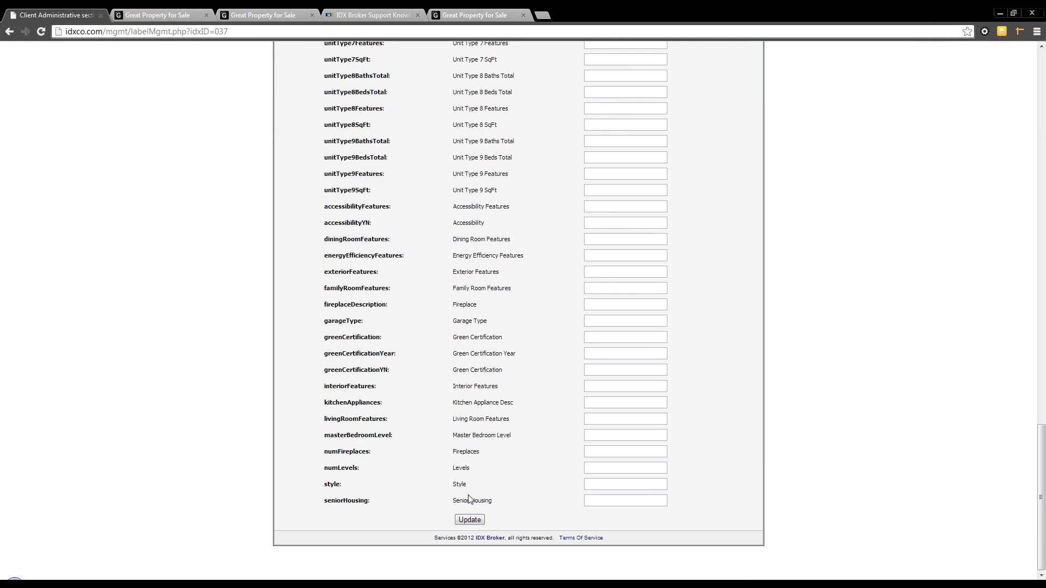
pyautogui.scroll(15, 469, 500)
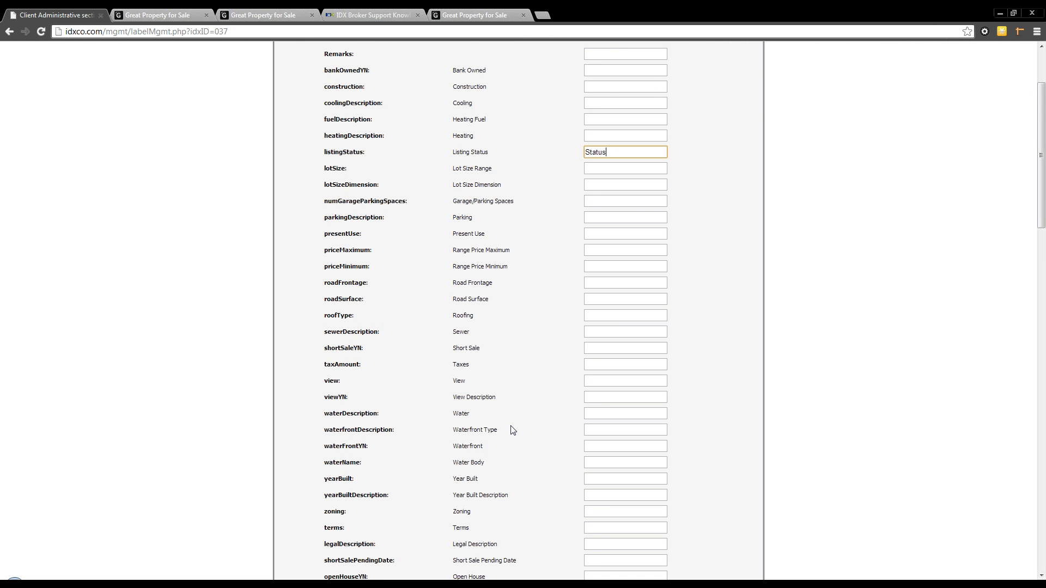
pyautogui.scroll(3, 512, 431)
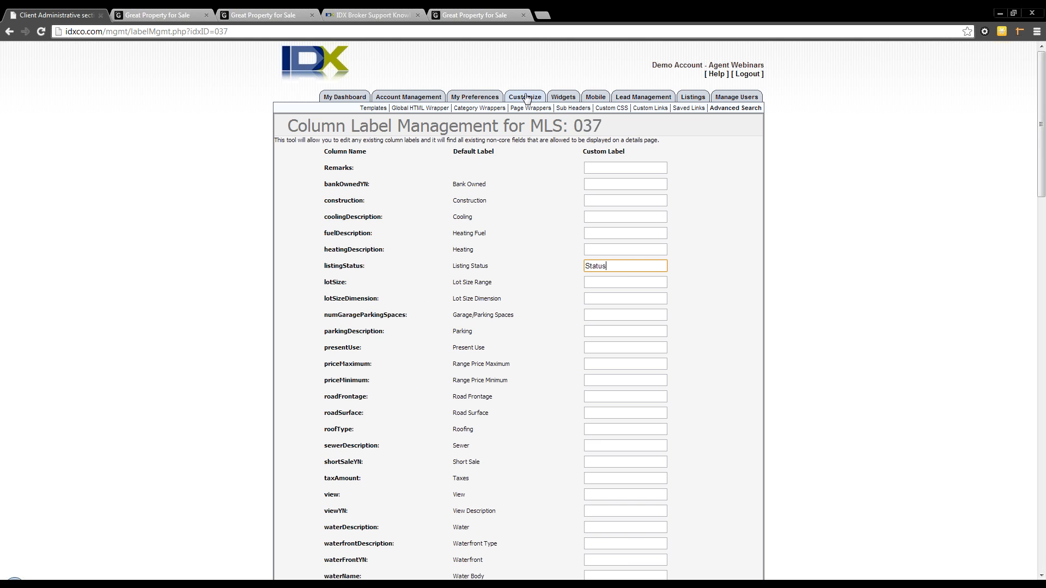
pyautogui.click(714, 109)
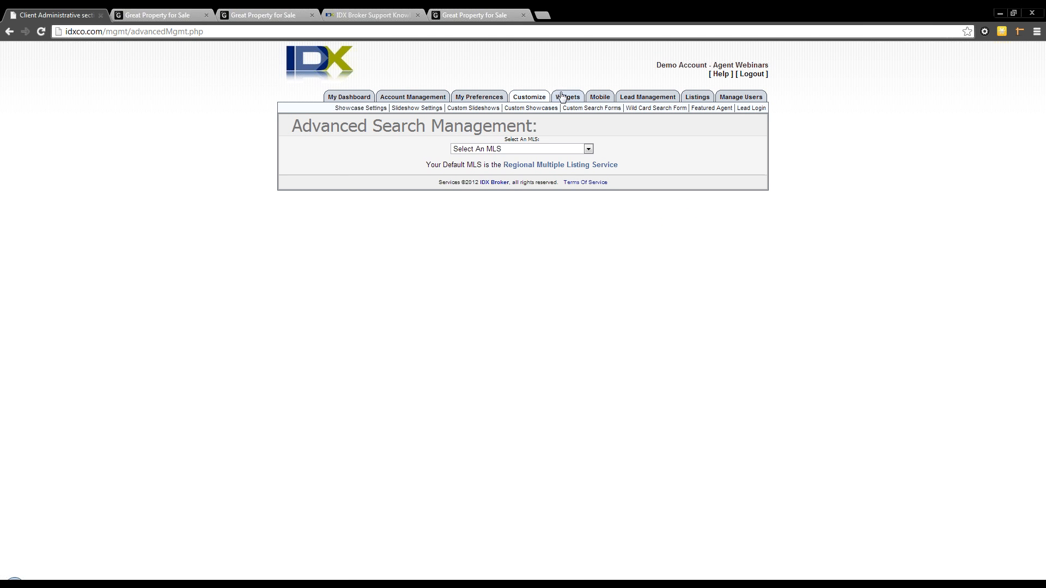
# View the showcase and slideshow widget settings, highlighting the embed script line of each.
pyautogui.click(564, 97)
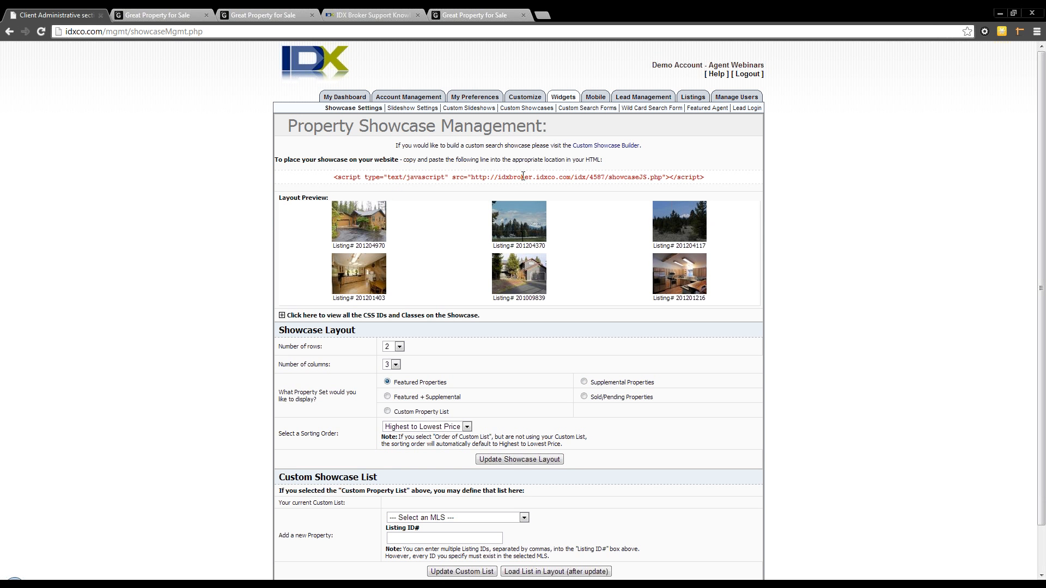
pyautogui.moveTo(592, 102)
pyautogui.moveTo(706, 178); pyautogui.dragTo(334, 181)
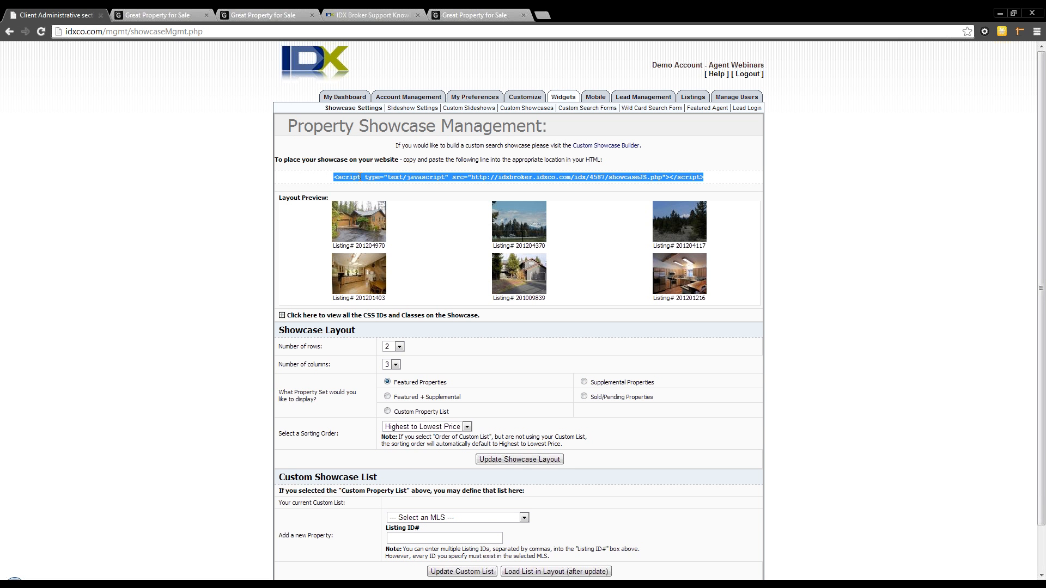
pyautogui.click(407, 108)
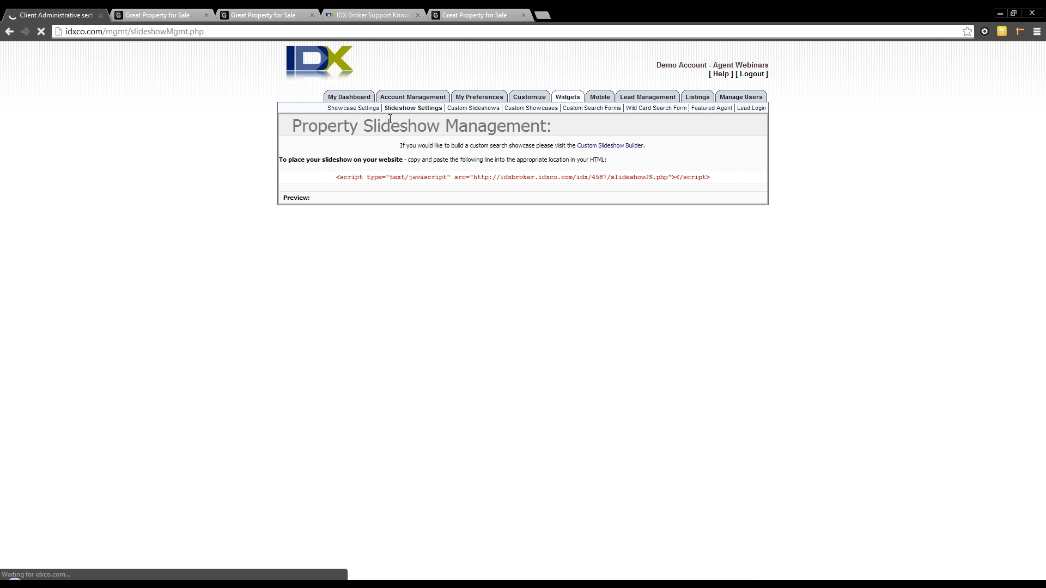
pyautogui.moveTo(318, 177); pyautogui.dragTo(504, 177)
# Return to Property Showcase Management and expand the list of CSS IDs and classes for the showcase.
pyautogui.click(563, 97)
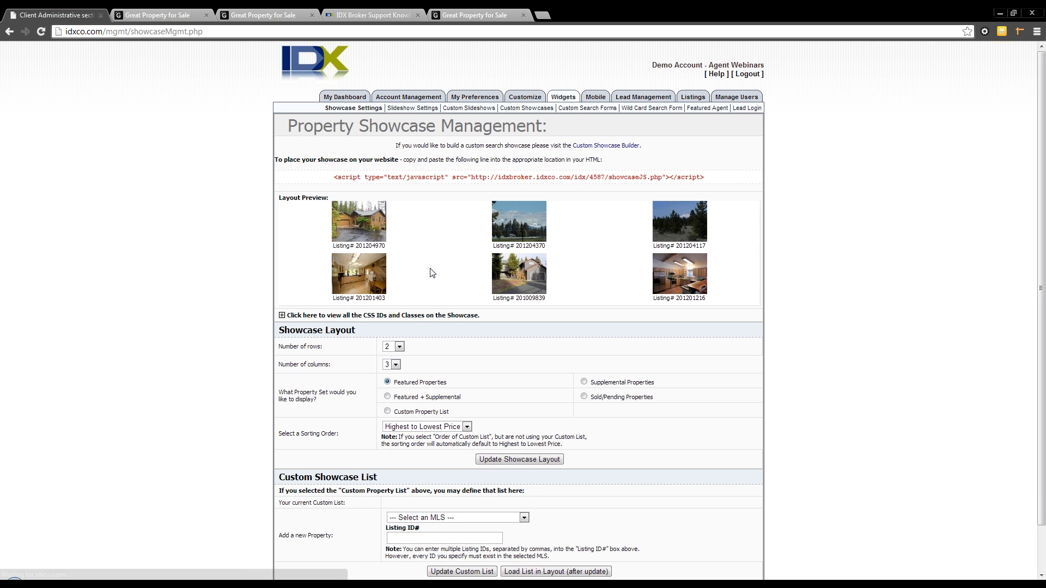
pyautogui.scroll(-2, 430, 411)
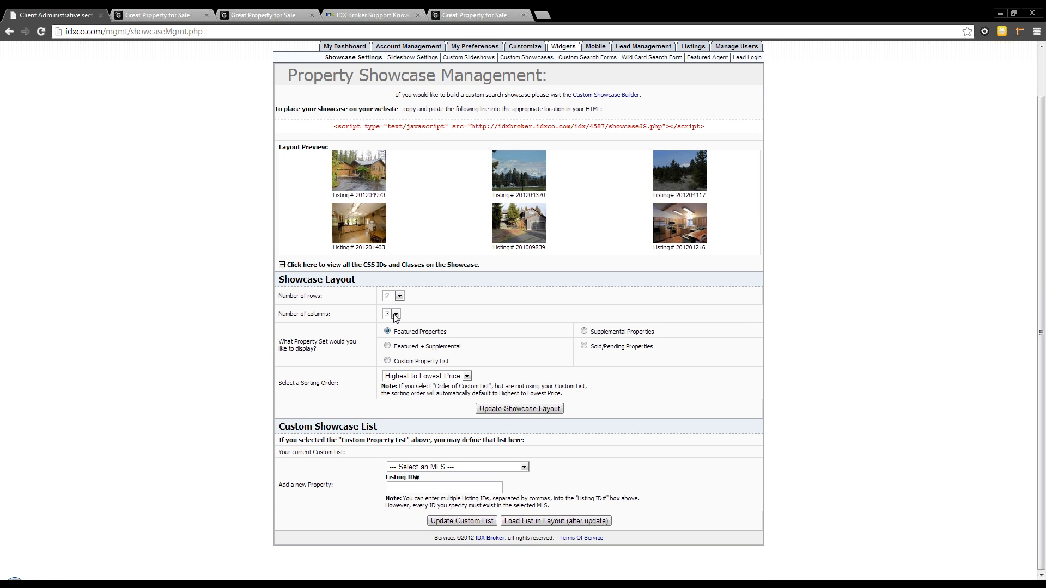
pyautogui.click(281, 265)
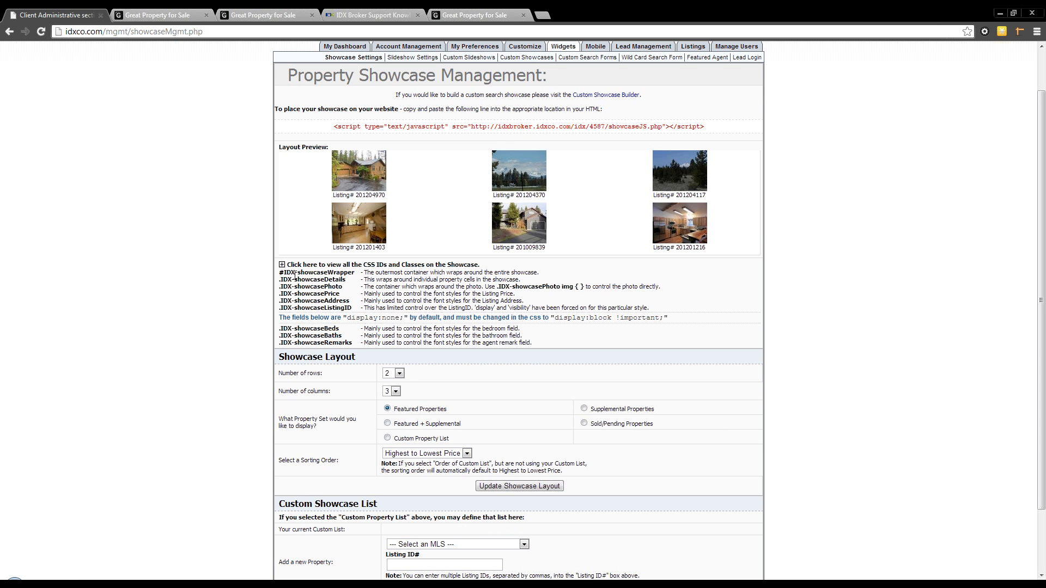
# Review the showcase's CSS IDs and classes, its layout options and the Custom Showcase List section.
pyautogui.moveTo(287, 273); pyautogui.dragTo(336, 280)
pyautogui.click(333, 271)
pyautogui.click(338, 279)
pyautogui.scroll(1, 420, 392)
pyautogui.scroll(-3, 400, 363)
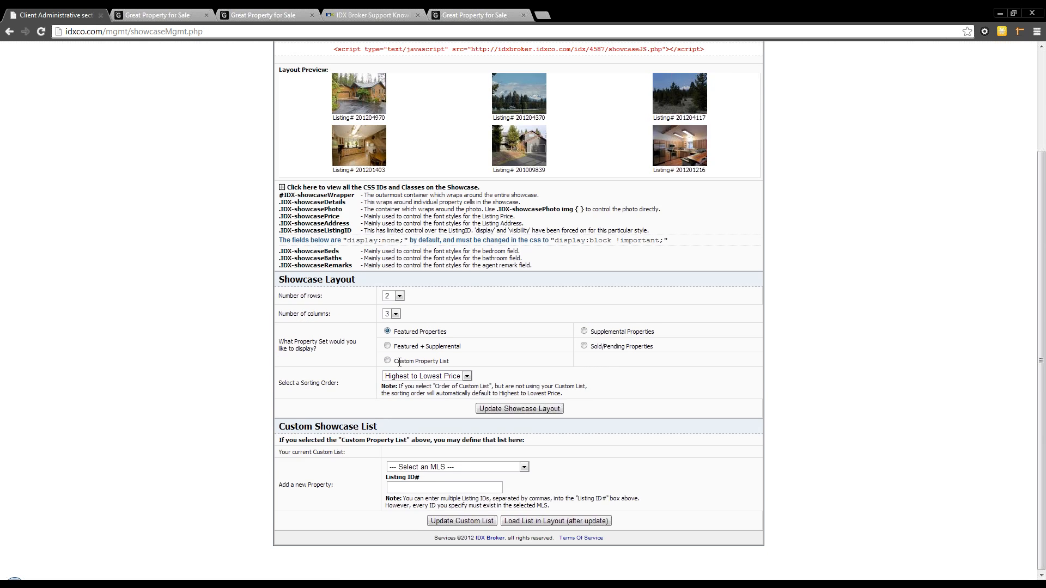
pyautogui.scroll(3, 400, 363)
# Open the Property Slideshow Management page and look at the choices for seconds between rotation.
pyautogui.click(427, 109)
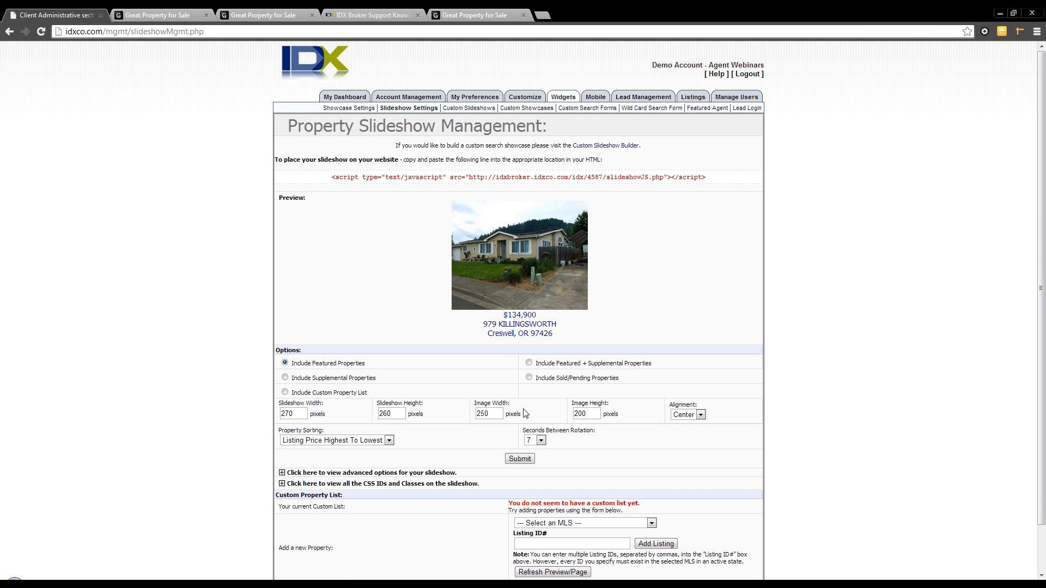
pyautogui.click(541, 441)
pyautogui.click(533, 469)
# Generate the custom slideshow code for Single Family Residential in Aloha, OR, and highlight the resulting script.
pyautogui.click(480, 111)
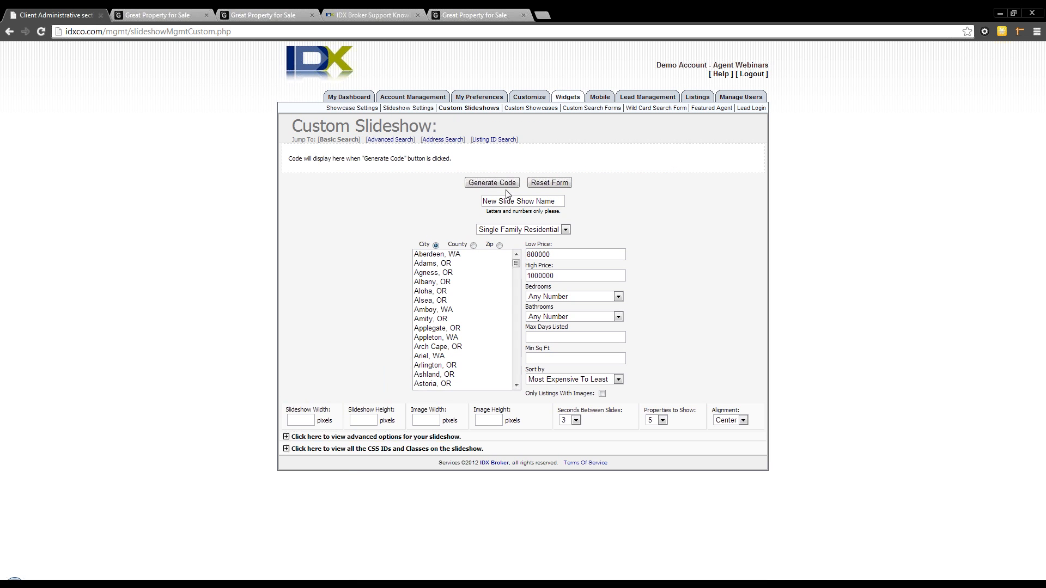
pyautogui.click(460, 301)
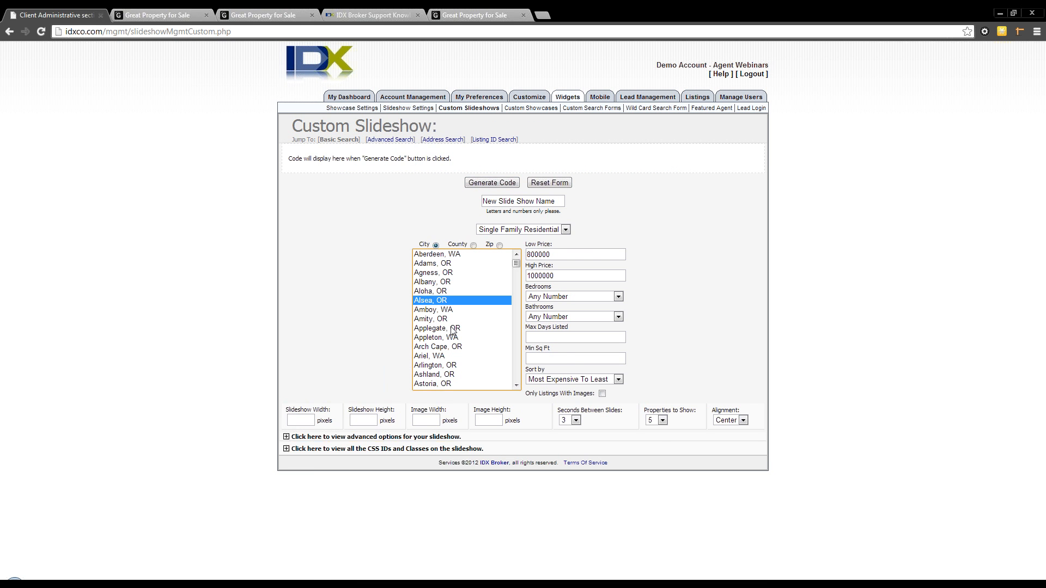
pyautogui.click(446, 291)
pyautogui.click(491, 184)
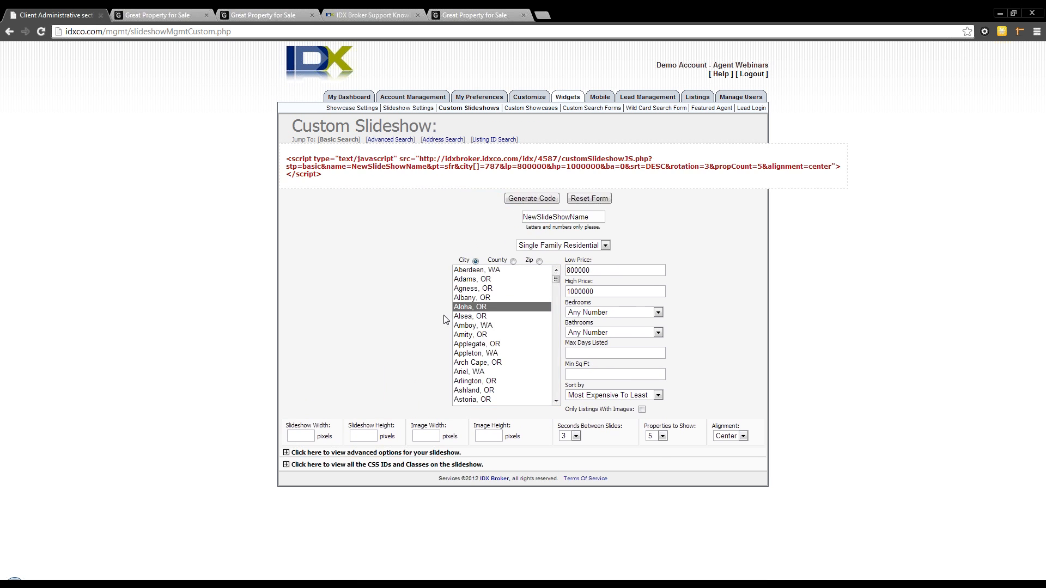
pyautogui.click(393, 185)
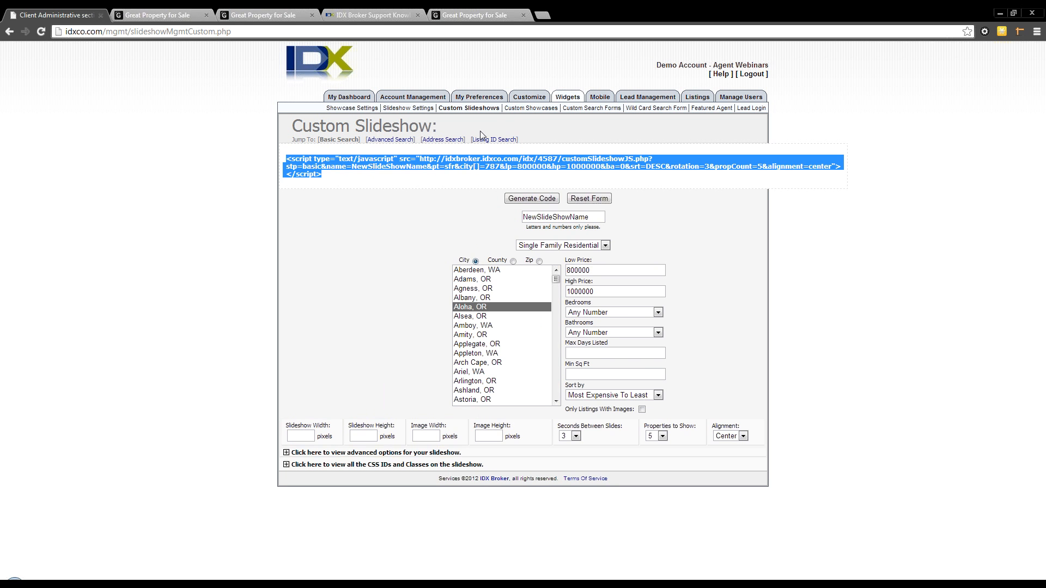
# Generate the custom showcase code for Single Family Residential listings in Albany, OR.
pyautogui.click(517, 108)
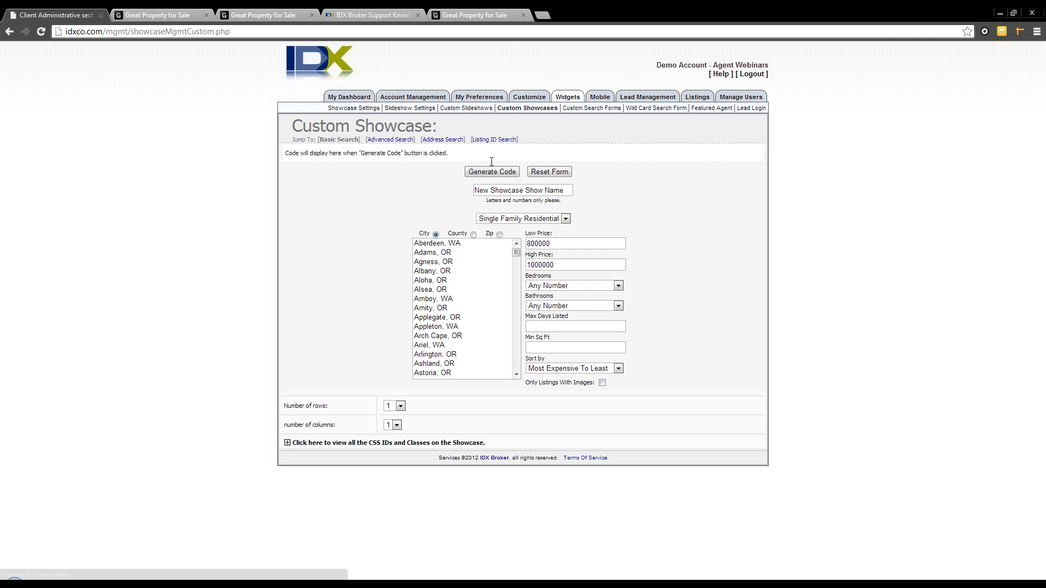
pyautogui.click(443, 261)
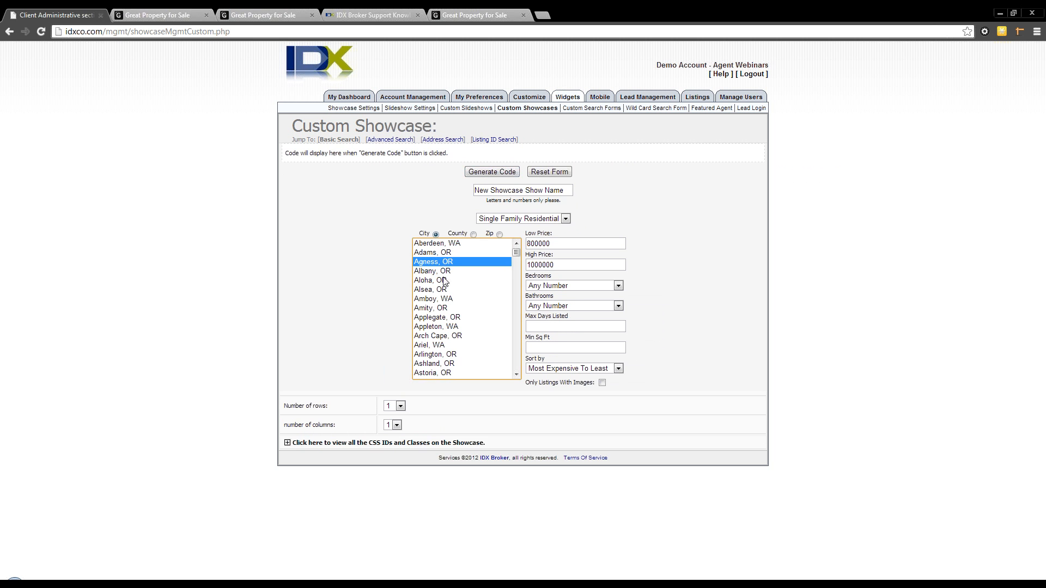
pyautogui.click(446, 271)
pyautogui.click(493, 172)
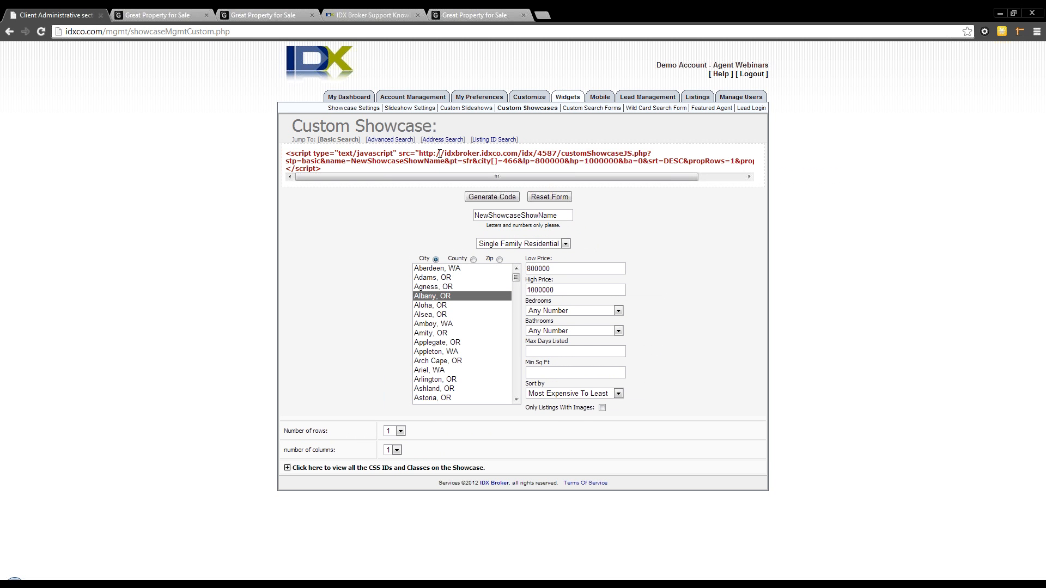
# Open the Quick Search Builder, compare preset templates A, B and C, and load template A.
pyautogui.click(586, 109)
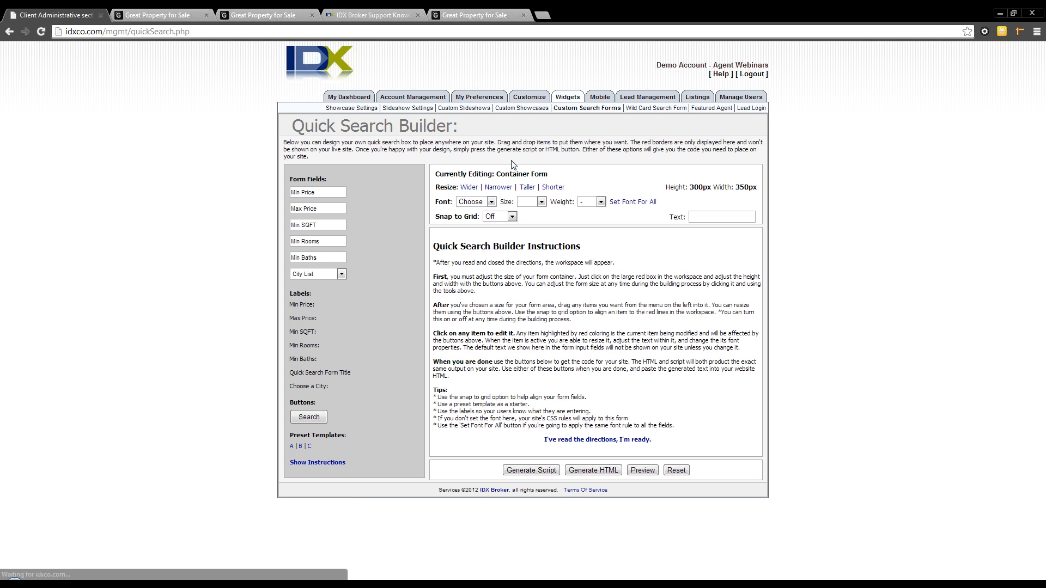
pyautogui.click(581, 440)
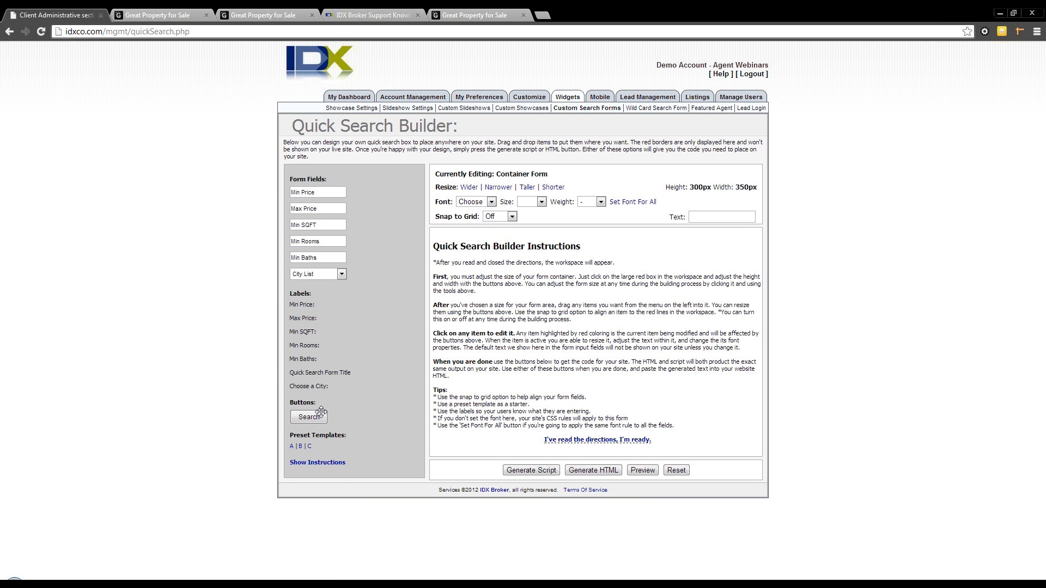
pyautogui.click(292, 447)
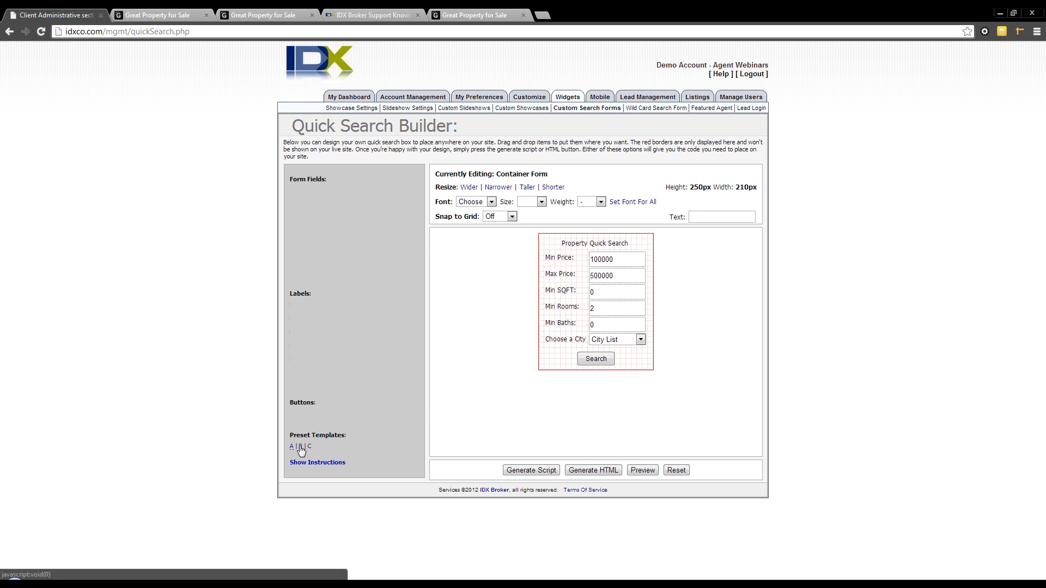
pyautogui.click(300, 447)
pyautogui.click(310, 447)
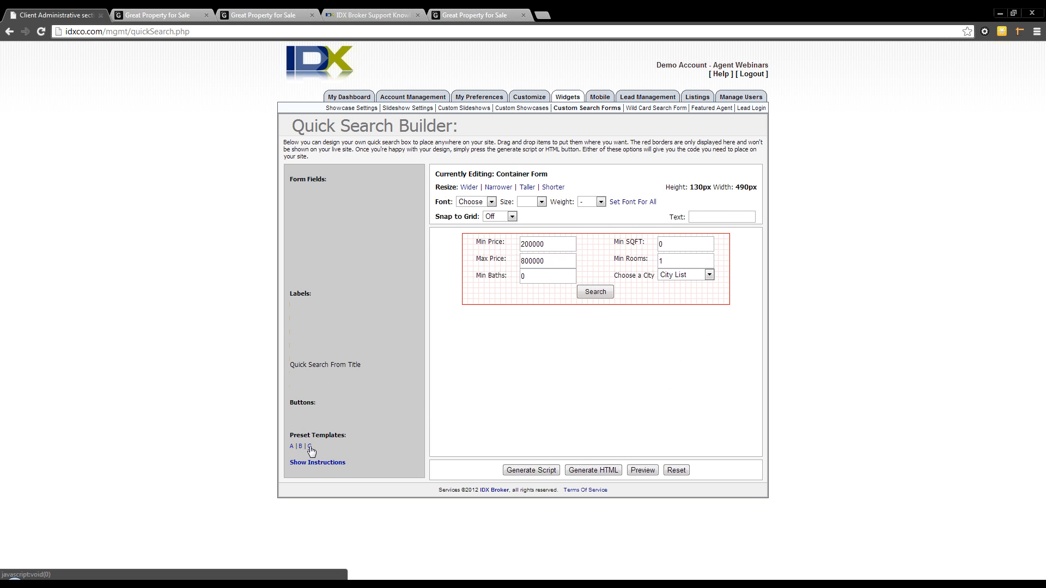
pyautogui.click(291, 446)
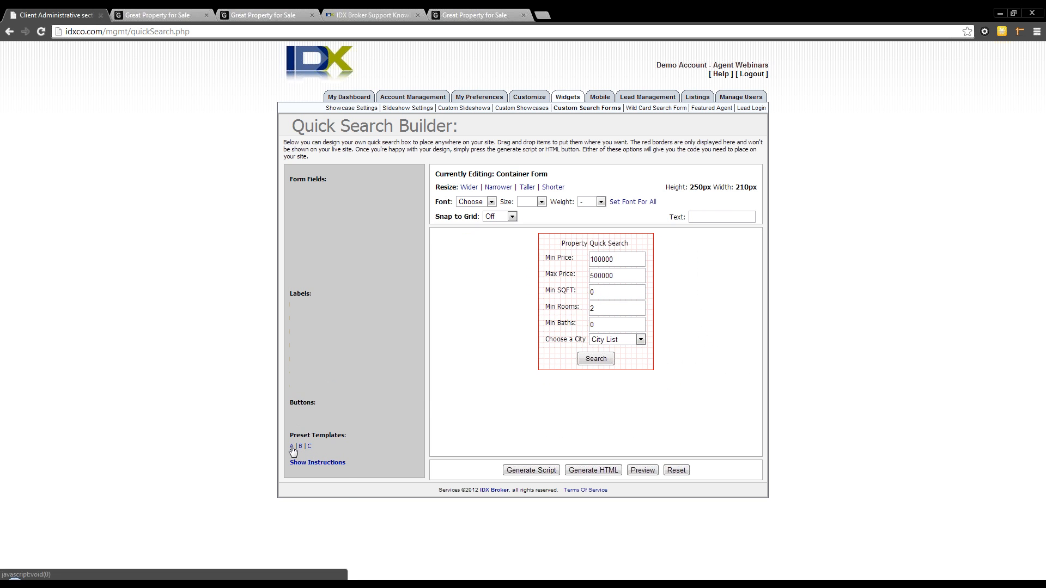
pyautogui.click(299, 446)
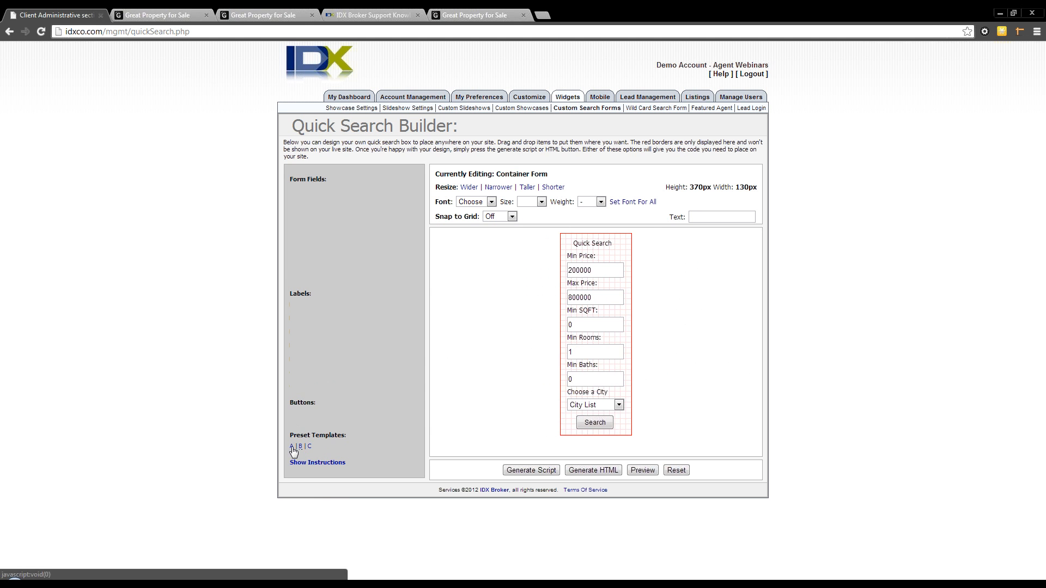
pyautogui.click(292, 446)
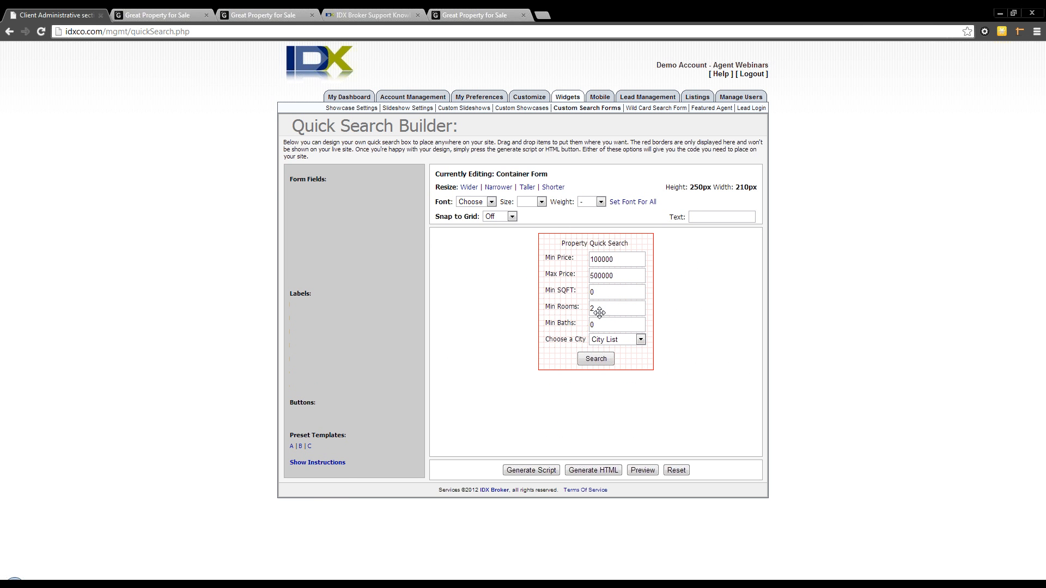
# Generate the quick search form's HTML and delete the Agness, Albany and Allegany options from its city list.
pyautogui.click(594, 472)
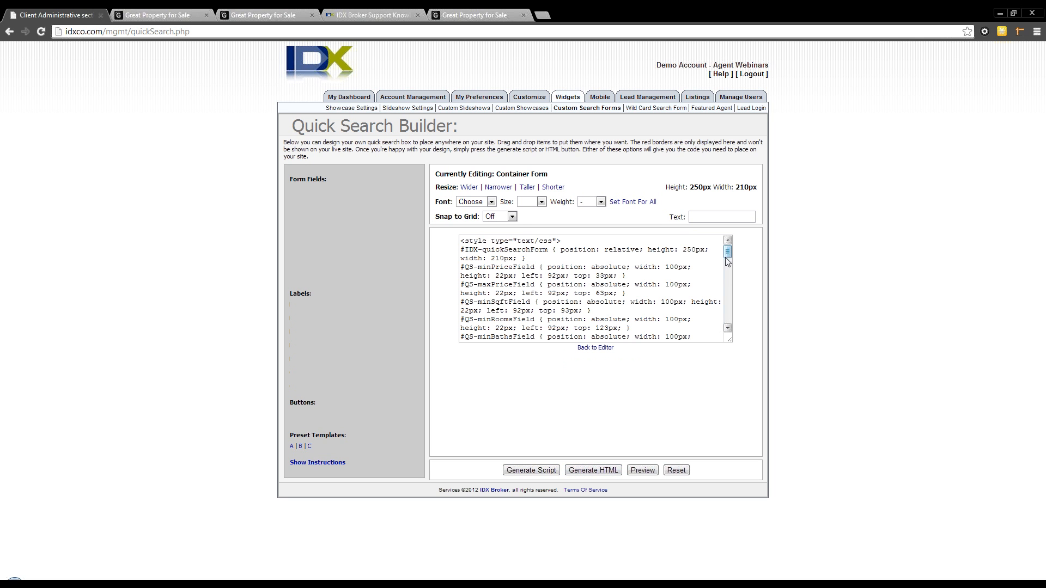
pyautogui.moveTo(728, 255); pyautogui.dragTo(728, 254)
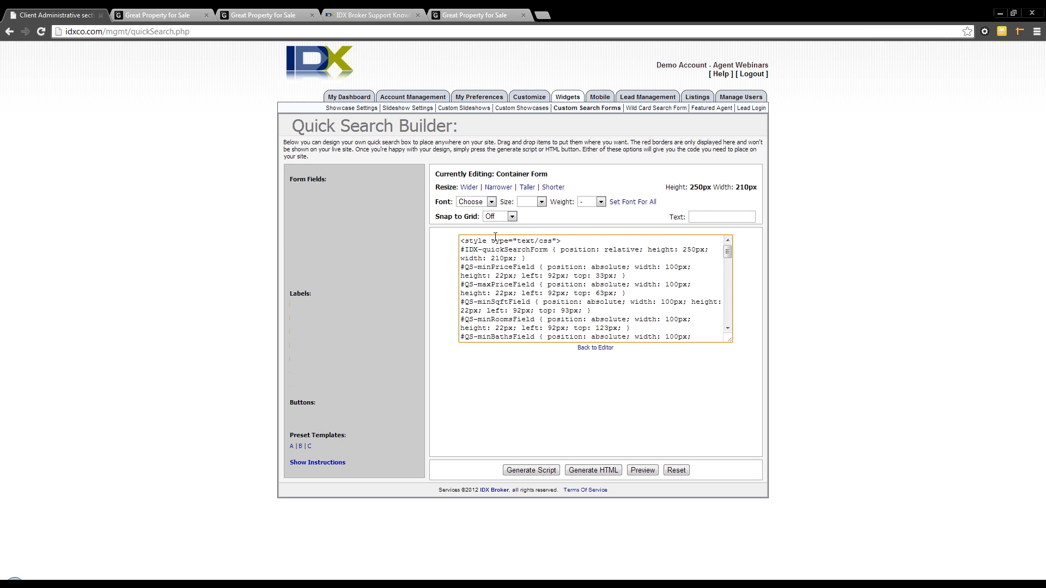
pyautogui.moveTo(461, 243); pyautogui.dragTo(722, 431)
pyautogui.click(581, 302)
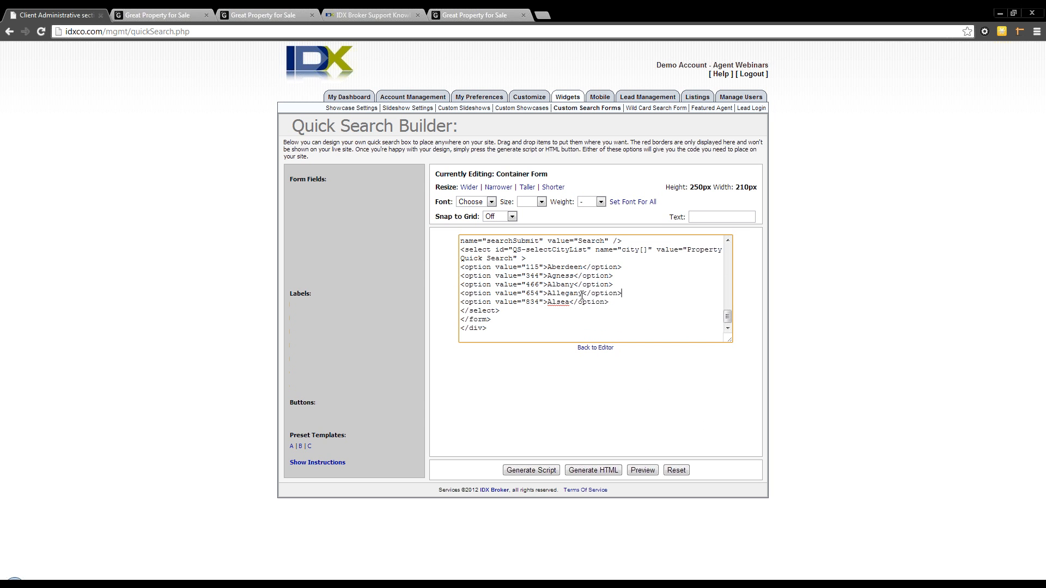
pyautogui.moveTo(623, 293); pyautogui.dragTo(460, 276)
pyautogui.press('BackSpace')
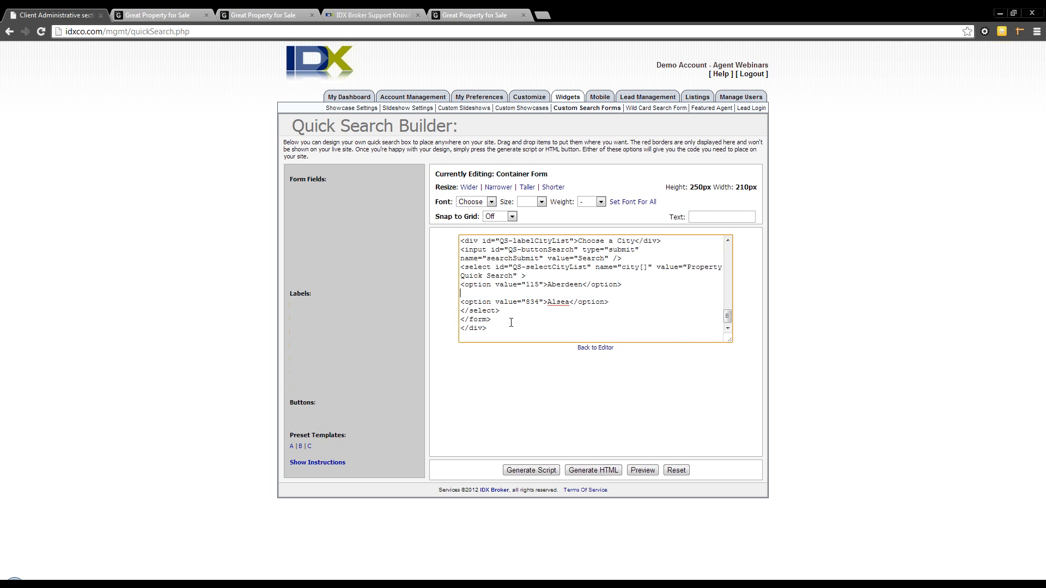
pyautogui.press('BackSpace')
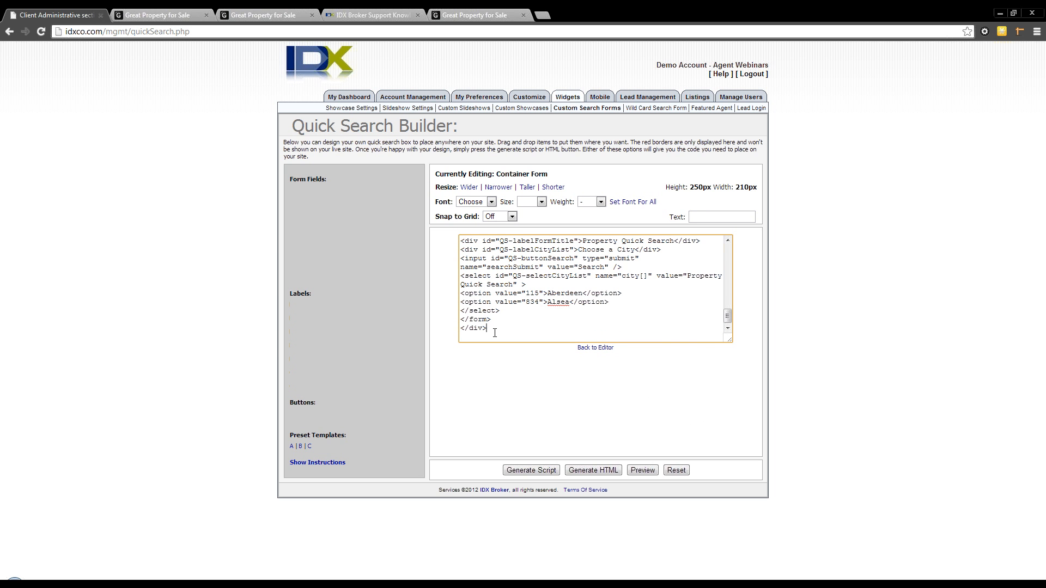
# Select the entire edited quick search HTML, copy it and check the city list near its end.
pyautogui.moveTo(495, 333); pyautogui.dragTo(299, 13)
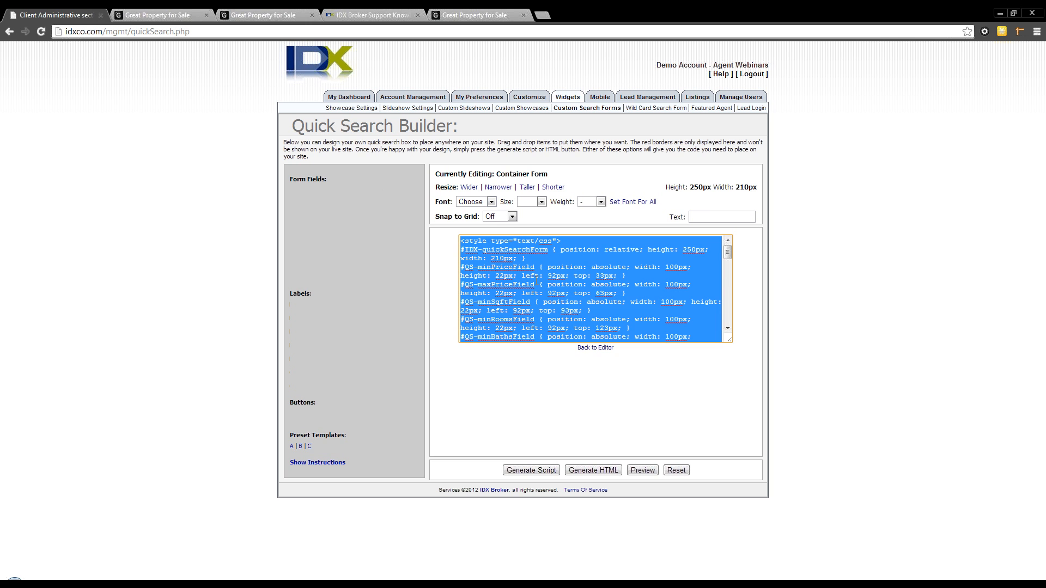
pyautogui.rightClick(537, 281)
pyautogui.click(556, 327)
pyautogui.moveTo(727, 252); pyautogui.dragTo(728, 312)
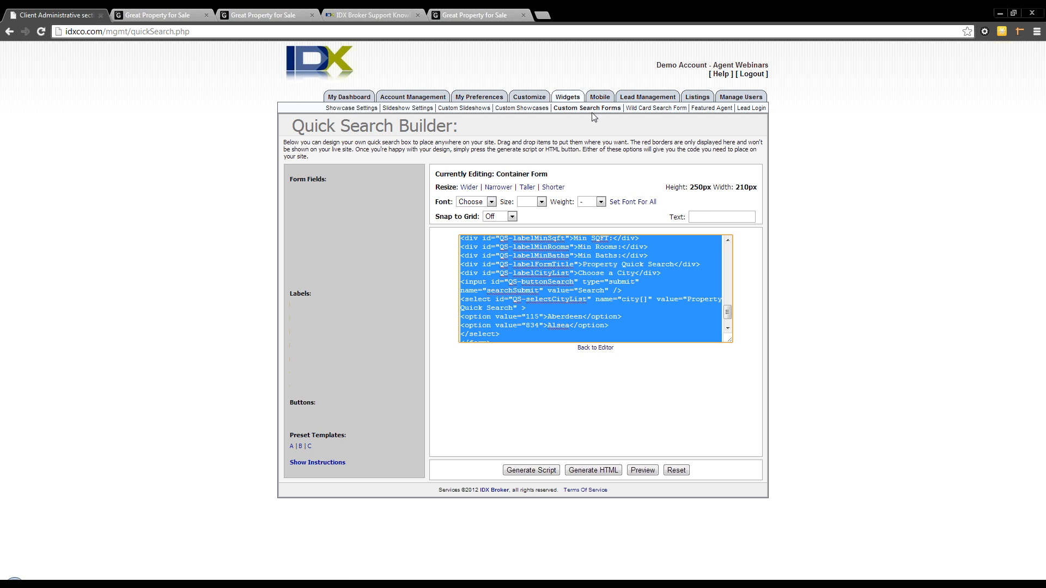
# Open the Wild Card Search Form page and highlight its form code and example search field.
pyautogui.click(644, 112)
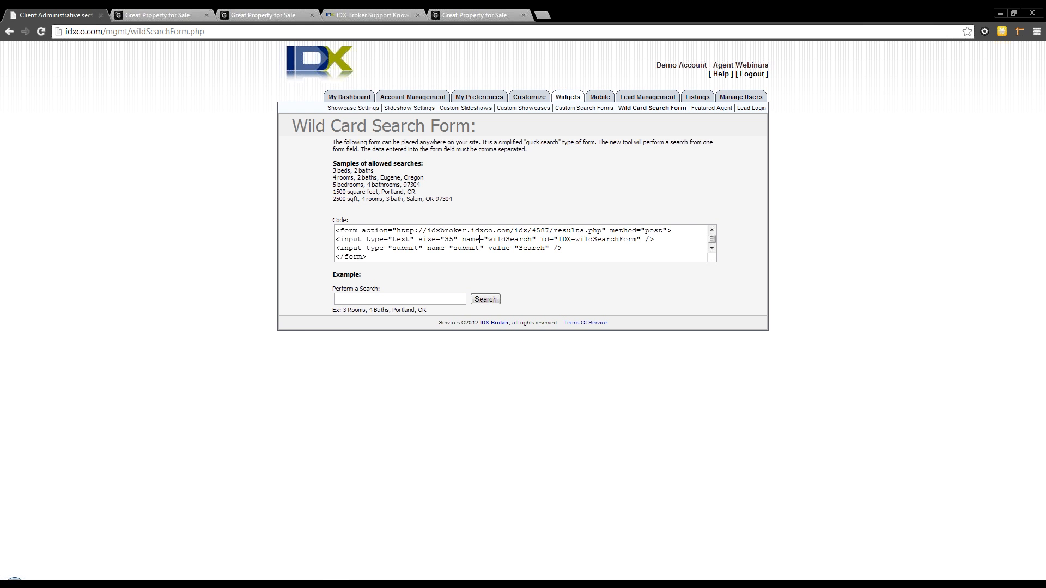
pyautogui.click(500, 257)
pyautogui.moveTo(500, 256); pyautogui.dragTo(340, 234)
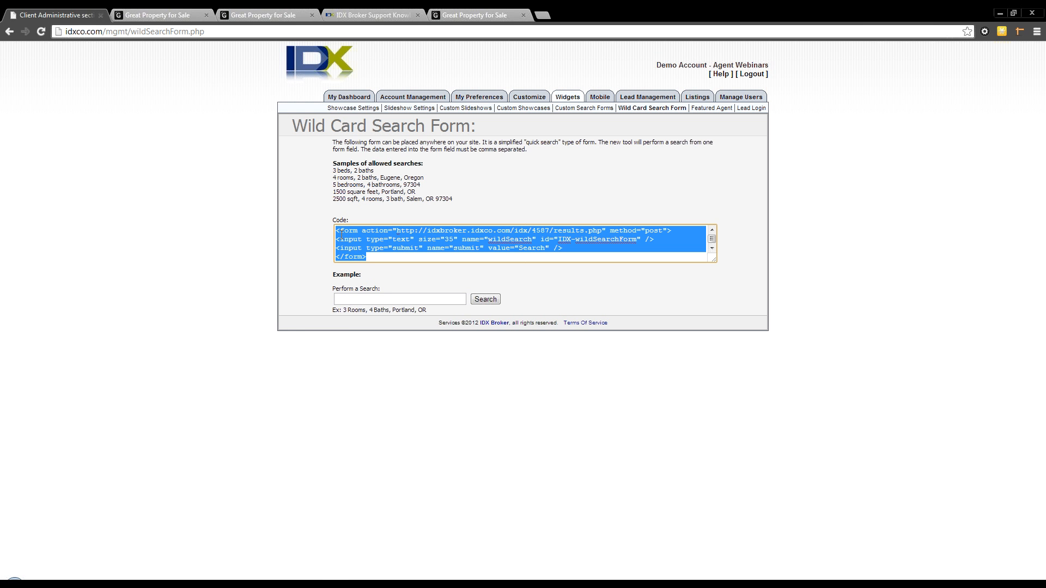
pyautogui.click(376, 300)
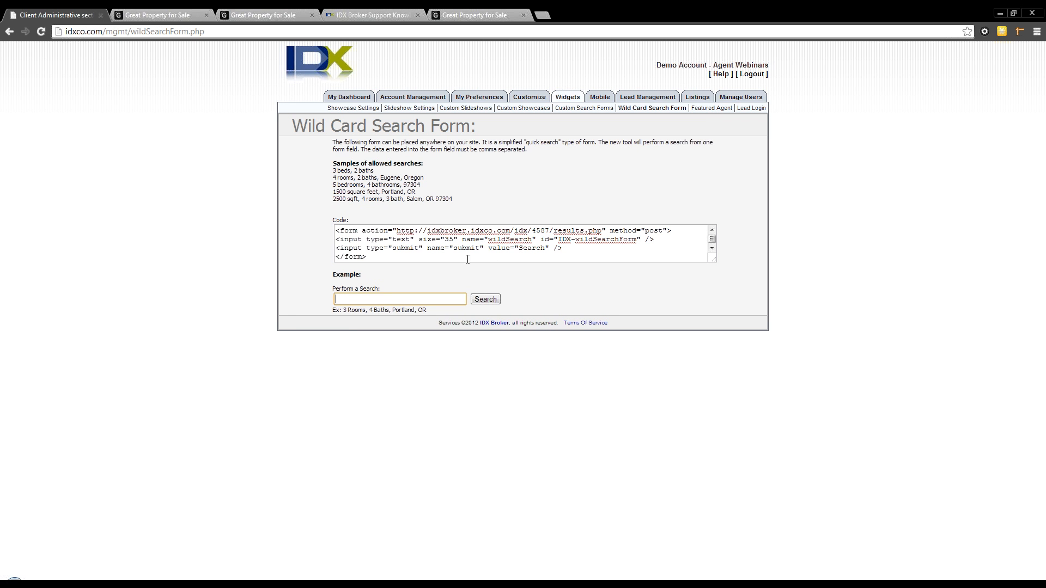
pyautogui.moveTo(469, 258); pyautogui.dragTo(341, 231)
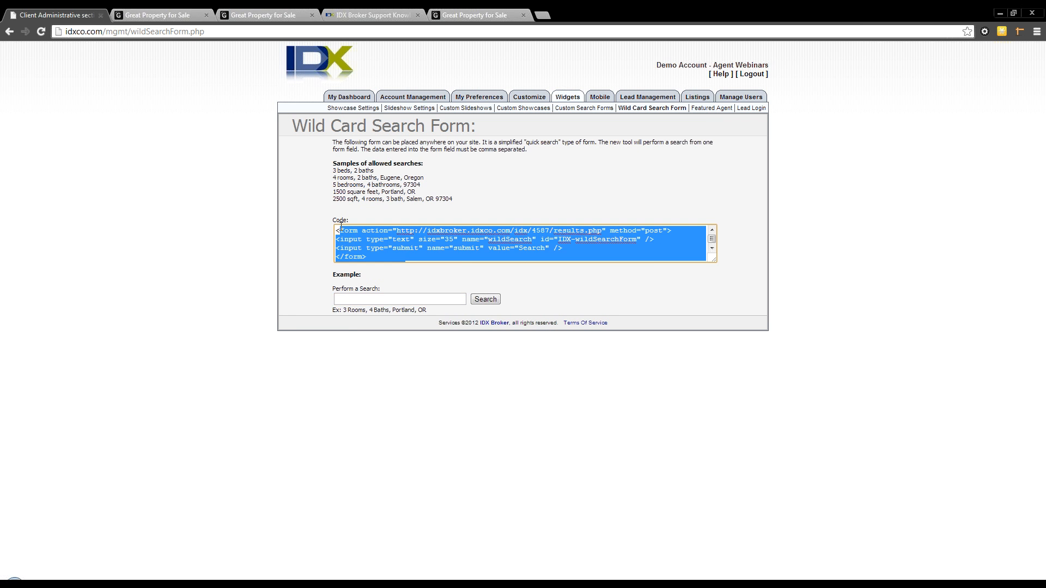
pyautogui.click(380, 299)
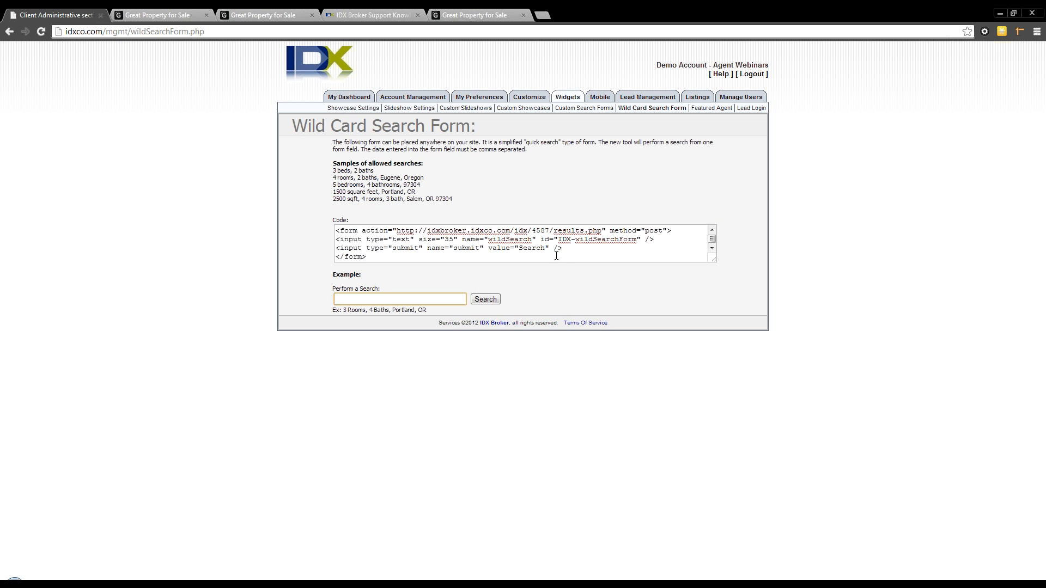
pyautogui.click(450, 255)
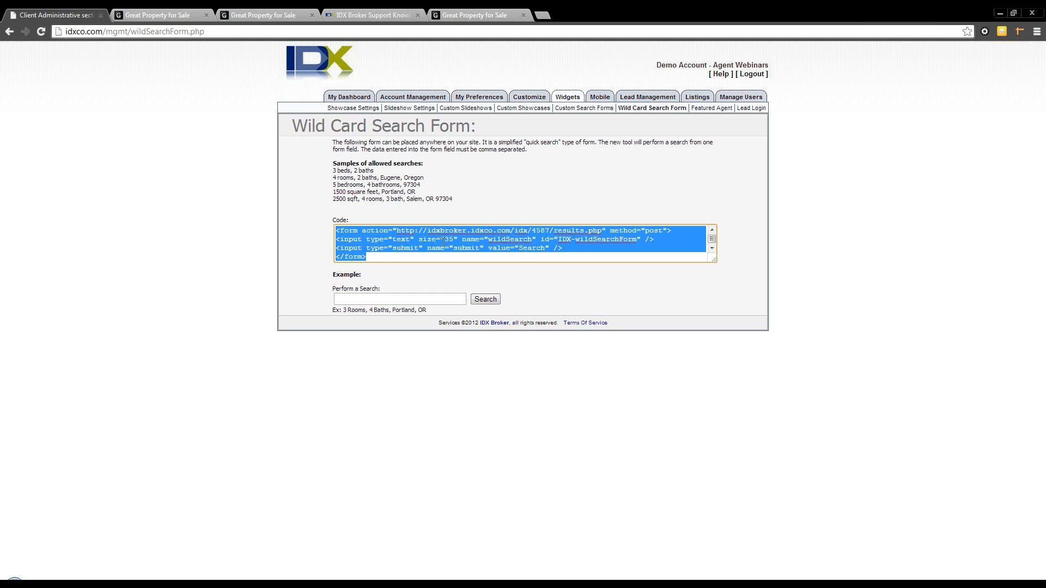
# View the Featured Agent Showcase widget, and select the full code of the Lead Login Widget.
pyautogui.click(708, 109)
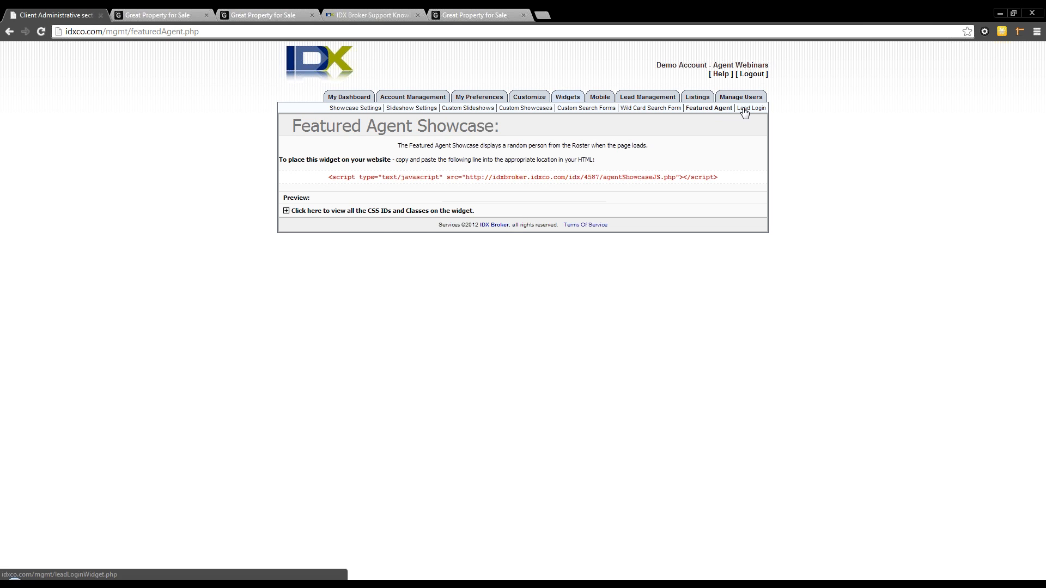
pyautogui.click(743, 110)
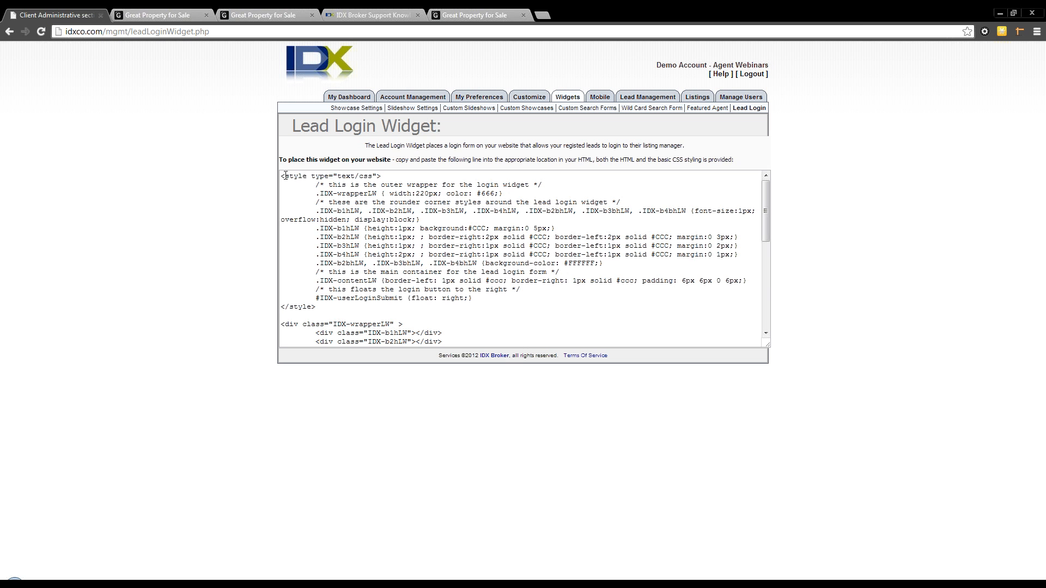
pyautogui.moveTo(280, 175); pyautogui.dragTo(486, 366)
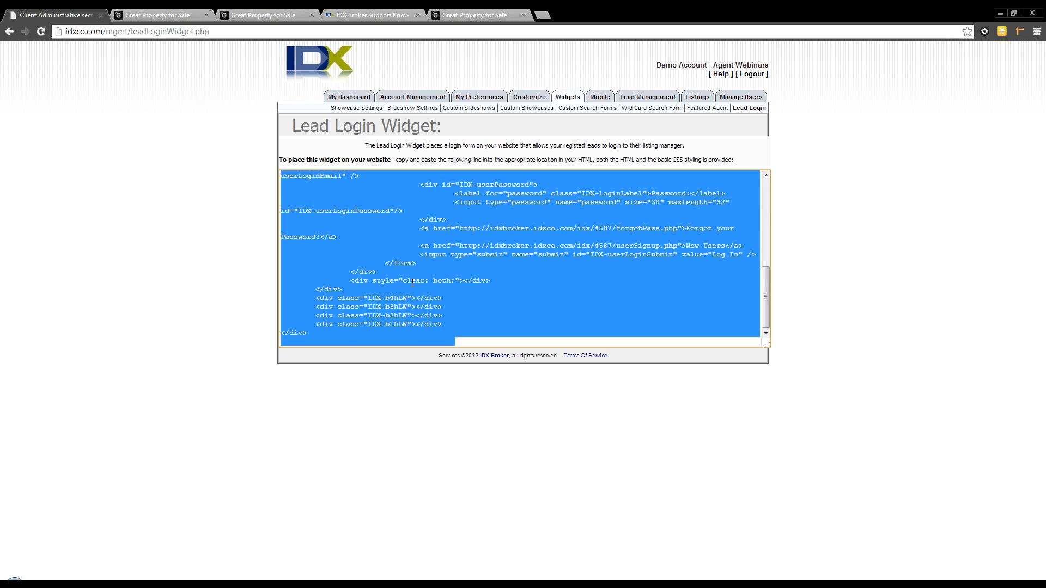
# View the Listings Manager Login form on the live Advanced Search page, and open the administration's Mobile Application Settings.
pyautogui.click(169, 15)
pyautogui.scroll(-3, 362, 170)
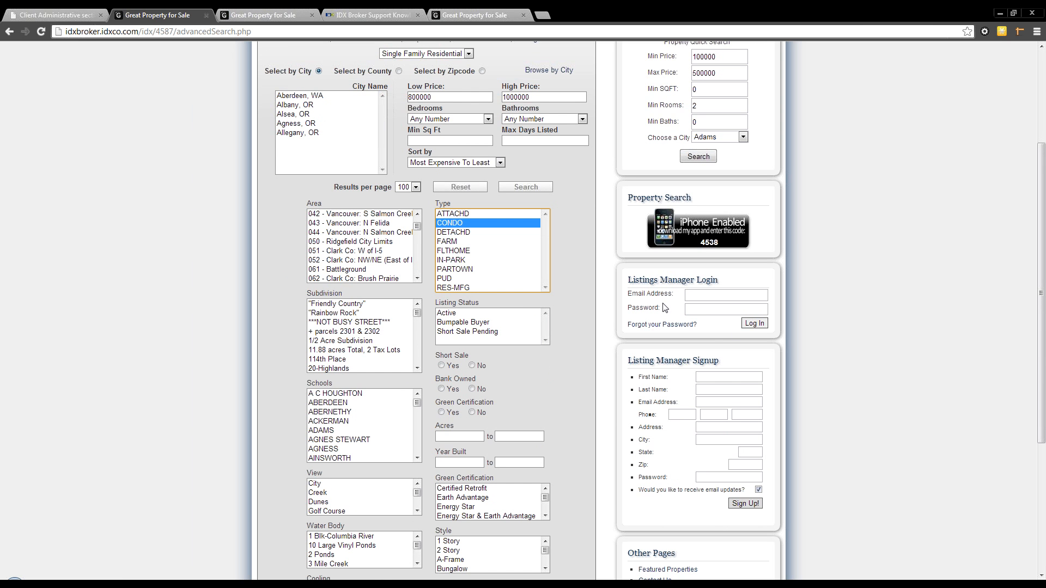
pyautogui.click(86, 16)
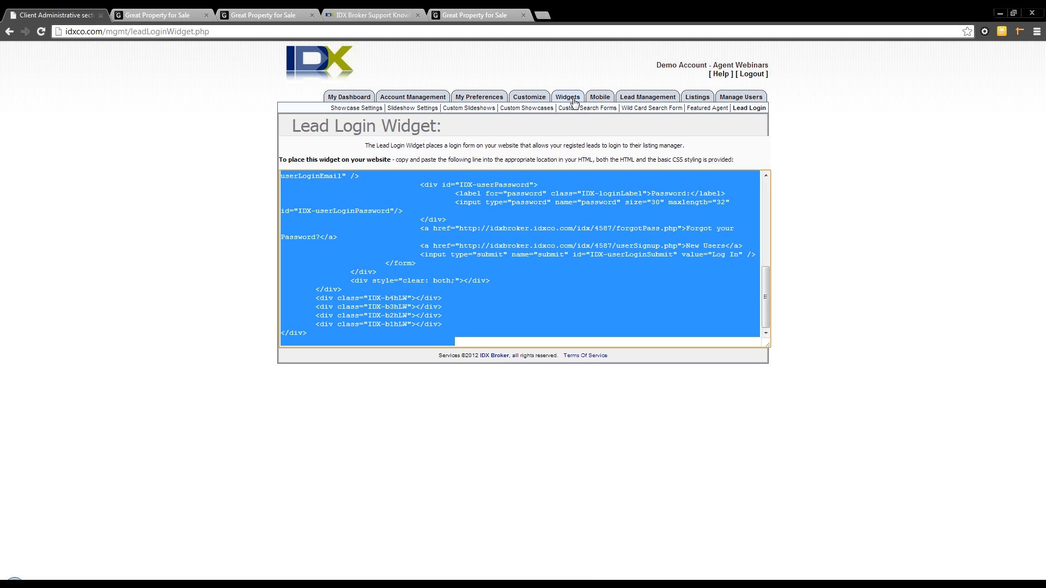
pyautogui.click(599, 98)
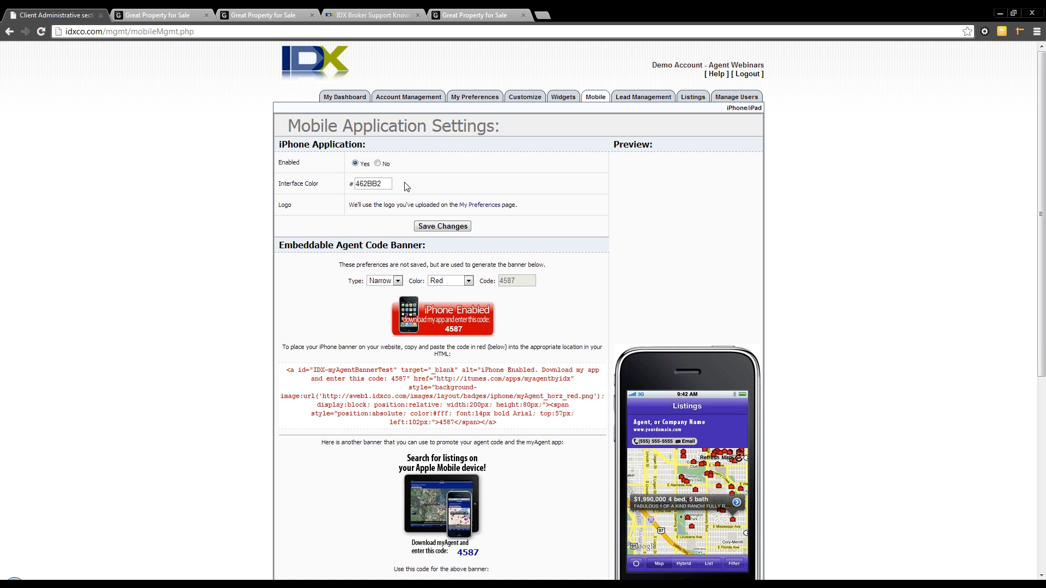
# Open the Lead Login Widget page and go through its embed code down to the login form markup.
pyautogui.click(571, 98)
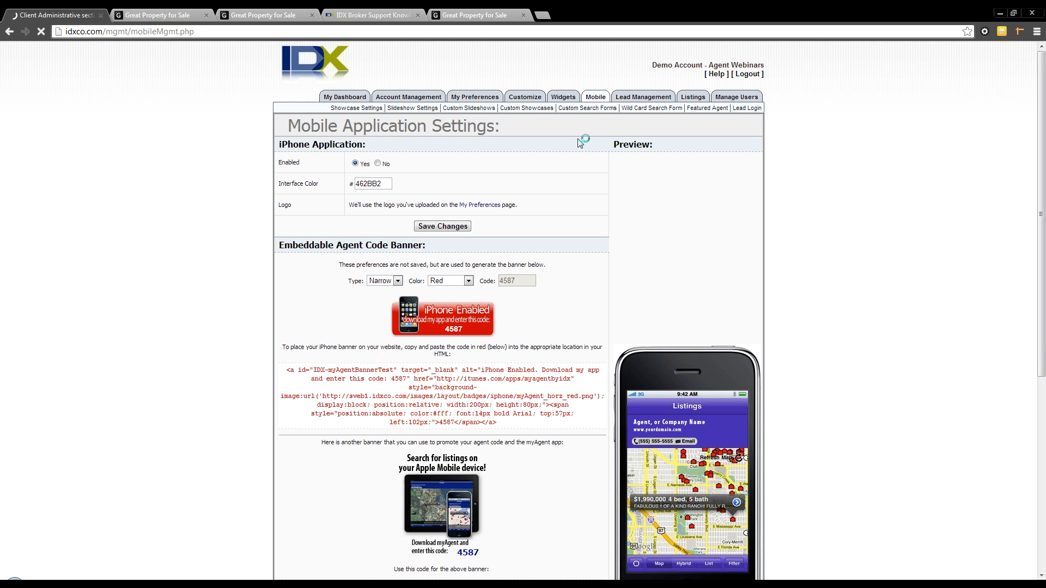
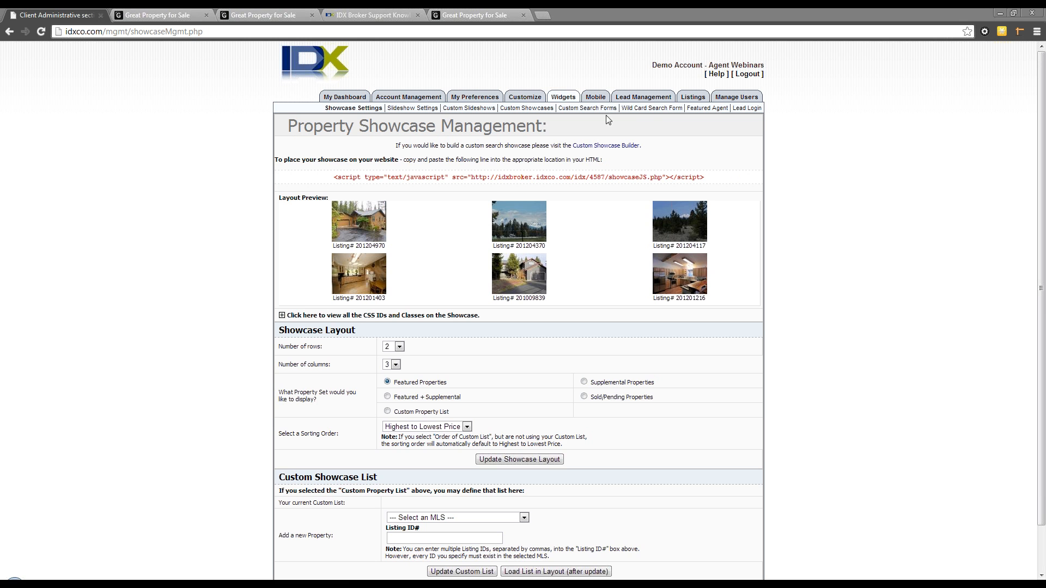
pyautogui.click(745, 109)
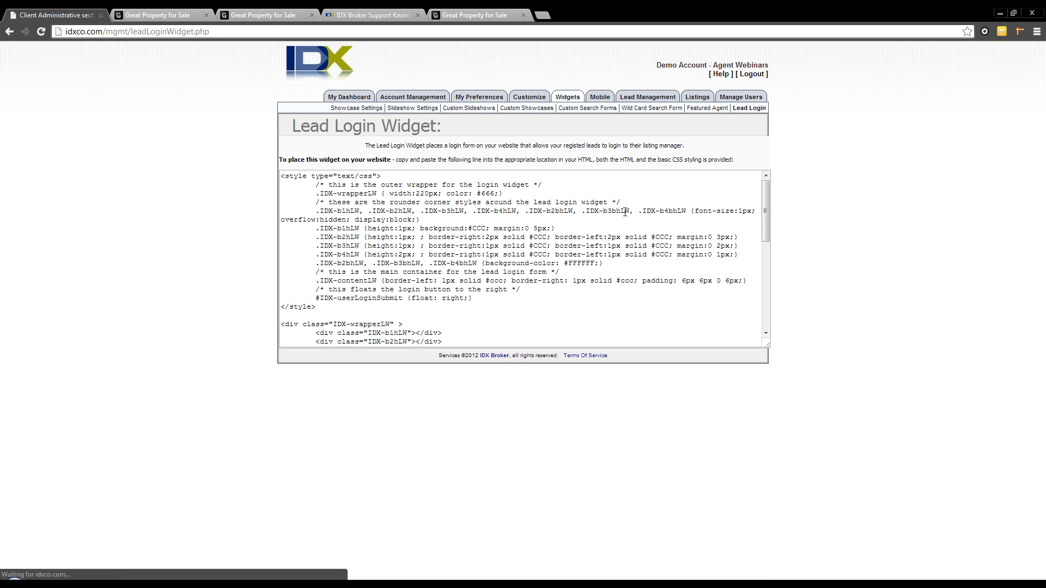
pyautogui.moveTo(281, 176); pyautogui.dragTo(503, 344)
pyautogui.click(426, 282)
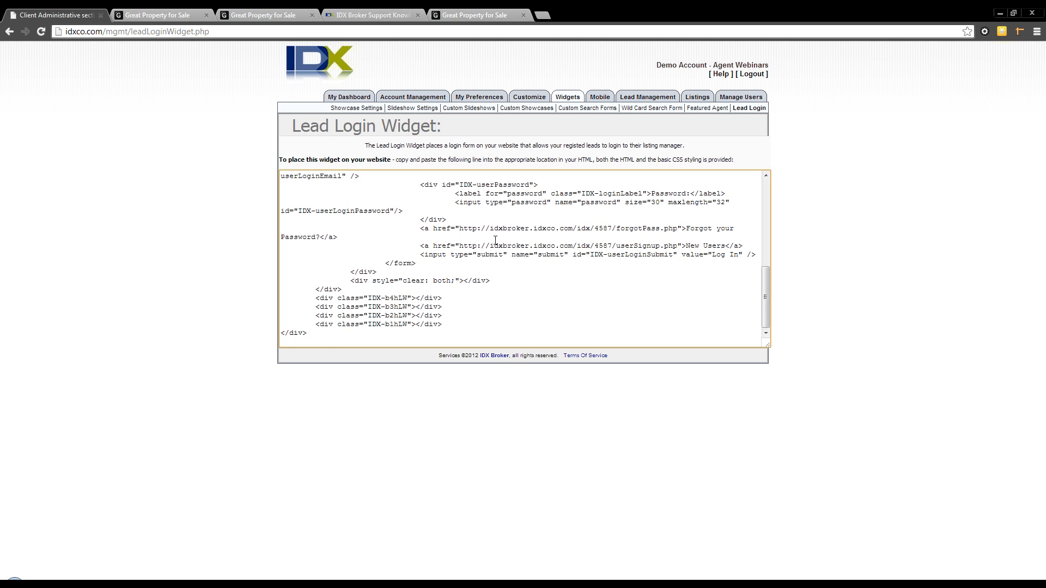
pyautogui.scroll(1, 418, 229)
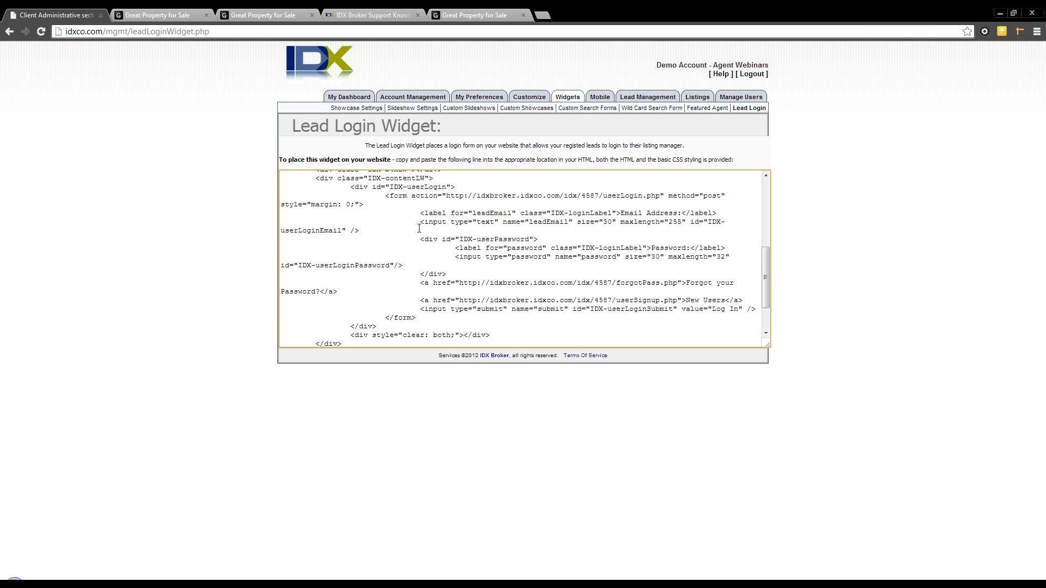
# Delete the IDX-userPassword block with its label and password input from the Lead Login code, and select all the remaining code.
pyautogui.moveTo(459, 258); pyautogui.dragTo(642, 267)
pyautogui.click(416, 267)
pyautogui.moveTo(416, 267); pyautogui.dragTo(436, 253)
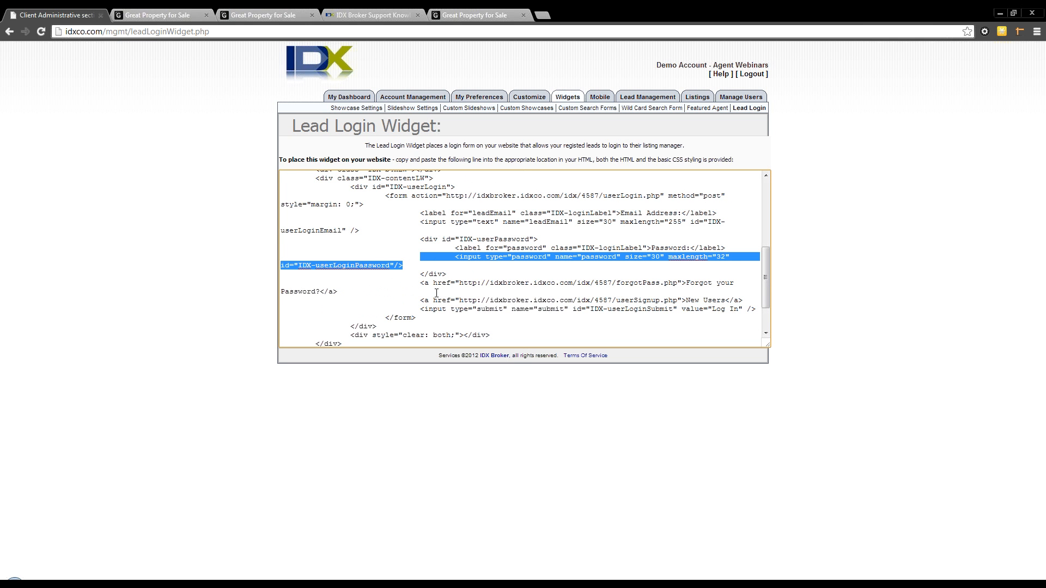
pyautogui.press('Delete')
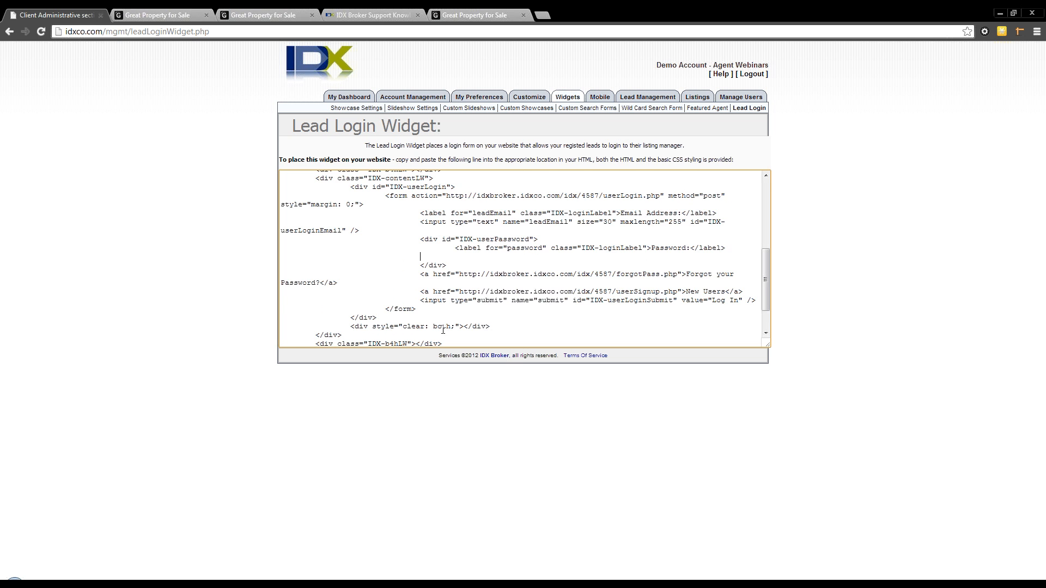
pyautogui.scroll(-2, 443, 327)
pyautogui.moveTo(485, 211); pyautogui.dragTo(422, 196)
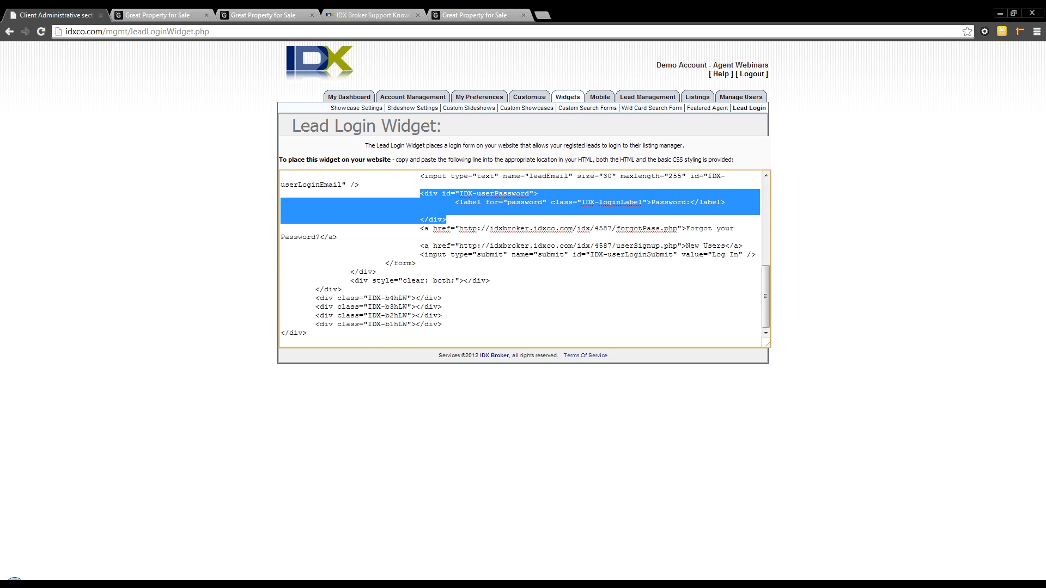
pyautogui.click(455, 224)
pyautogui.moveTo(455, 225); pyautogui.dragTo(415, 194)
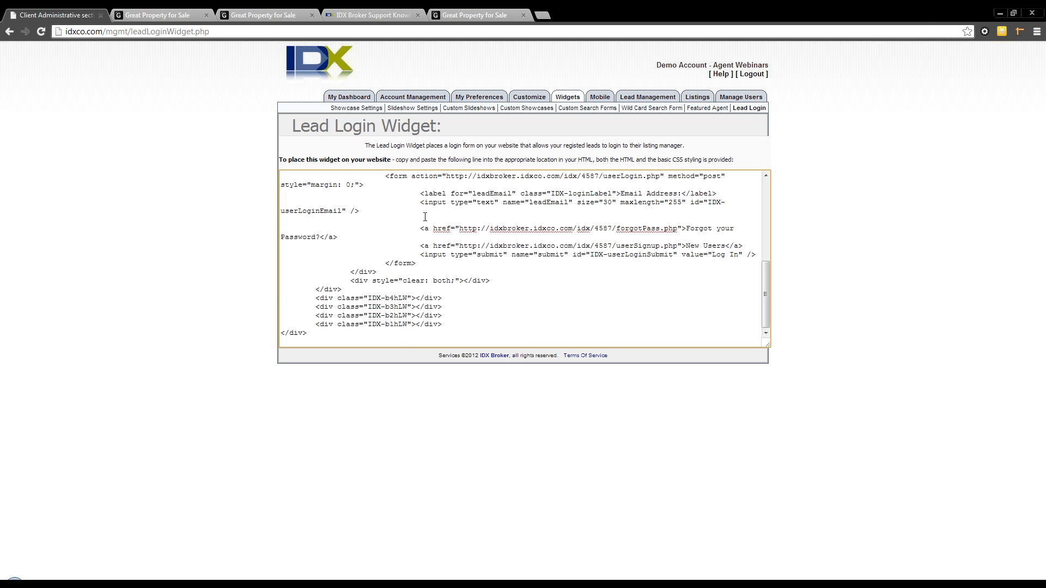
pyautogui.click(416, 332)
pyautogui.scroll(3, 436, 302)
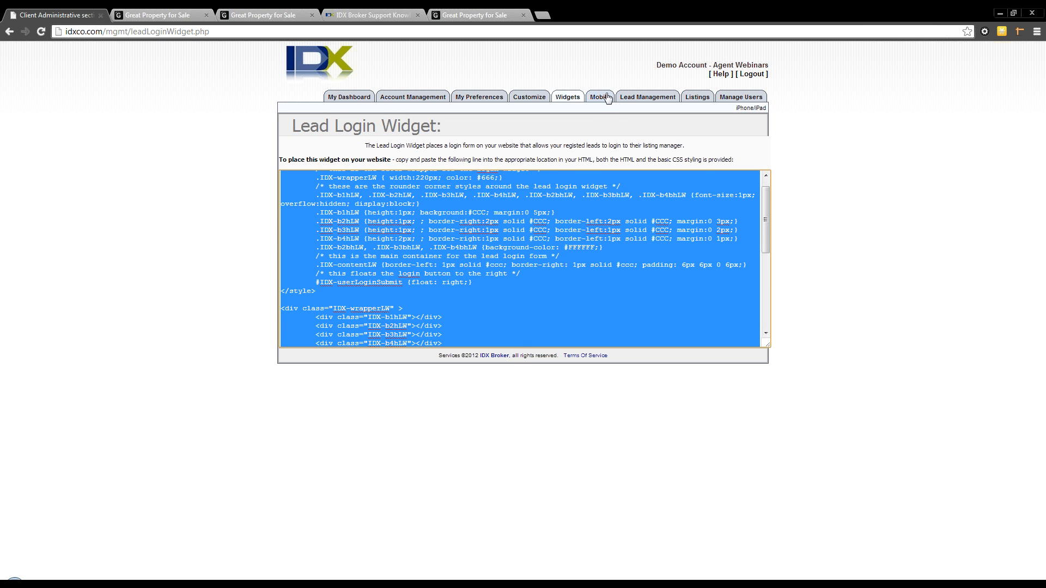
# Open the Mobile Application Settings and review the iPhone options and the embeddable agent code banners.
pyautogui.click(600, 97)
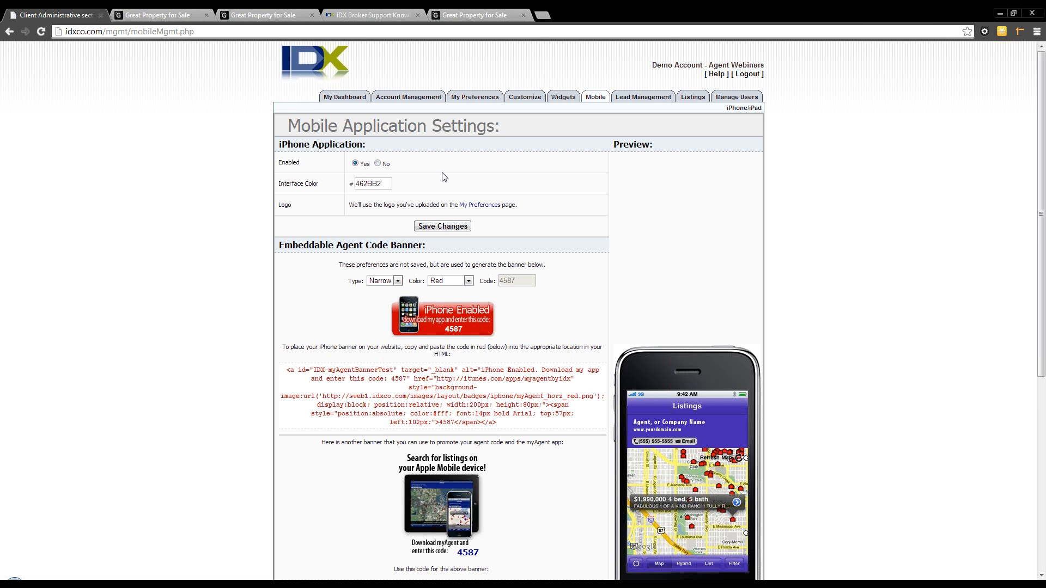
pyautogui.scroll(-1, 442, 174)
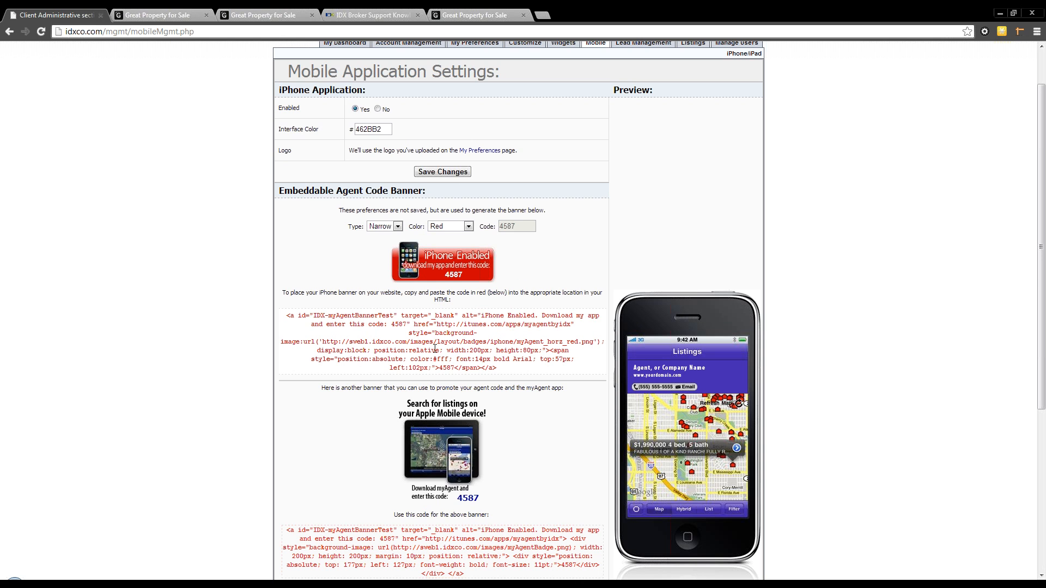
pyautogui.scroll(-2, 435, 349)
pyautogui.scroll(3, 373, 188)
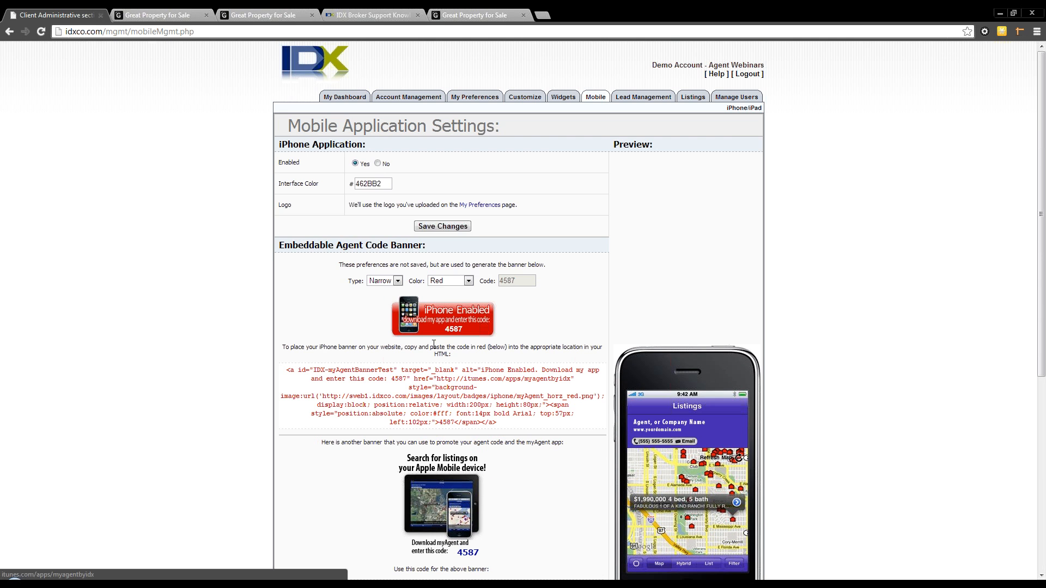
# Set the iPhone application's interface color to the green 32B236.
pyautogui.click(372, 188)
pyautogui.click(394, 211)
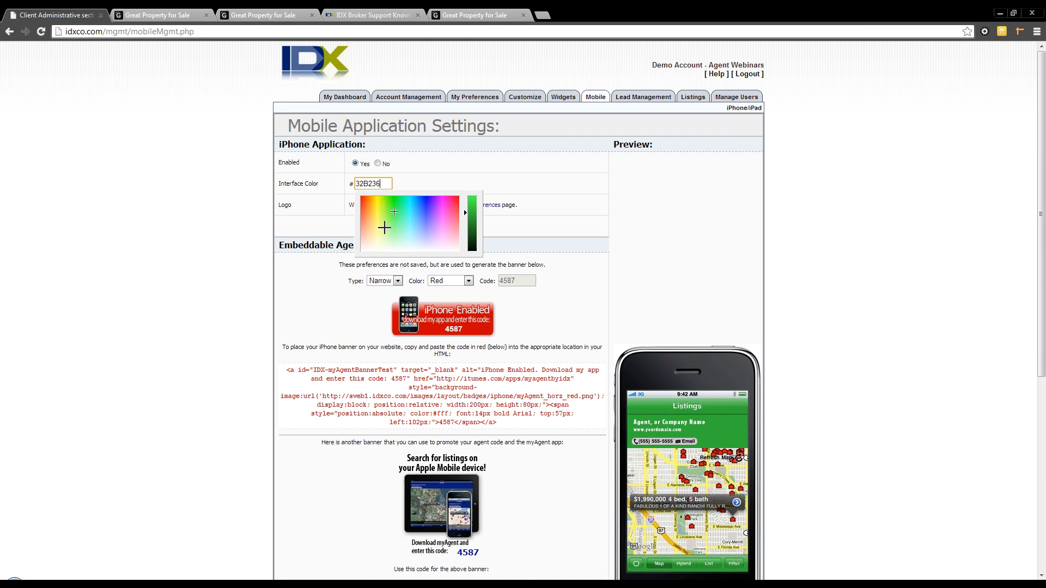
pyautogui.click(554, 194)
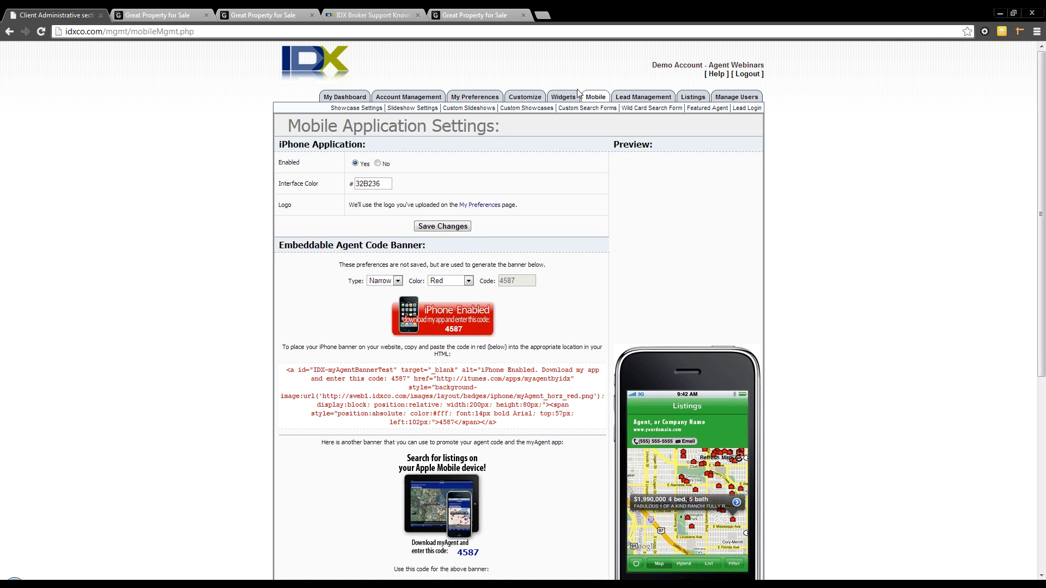
# Open Lead Management and view the saved searches of the verified lead.
pyautogui.click(619, 97)
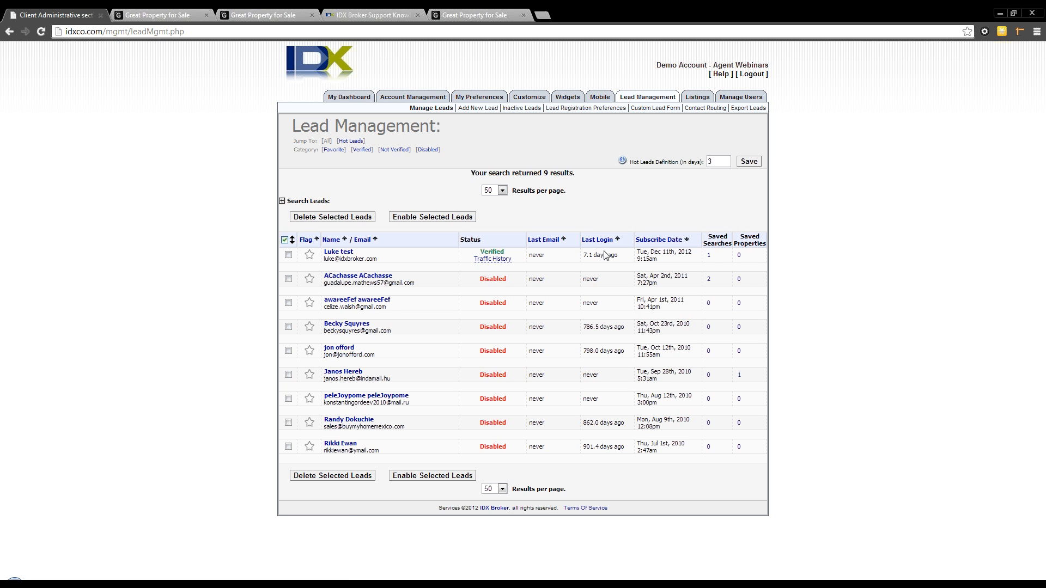
pyautogui.click(710, 256)
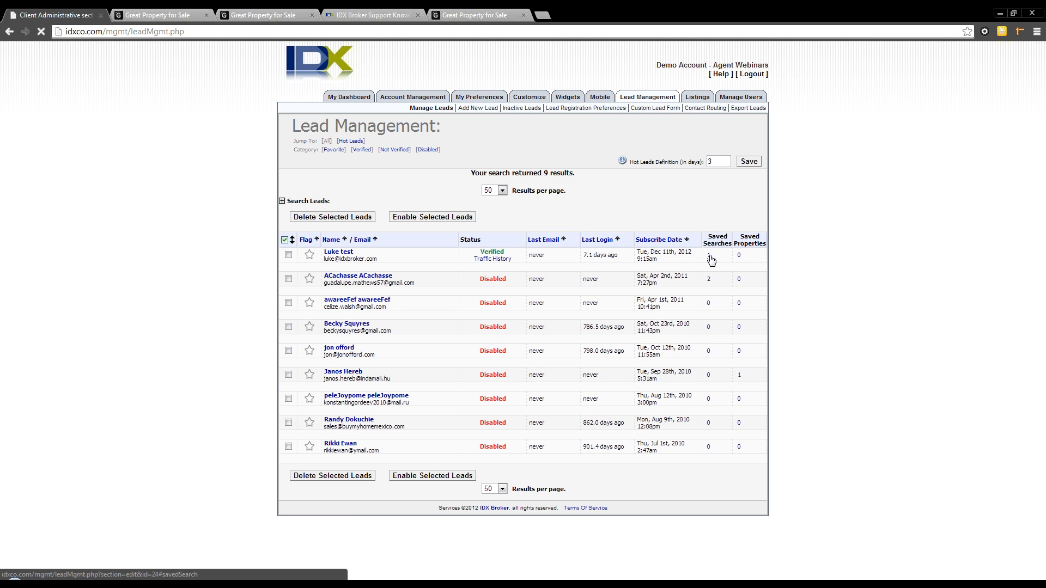
pyautogui.scroll(3, 529, 171)
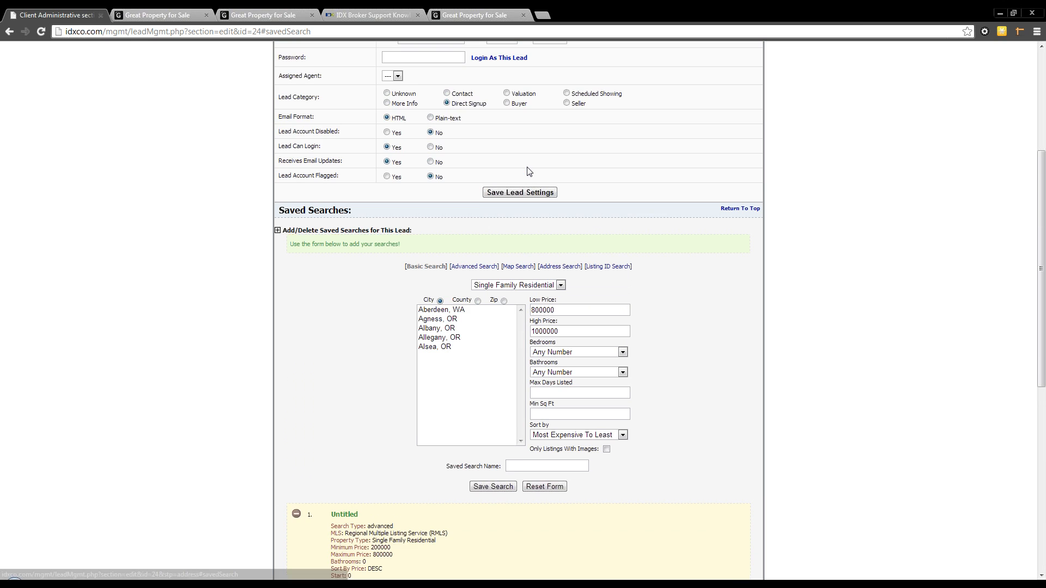
pyautogui.scroll(-2, 529, 171)
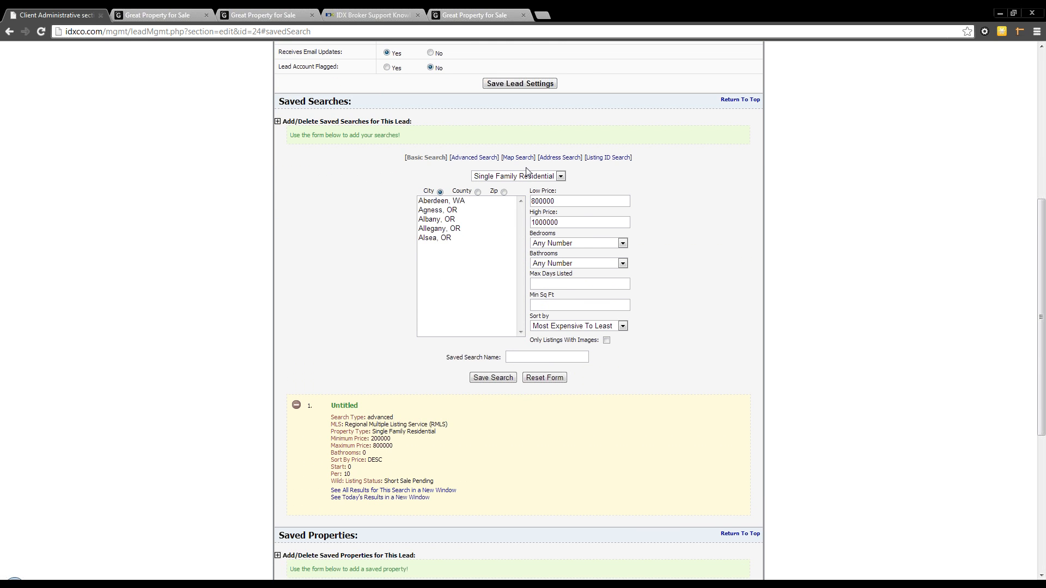
# Save a basic Single Family Residential search for Alsea, OR, priced 800000 to 1000000, for this lead.
pyautogui.click(458, 238)
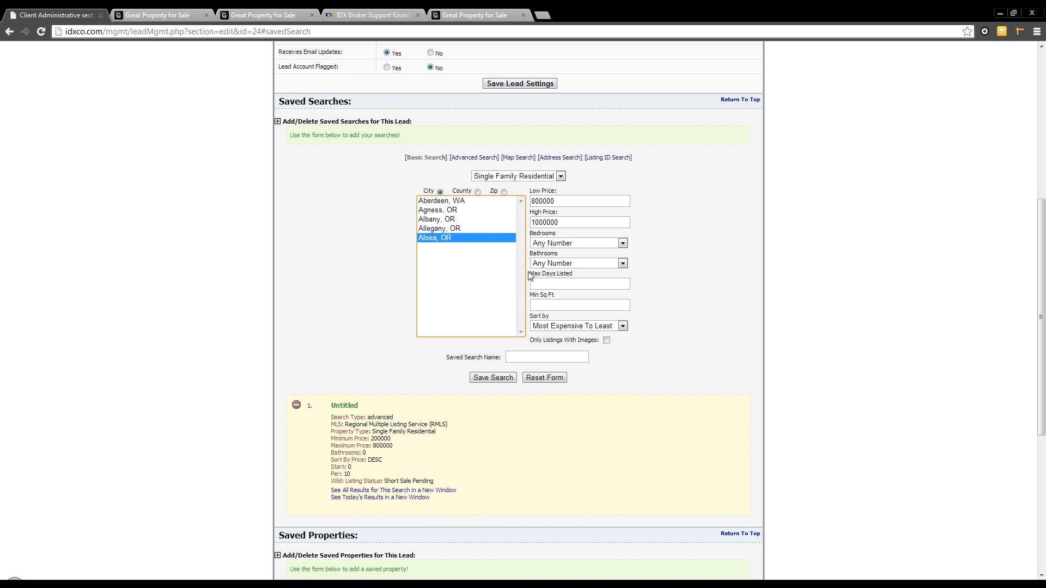
pyautogui.click(493, 378)
pyautogui.scroll(-4, 322, 280)
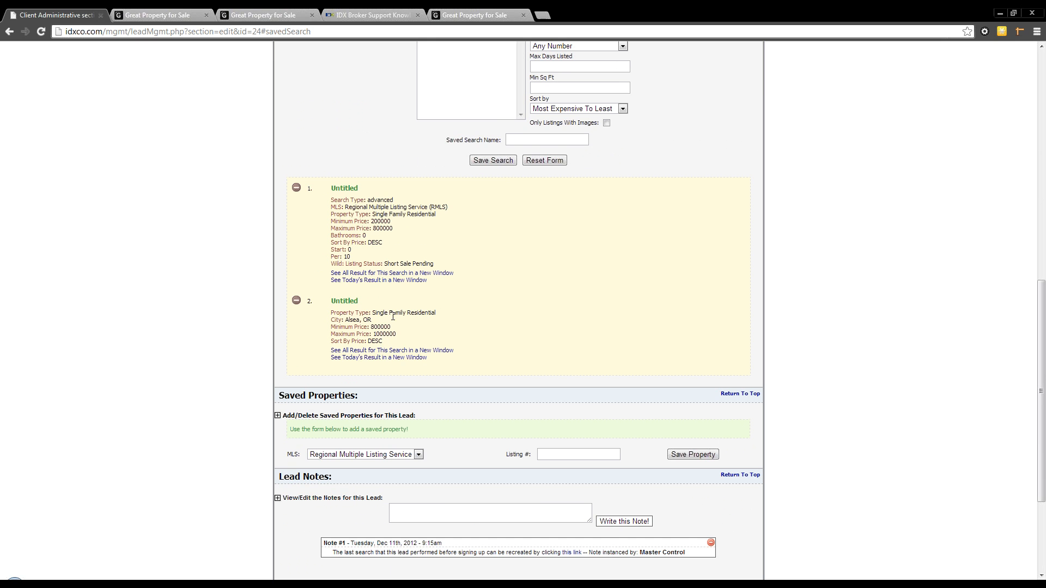
# Open the Alsea search's results in a new window, and highlight the search's city back on the lead page.
pyautogui.click(382, 356)
pyautogui.click(70, 15)
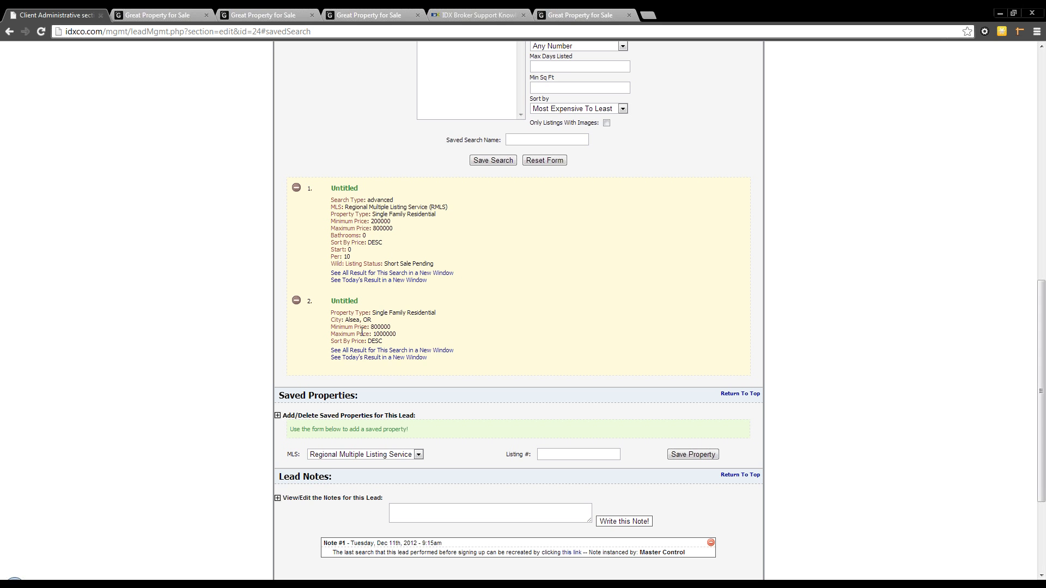
pyautogui.moveTo(347, 320); pyautogui.dragTo(371, 321)
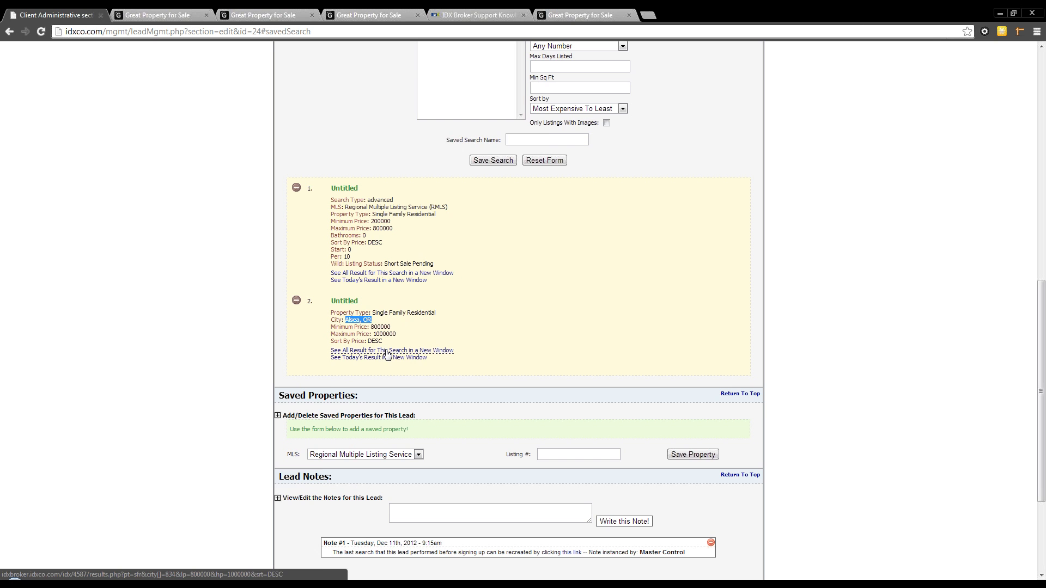
# Return to the lead list and open the verified lead's saved properties section.
pyautogui.scroll(2, 387, 354)
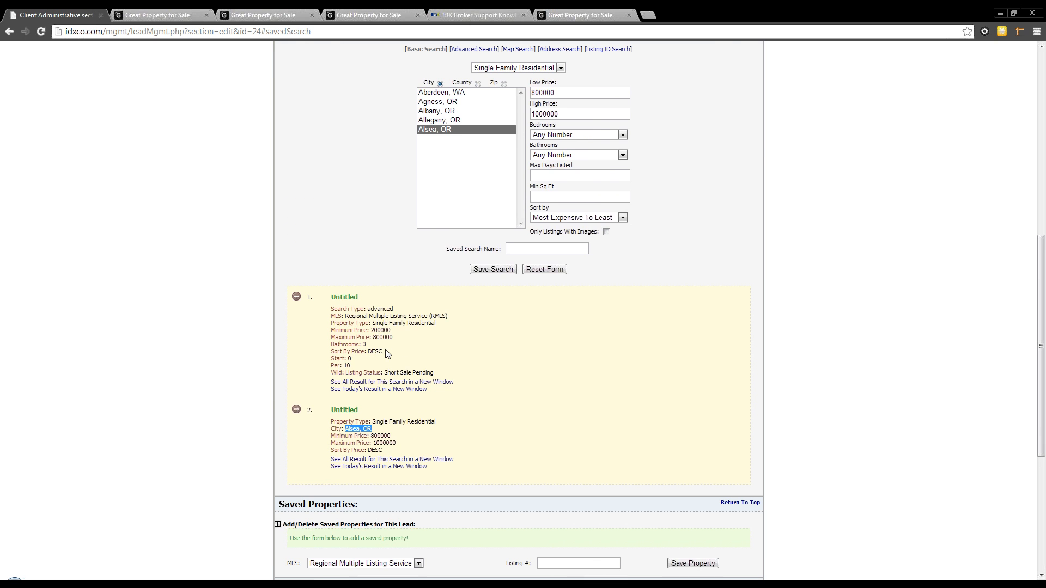
pyautogui.scroll(8, 387, 354)
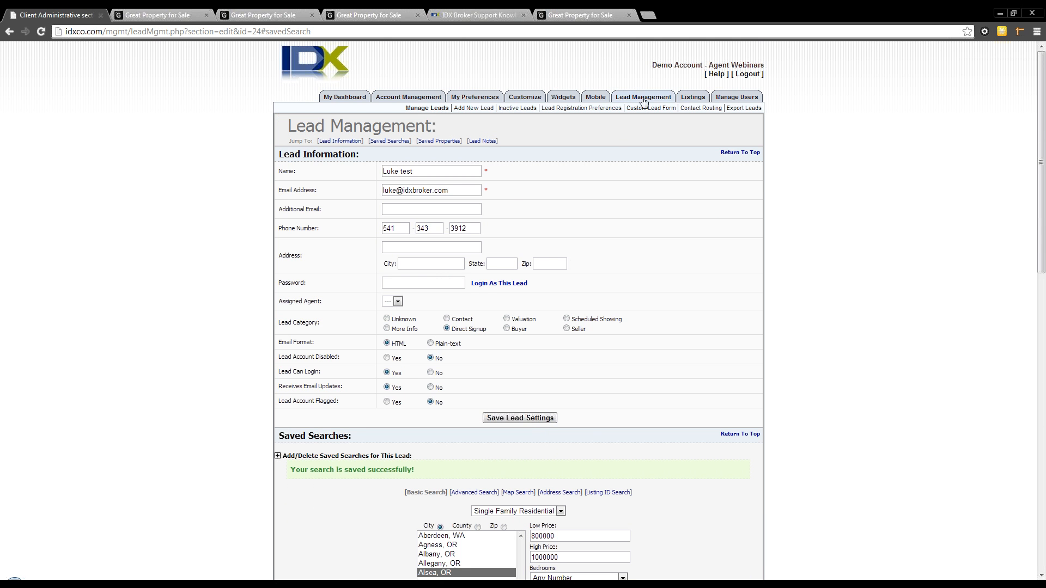
pyautogui.click(644, 98)
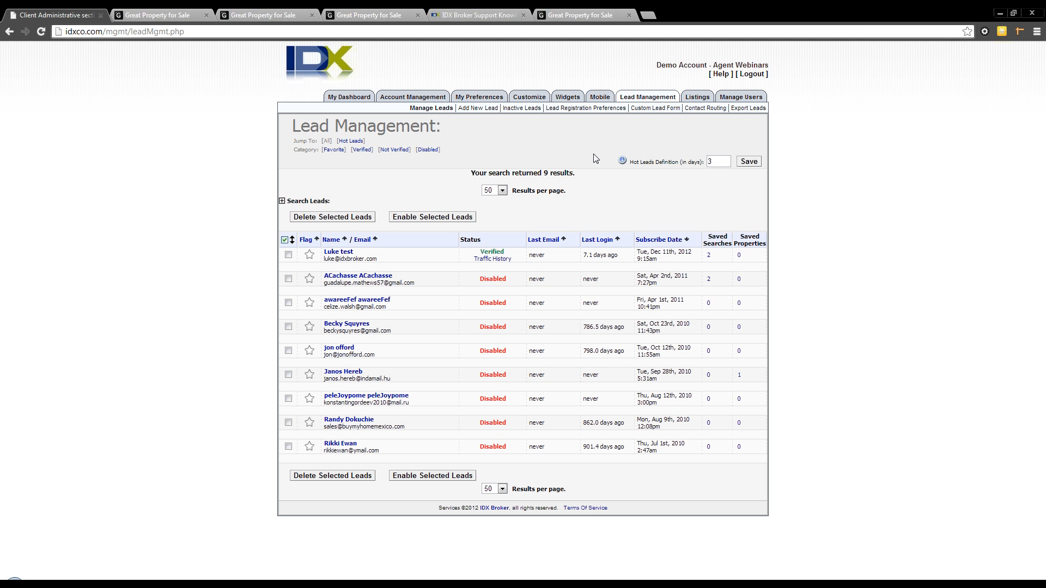
pyautogui.click(741, 260)
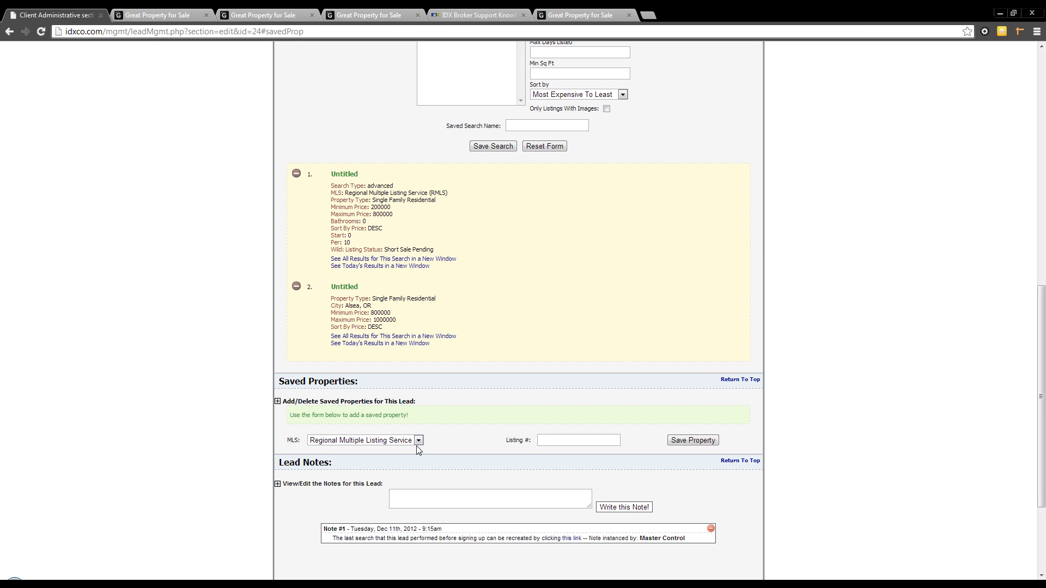
pyautogui.scroll(10, 416, 446)
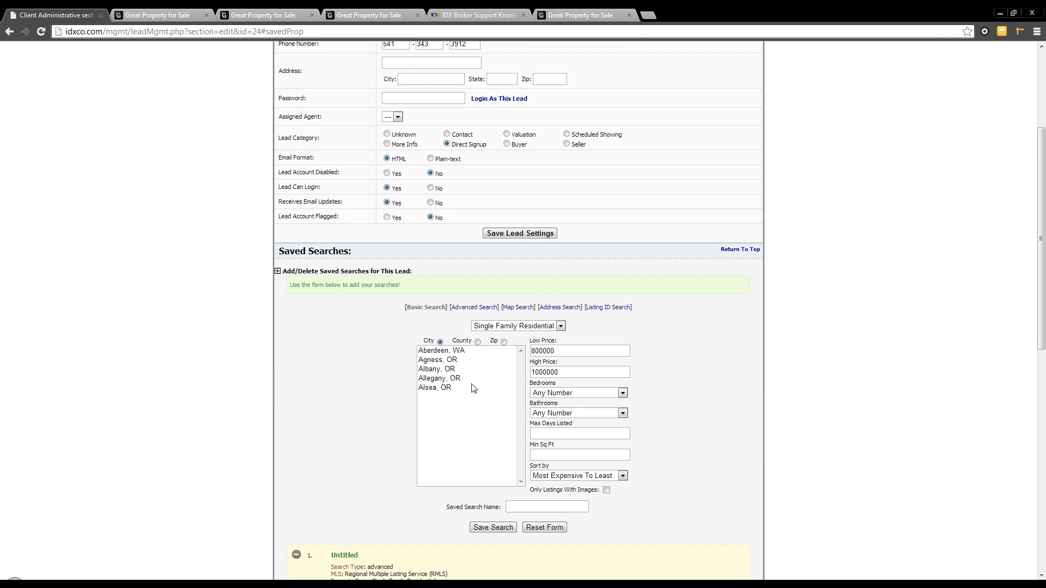
# Reopen the verified lead's saved searches from the lead list and review the Lead Information settings above them.
pyautogui.click(647, 99)
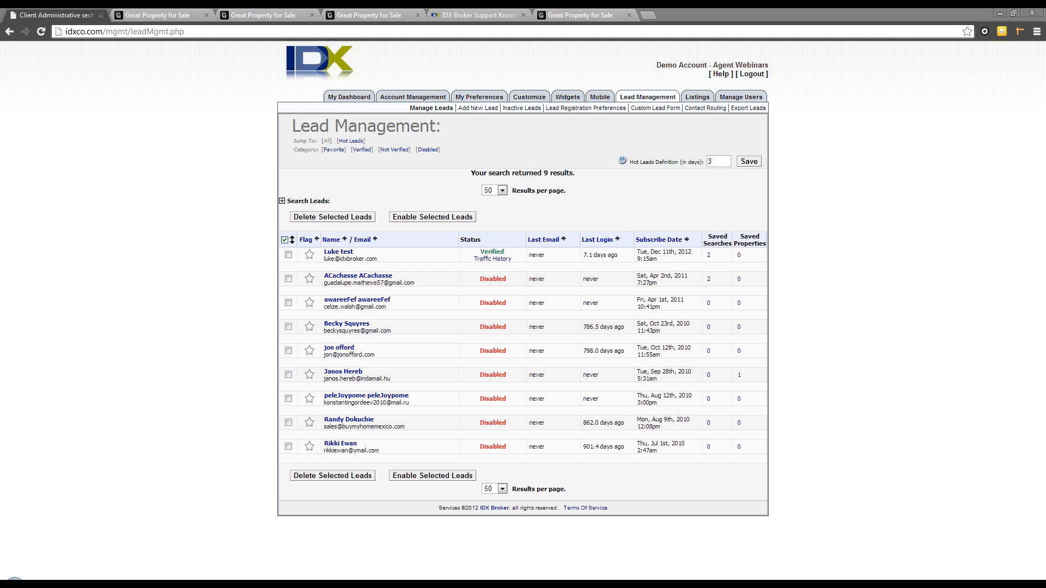
pyautogui.click(709, 256)
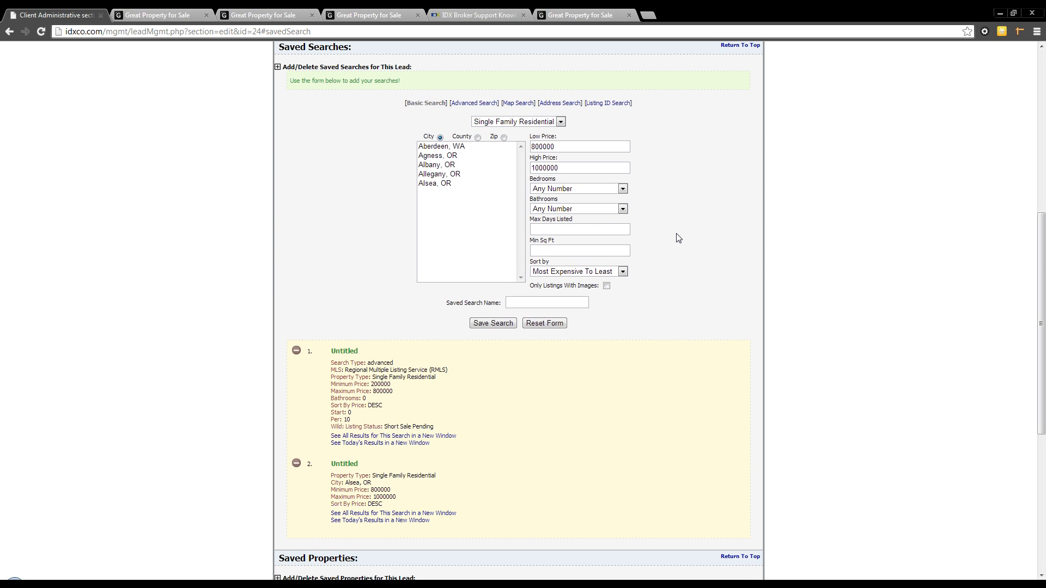
pyautogui.scroll(4, 679, 240)
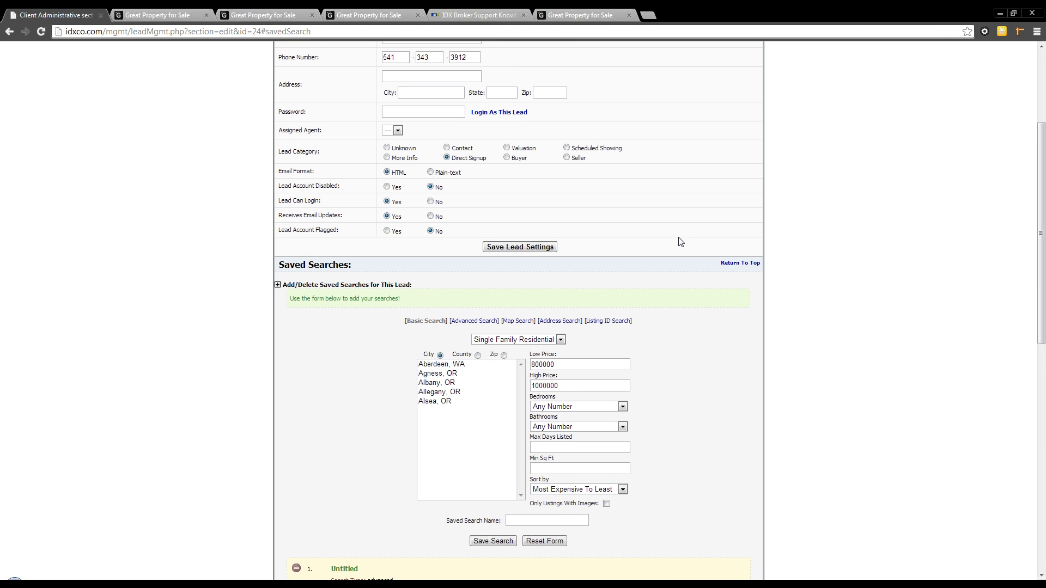
pyautogui.scroll(3, 680, 241)
pyautogui.scroll(-2, 680, 241)
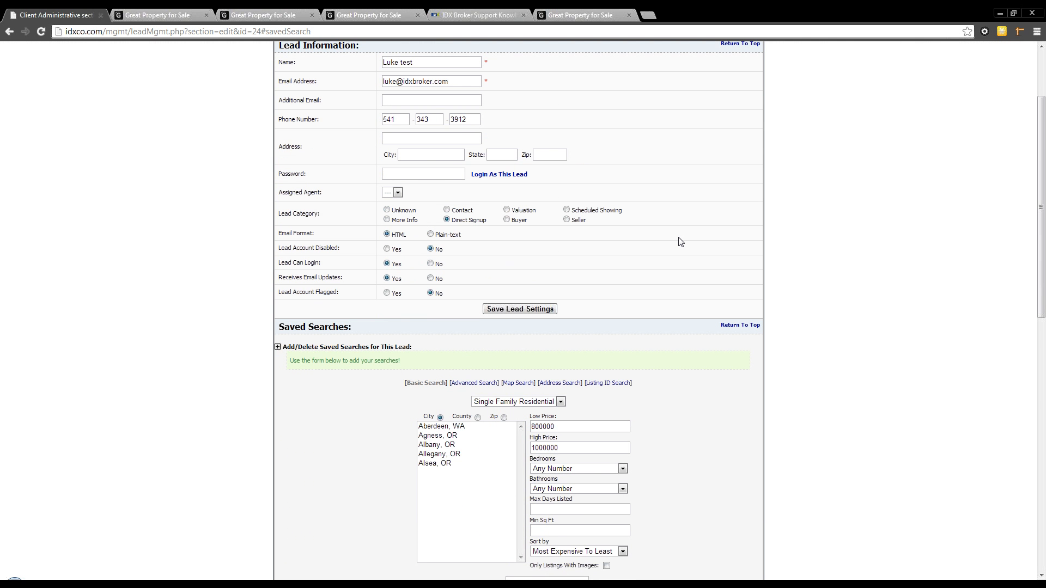
pyautogui.scroll(2, 681, 241)
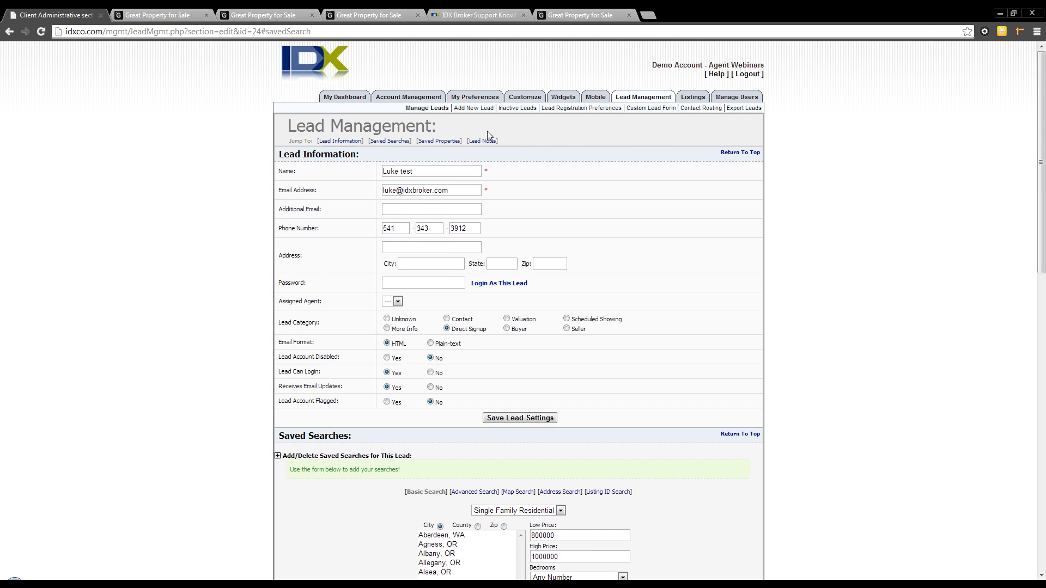
# Review the From Address, Carbon Copy Type and Carbon Copy Address fields in the Email Update Options of the global preferences.
pyautogui.click(475, 97)
pyautogui.scroll(-15, 444, 269)
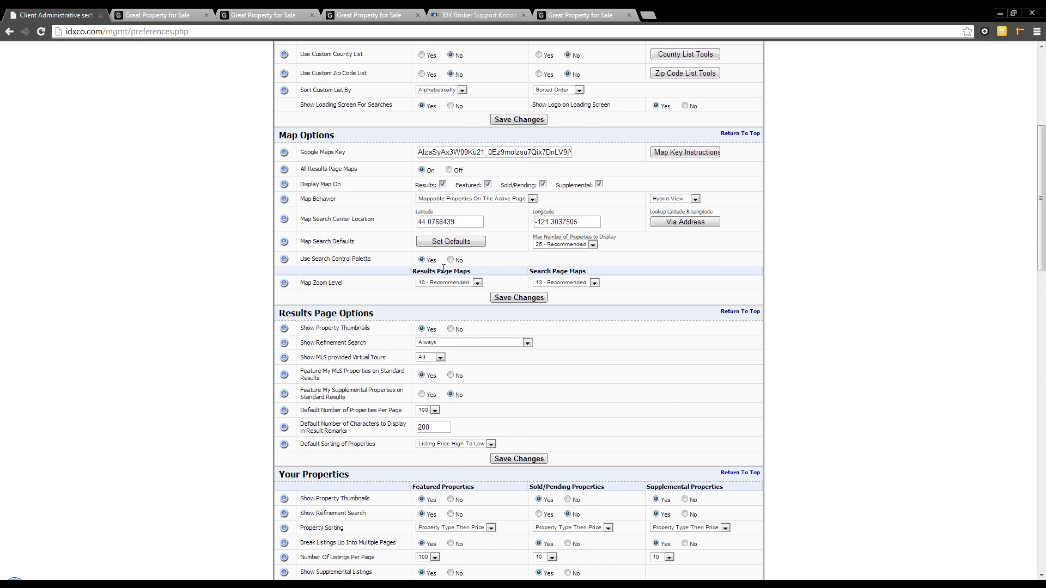
pyautogui.scroll(-1, 443, 268)
pyautogui.click(448, 279)
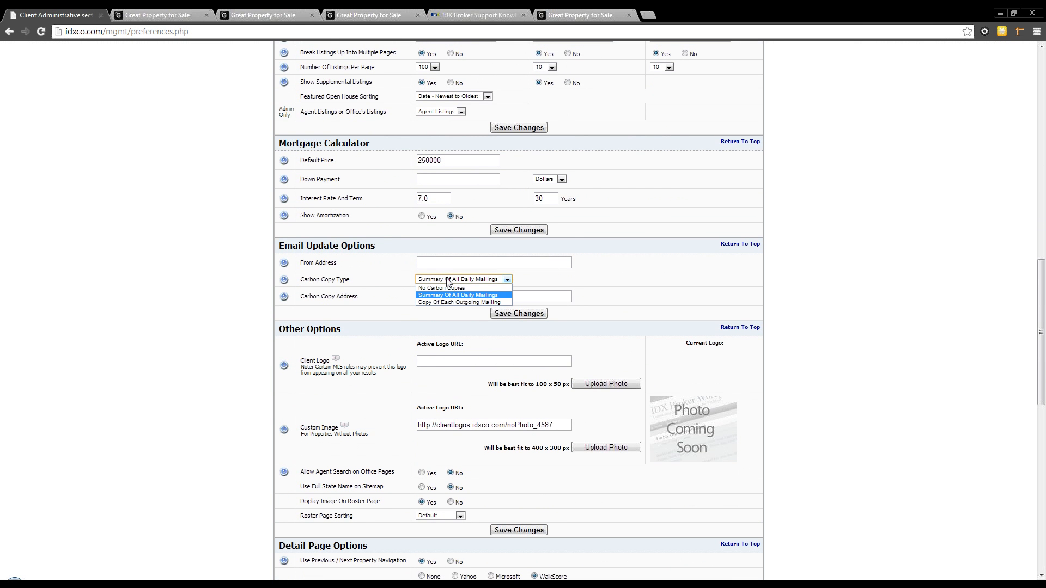
pyautogui.click(448, 281)
pyautogui.hotkey('shift', 'Tab')
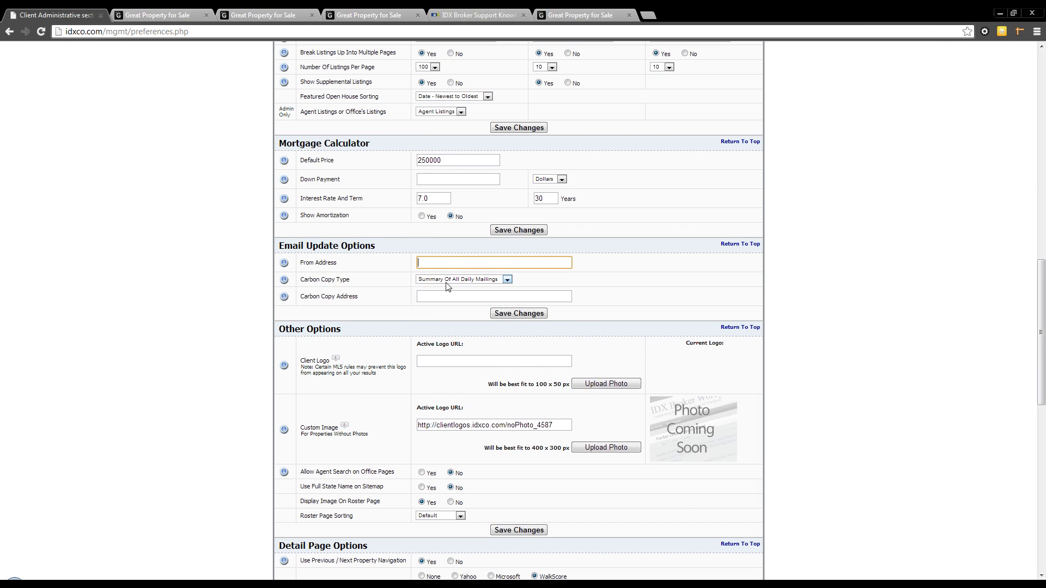
pyautogui.click(441, 295)
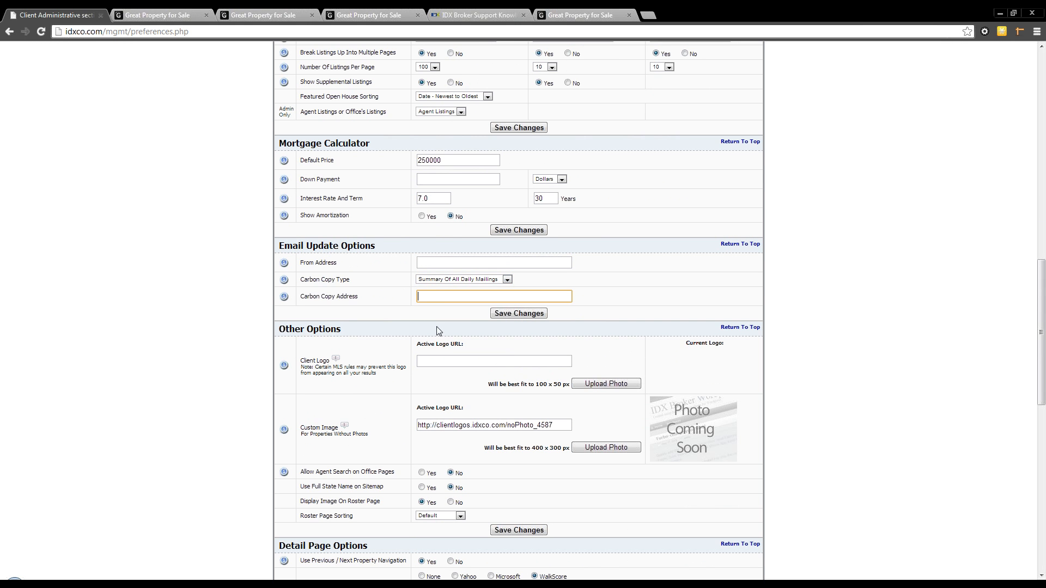
pyautogui.click(450, 280)
pyautogui.click(451, 280)
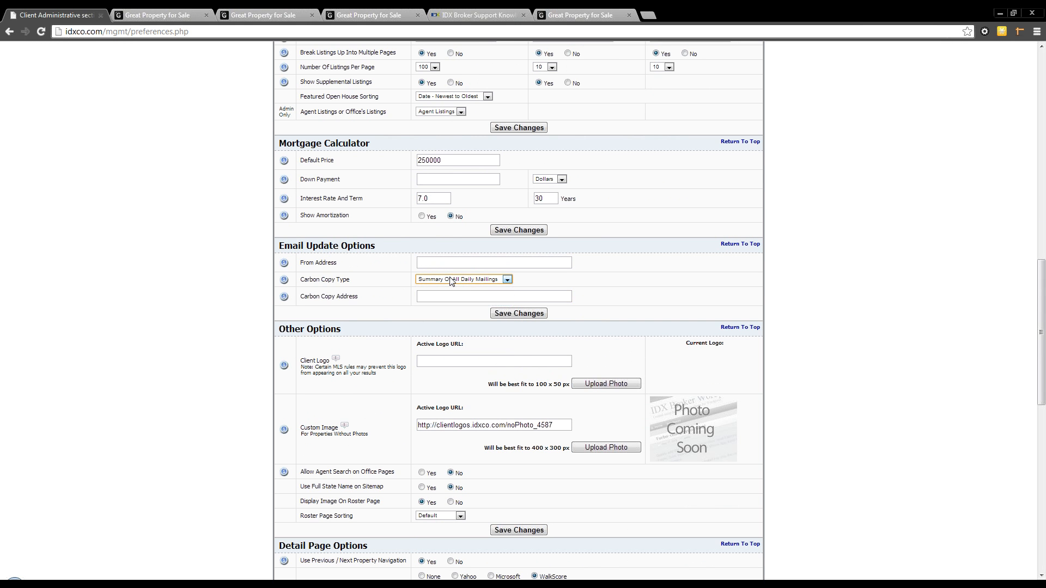
pyautogui.click(705, 280)
# In the Lead Registration Preferences, request registration on photo galleries and on every 4 details pages viewed.
pyautogui.scroll(15, 705, 280)
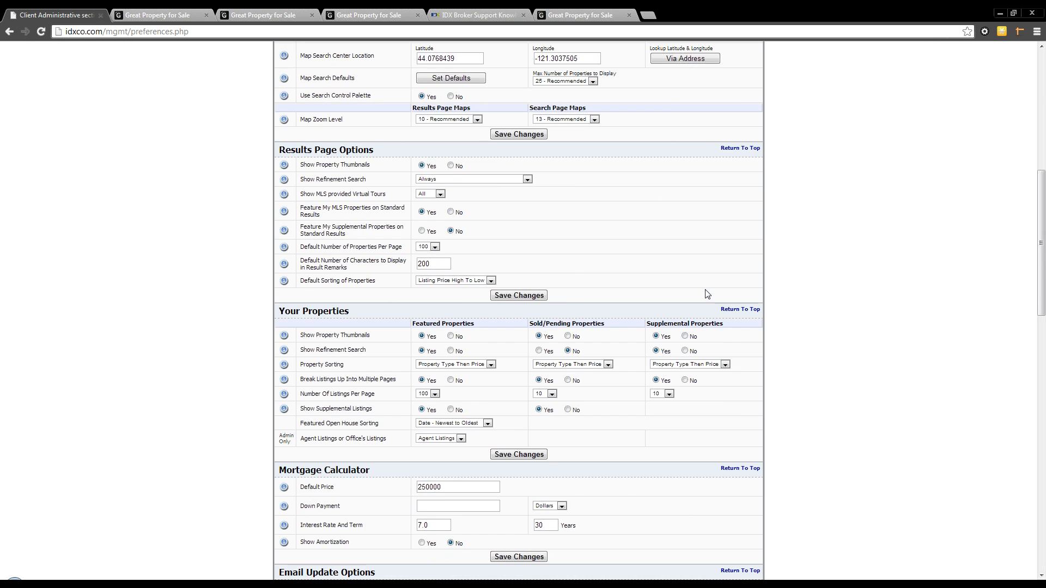
pyautogui.click(637, 99)
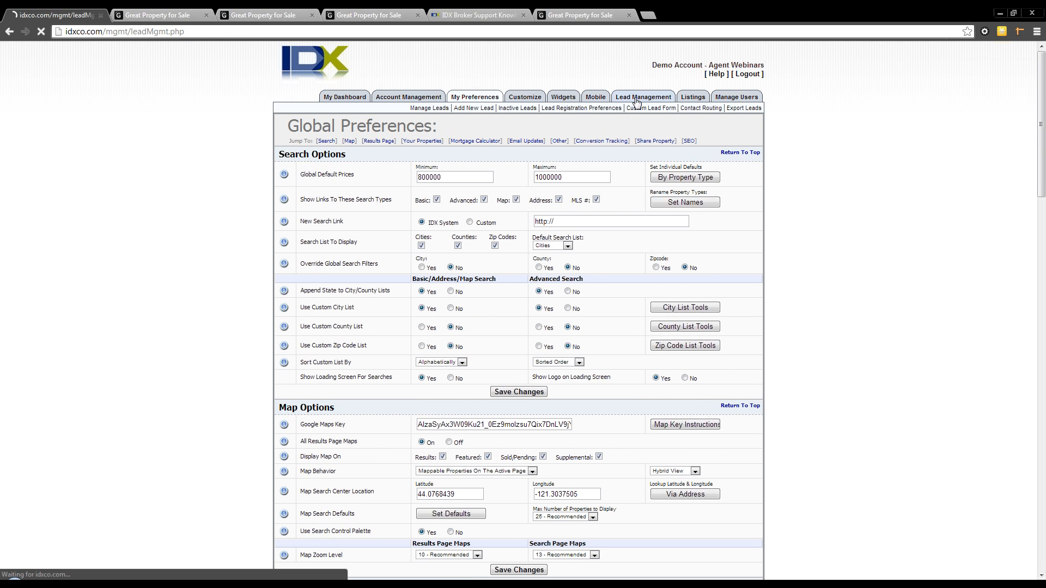
pyautogui.click(596, 108)
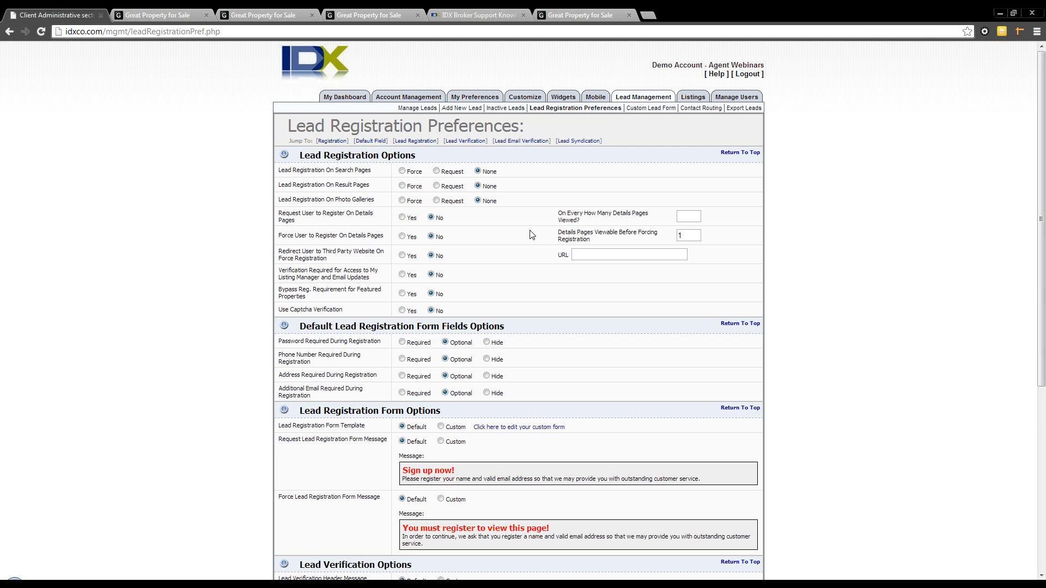
pyautogui.click(437, 201)
pyautogui.click(402, 218)
pyautogui.click(696, 217)
pyautogui.write('4')
# Force registration on details pages, with 10 details pages viewable before forcing registration.
pyautogui.click(403, 236)
pyautogui.doubleClick(691, 235)
pyautogui.write('10')
pyautogui.moveTo(693, 237); pyautogui.dragTo(605, 246)
# Switch the request and force registration form messages and the lead verification header message to Custom.
pyautogui.scroll(-4, 605, 250)
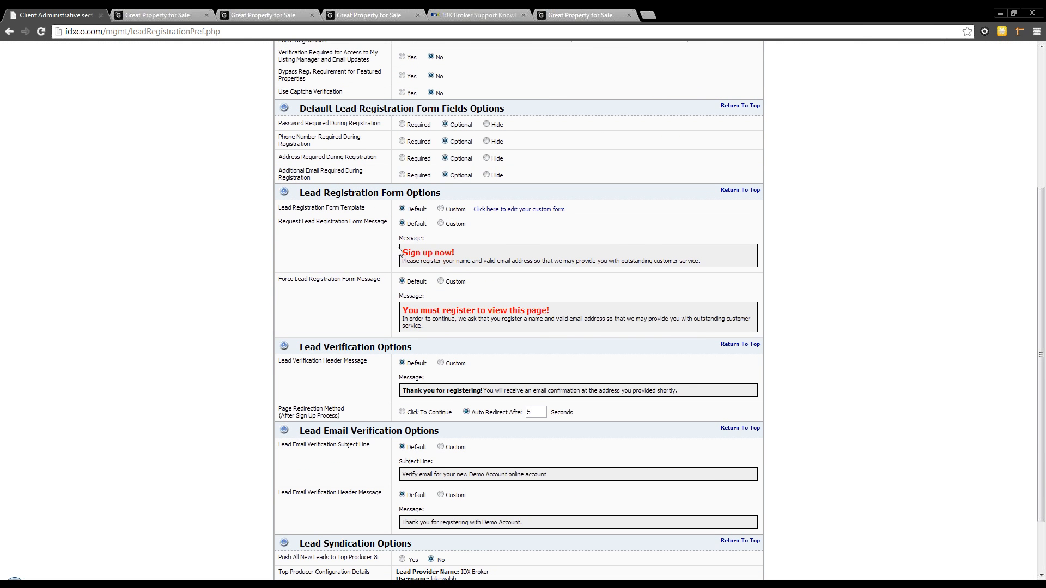
pyautogui.click(440, 225)
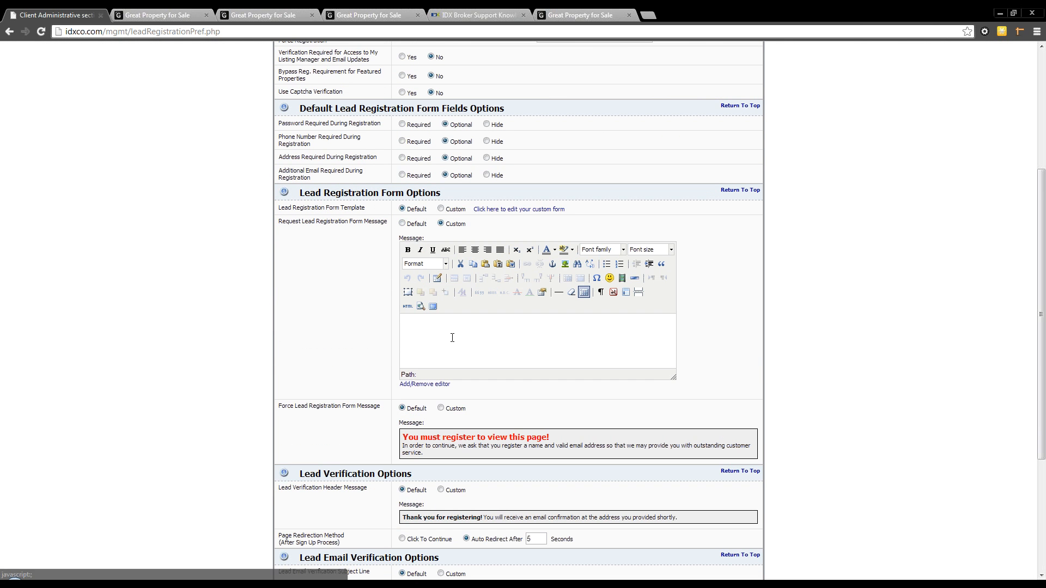
pyautogui.scroll(-2, 431, 239)
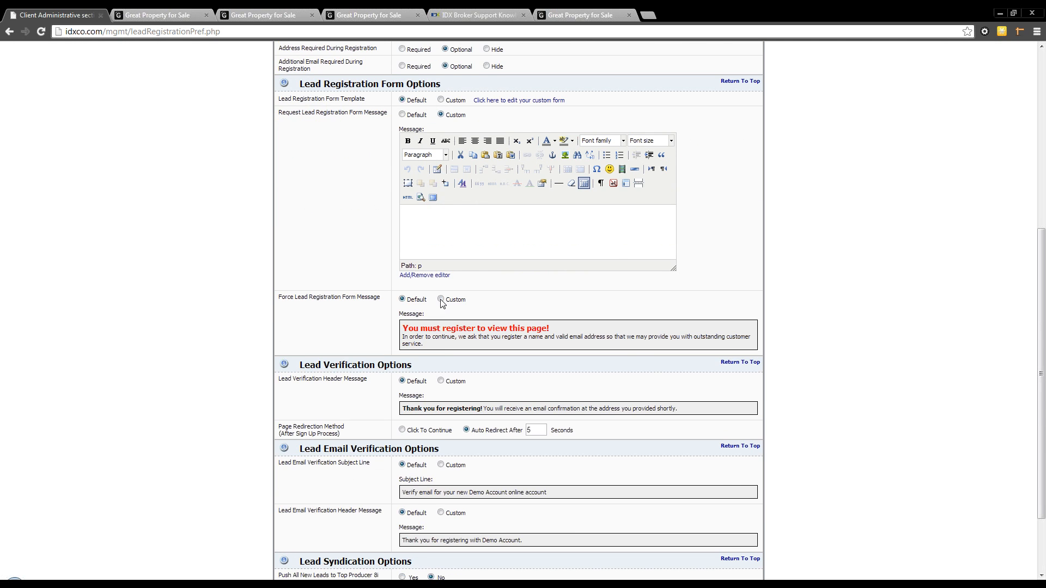
pyautogui.click(440, 299)
pyautogui.scroll(-3, 407, 383)
pyautogui.click(450, 257)
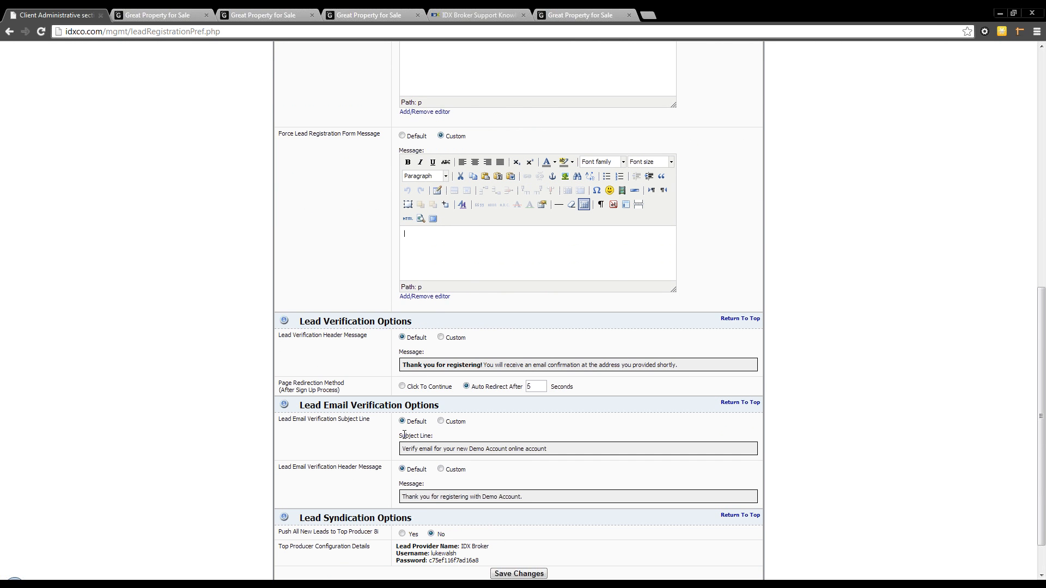
pyautogui.scroll(-1, 406, 434)
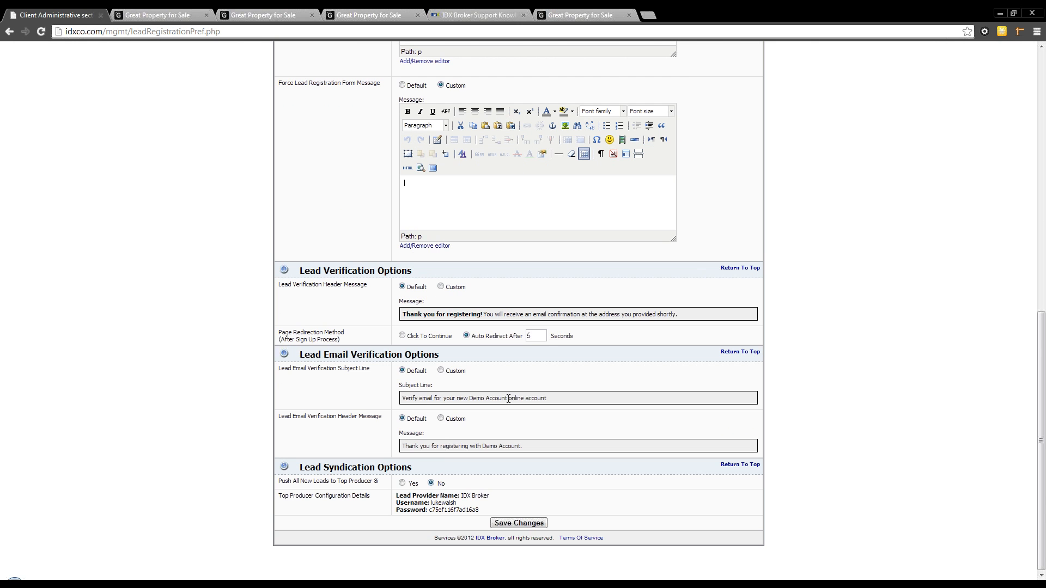
pyautogui.click(441, 288)
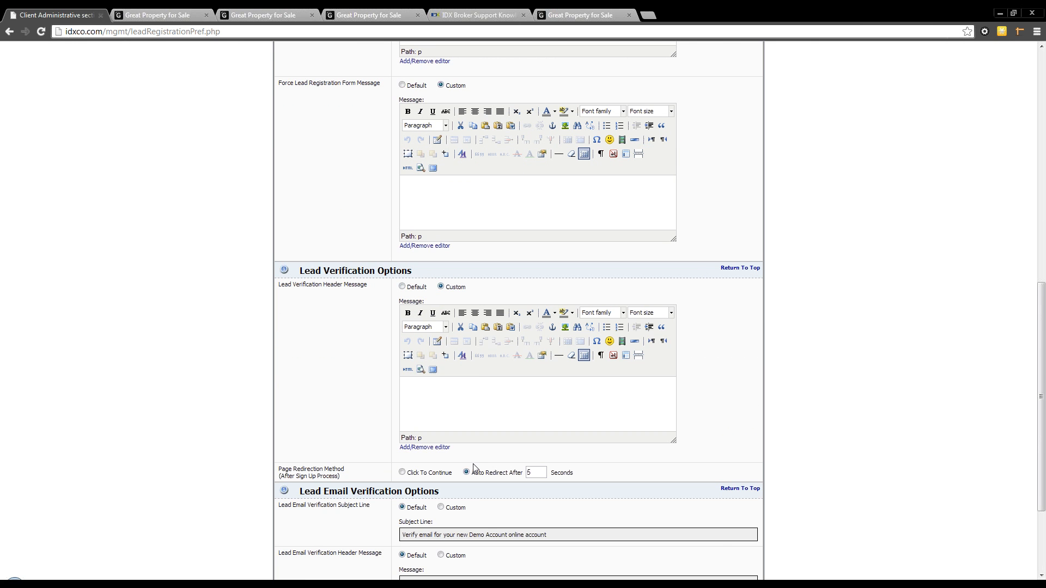
# Open the Custom Lead Registration Form Builder and place the cursor in the Input Label field.
pyautogui.scroll(10, 473, 468)
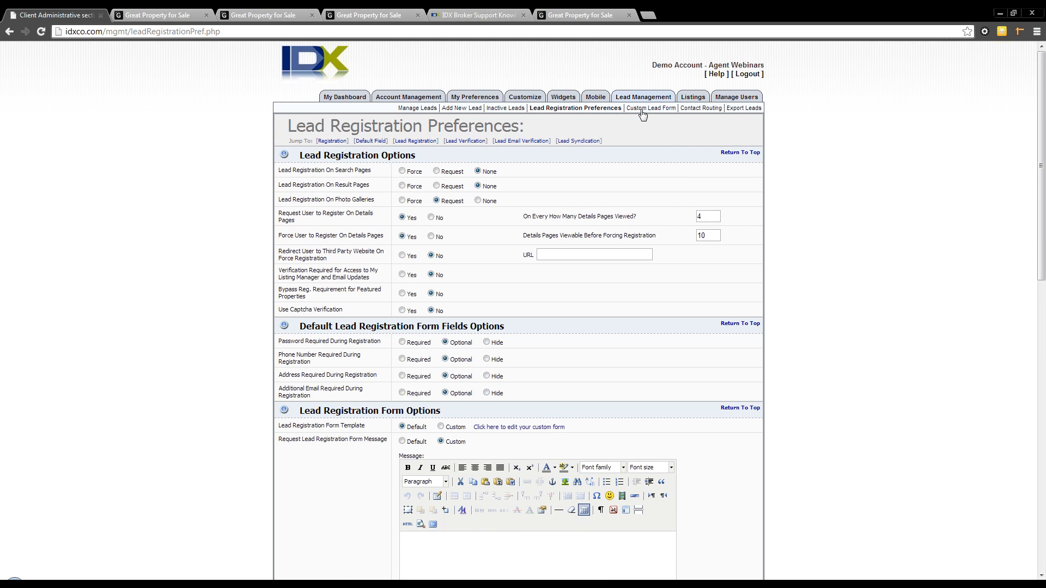
pyautogui.click(643, 109)
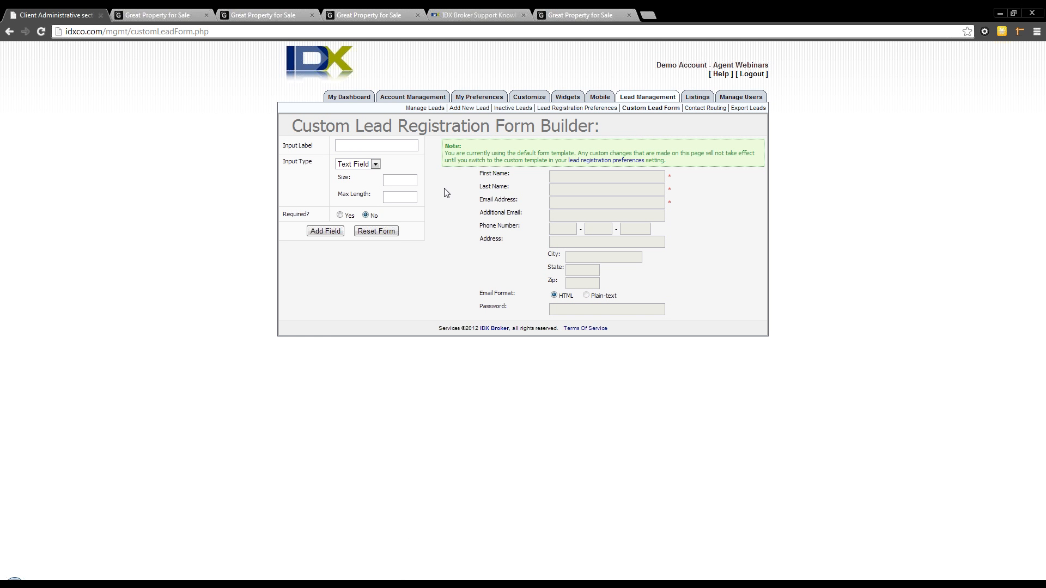
pyautogui.click(362, 146)
# Open the first active listing for editing, and examine its custom property description, latitude and longitude fields.
pyautogui.click(703, 97)
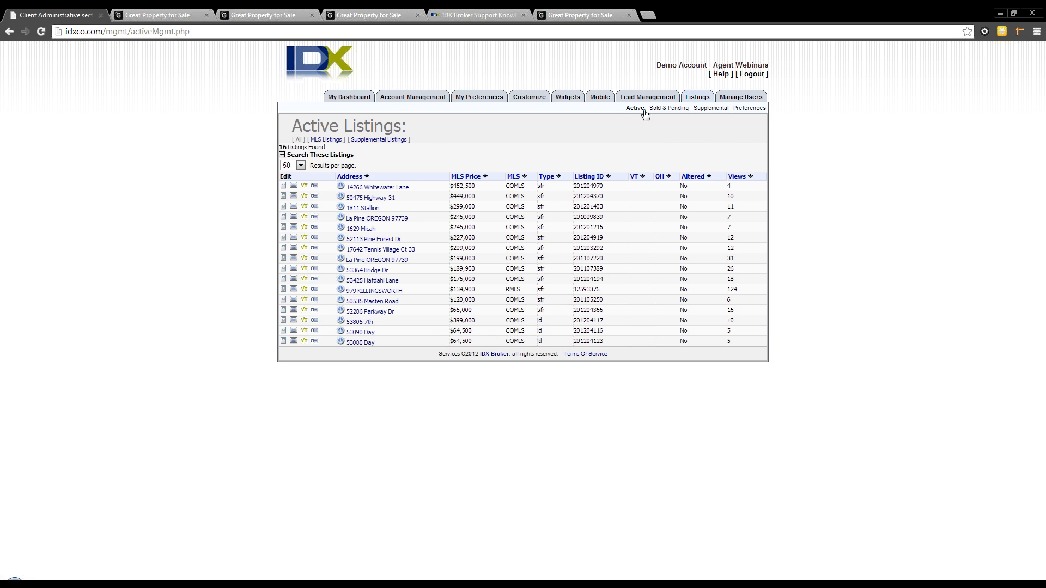
pyautogui.click(363, 188)
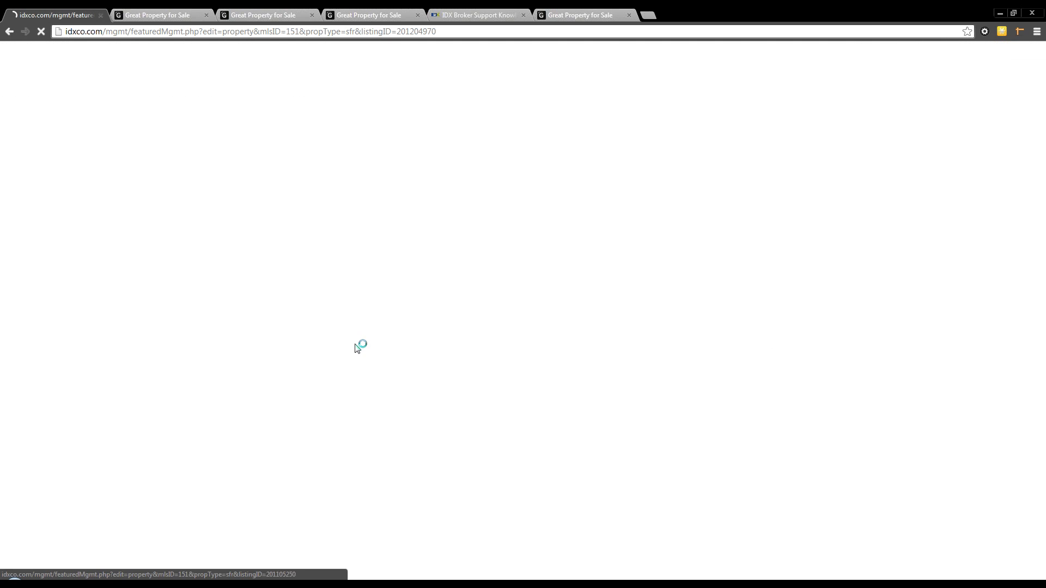
pyautogui.click(476, 349)
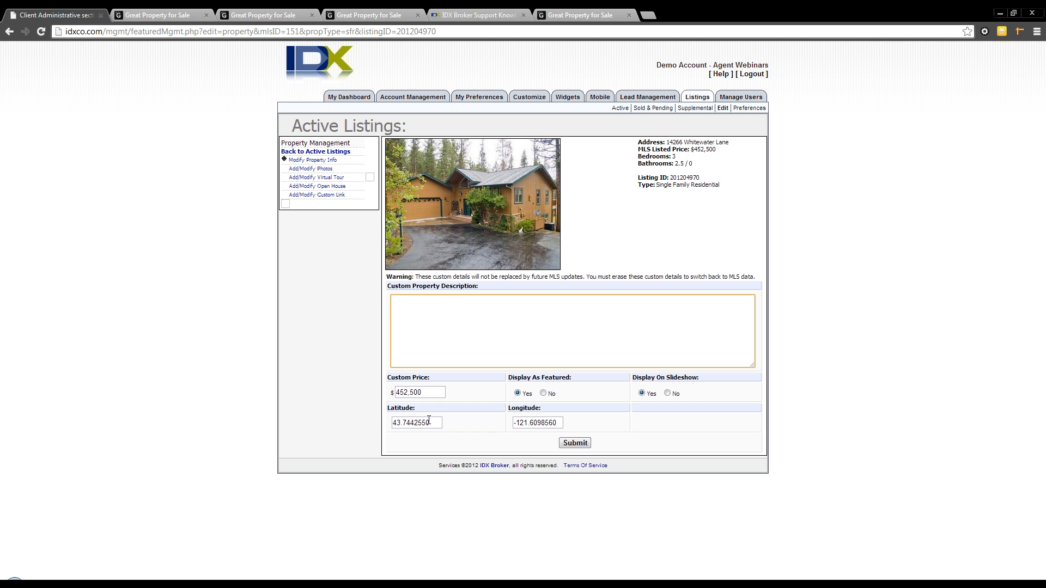
pyautogui.moveTo(432, 423); pyautogui.dragTo(378, 424)
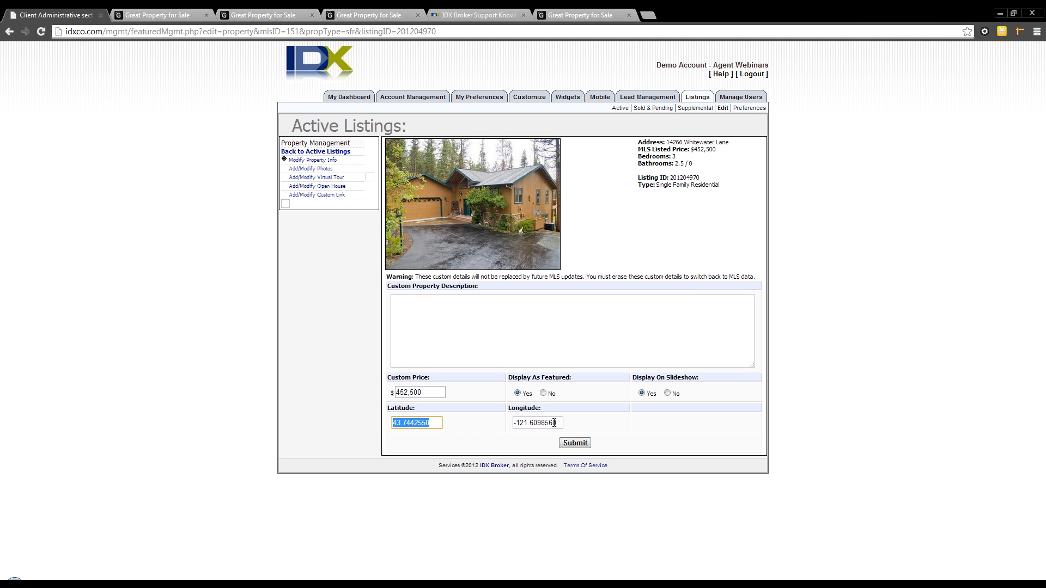
pyautogui.moveTo(554, 422); pyautogui.dragTo(513, 424)
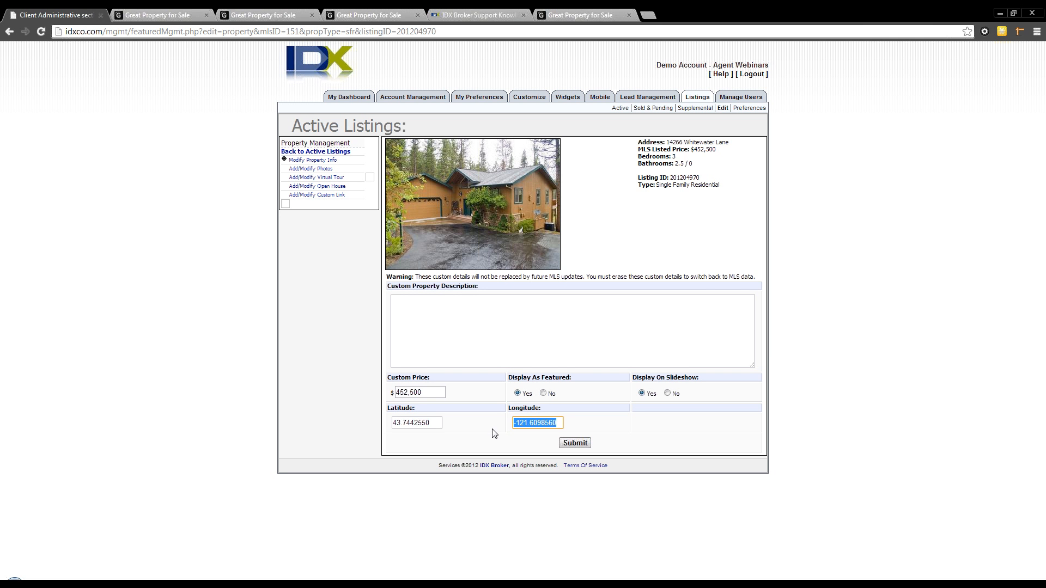
# View the listing's virtual tour and open house settings, closing each one without changes.
pyautogui.click(311, 178)
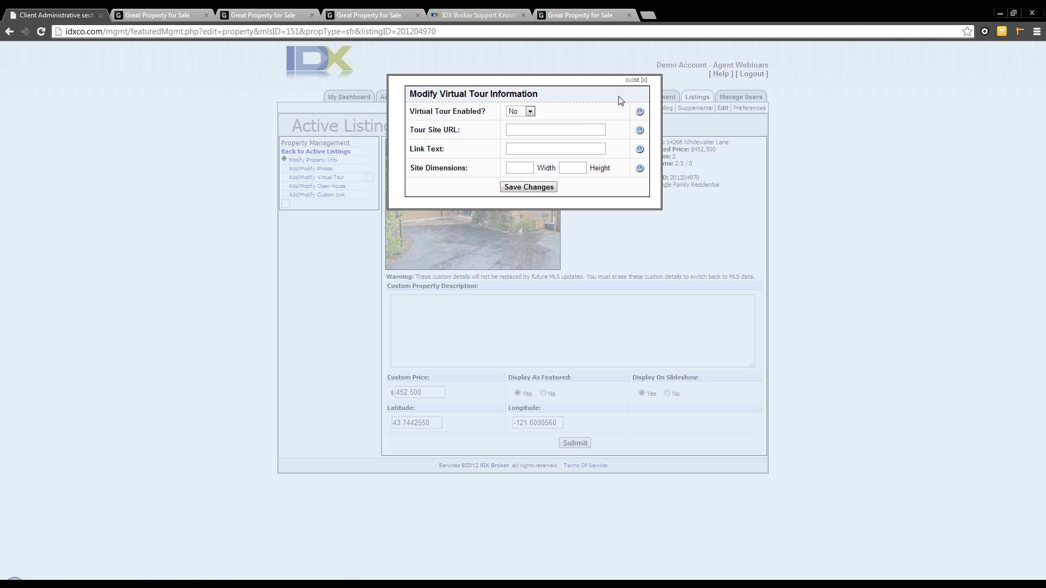
pyautogui.click(635, 80)
pyautogui.click(331, 186)
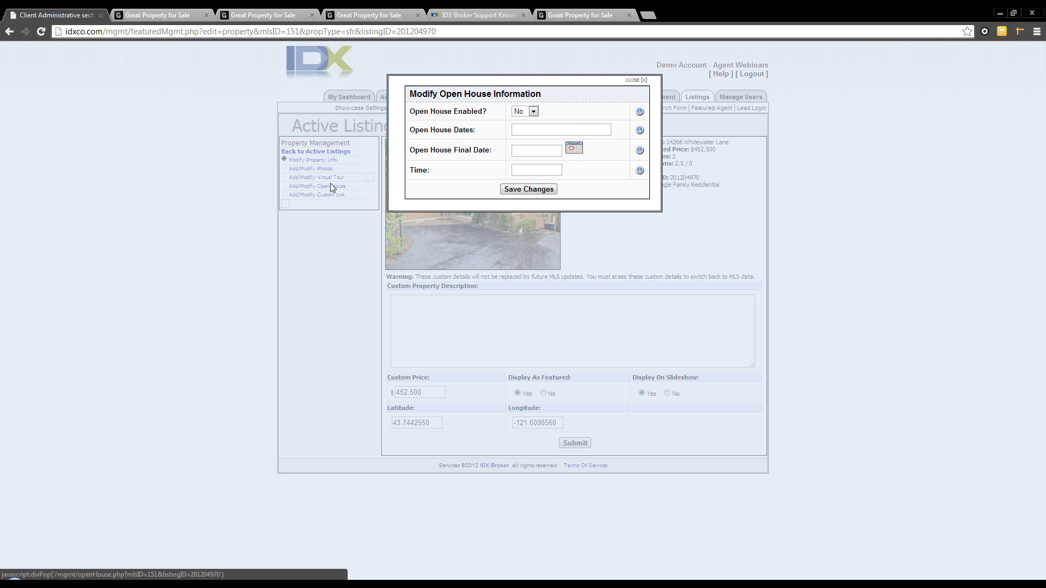
pyautogui.click(585, 129)
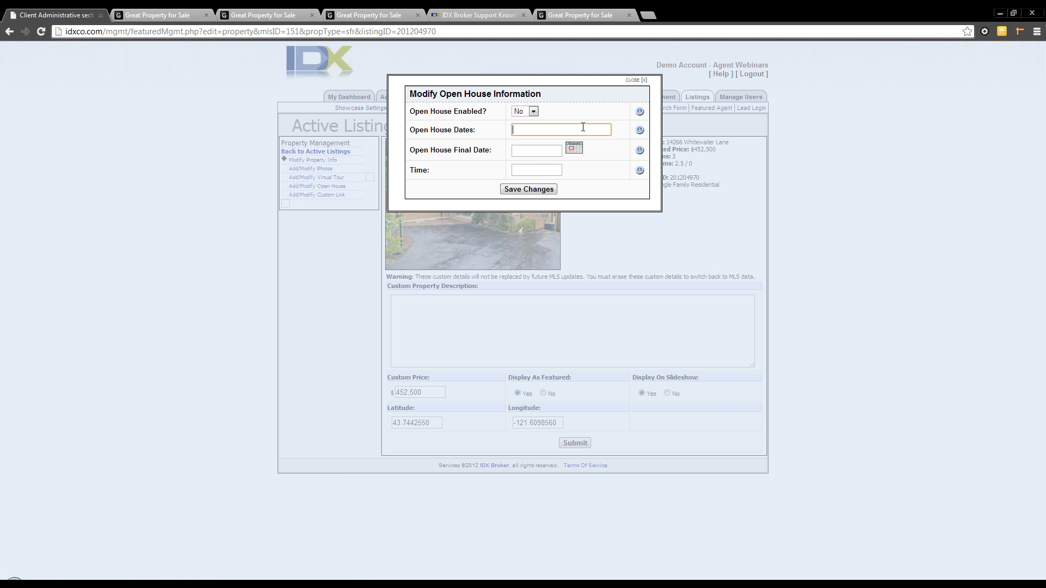
pyautogui.click(629, 82)
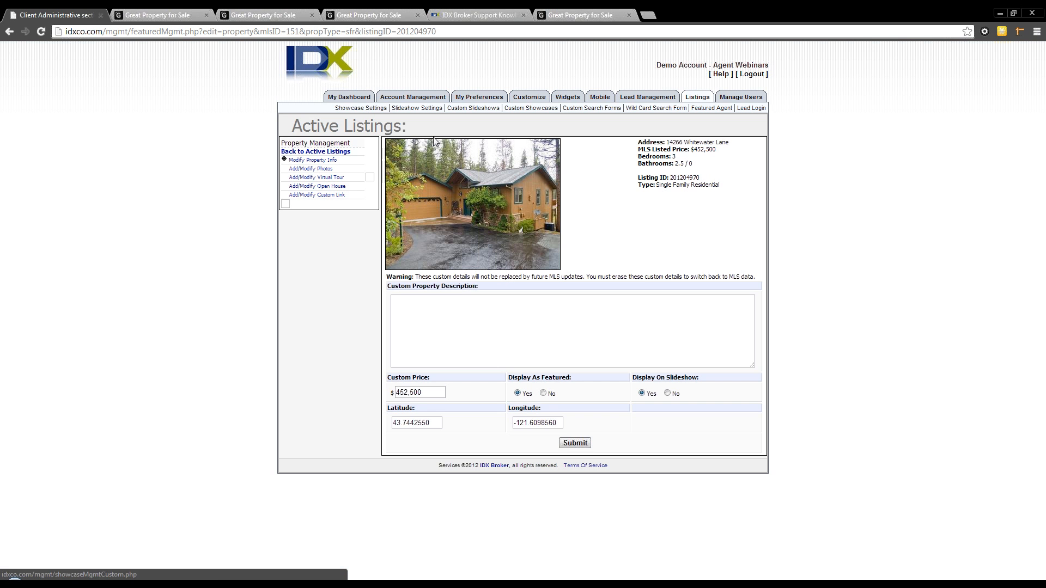
# Examine the Custom Link URL and Link Text fields of the listing's custom link settings, then close them.
pyautogui.click(301, 195)
pyautogui.click(553, 111)
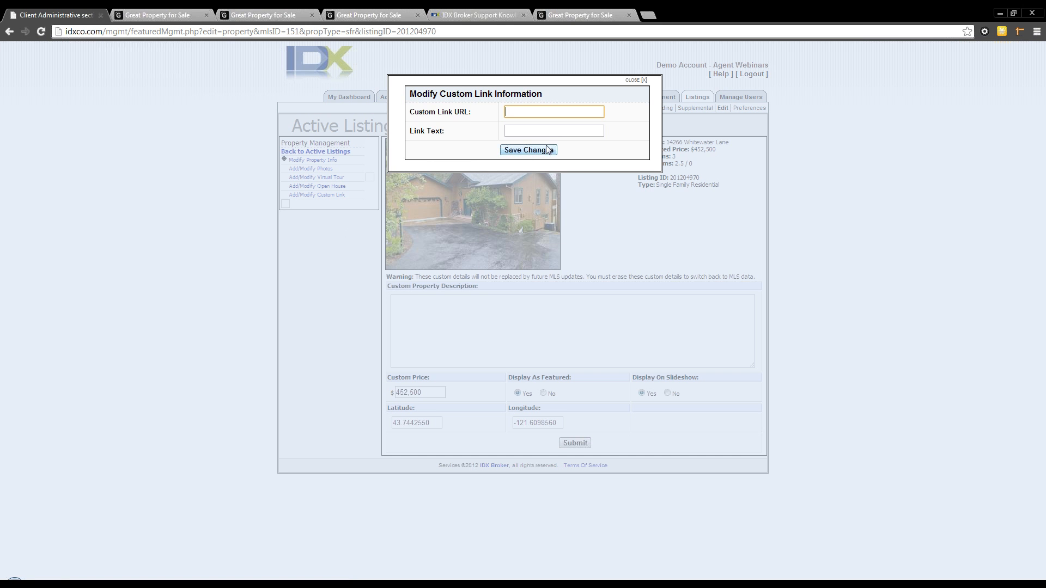
pyautogui.click(546, 132)
pyautogui.click(540, 111)
pyautogui.click(542, 129)
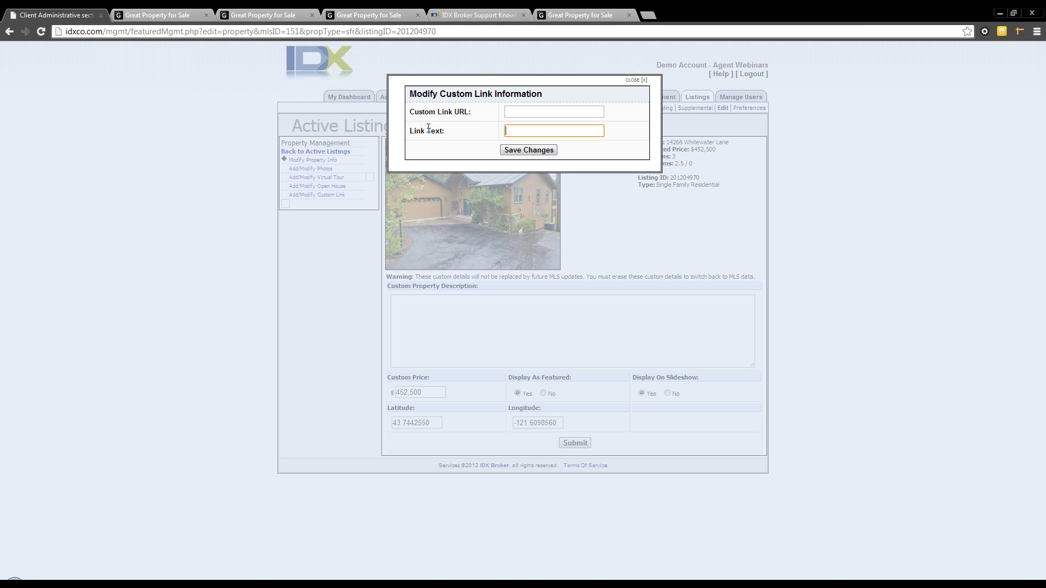
pyautogui.click(534, 110)
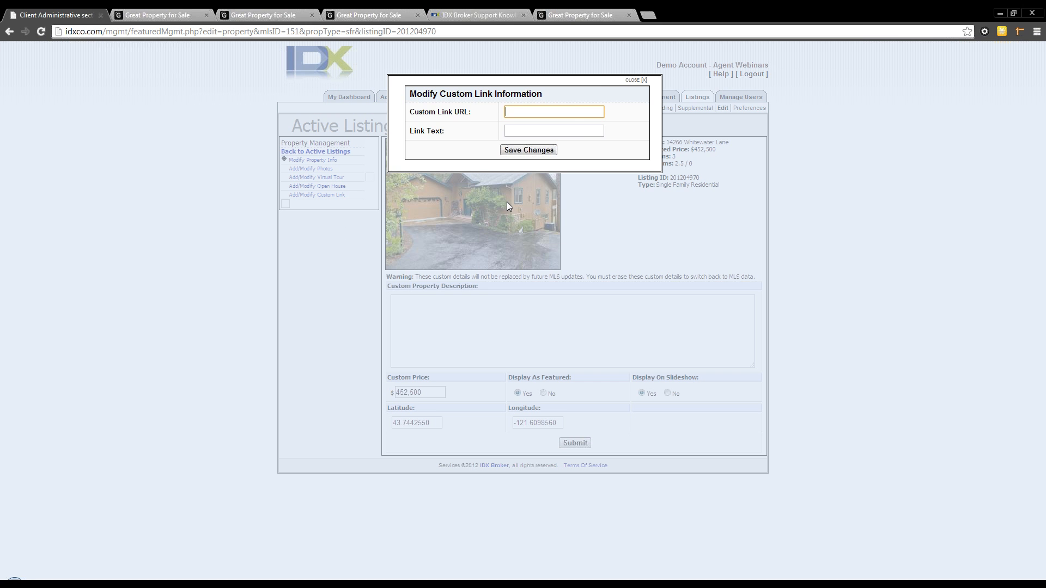
pyautogui.click(575, 135)
pyautogui.click(564, 114)
pyautogui.click(562, 131)
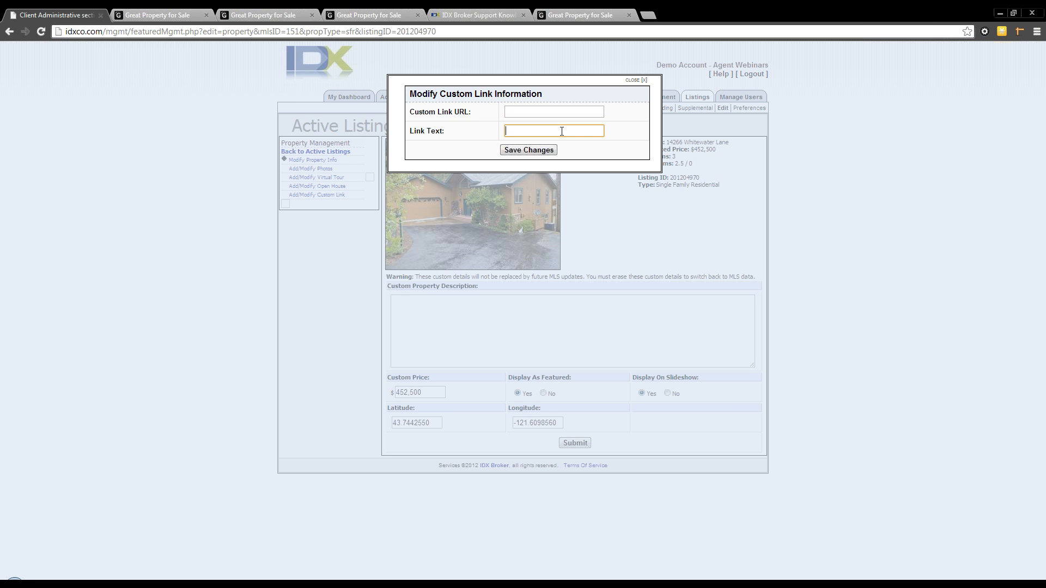
pyautogui.click(564, 114)
pyautogui.click(637, 82)
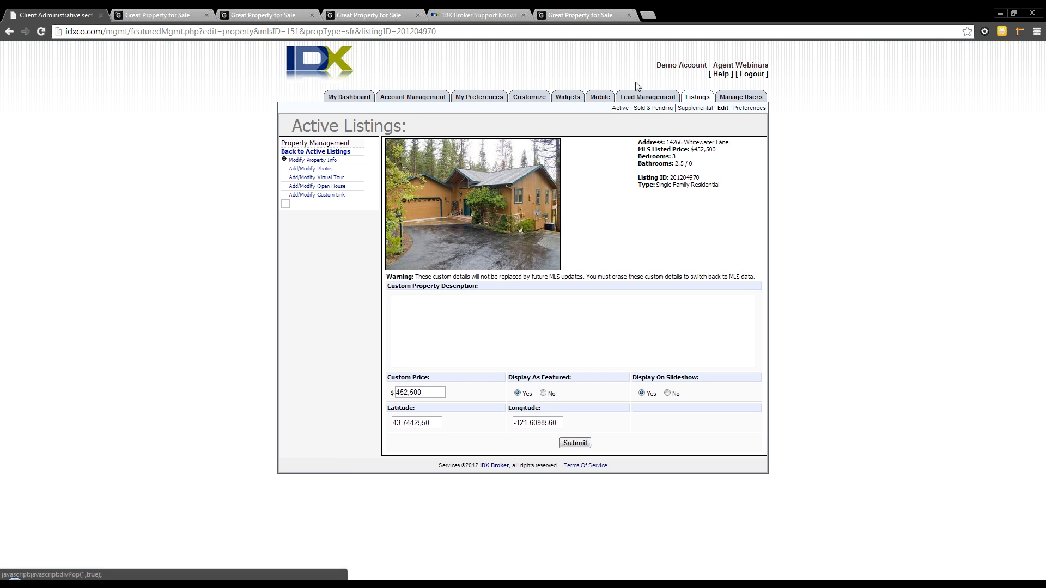
# Open the Sold & Pending listings and highlight the status of the first listing.
pyautogui.moveTo(635, 97)
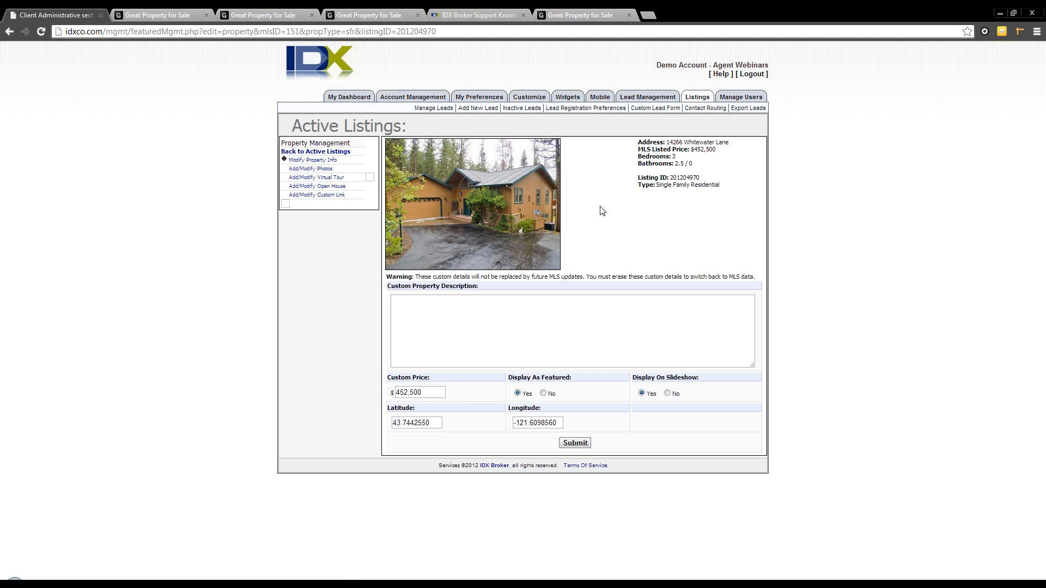
pyautogui.click(660, 109)
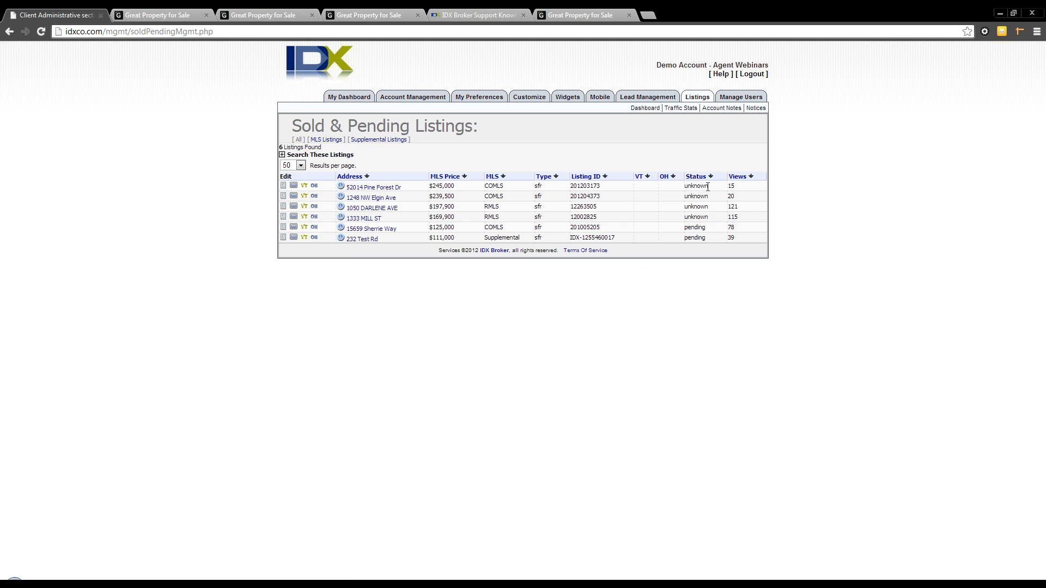
pyautogui.moveTo(709, 186); pyautogui.dragTo(683, 189)
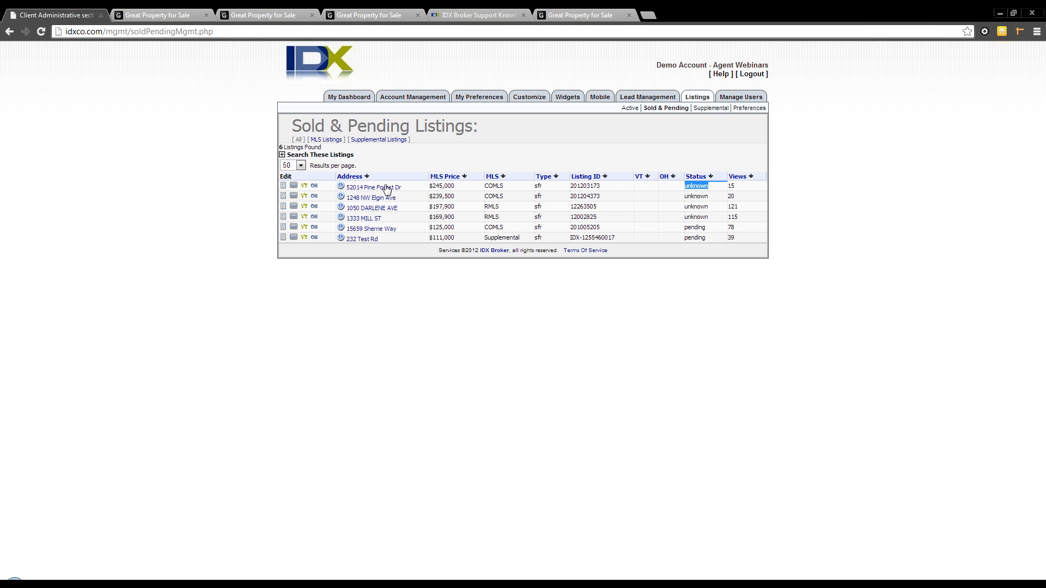
pyautogui.click(693, 187)
# Open the first sold and pending listing for editing and go to its Sale Price field.
pyautogui.click(355, 188)
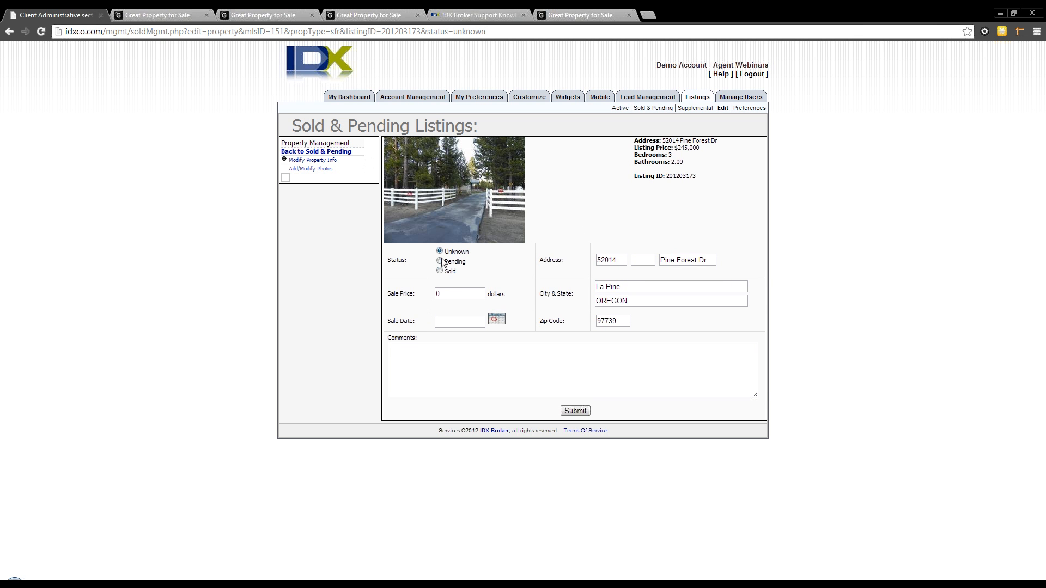
pyautogui.click(448, 293)
pyautogui.moveTo(414, 98)
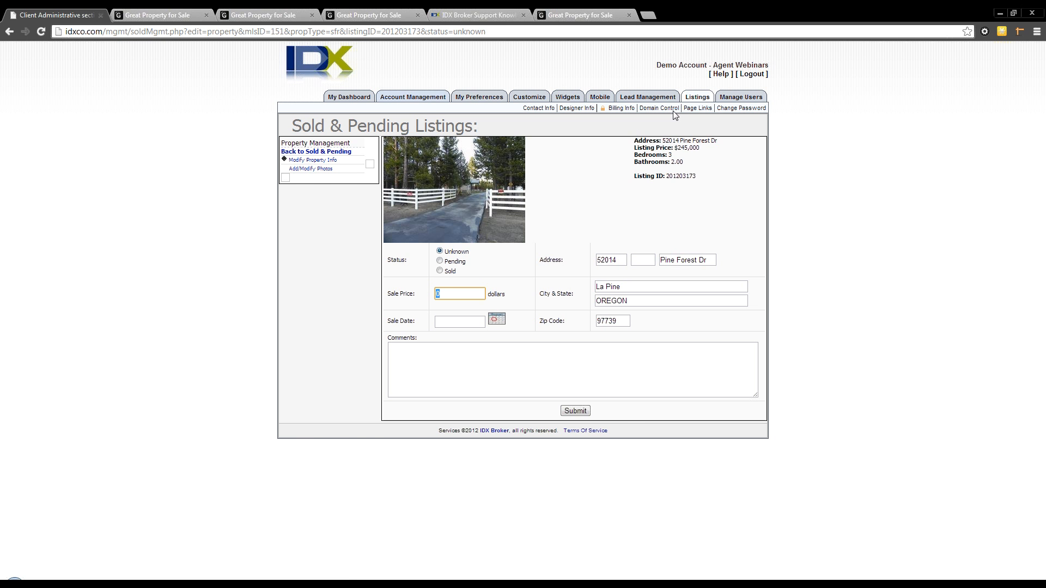
# Open the Sold/Pending Gallery link from the account's IDX page links and examine the listings on the public page.
pyautogui.click(691, 108)
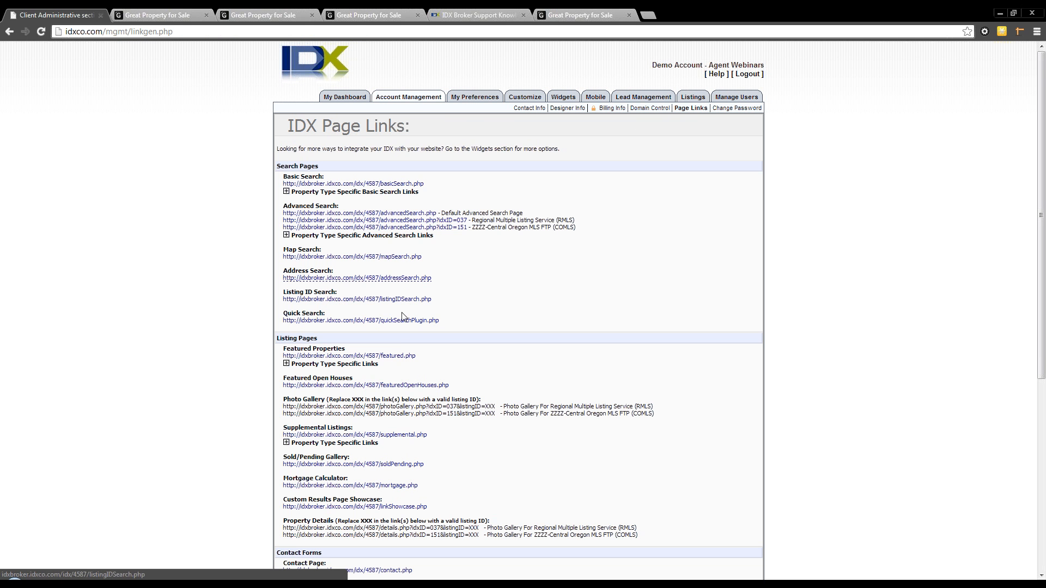
pyautogui.scroll(-3, 396, 341)
pyautogui.click(383, 302)
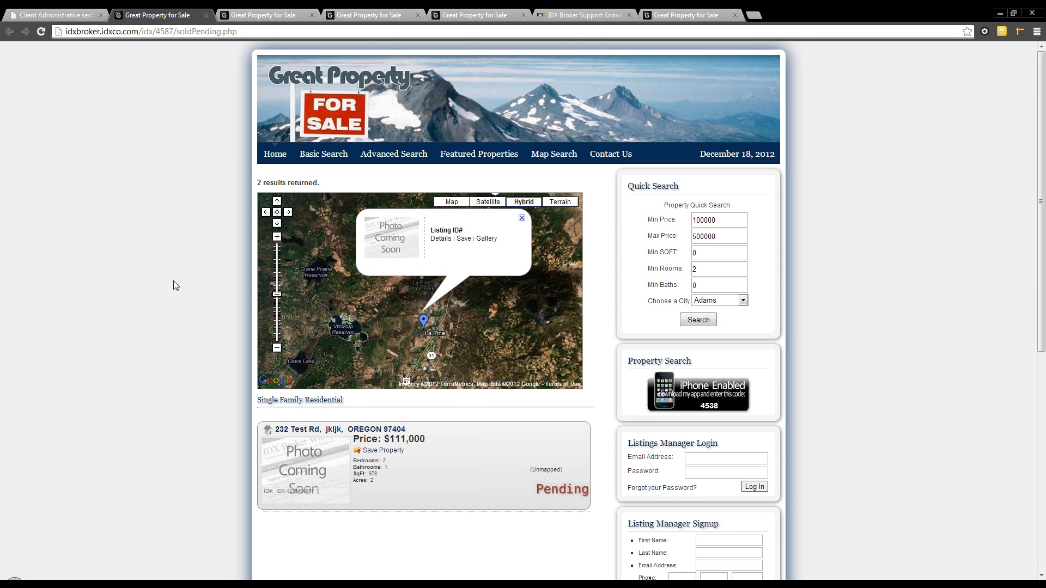
pyautogui.scroll(-1, 295, 356)
pyautogui.scroll(1, 502, 414)
pyautogui.scroll(-4, 493, 484)
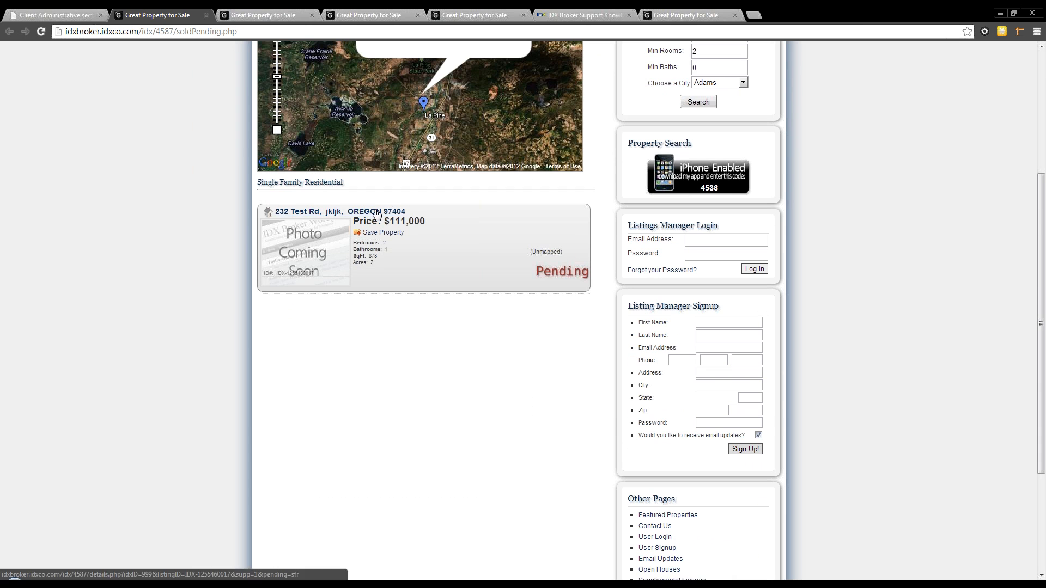
pyautogui.scroll(4, 376, 214)
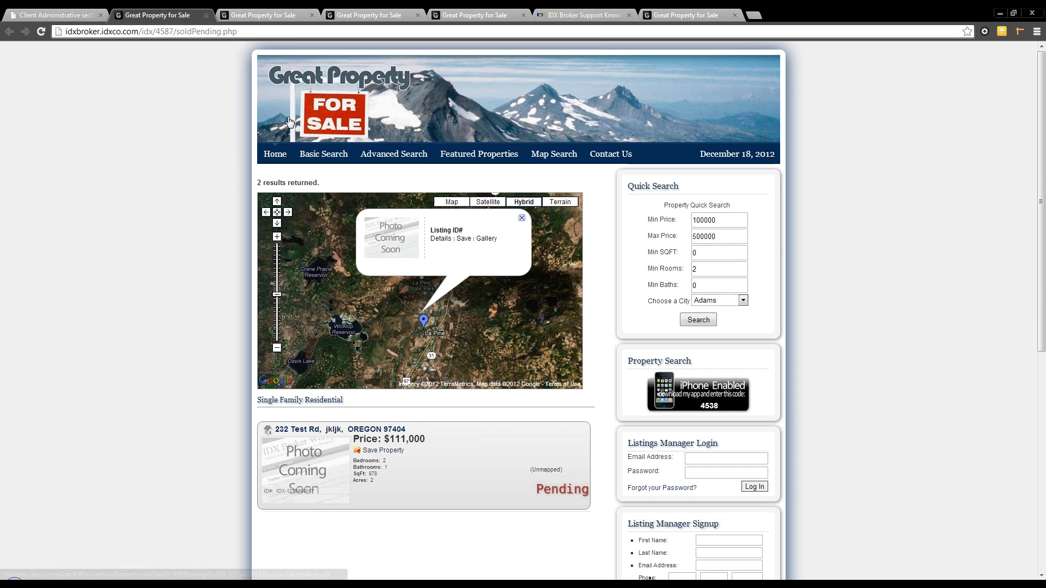
# Return to the client administration and open the Sold & Pending listings overview again.
pyautogui.click(81, 18)
pyautogui.scroll(3, 660, 150)
pyautogui.moveTo(693, 99)
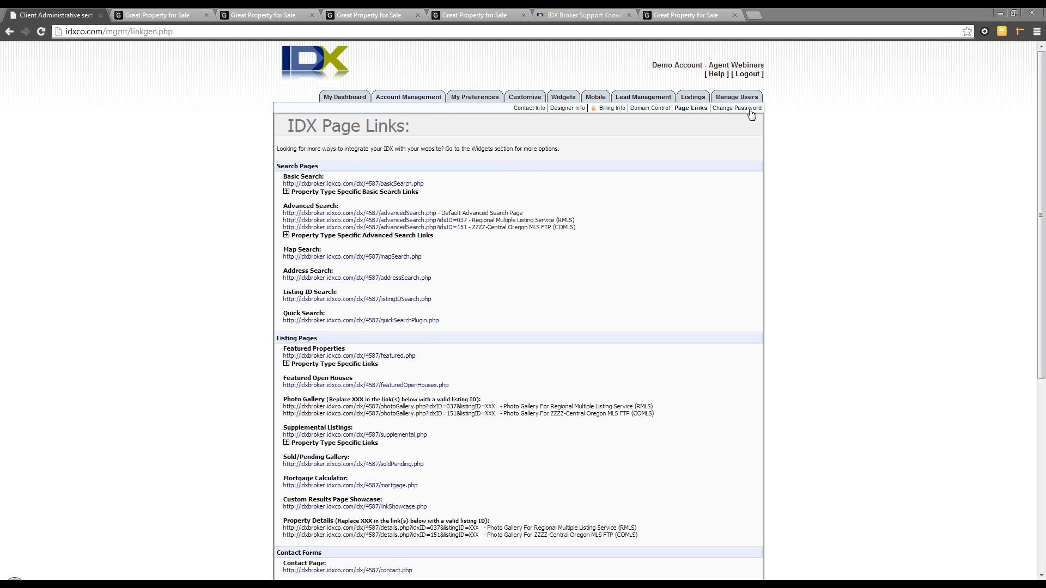
pyautogui.click(665, 108)
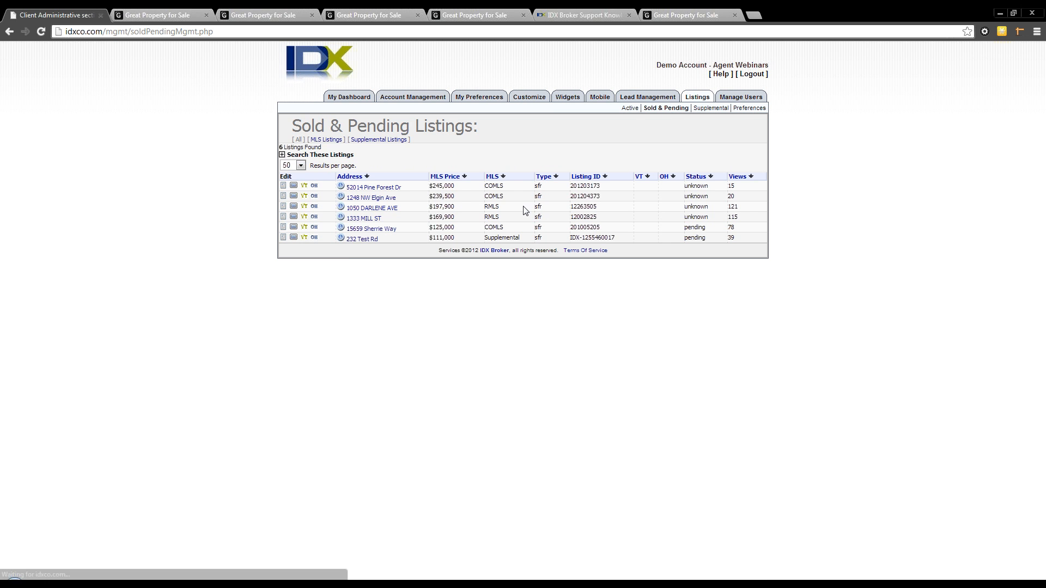